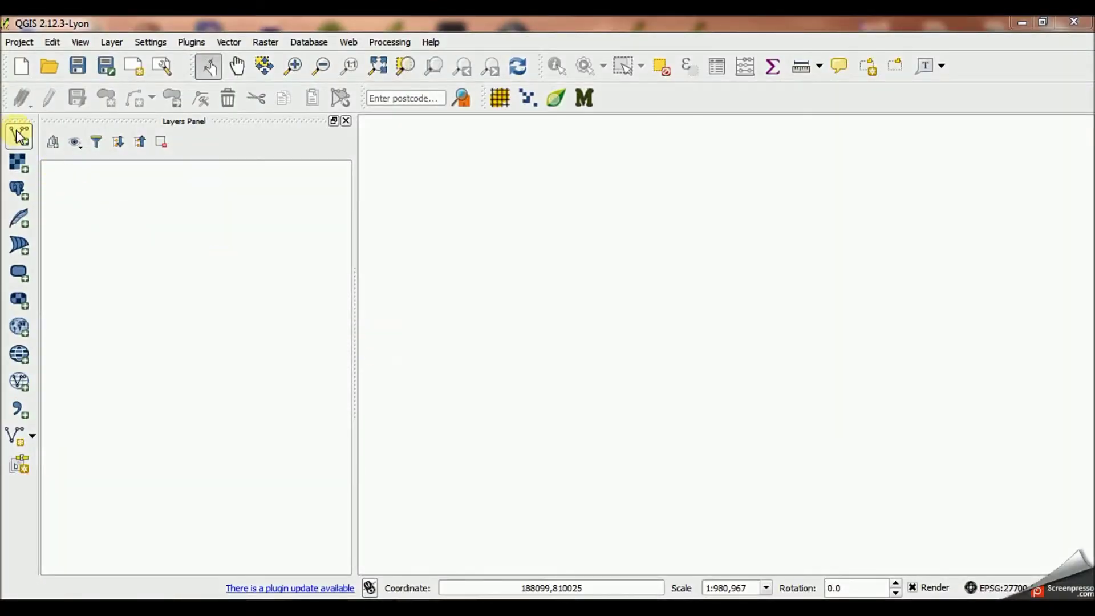
Add UK Boundary.shp from QGIS Data > UK > Boundaries as a vector layer
{"action": "left_click", "coordinate": [19, 135]}
{"action": "left_click", "coordinate": [532, 301]}
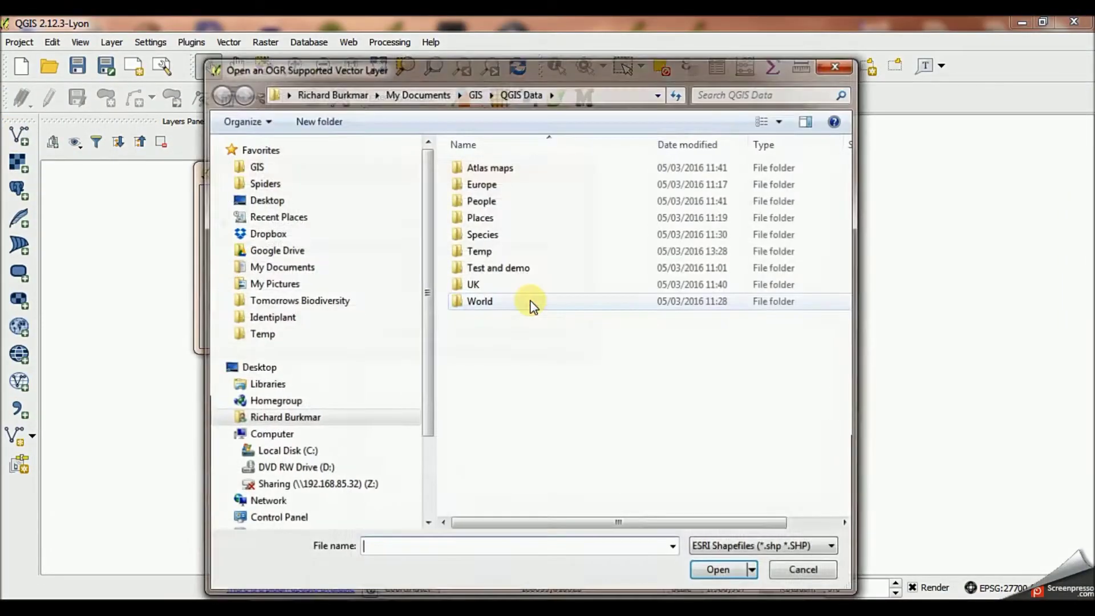
{"action": "double_click", "coordinate": [501, 279]}
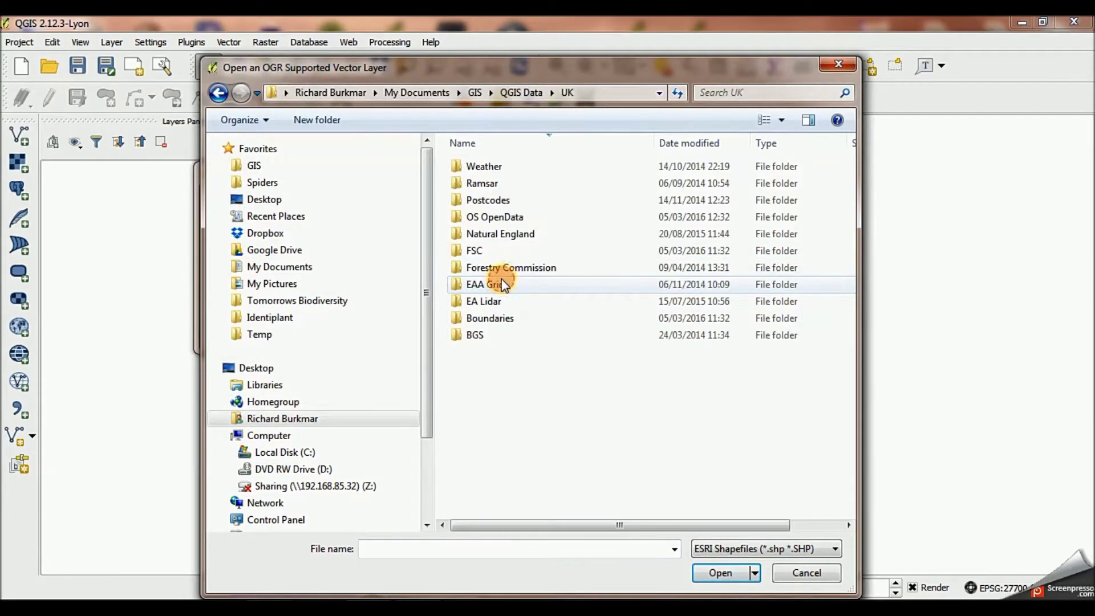
{"action": "left_click", "coordinate": [492, 321]}
{"action": "double_click", "coordinate": [493, 321]}
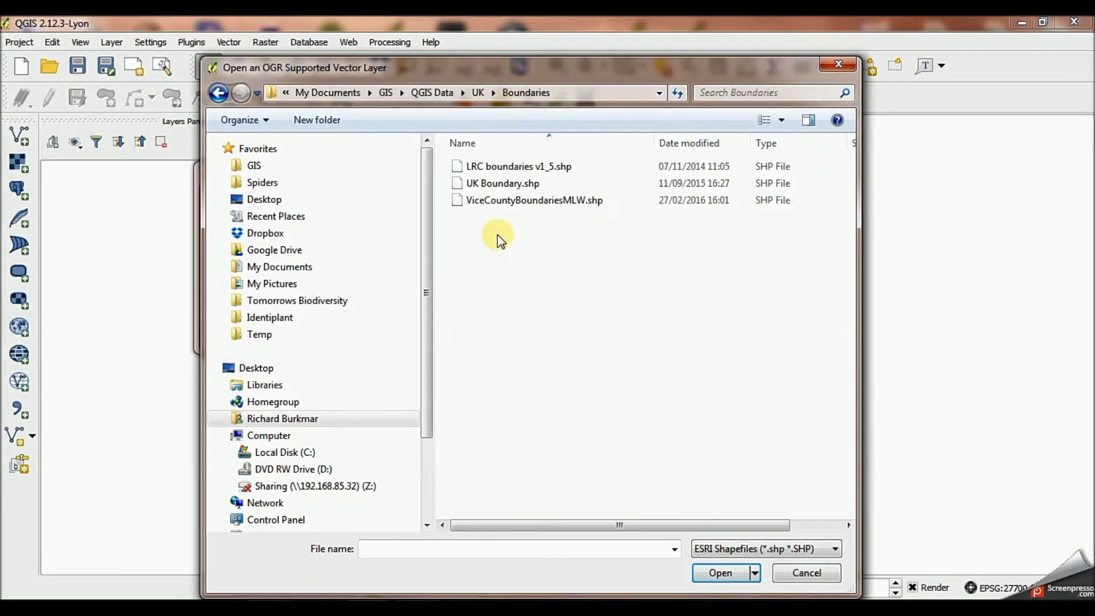
{"action": "double_click", "coordinate": [496, 185]}
{"action": "left_click", "coordinate": [406, 330]}
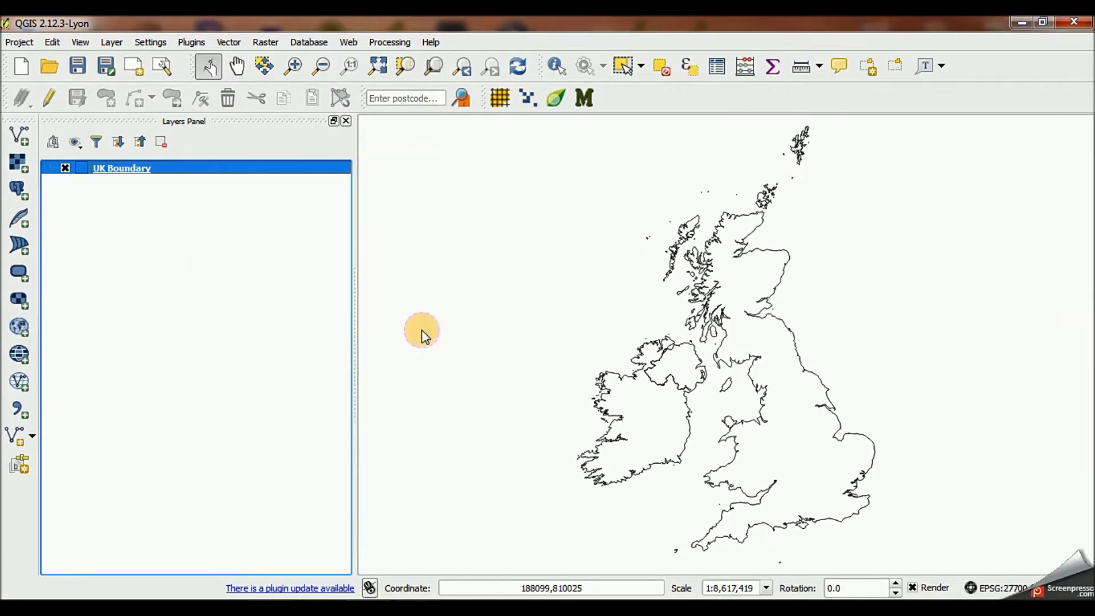
Load the OS Strategi.qlr layer definition from the QGIS Layer definitions folder
{"action": "left_click", "coordinate": [113, 42]}
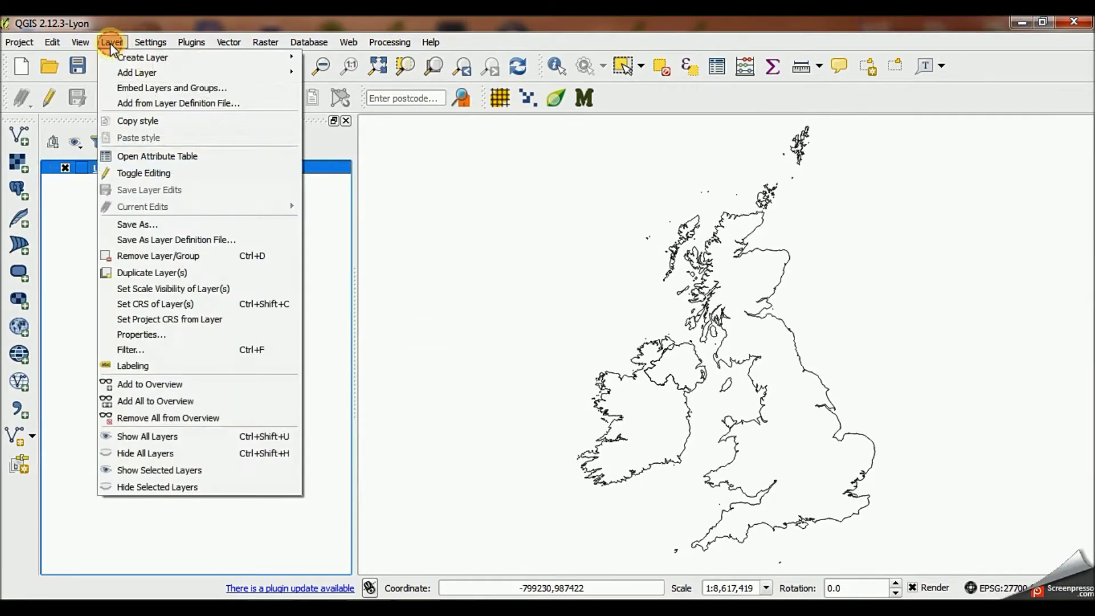
{"action": "left_click", "coordinate": [157, 104]}
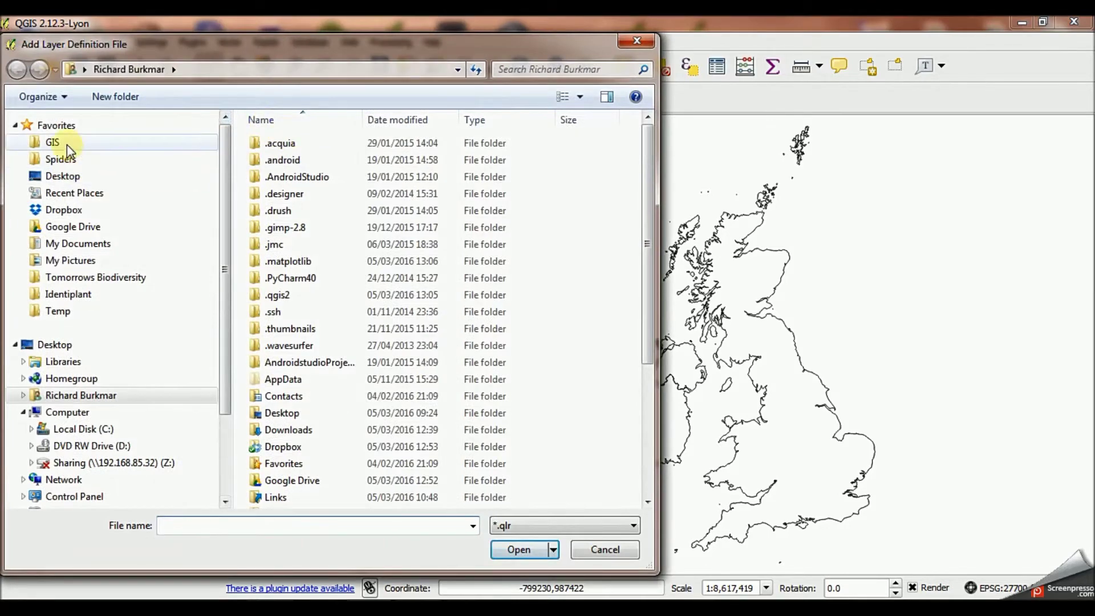
{"action": "left_click", "coordinate": [67, 143]}
{"action": "left_click", "coordinate": [318, 196]}
{"action": "double_click", "coordinate": [317, 196]}
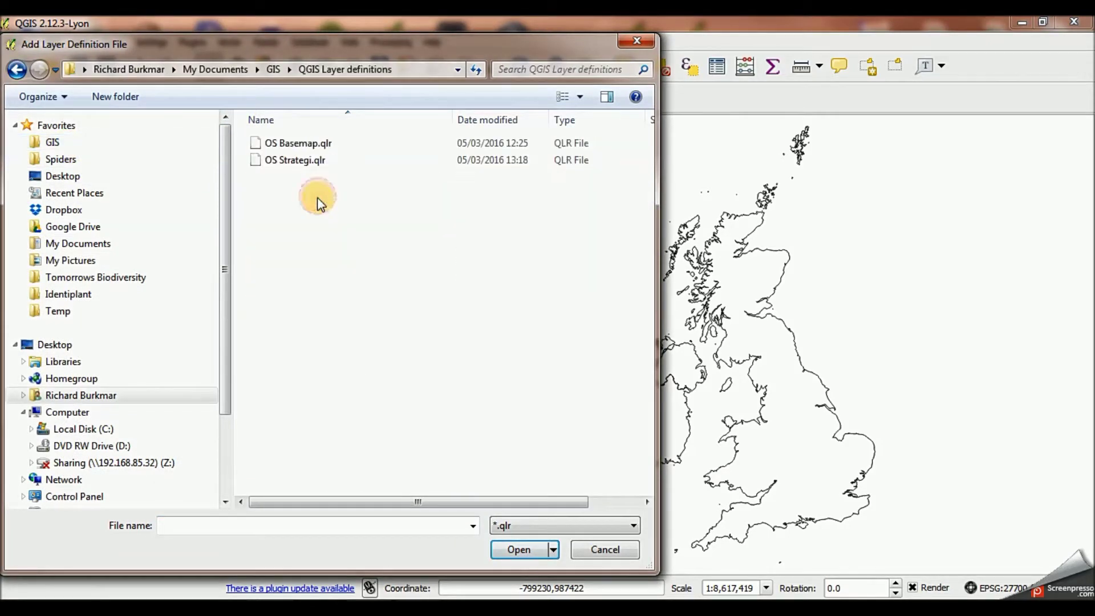
{"action": "double_click", "coordinate": [291, 163]}
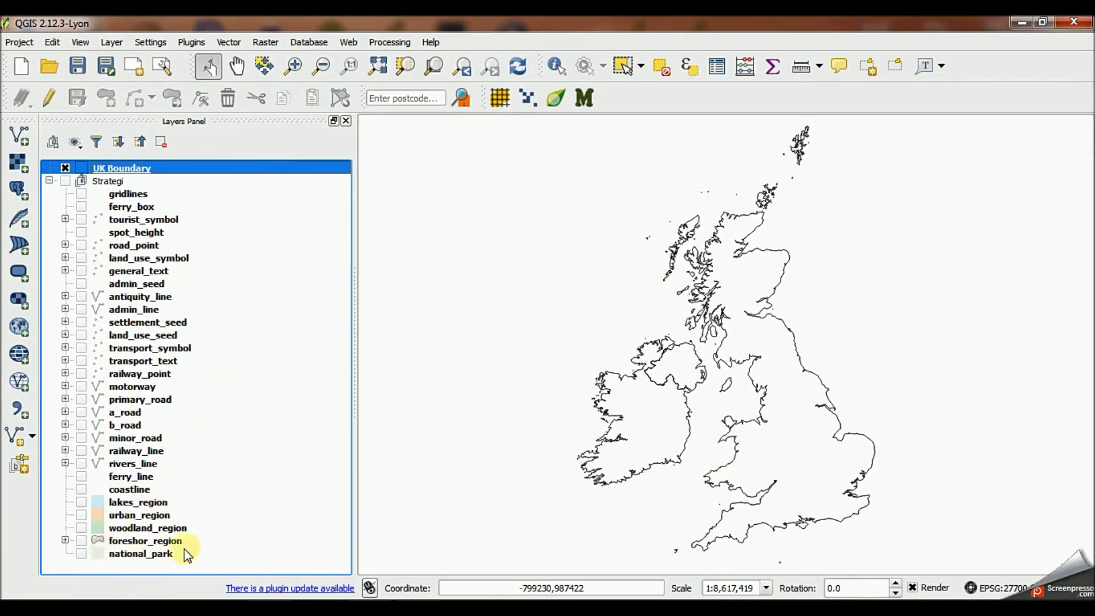
Turn on the national_park layer and zoom into northeast Scotland around the park
{"action": "left_click", "coordinate": [82, 553]}
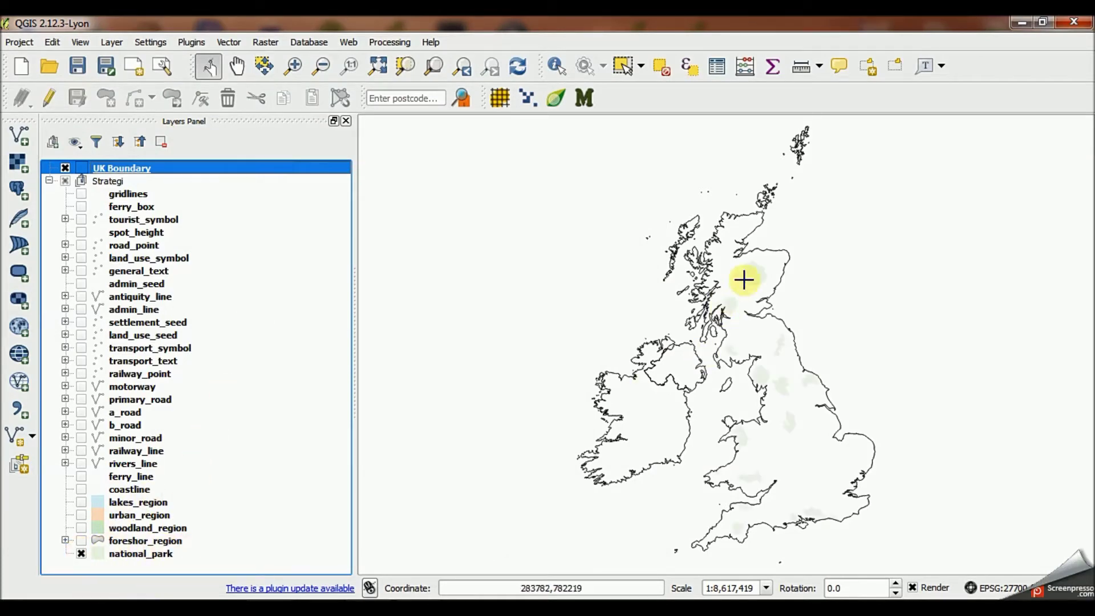
{"action": "left_click", "coordinate": [293, 65]}
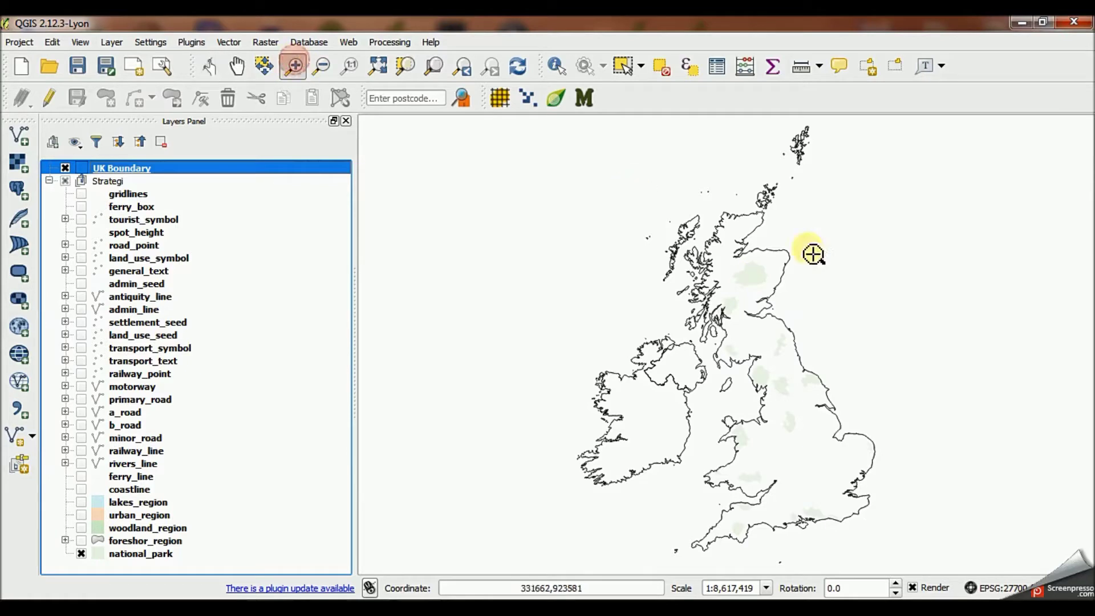
{"action": "left_click_drag", "start_coordinate": [722, 246], "coordinate": [795, 313]}
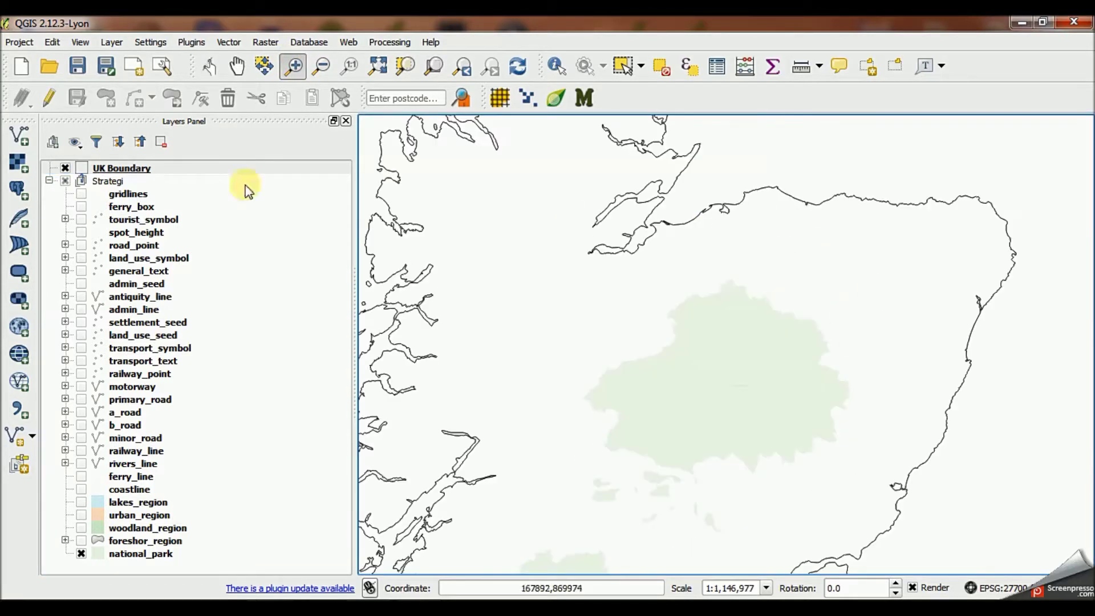
{"action": "left_click", "coordinate": [131, 170]}
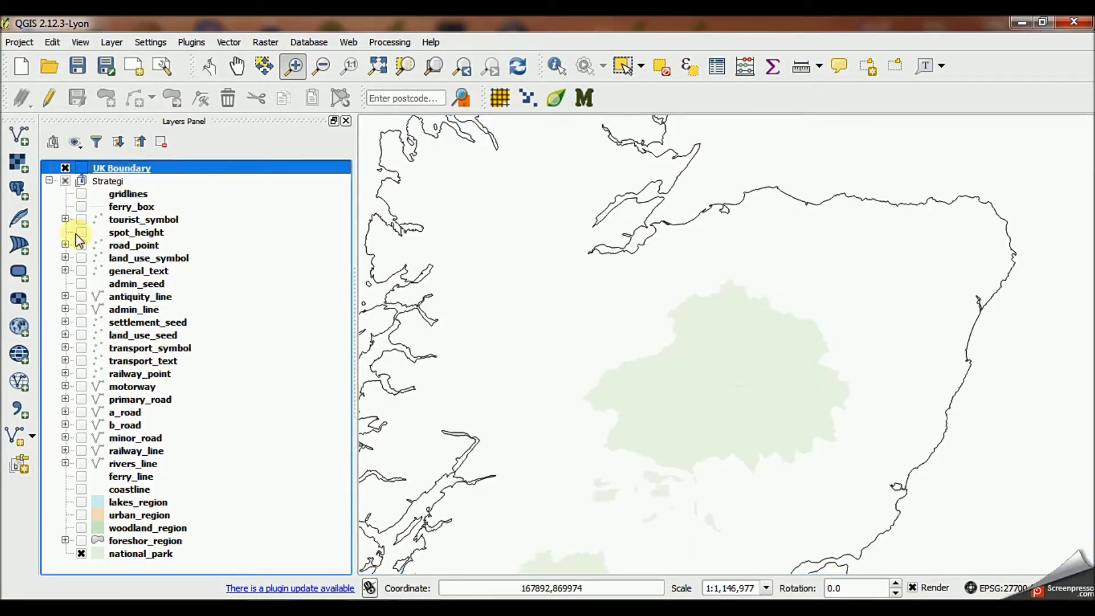
Create a polygon shapefile named cairngorms in the QGIS Data > Temp folder
{"action": "left_click", "coordinate": [19, 437]}
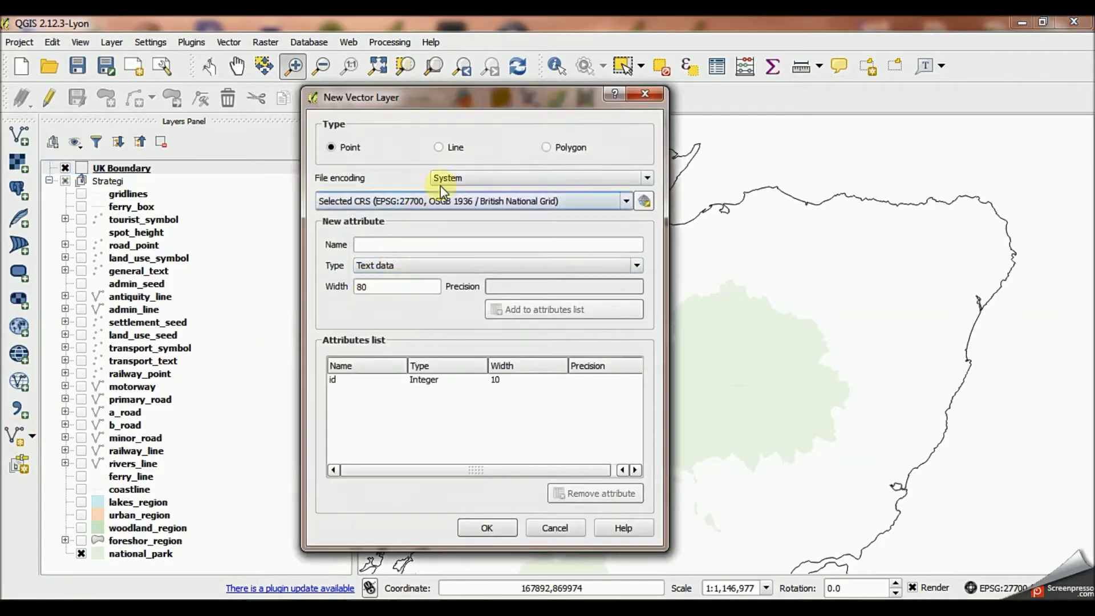
{"action": "left_click", "coordinate": [547, 147]}
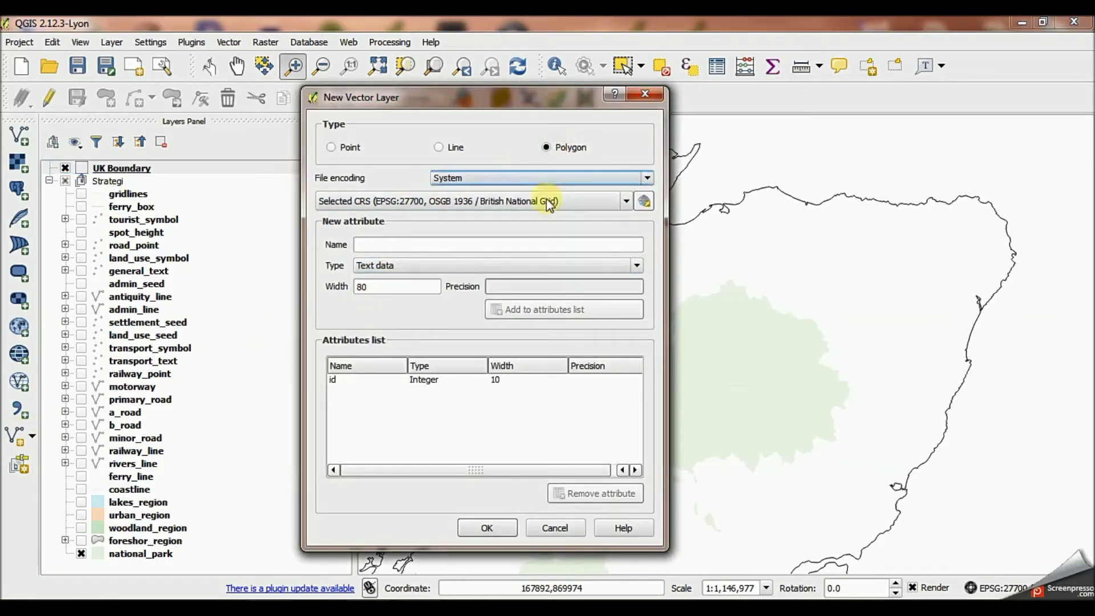
{"action": "left_click", "coordinate": [487, 527]}
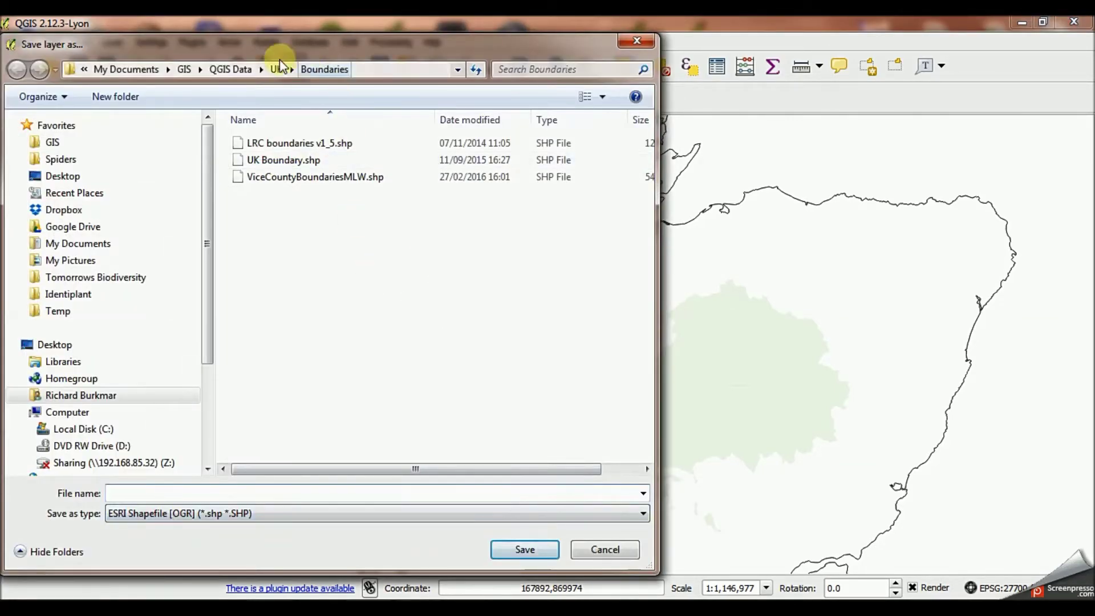
{"action": "left_click", "coordinate": [229, 69]}
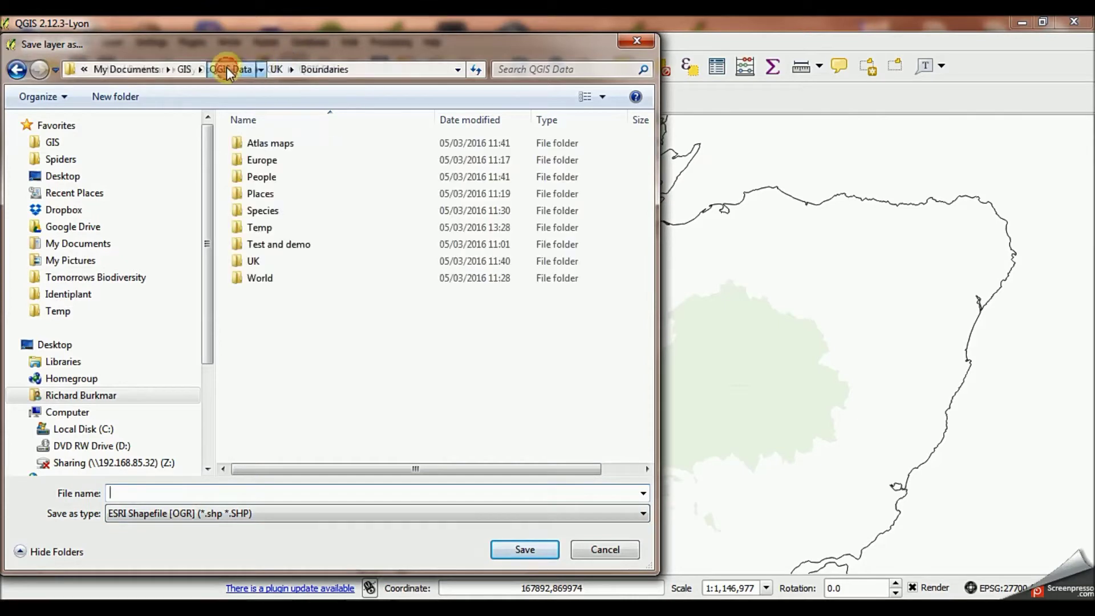
{"action": "double_click", "coordinate": [258, 230]}
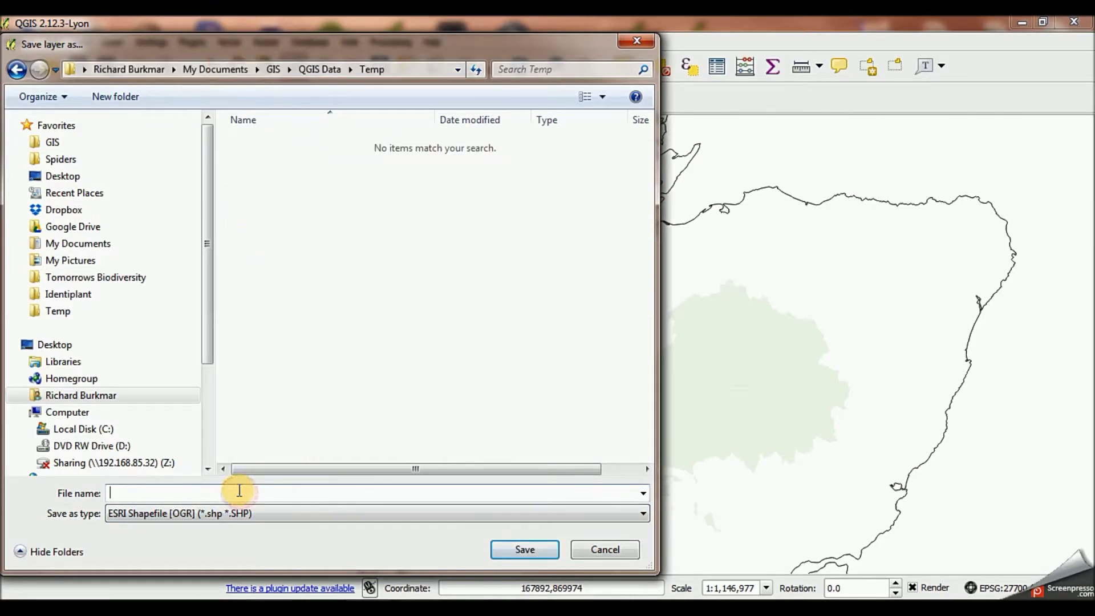
{"action": "type", "text": "ciarngorms"}
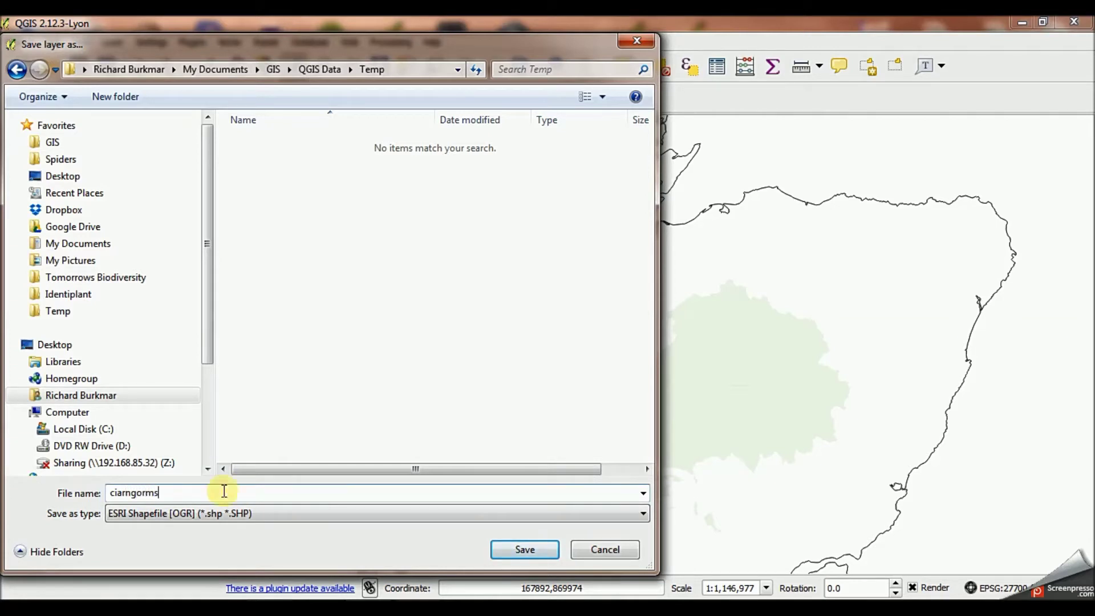
{"action": "left_click", "coordinate": [124, 494]}
{"action": "key", "text": "BackSpace"}
{"action": "key", "text": "BackSpace"}
{"action": "type", "text": "ai"}
{"action": "left_click", "coordinate": [499, 551]}
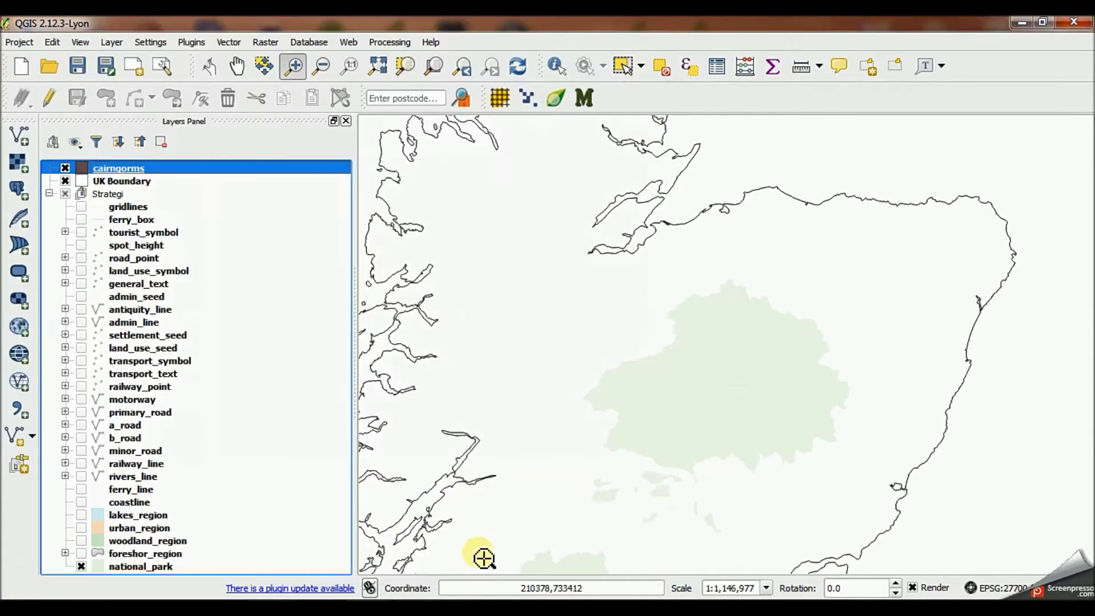
Select the national park polygon on the map and copy it
{"action": "left_click", "coordinate": [49, 100]}
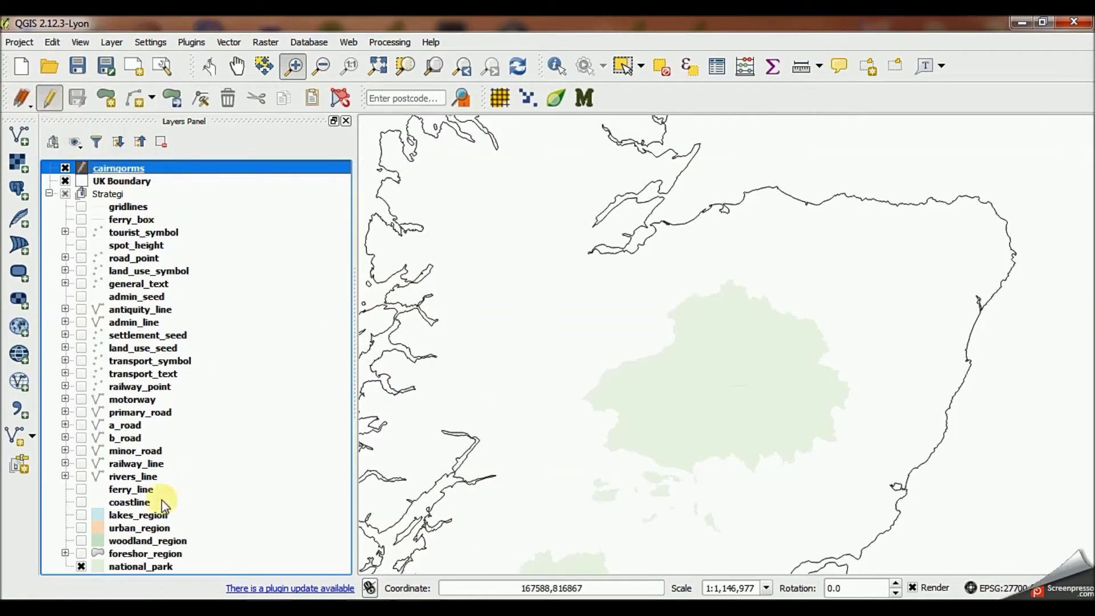
{"action": "left_click", "coordinate": [142, 566]}
{"action": "left_click", "coordinate": [622, 67]}
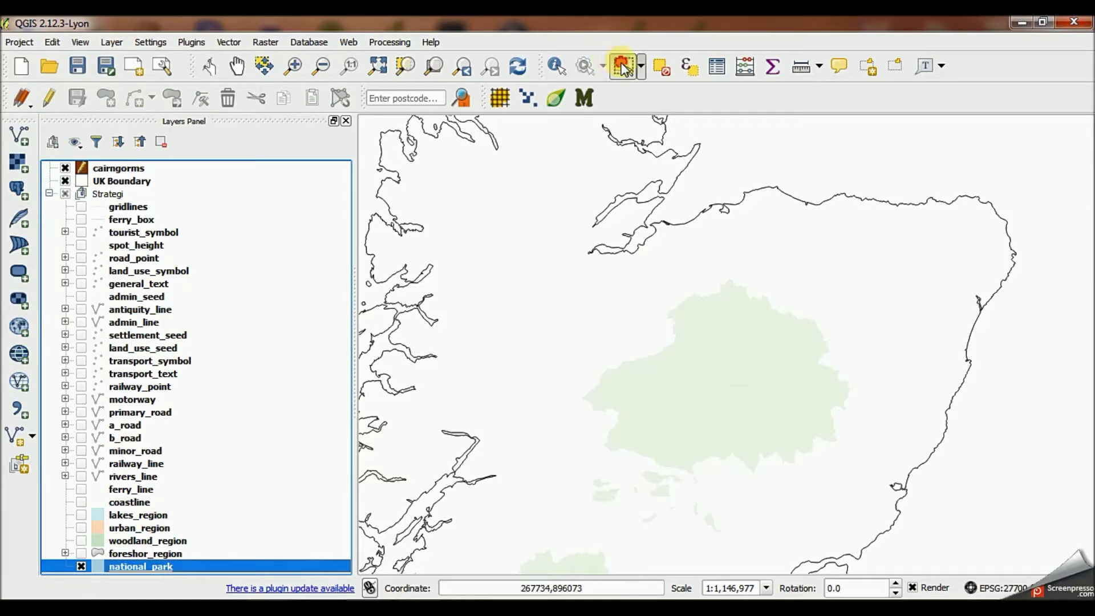
{"action": "left_click", "coordinate": [717, 364]}
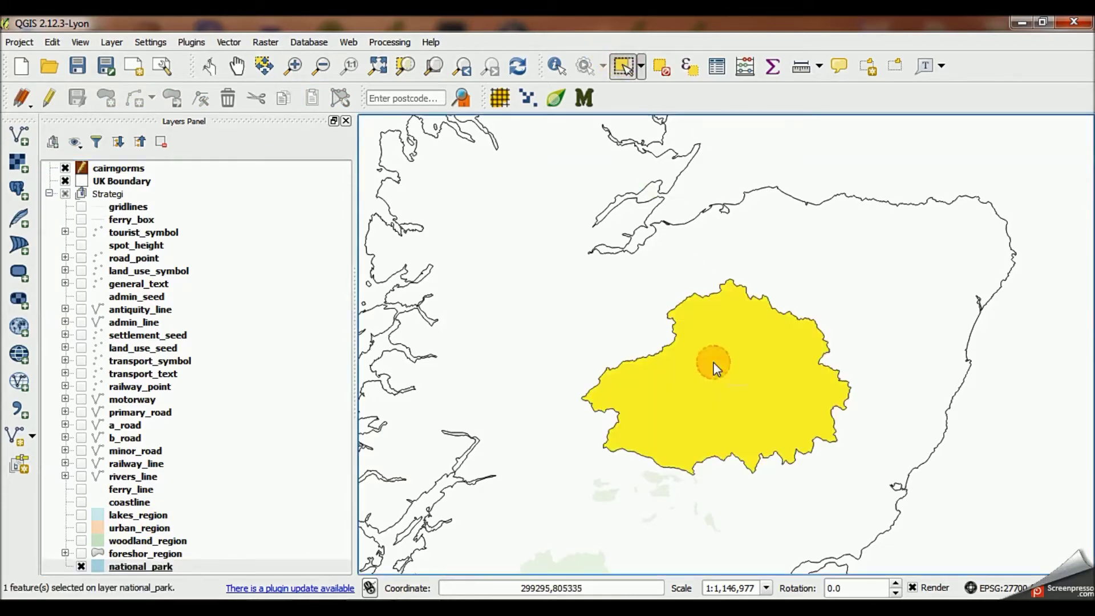
{"action": "left_click", "coordinate": [50, 42]}
{"action": "left_click", "coordinate": [68, 109]}
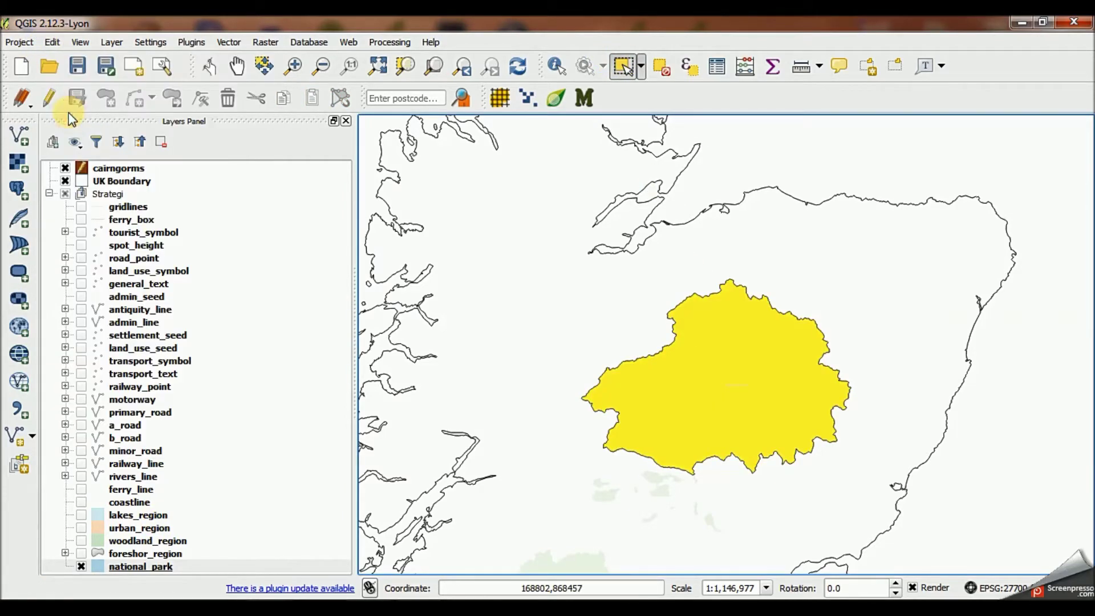
Paste the park polygon into cairngorms, save the edits, and collapse the Strategi group
{"action": "left_click", "coordinate": [118, 168]}
{"action": "left_click", "coordinate": [49, 97]}
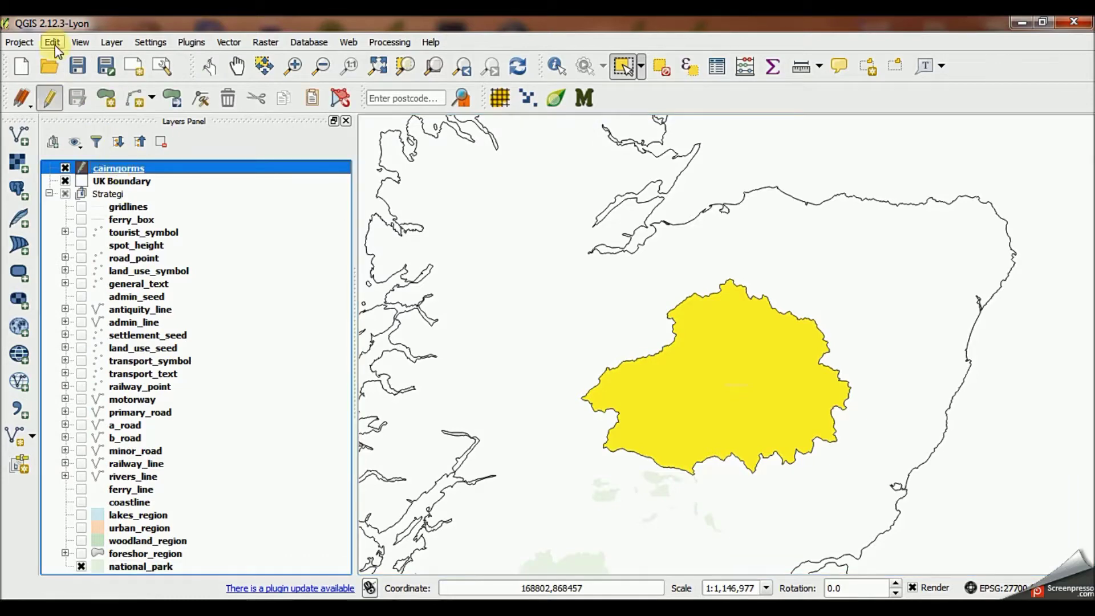
{"action": "left_click", "coordinate": [56, 46]}
{"action": "left_click", "coordinate": [84, 126]}
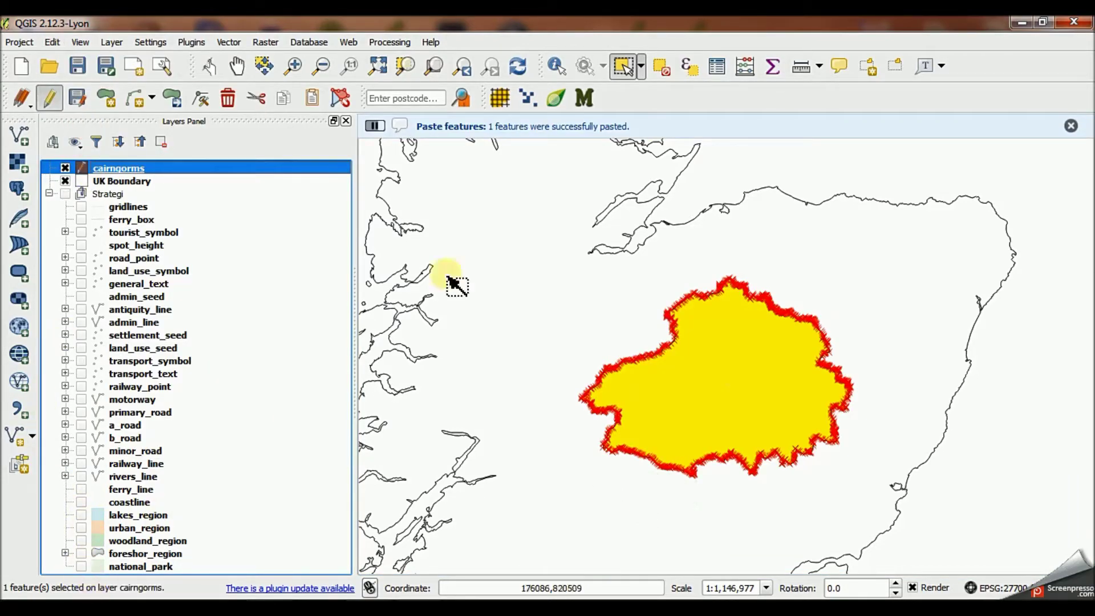
{"action": "left_click", "coordinate": [661, 65]}
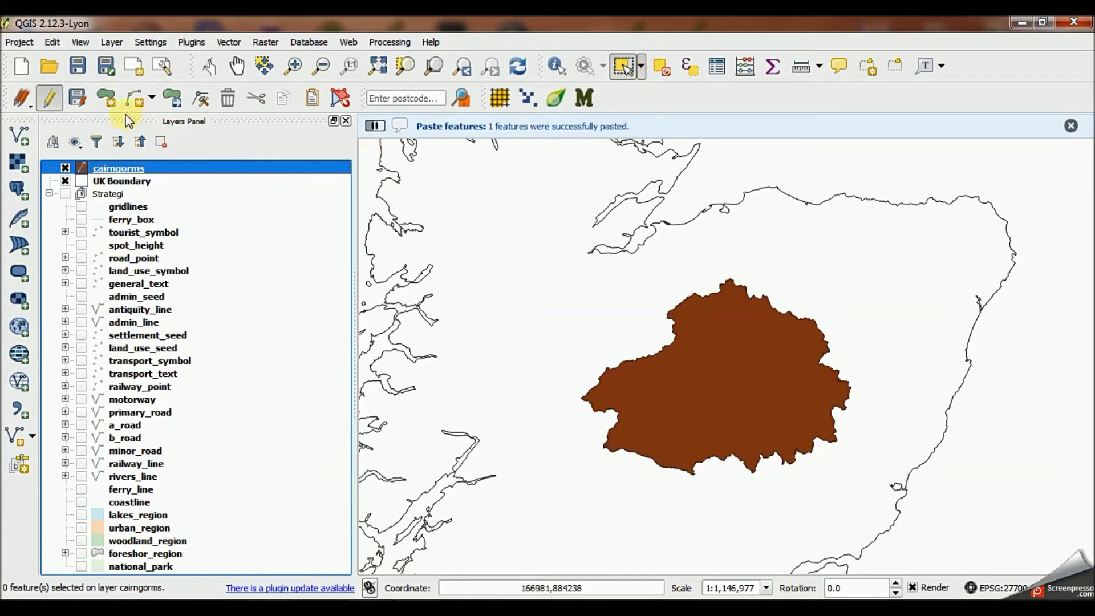
{"action": "left_click", "coordinate": [56, 101]}
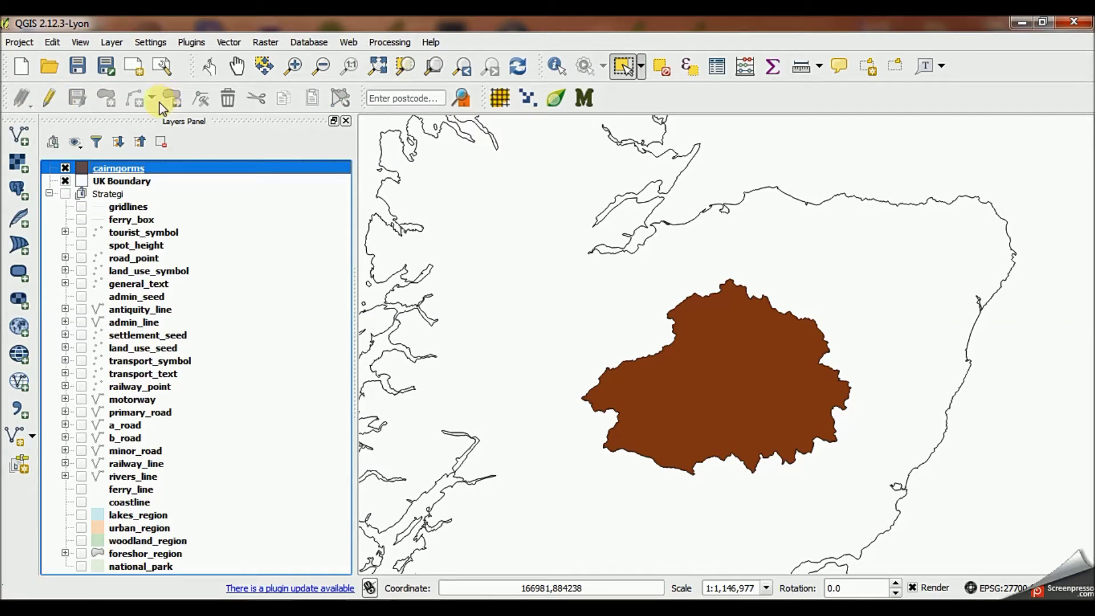
{"action": "left_click", "coordinate": [49, 193]}
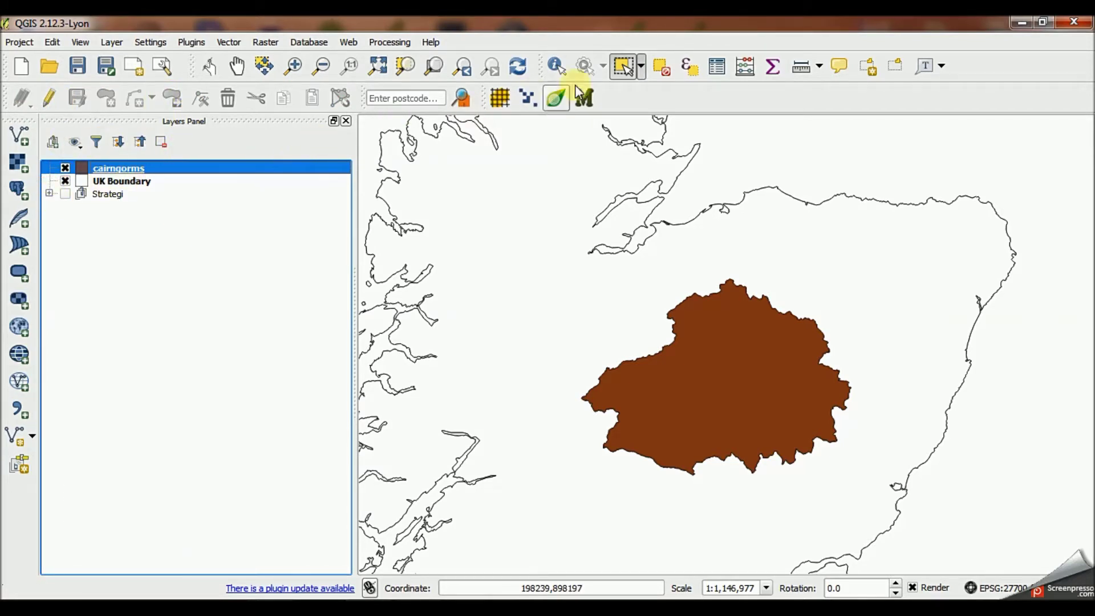
{"action": "left_click", "coordinate": [499, 98]}
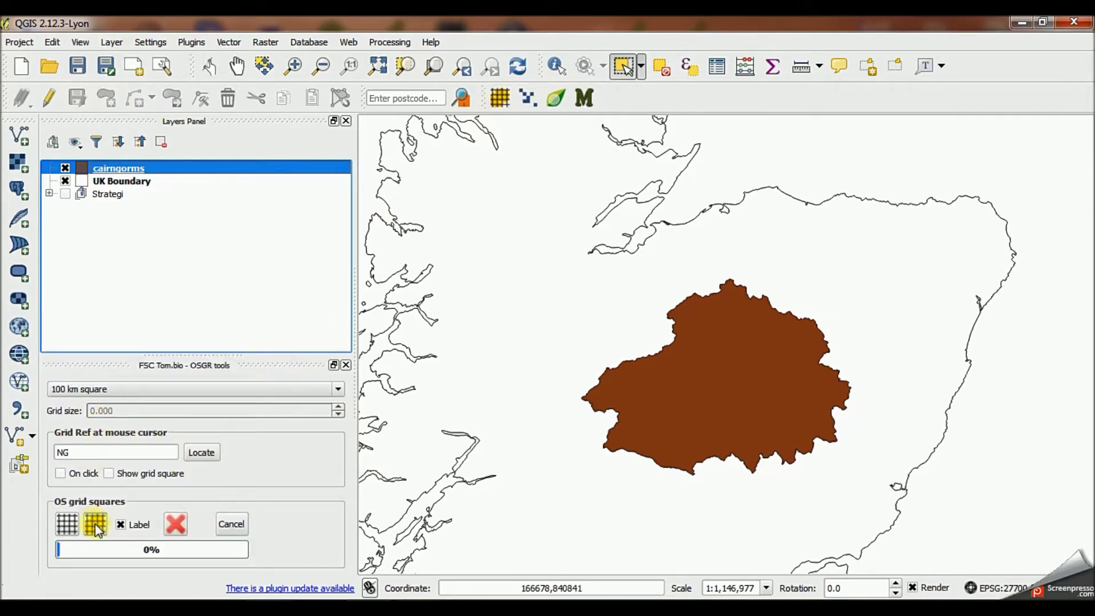
Select the Cairngorms polygon and generate 100 km OS grid squares over it
{"action": "left_click", "coordinate": [691, 401]}
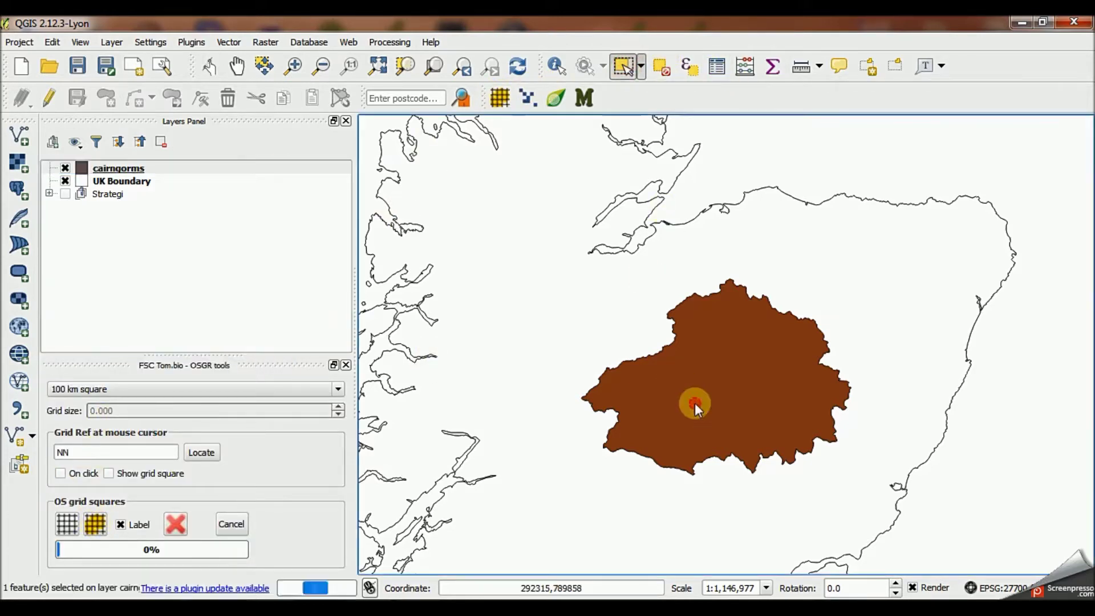
{"action": "left_click", "coordinate": [100, 521]}
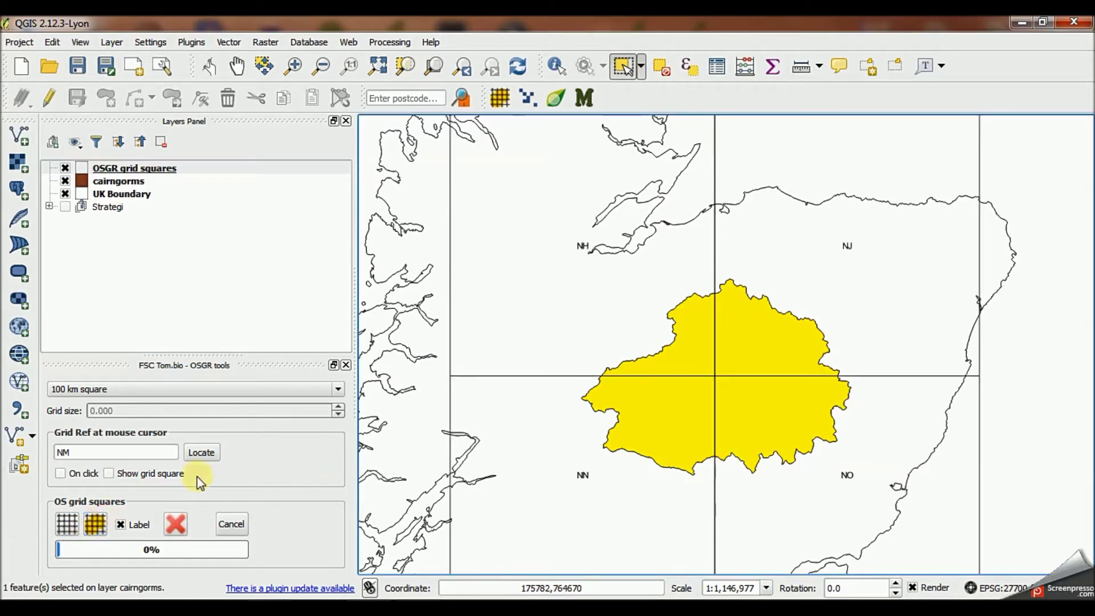
{"action": "right_click", "coordinate": [126, 172]}
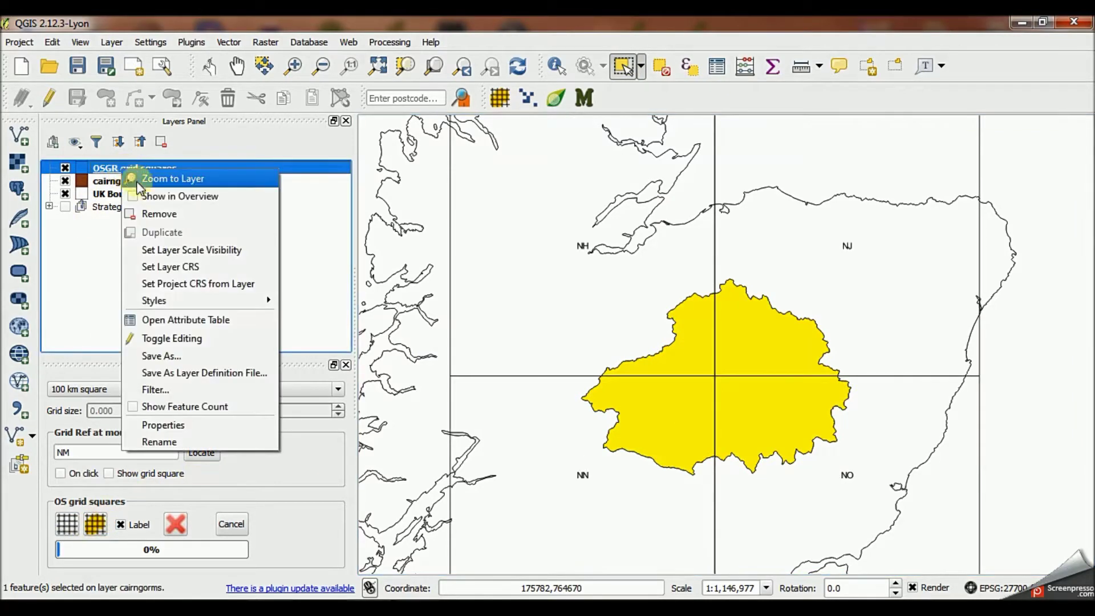
Save the grid squares as the 100kmGrid ESRI shapefile and remove the temporary layer
{"action": "left_click", "coordinate": [185, 356]}
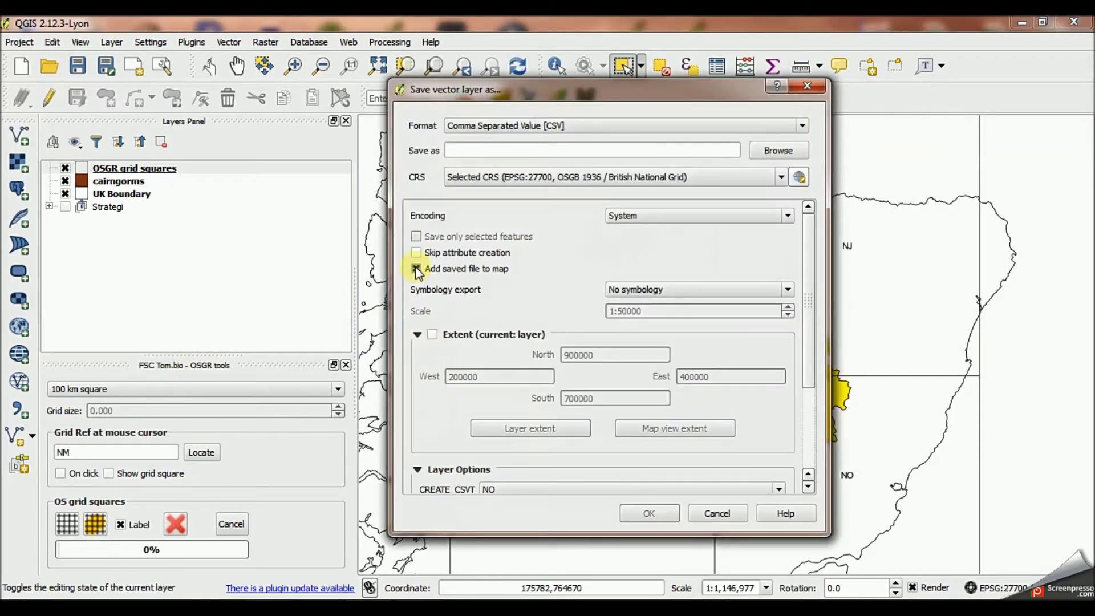
{"action": "left_click", "coordinate": [752, 125]}
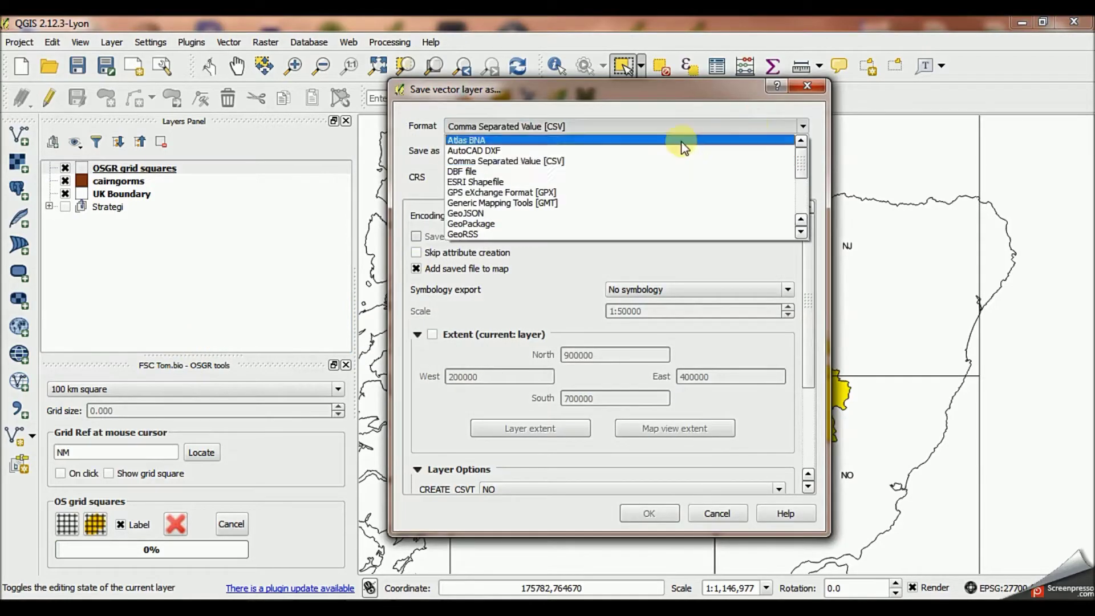
{"action": "left_click", "coordinate": [599, 183]}
{"action": "left_click", "coordinate": [770, 148]}
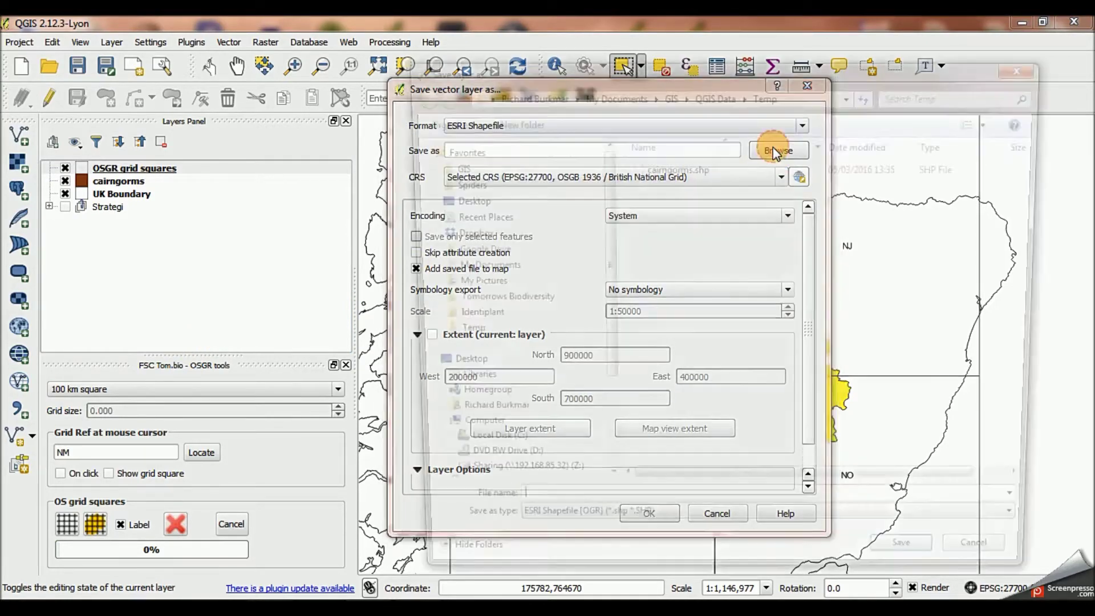
{"action": "left_click", "coordinate": [550, 516]}
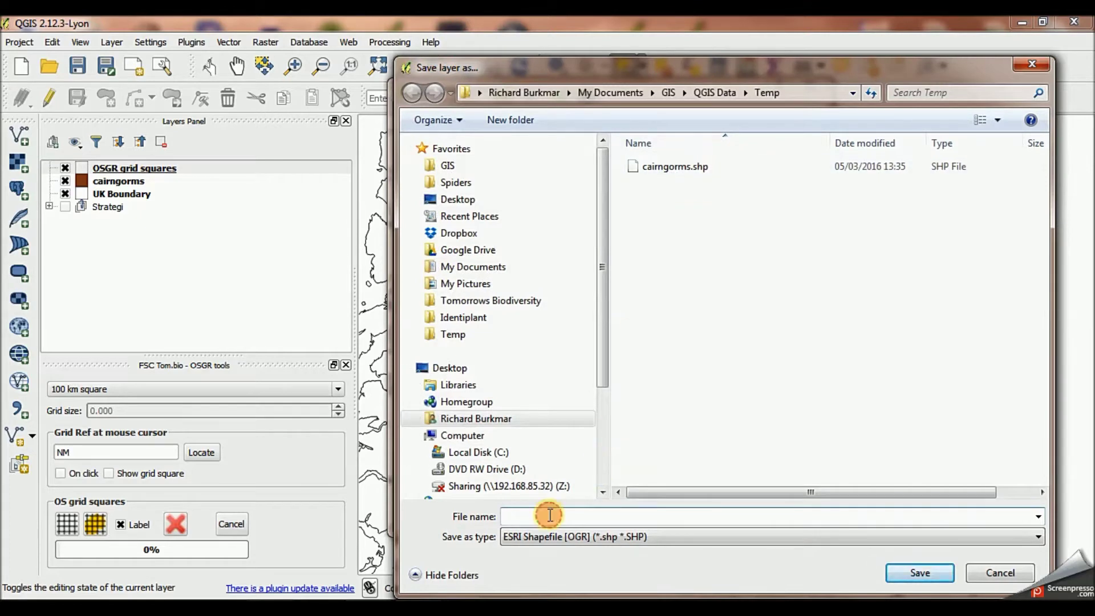
{"action": "type", "text": "100kmGrid"}
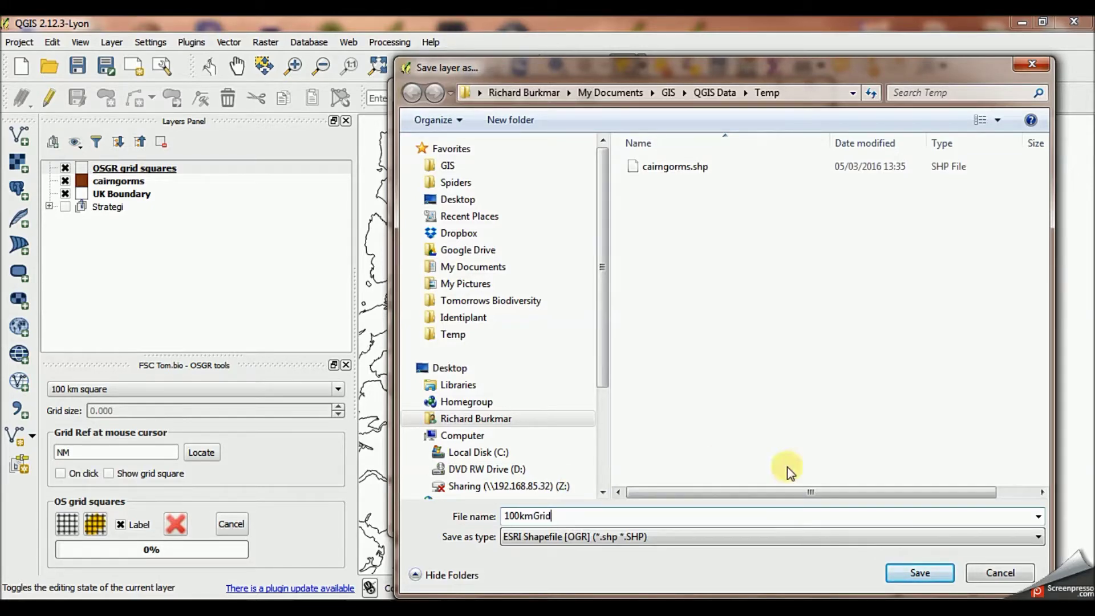
{"action": "left_click", "coordinate": [931, 571]}
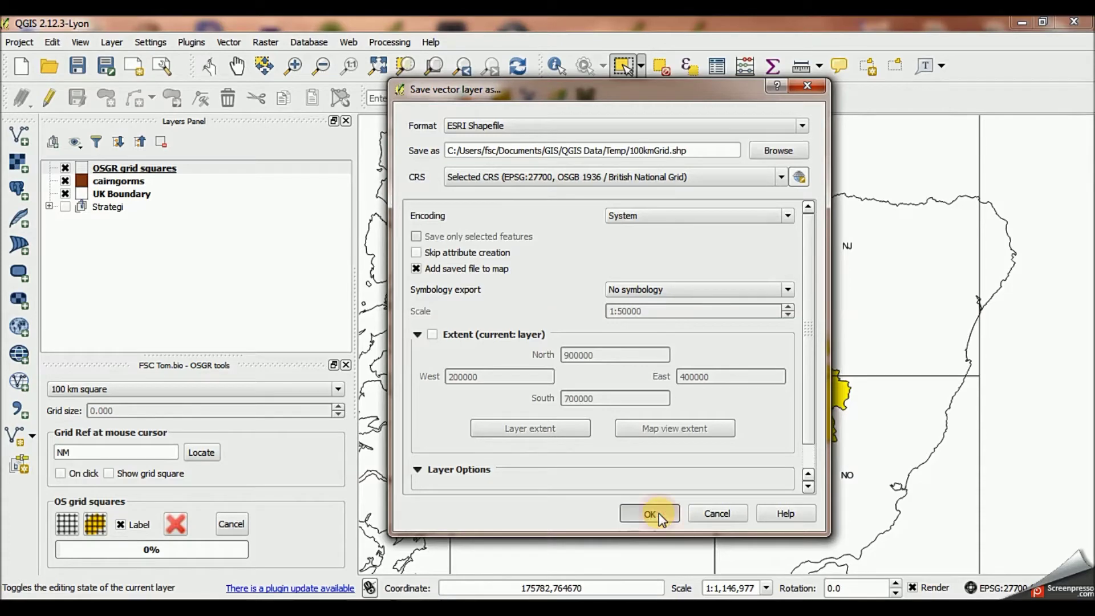
{"action": "left_click", "coordinate": [650, 513]}
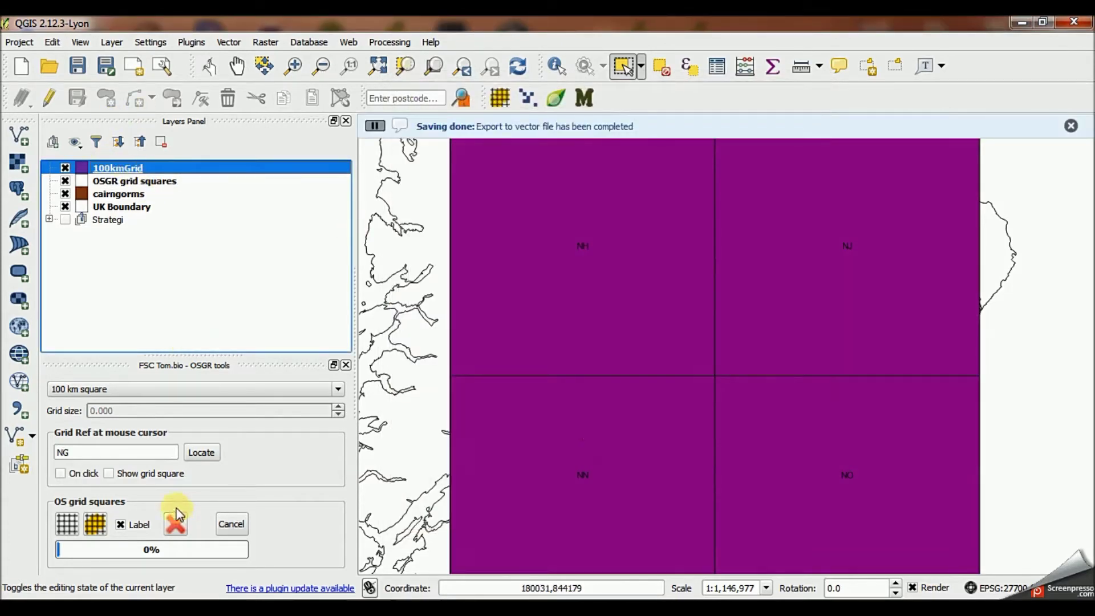
{"action": "left_click", "coordinate": [175, 524]}
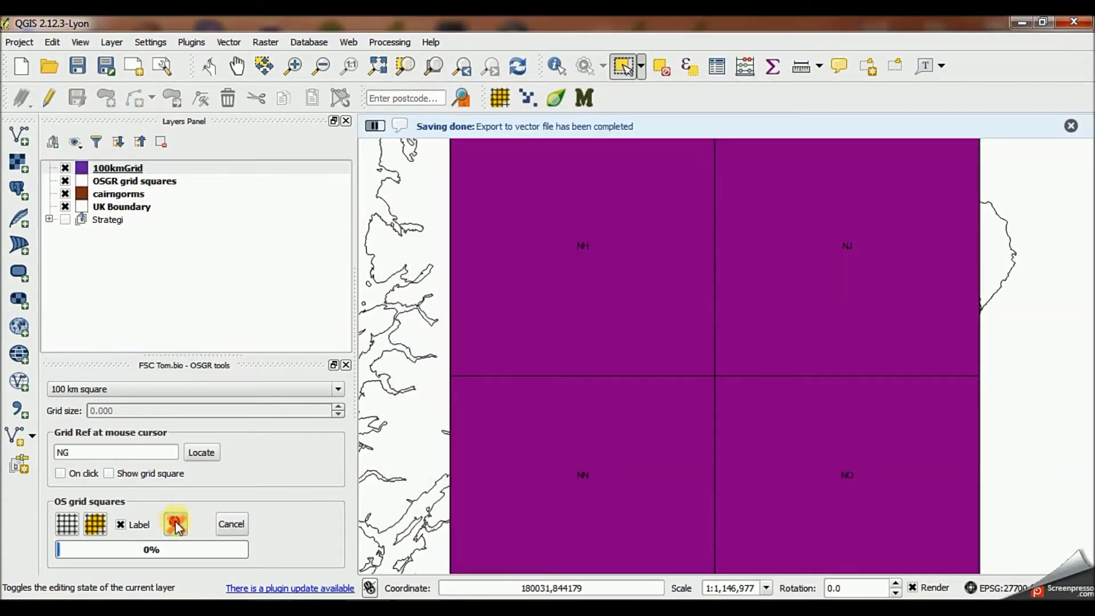
Set the 100kmGrid fill style to No Brush so only outlines show
{"action": "left_click", "coordinate": [117, 172]}
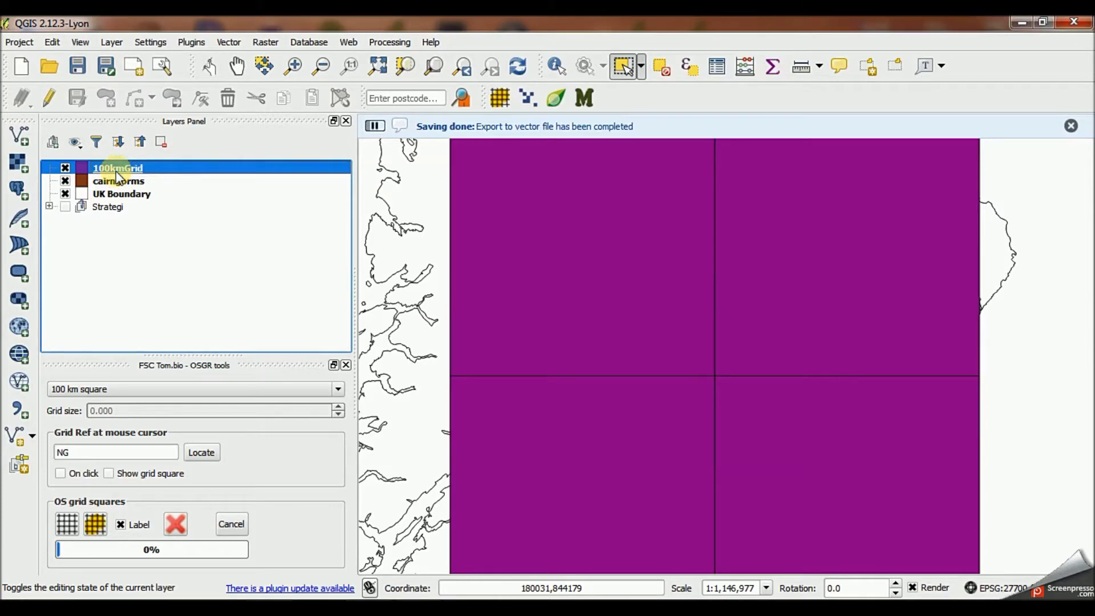
{"action": "double_click", "coordinate": [117, 171]}
{"action": "left_click", "coordinate": [342, 223]}
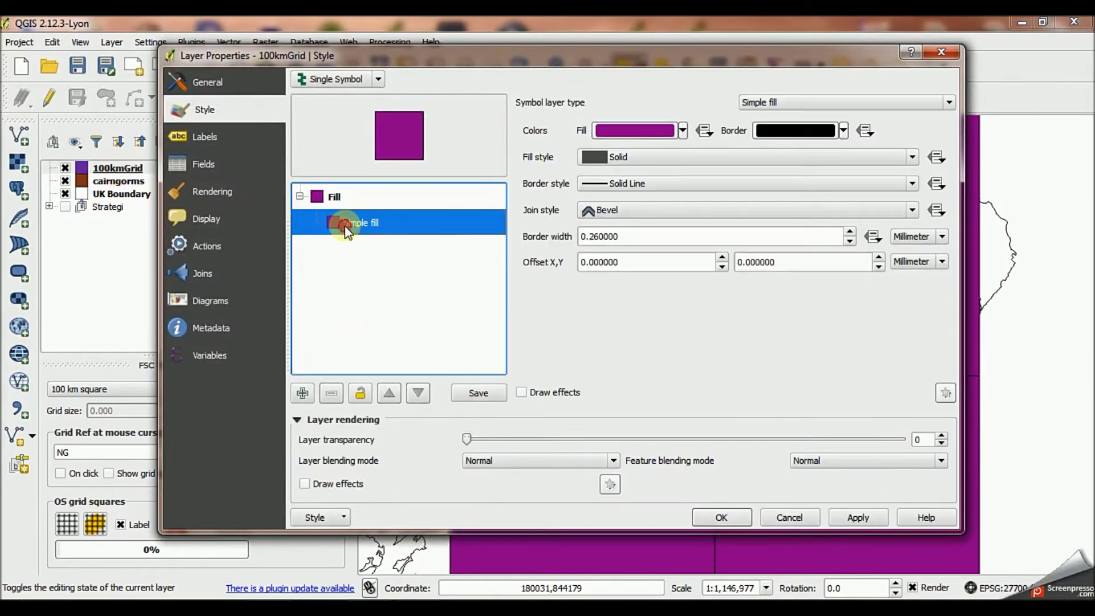
{"action": "left_click", "coordinate": [651, 156]}
{"action": "left_click", "coordinate": [643, 169]}
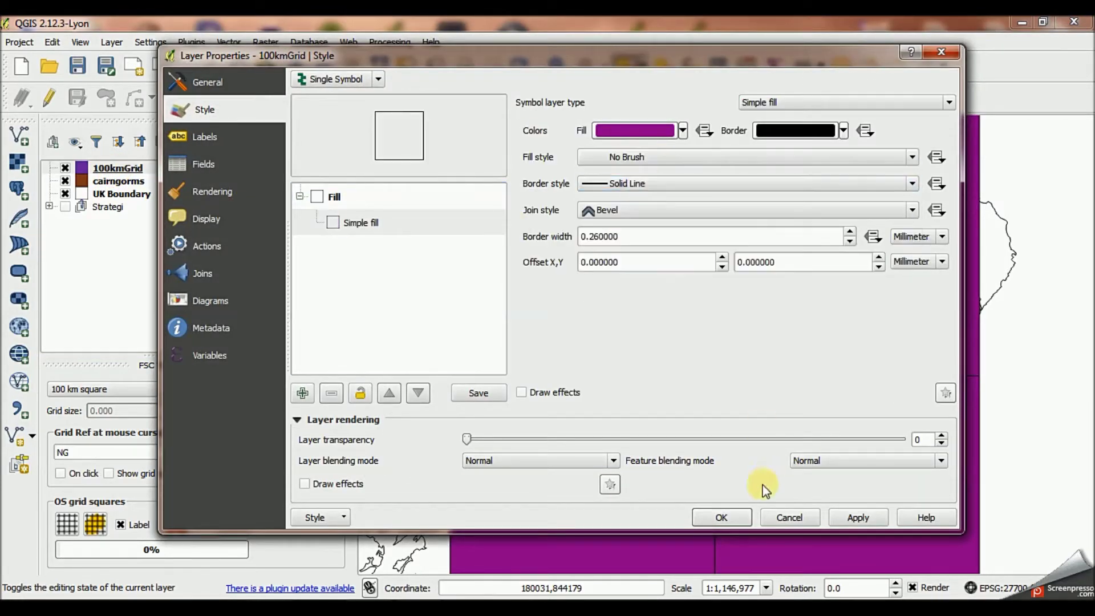
{"action": "left_click", "coordinate": [721, 516]}
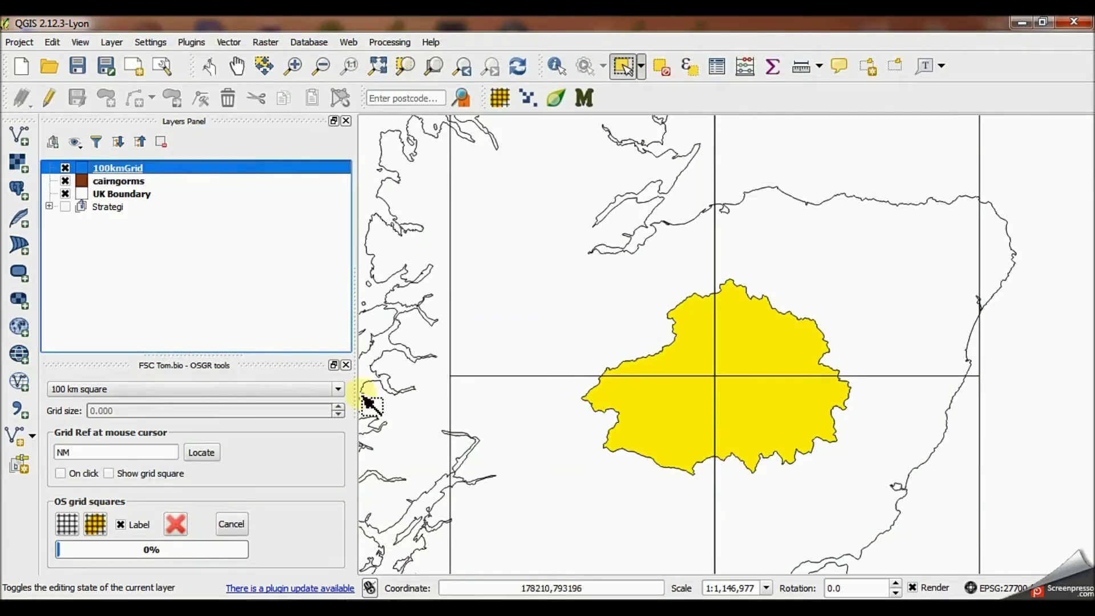
Choose 10 km hectad squares and generate them over the cairngorms layer
{"action": "left_click", "coordinate": [118, 391]}
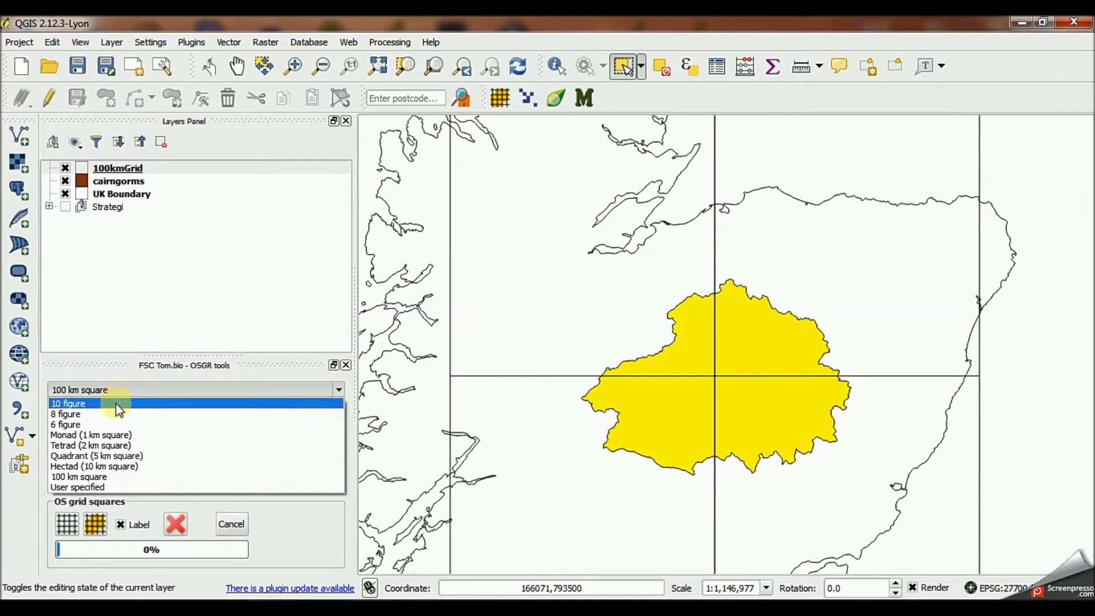
{"action": "left_click", "coordinate": [118, 466]}
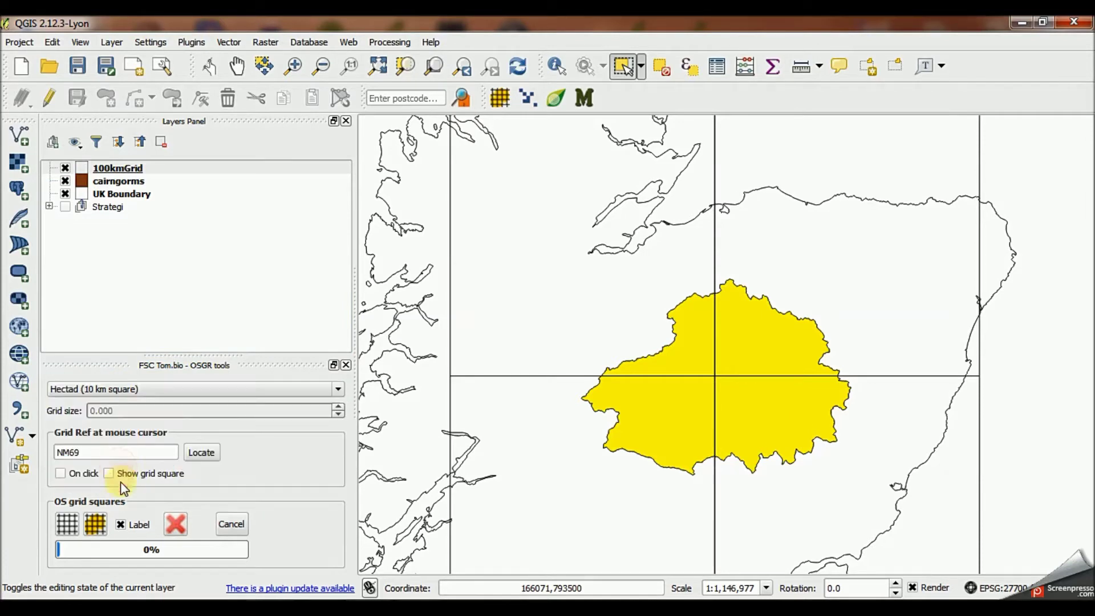
{"action": "left_click", "coordinate": [97, 531]}
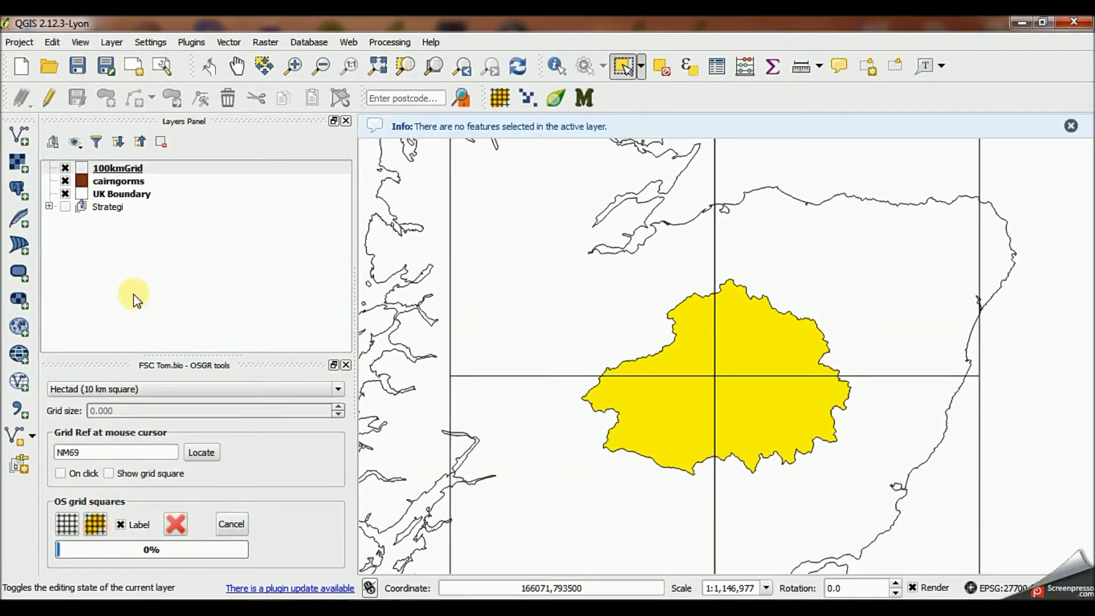
{"action": "left_click", "coordinate": [129, 182]}
{"action": "left_click", "coordinate": [93, 525]}
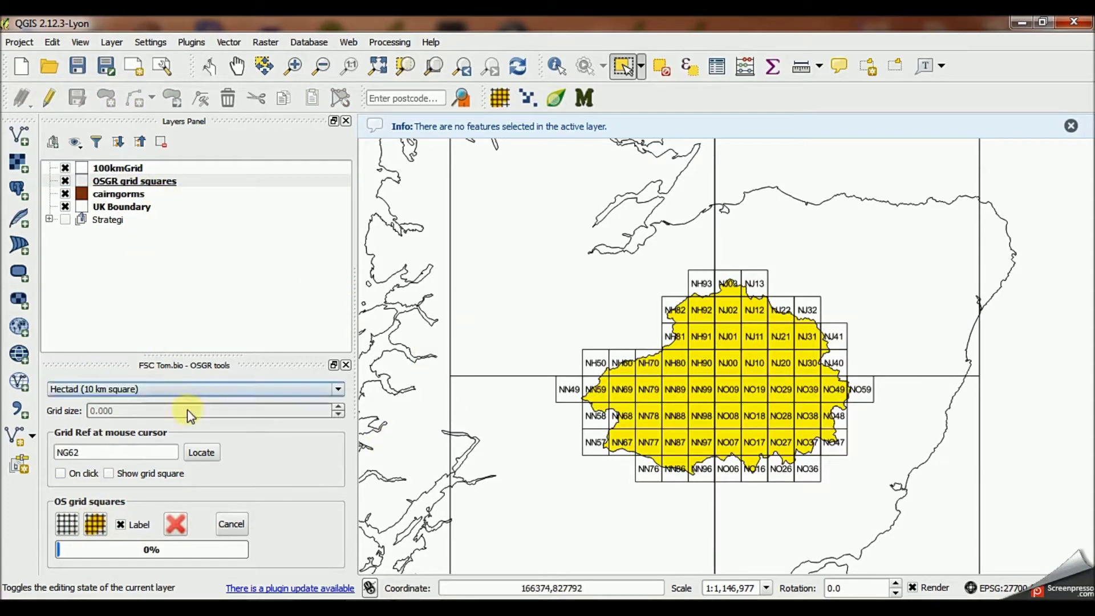
{"action": "right_click", "coordinate": [147, 189]}
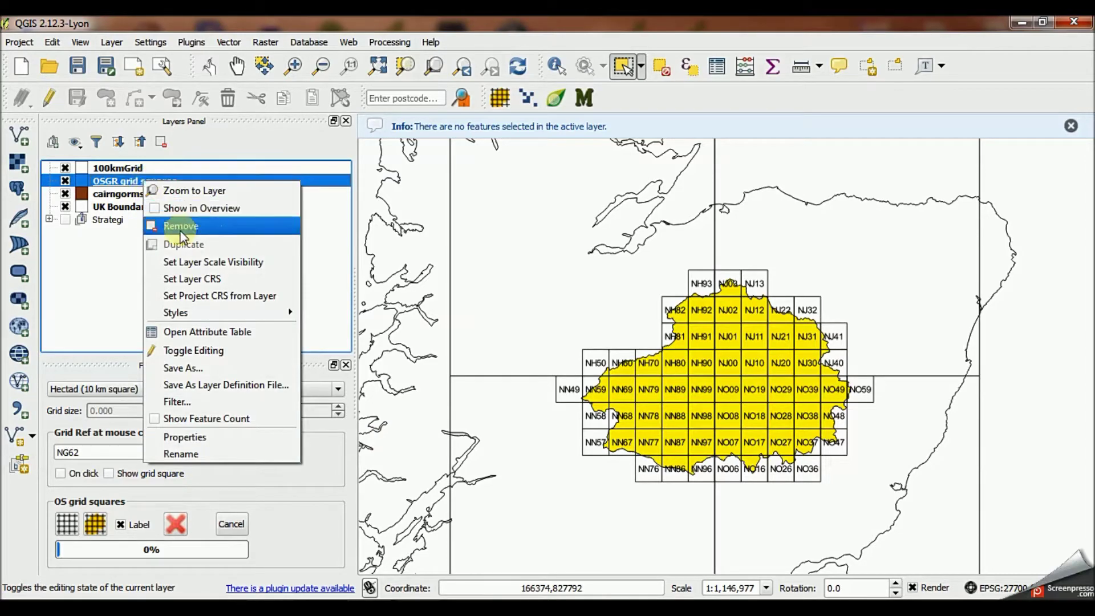
Save the 10 km grid squares as 10kmGrid.shp and add it to the map
{"action": "left_click", "coordinate": [191, 373]}
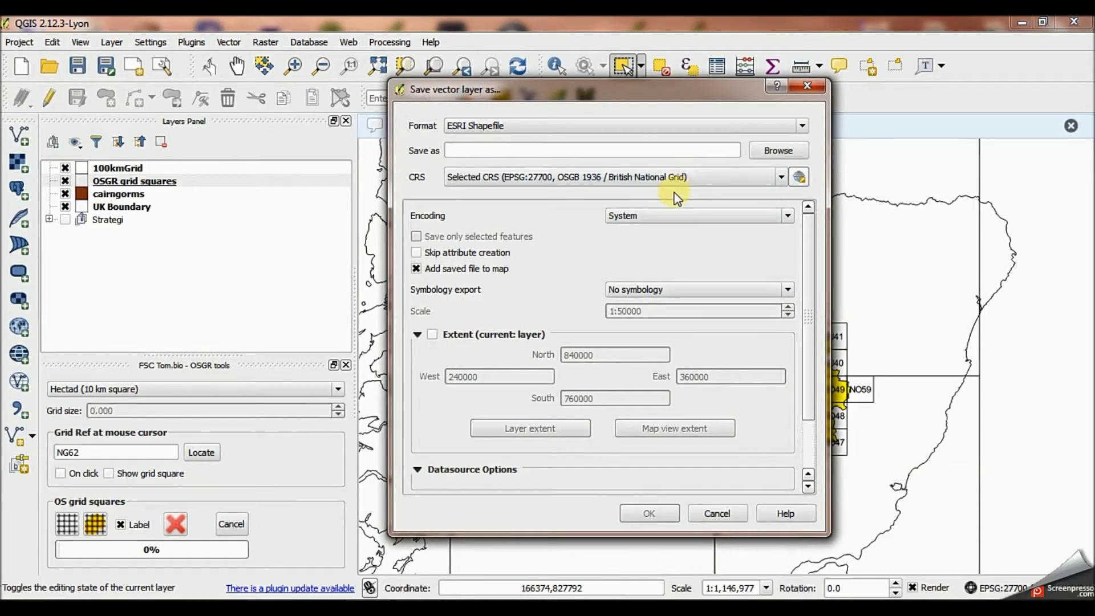
{"action": "left_click", "coordinate": [758, 150]}
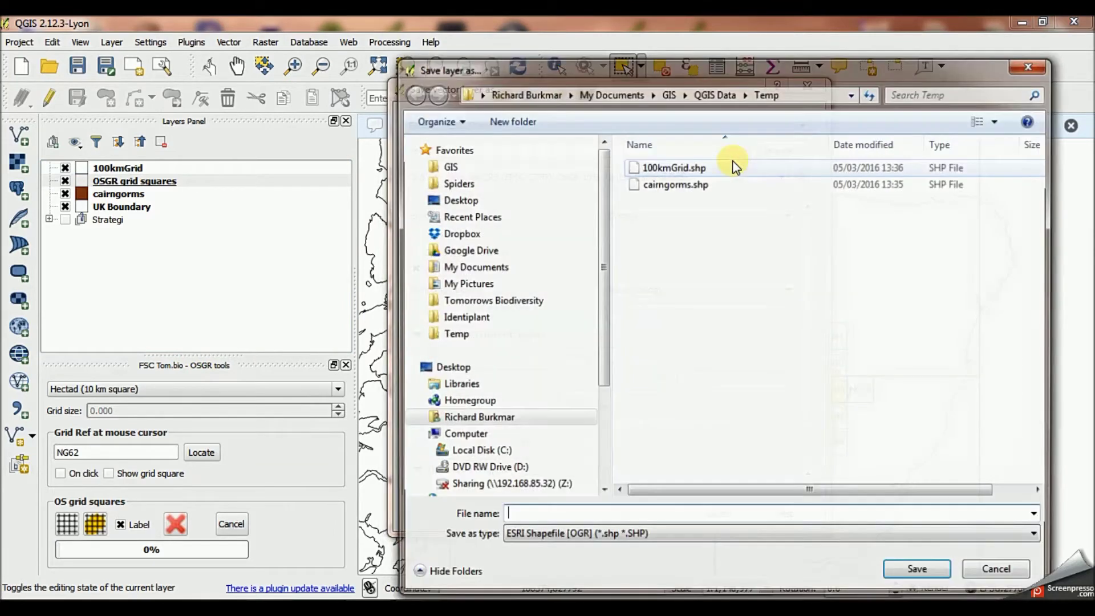
{"action": "left_click", "coordinate": [674, 167]}
{"action": "double_click", "coordinate": [514, 516]}
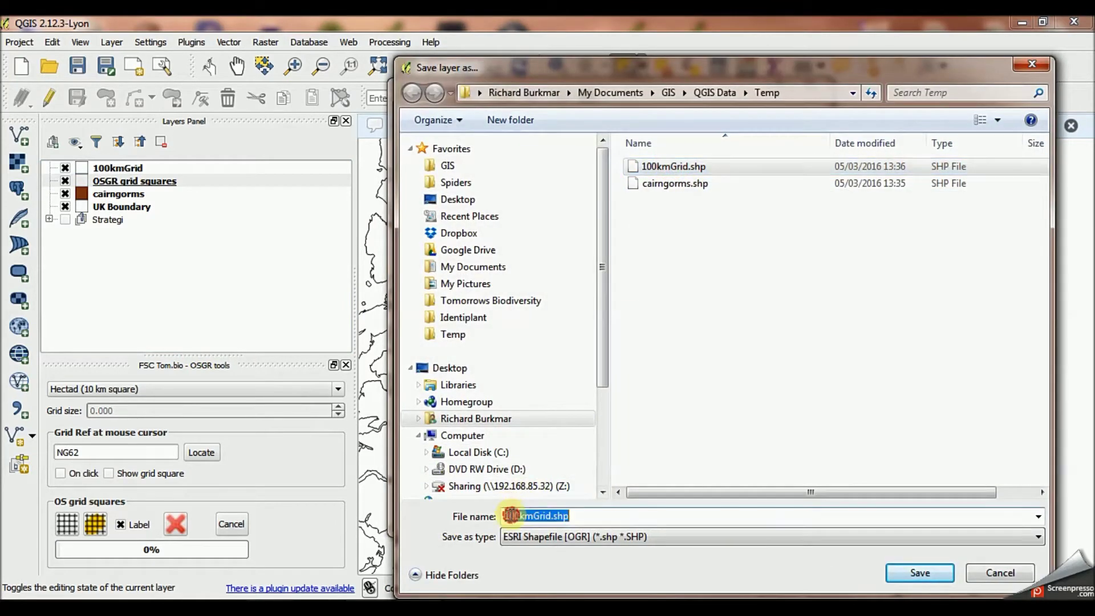
{"action": "left_click", "coordinate": [513, 516]}
{"action": "key", "text": "BackSpace"}
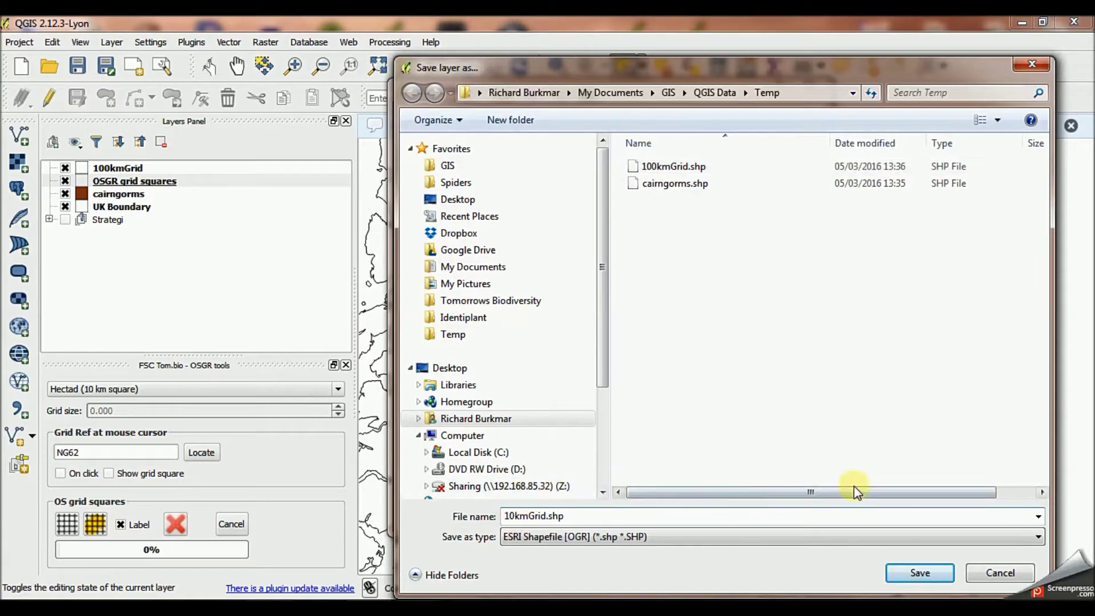
{"action": "left_click", "coordinate": [917, 573]}
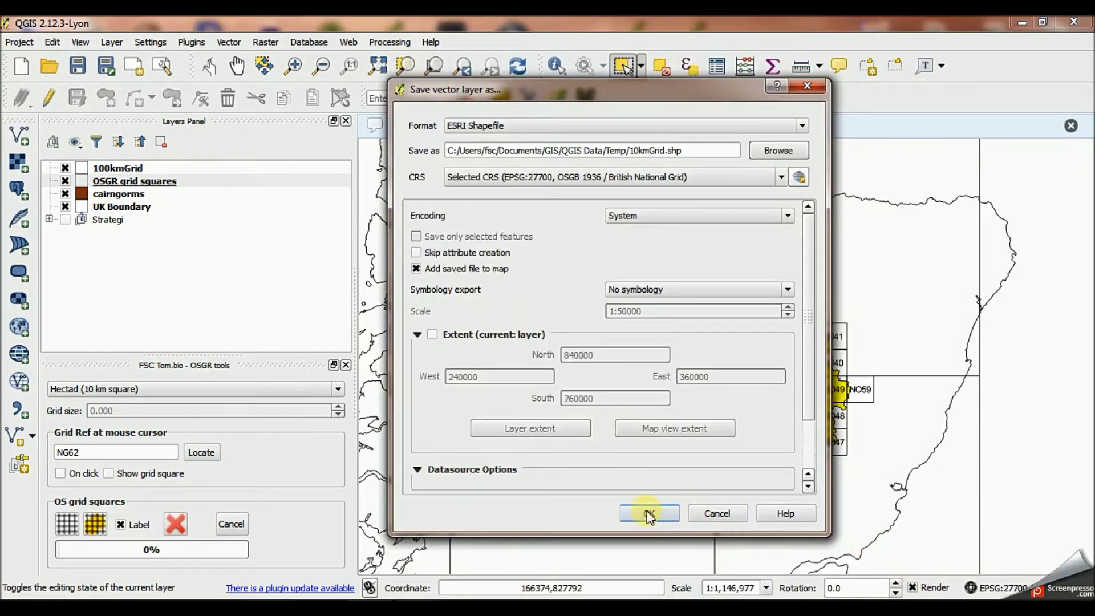
{"action": "left_click", "coordinate": [646, 511]}
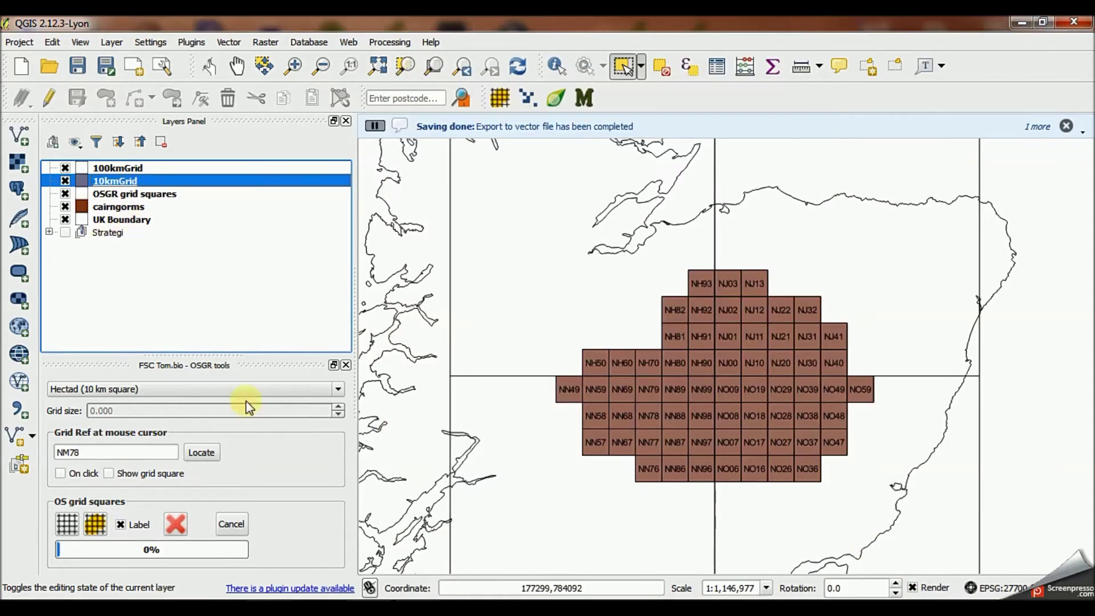
Remove the temporary grid layer, close the grid tools, and give 10kmGrid a No Brush fill
{"action": "left_click", "coordinate": [177, 525]}
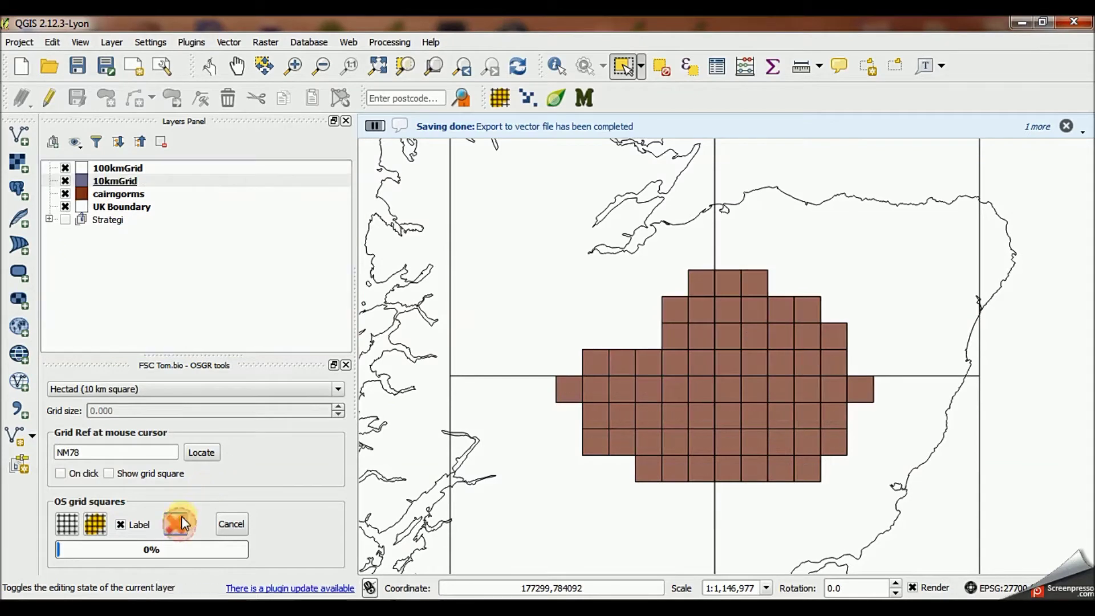
{"action": "left_click", "coordinate": [346, 367]}
{"action": "left_click", "coordinate": [128, 187]}
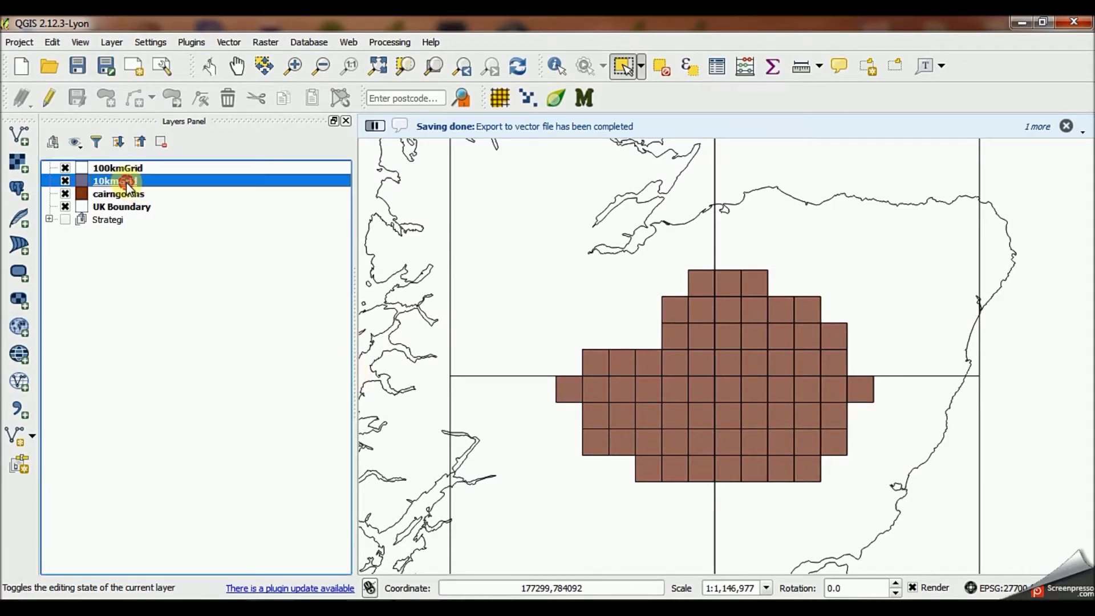
{"action": "double_click", "coordinate": [126, 182]}
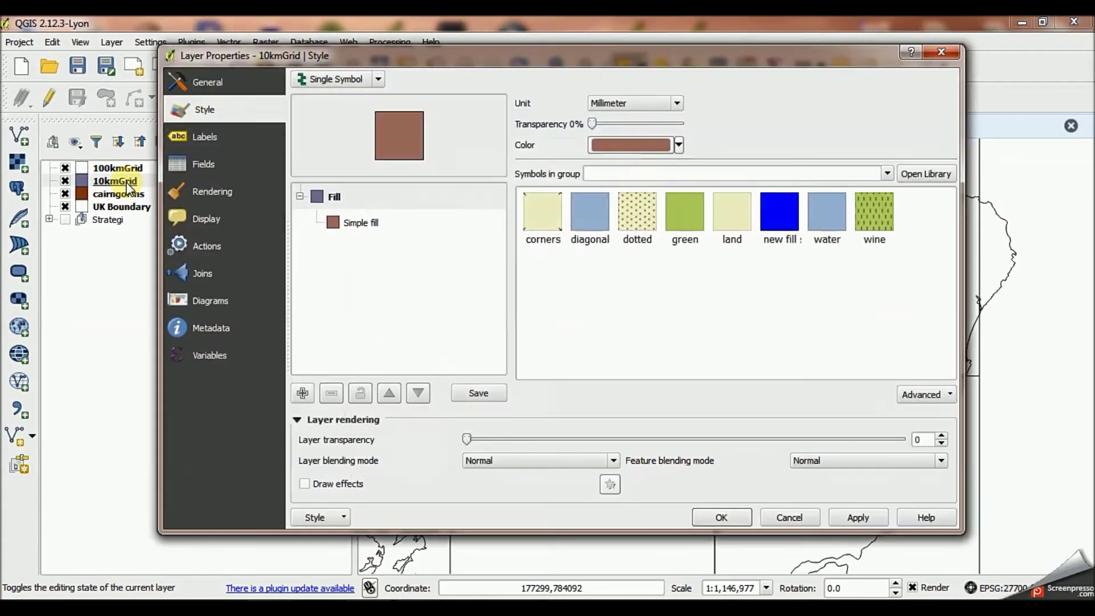
{"action": "left_click", "coordinate": [355, 221]}
{"action": "left_click", "coordinate": [655, 158]}
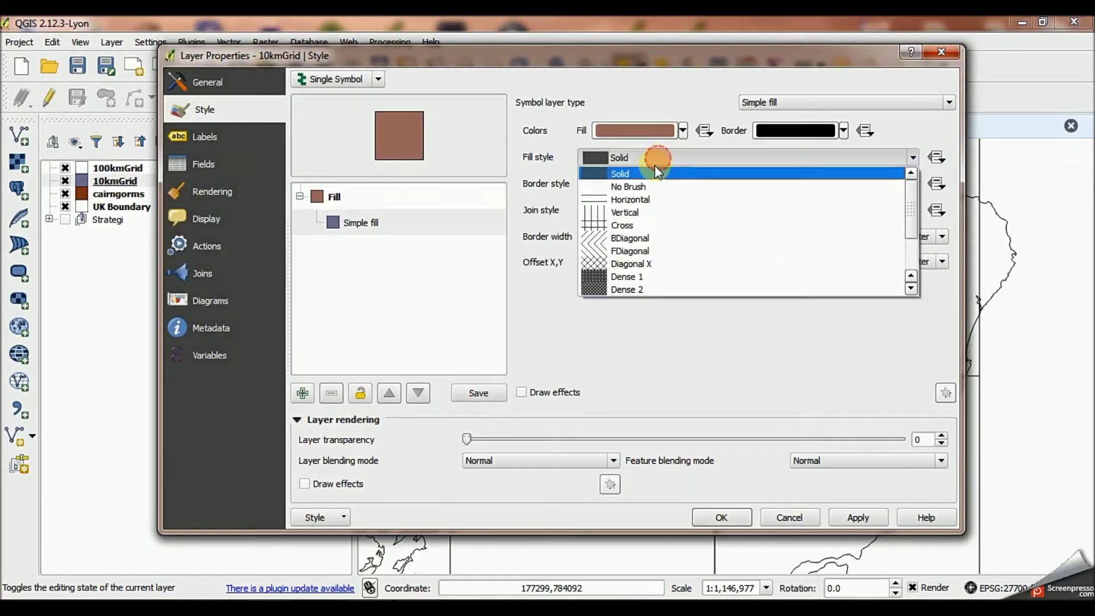
{"action": "left_click", "coordinate": [641, 184]}
{"action": "left_click", "coordinate": [721, 518]}
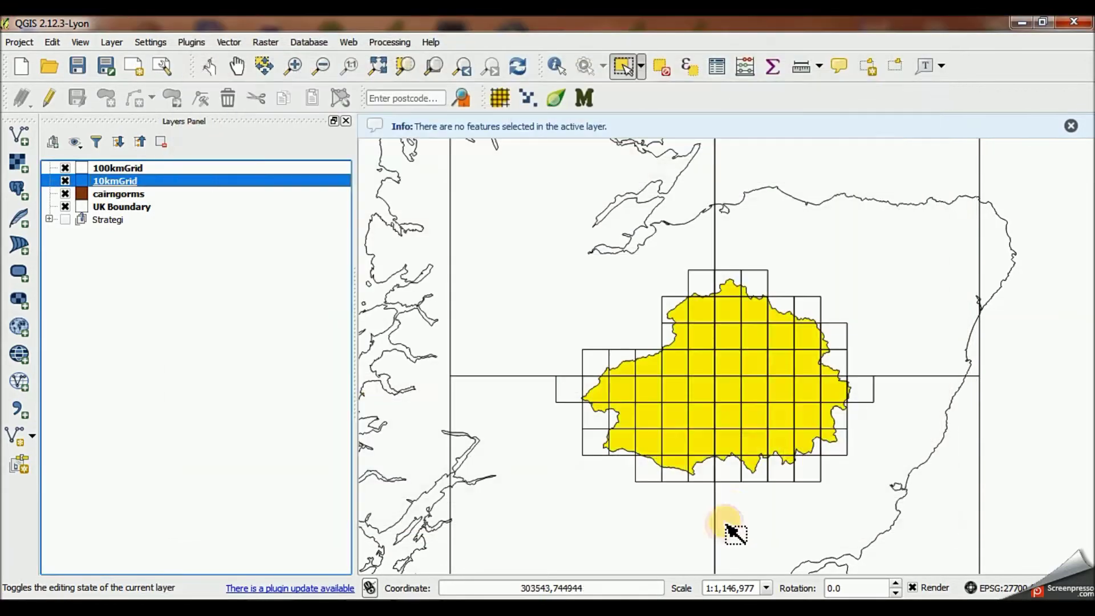
Clear the selection and set the cairngorms fill style to No Brush
{"action": "left_click", "coordinate": [663, 67]}
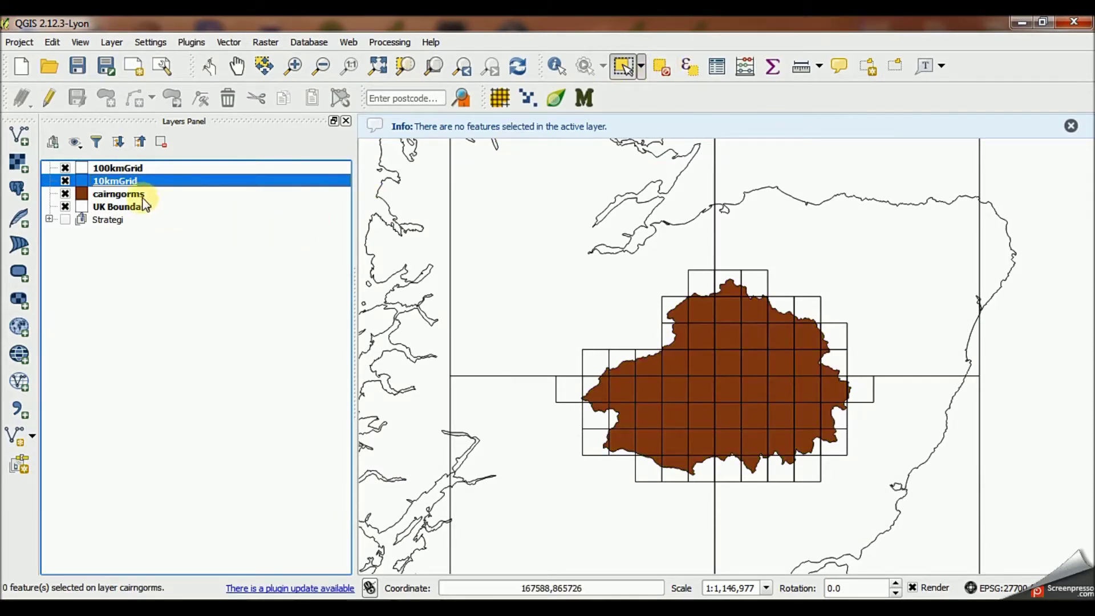
{"action": "left_click", "coordinate": [125, 196]}
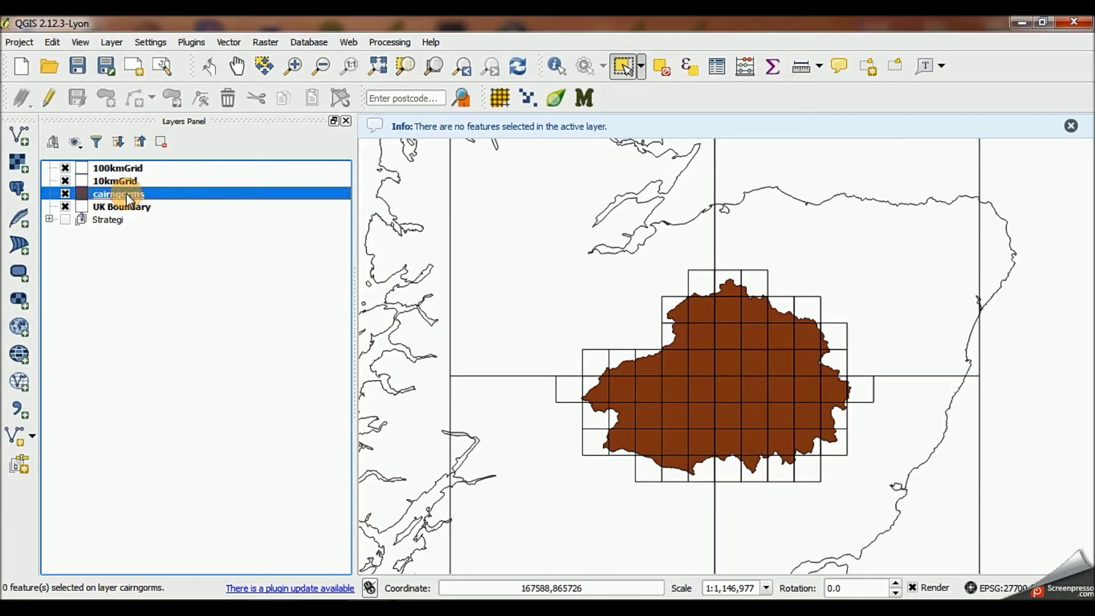
{"action": "double_click", "coordinate": [125, 195]}
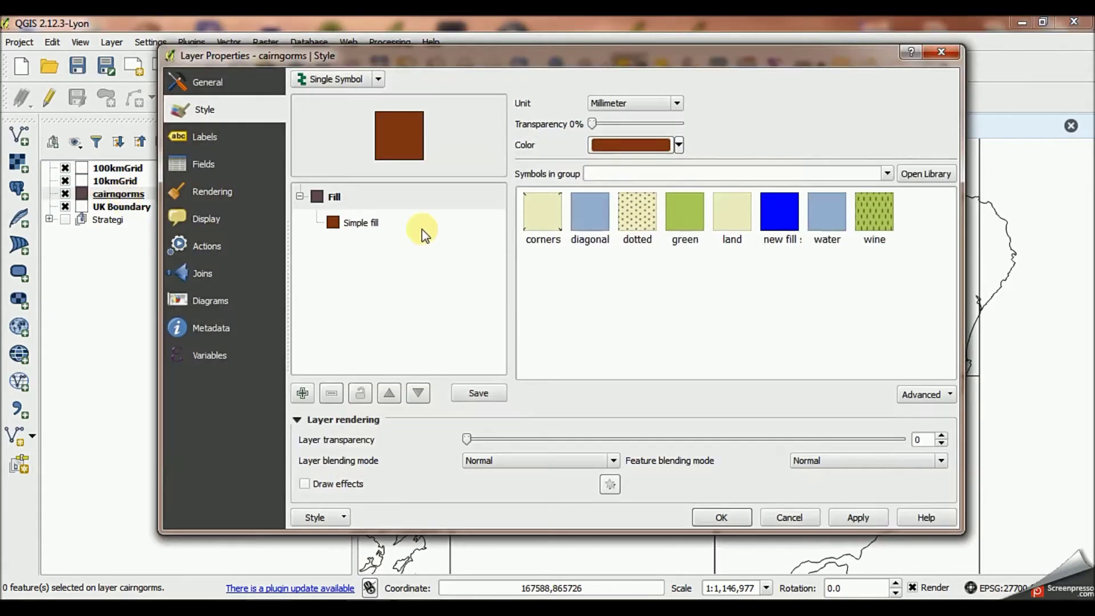
{"action": "left_click", "coordinate": [393, 223]}
{"action": "left_click", "coordinate": [636, 156]}
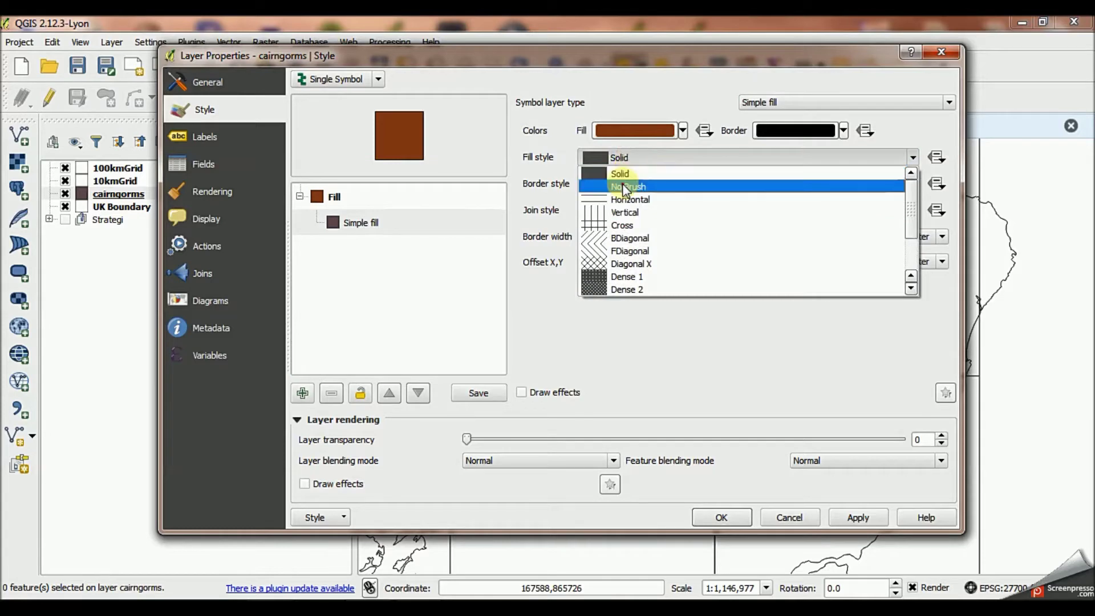
{"action": "left_click", "coordinate": [624, 182]}
{"action": "left_click", "coordinate": [721, 515]}
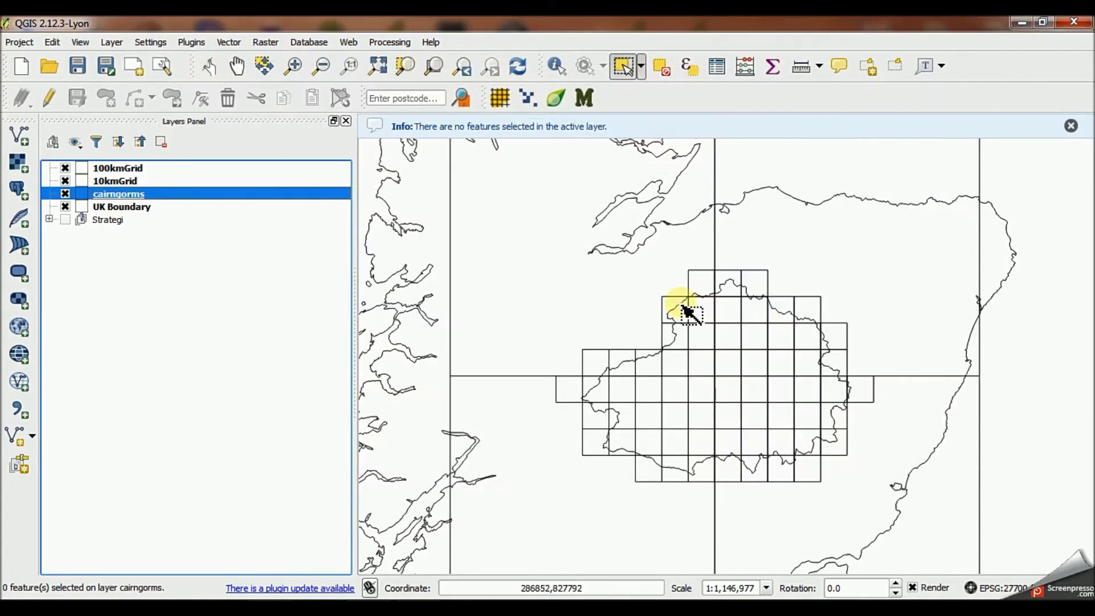
{"action": "left_click", "coordinate": [119, 186]}
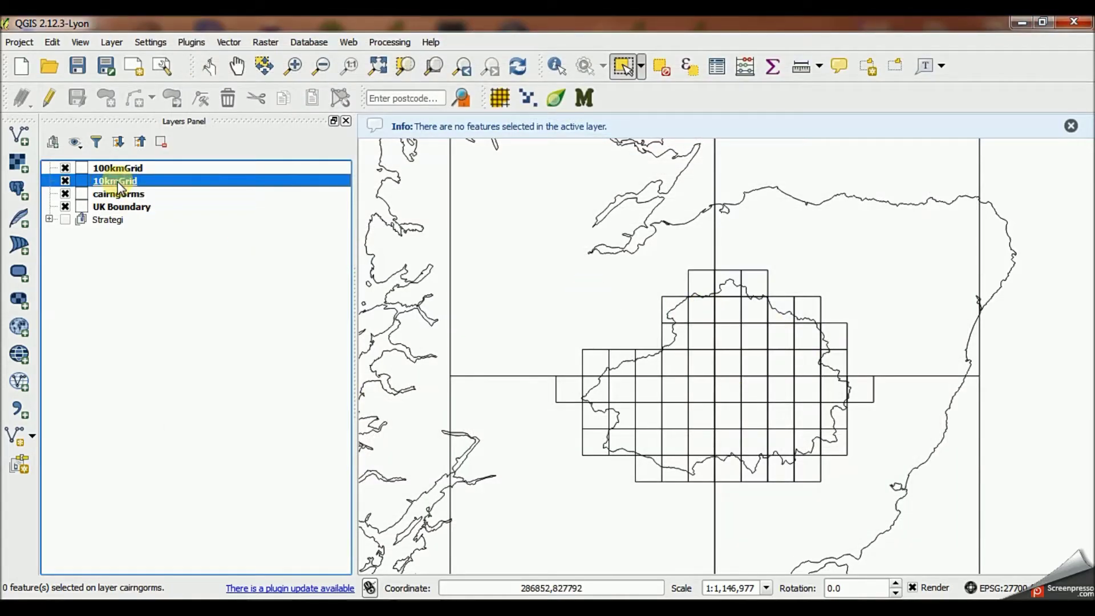
Zoom the map to the 10kmGrid layer extent
{"action": "right_click", "coordinate": [120, 185]}
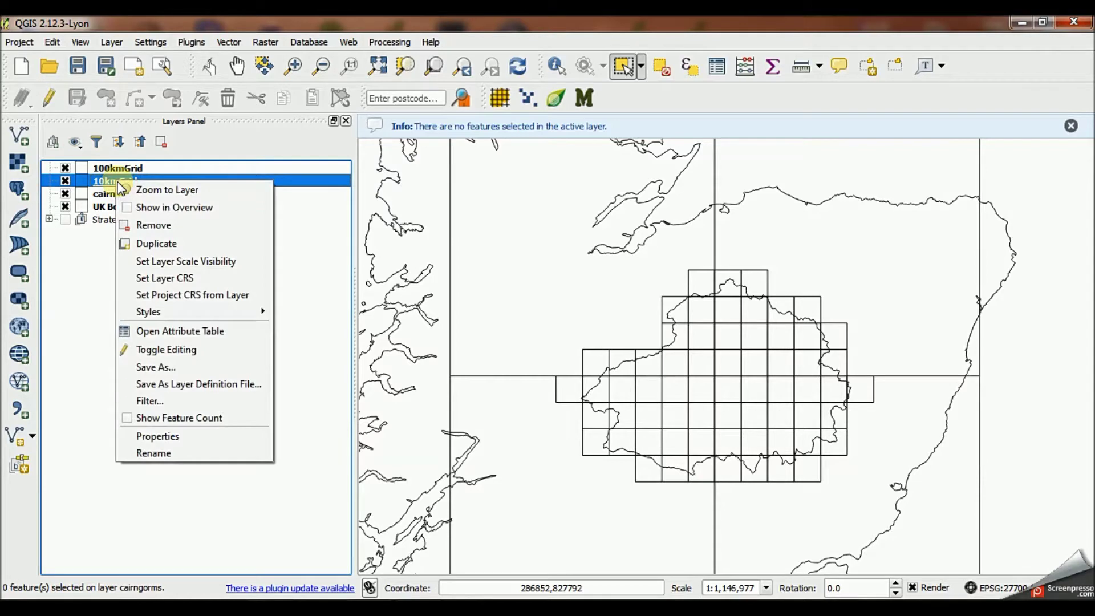
{"action": "left_click", "coordinate": [169, 191]}
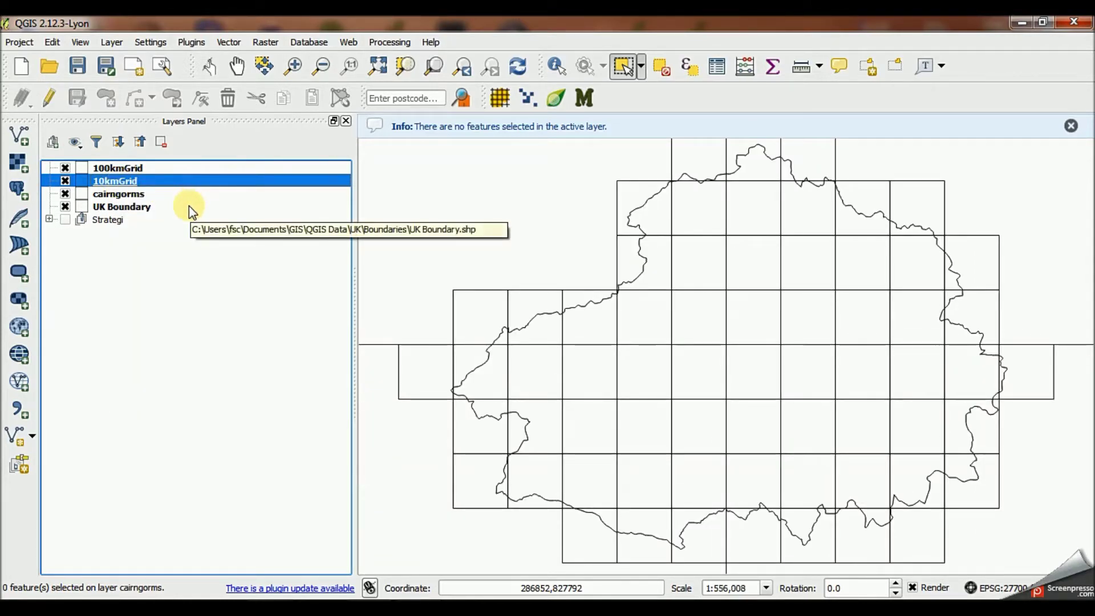
{"action": "left_click", "coordinate": [852, 511]}
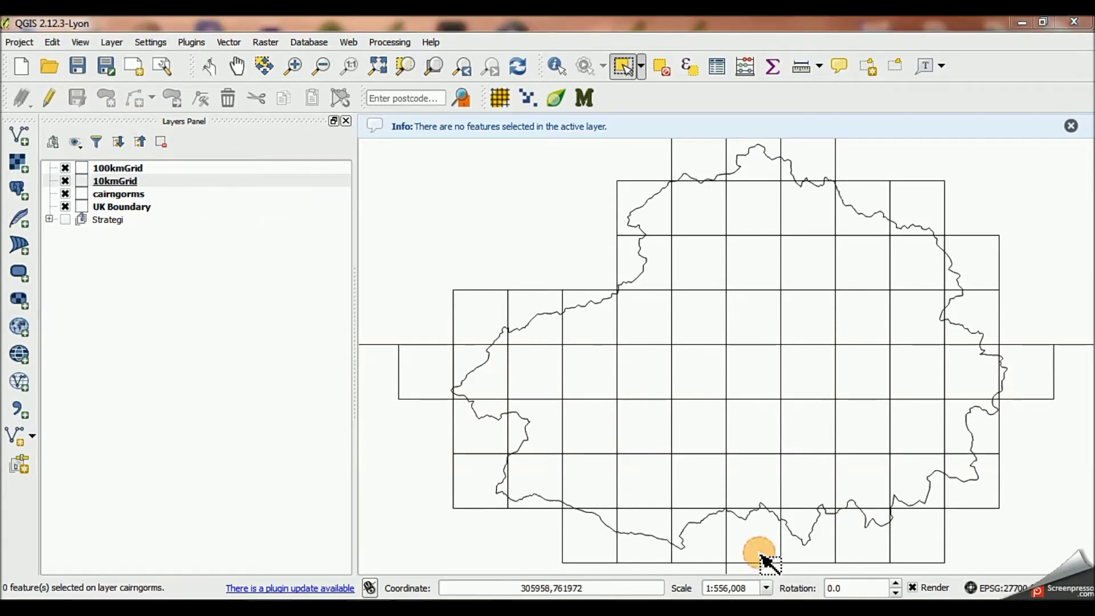
Turn on 100kmGrid labels using the GridRef field
{"action": "left_click", "coordinate": [126, 169]}
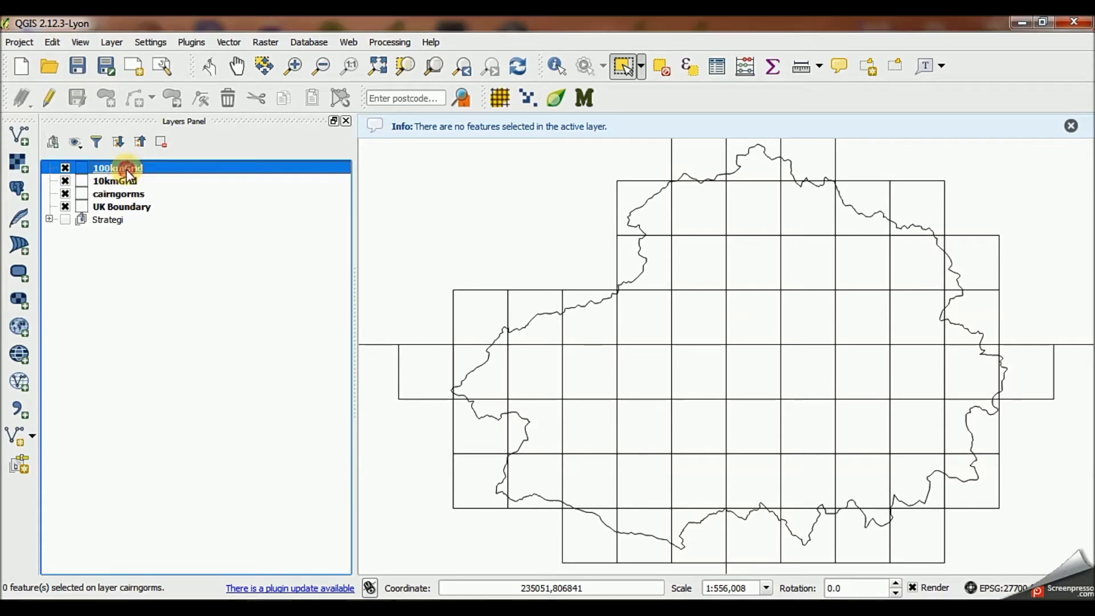
{"action": "double_click", "coordinate": [126, 168]}
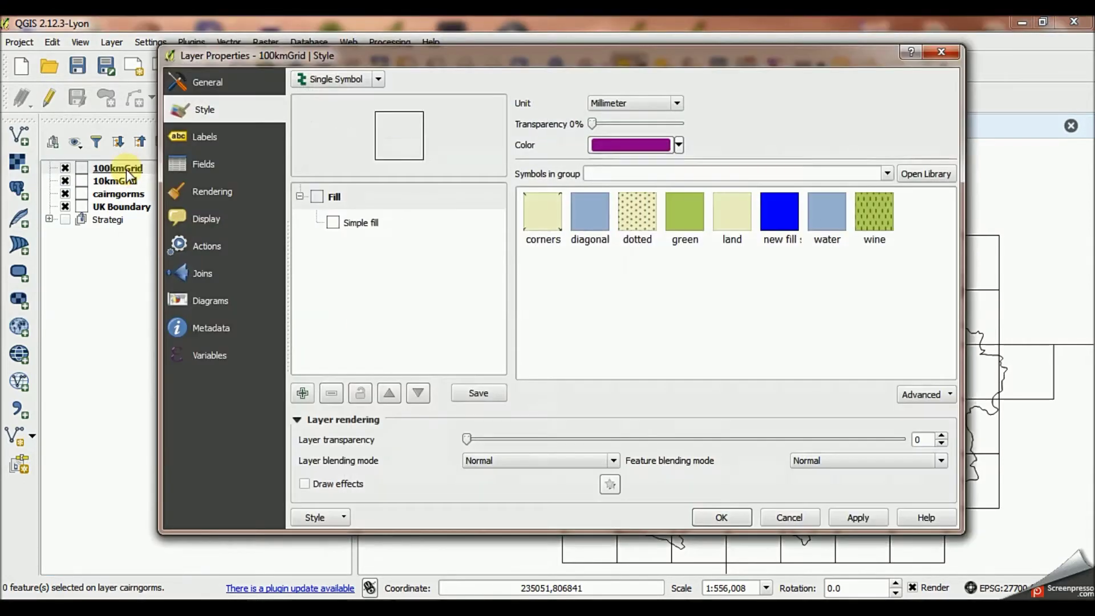
{"action": "left_click", "coordinate": [207, 138]}
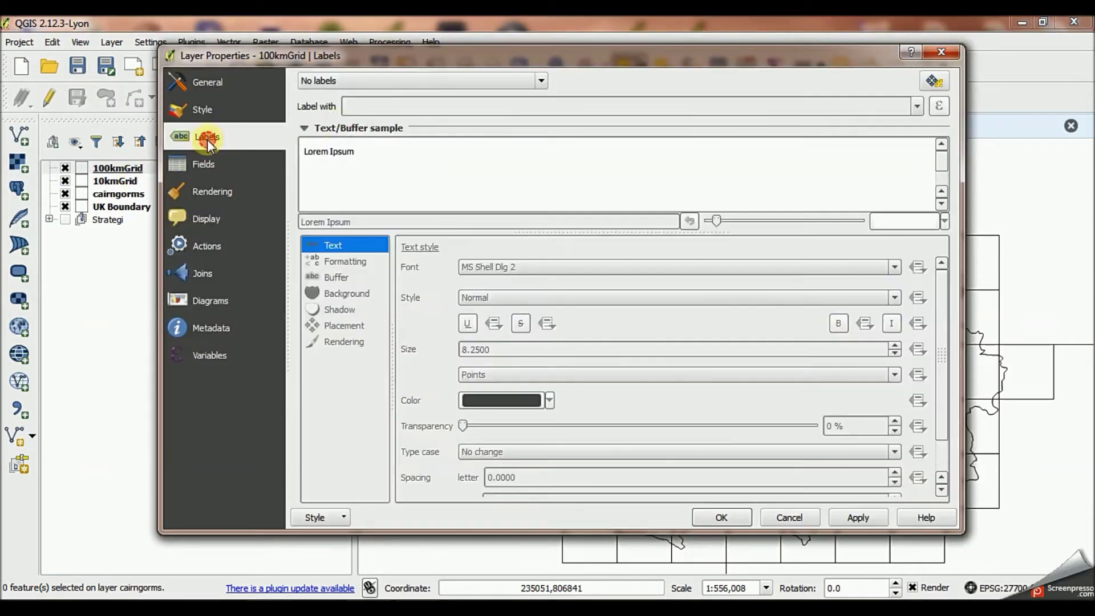
{"action": "left_click", "coordinate": [374, 82]}
{"action": "left_click", "coordinate": [390, 108]}
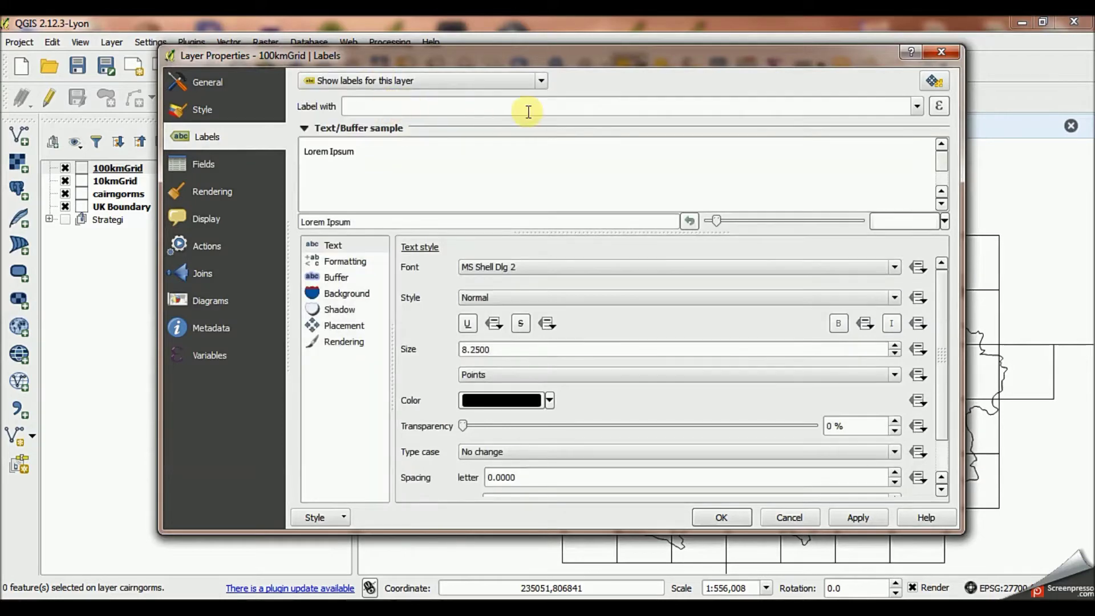
{"action": "left_click", "coordinate": [918, 107]}
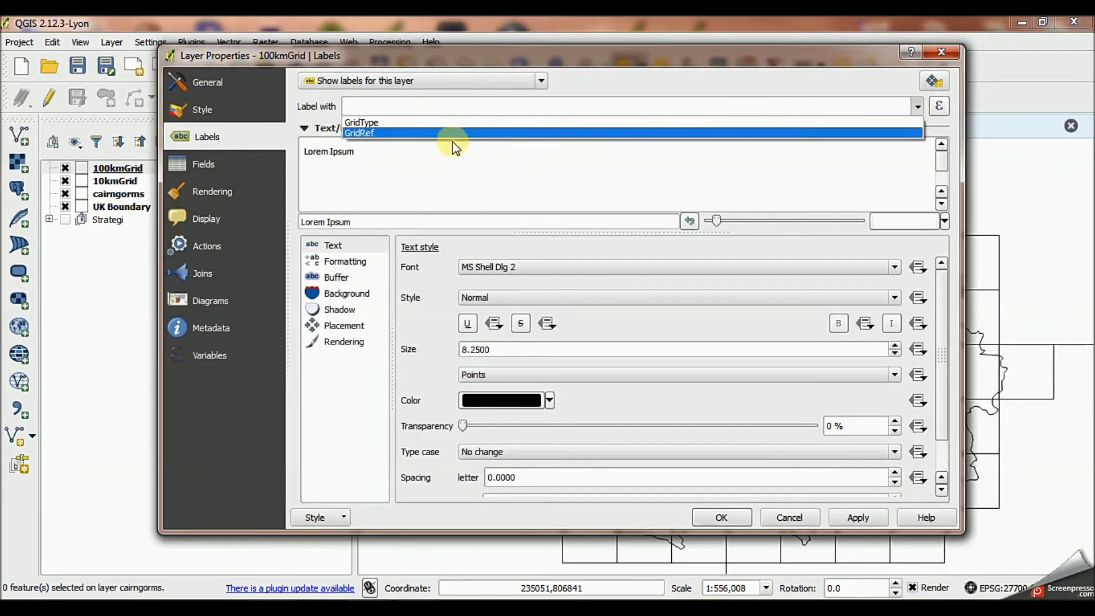
{"action": "left_click", "coordinate": [407, 134]}
{"action": "left_click", "coordinate": [722, 517]}
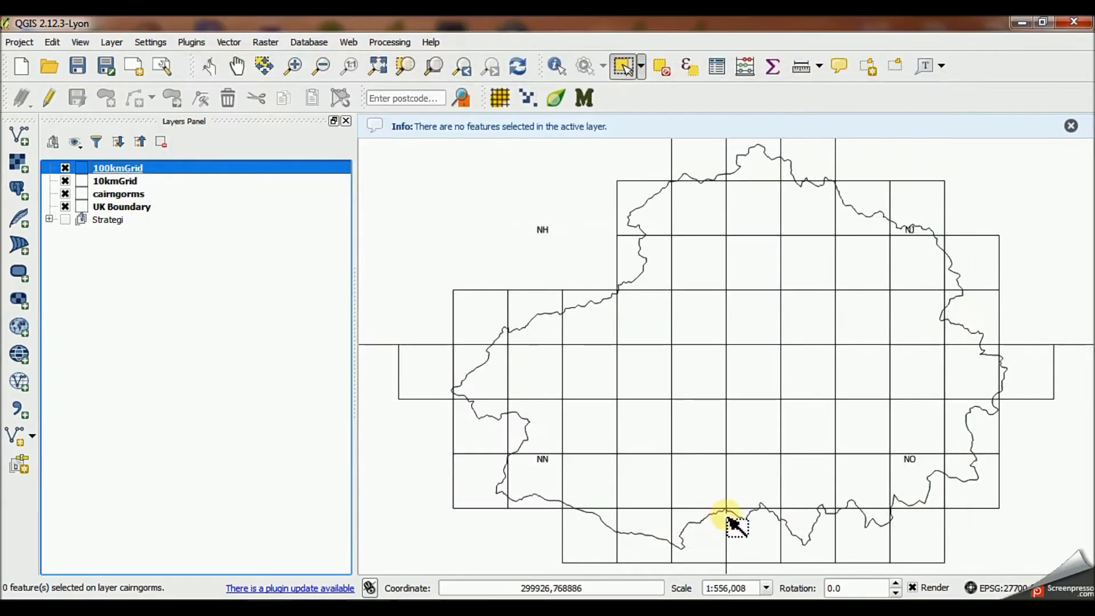
Select the NN, NO and NJ grid squares, then clear the selection
{"action": "left_click", "coordinate": [554, 480]}
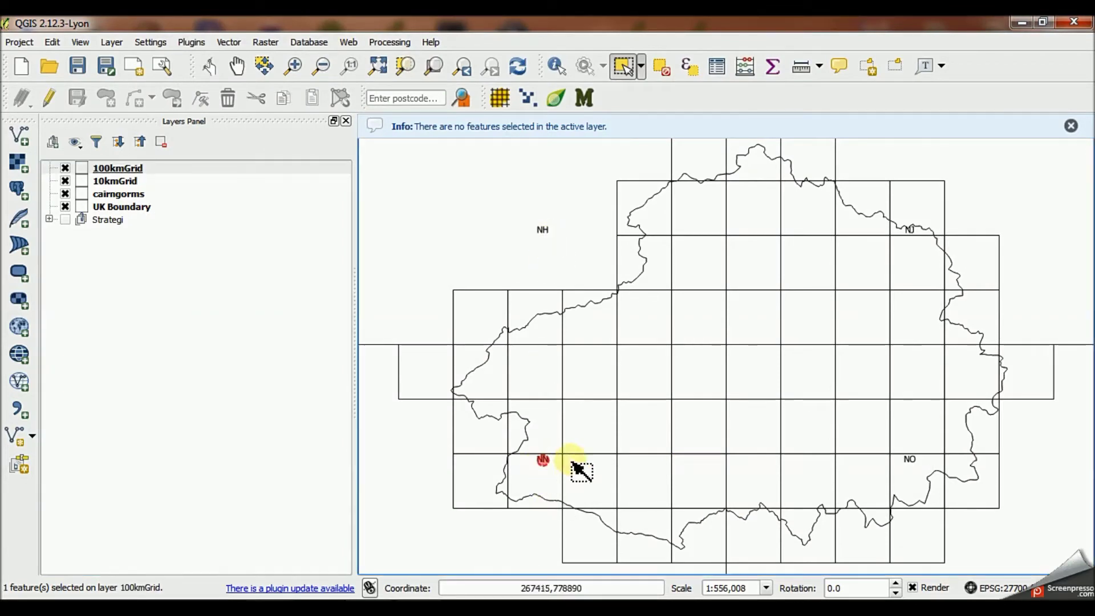
{"action": "left_click", "coordinate": [918, 464]}
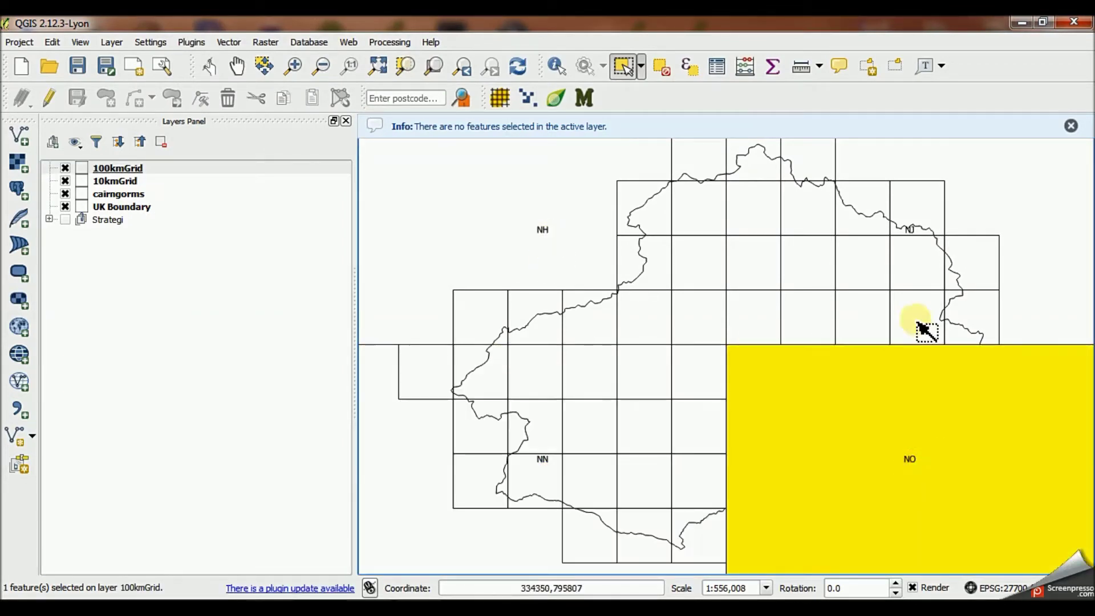
{"action": "left_click", "coordinate": [912, 238]}
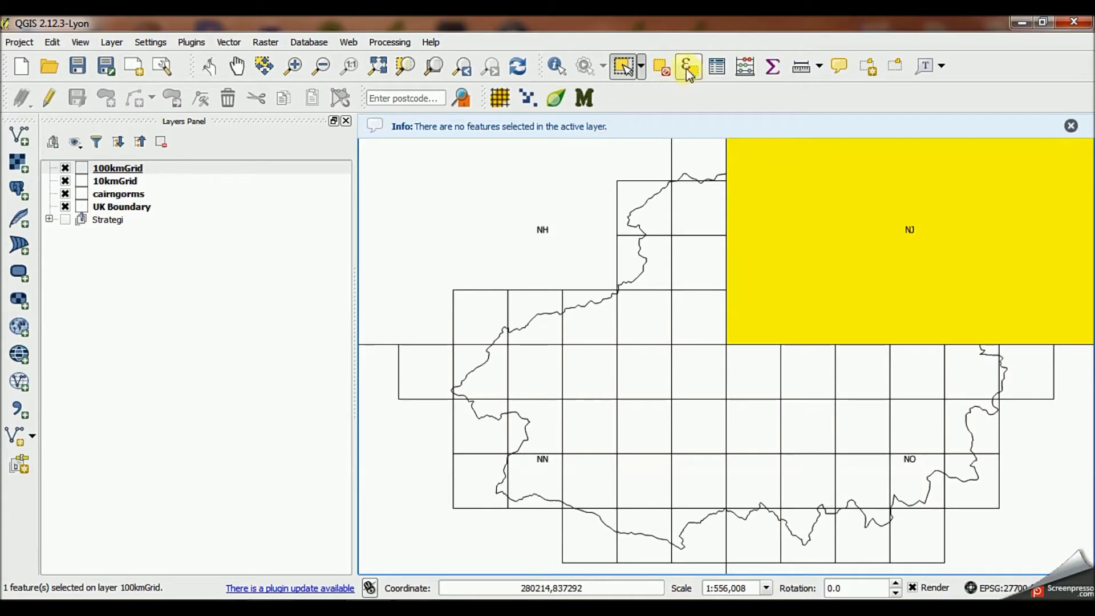
{"action": "left_click", "coordinate": [660, 67]}
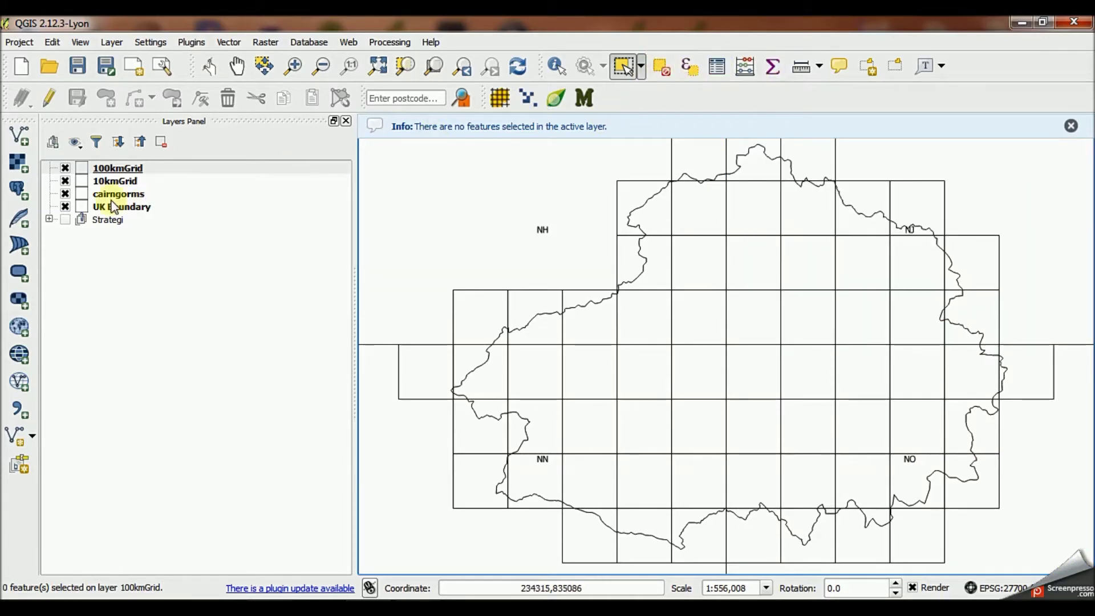
Browse the raster file picker to the Landform Panorama DTM ASCII data nh folder
{"action": "left_click", "coordinate": [19, 163]}
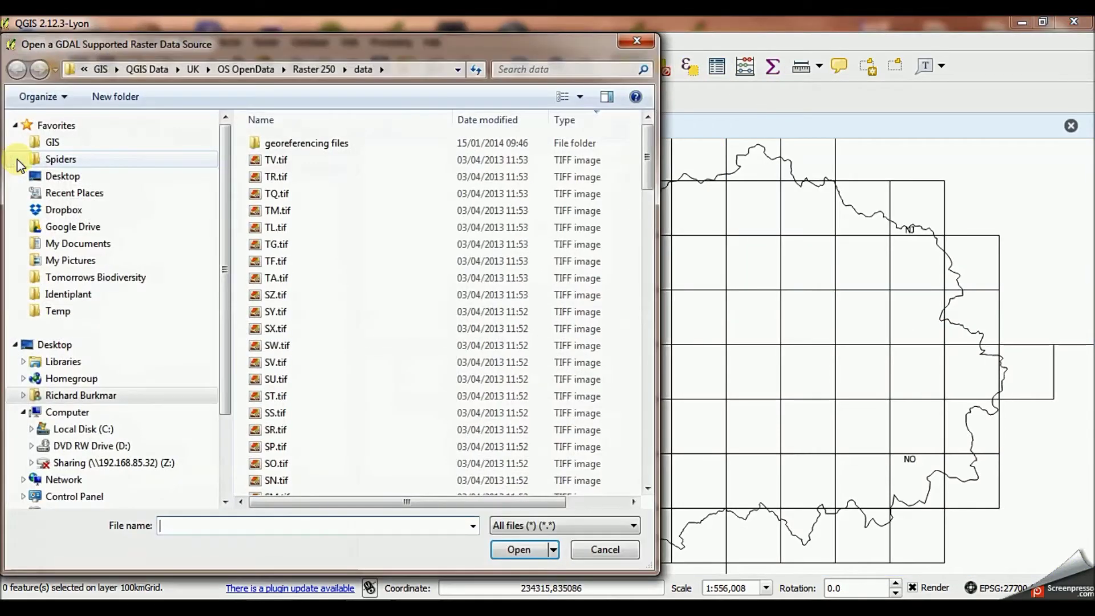
{"action": "left_click", "coordinate": [241, 69]}
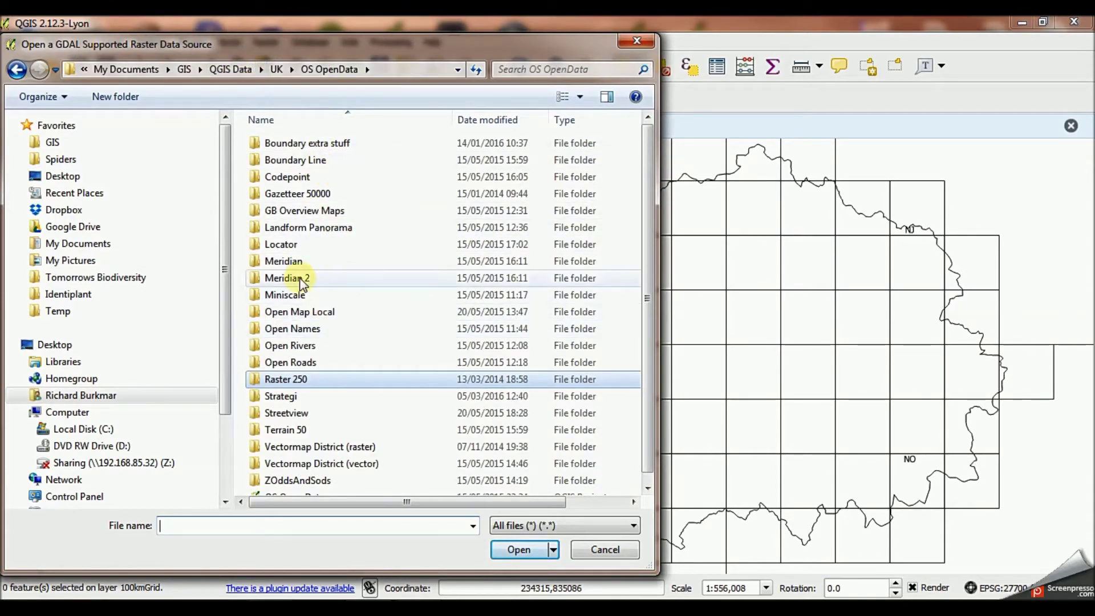
{"action": "double_click", "coordinate": [291, 227]}
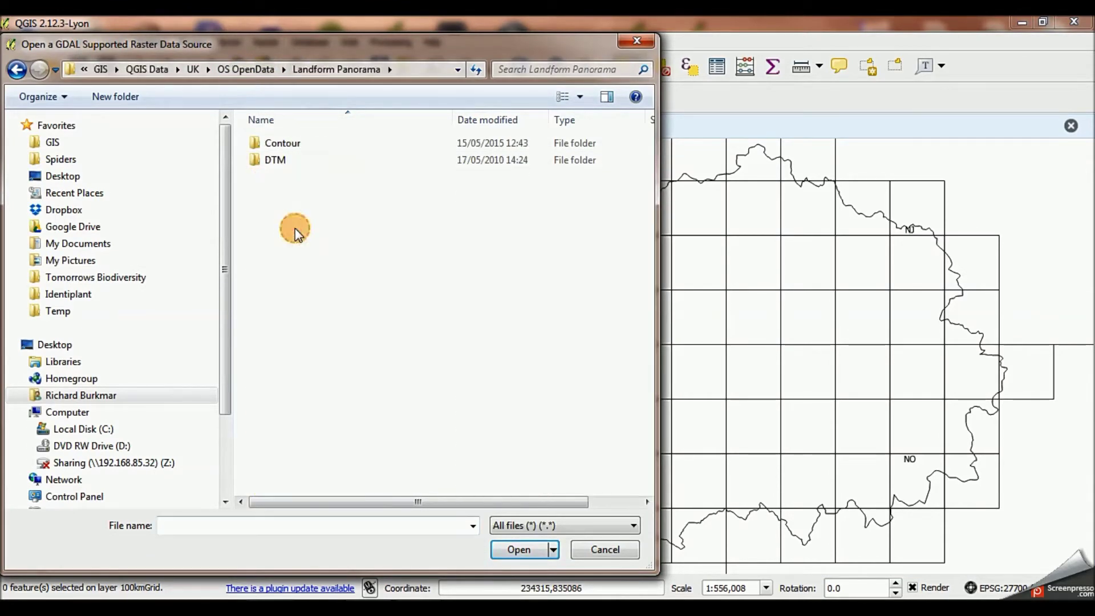
{"action": "double_click", "coordinate": [274, 159]}
{"action": "double_click", "coordinate": [276, 144]}
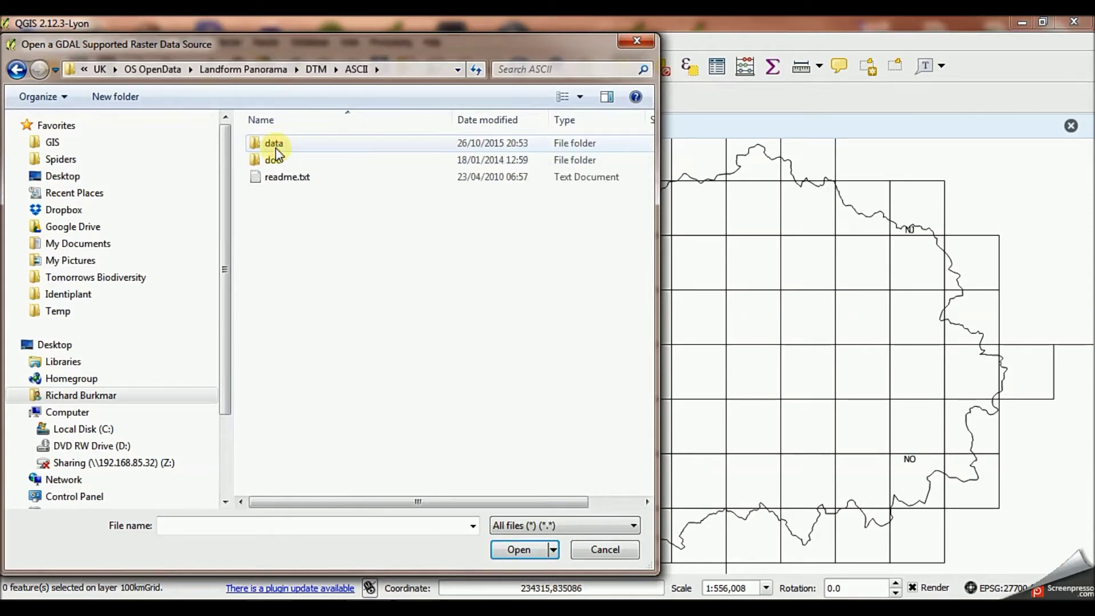
{"action": "double_click", "coordinate": [275, 148]}
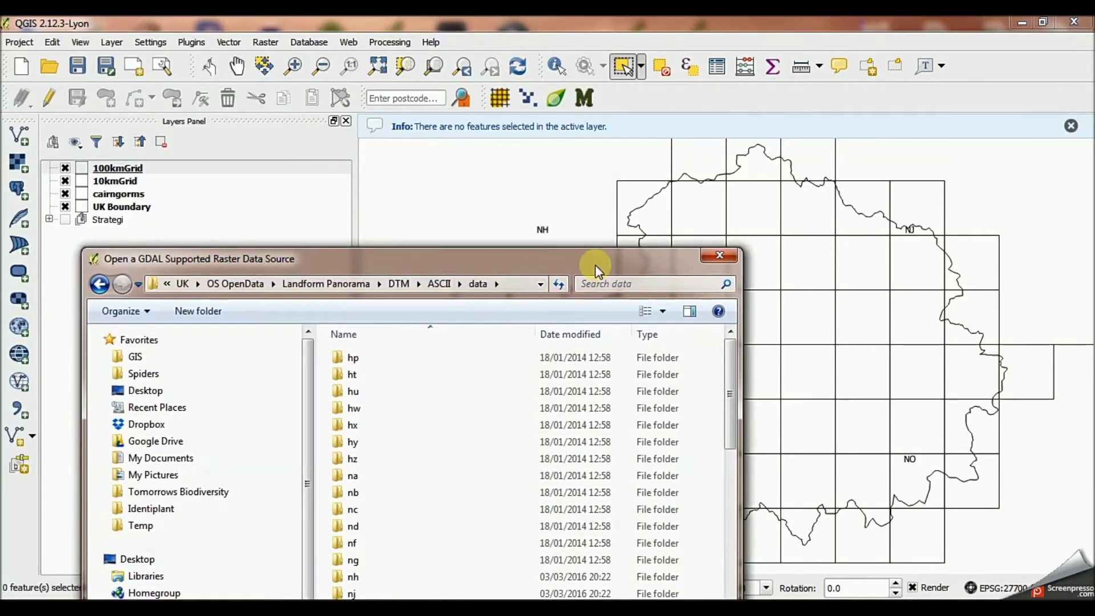
{"action": "mouse_move", "coordinate": [512, 51]}
{"action": "left_mouse_down"}
{"action": "mouse_move", "coordinate": [609, 96]}
{"action": "mouse_move", "coordinate": [610, 57]}
{"action": "left_mouse_up"}
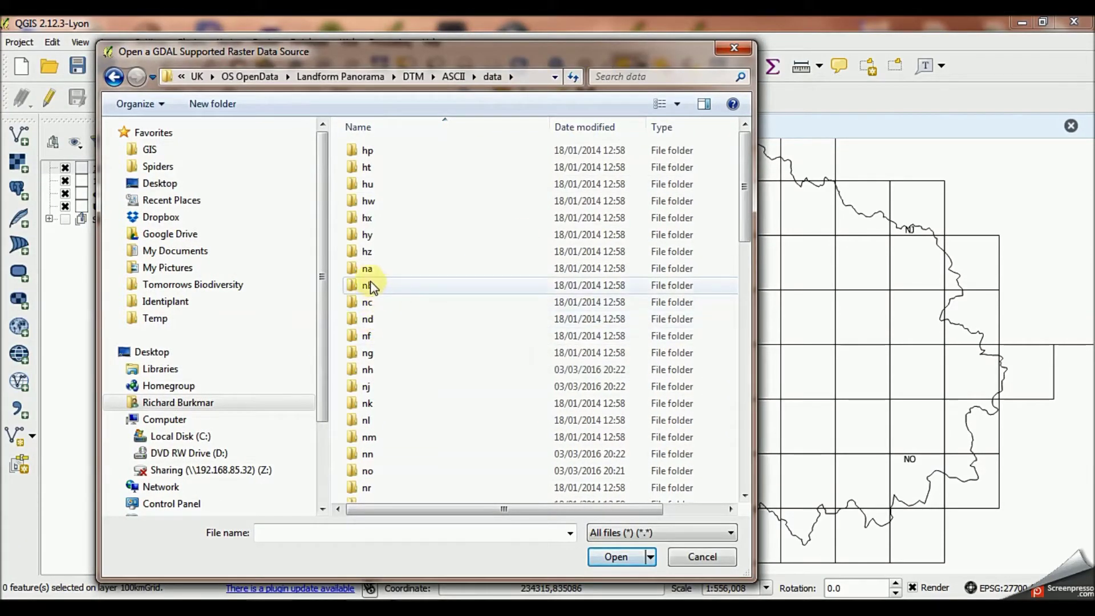
{"action": "left_click", "coordinate": [367, 369]}
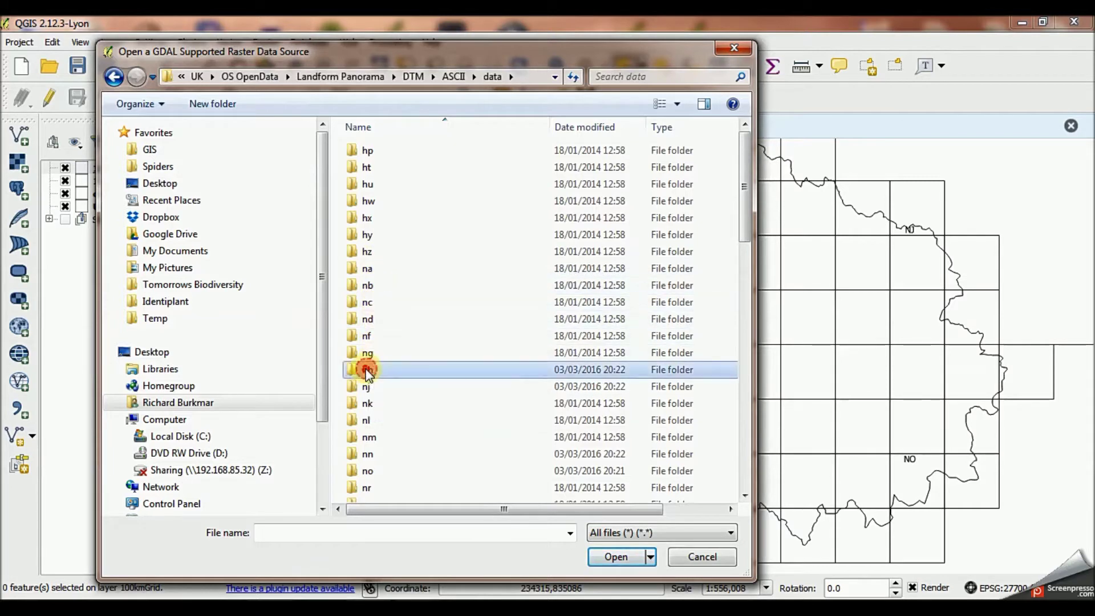
{"action": "double_click", "coordinate": [367, 370]}
Sort by type and open all nh tiles from nh00.asc to nh88.asc
{"action": "left_click", "coordinate": [664, 129]}
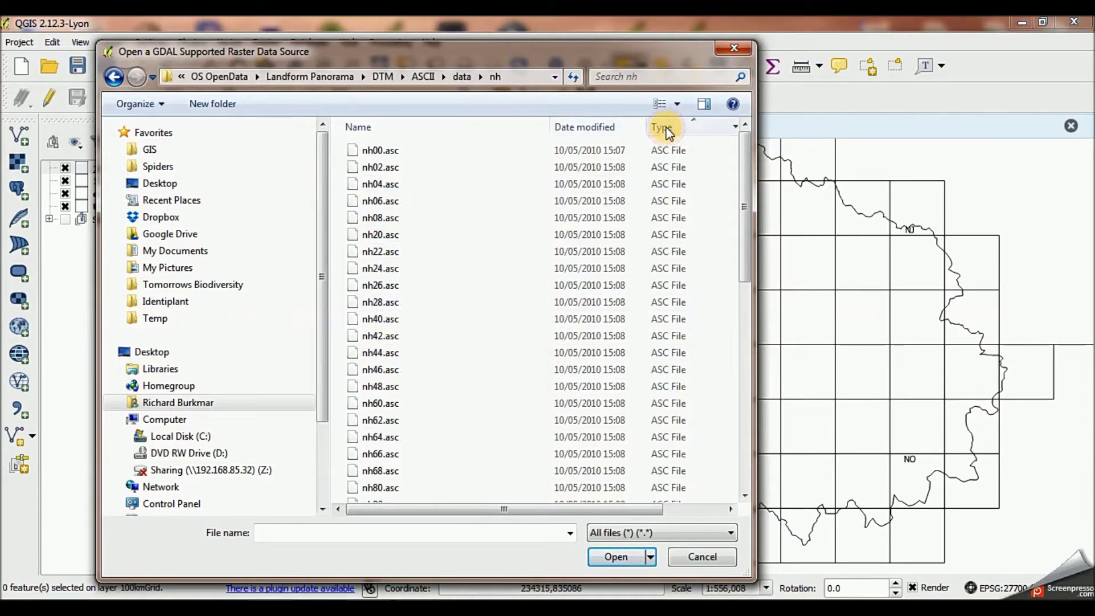
{"action": "left_click", "coordinate": [451, 162]}
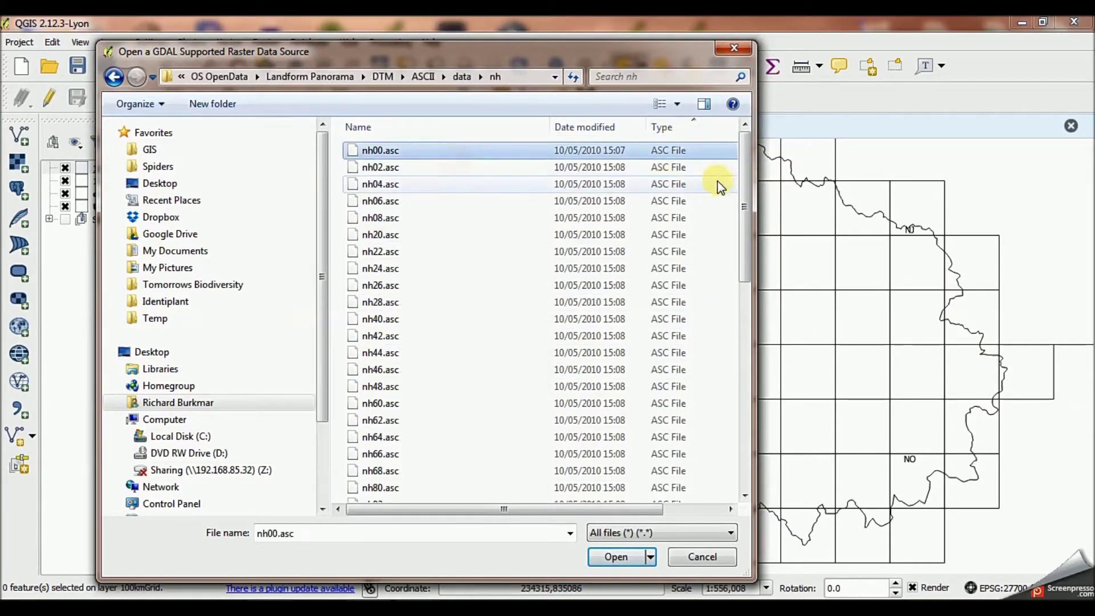
{"action": "left_click_drag", "start_coordinate": [742, 161], "coordinate": [752, 232]}
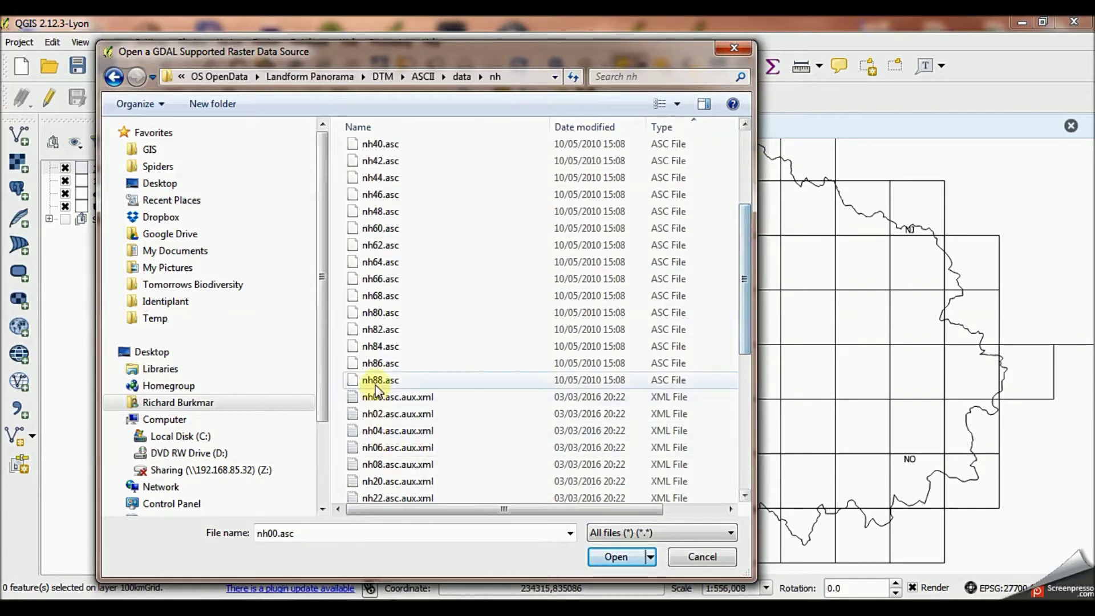
{"action": "left_click", "coordinate": [381, 380], "text": "shift"}
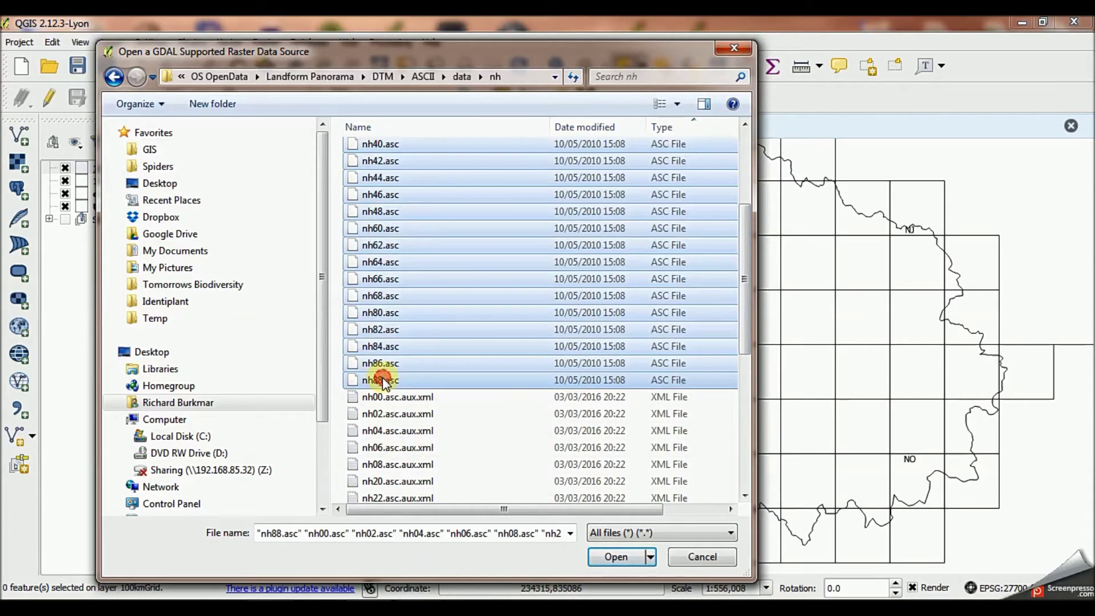
{"action": "left_click", "coordinate": [612, 559]}
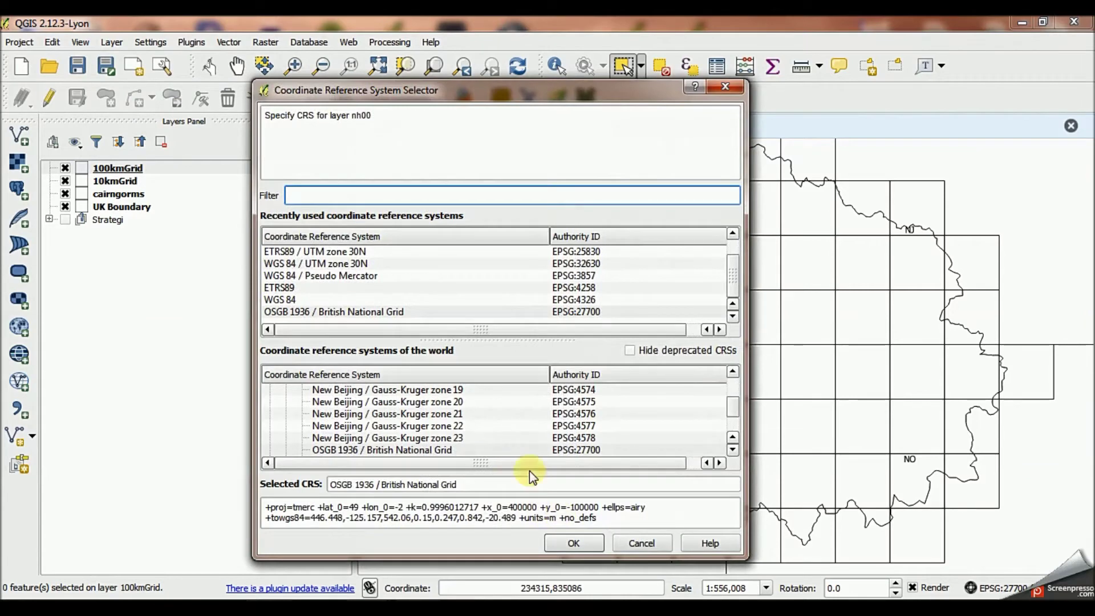
Accept OSGB 1936 / British National Grid for every nh tile, nh00 through nh88
{"action": "left_click", "coordinate": [386, 313]}
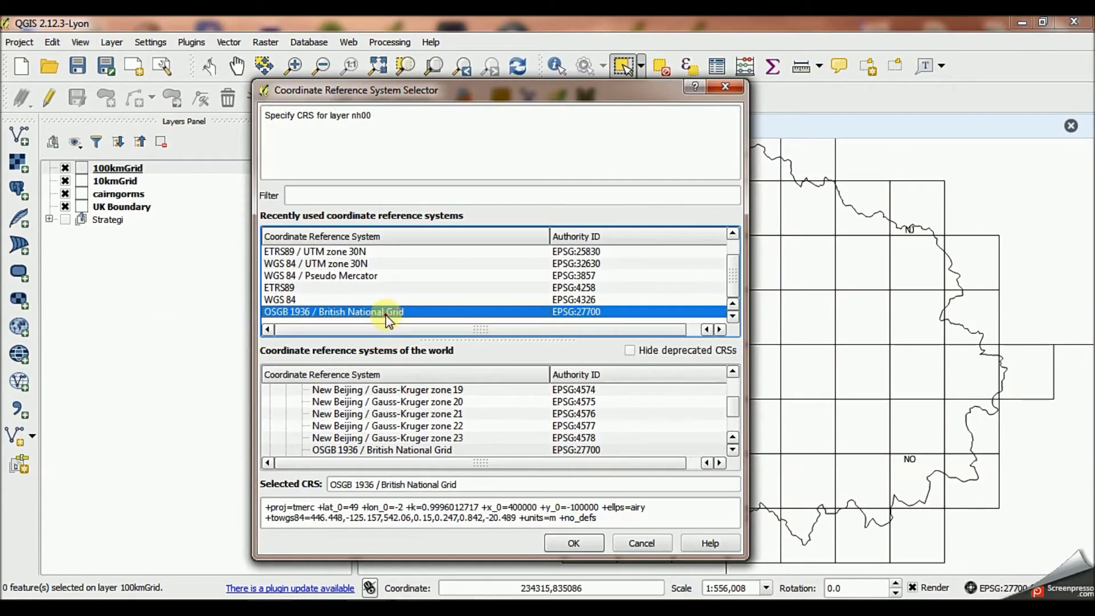
{"action": "left_click", "coordinate": [589, 545]}
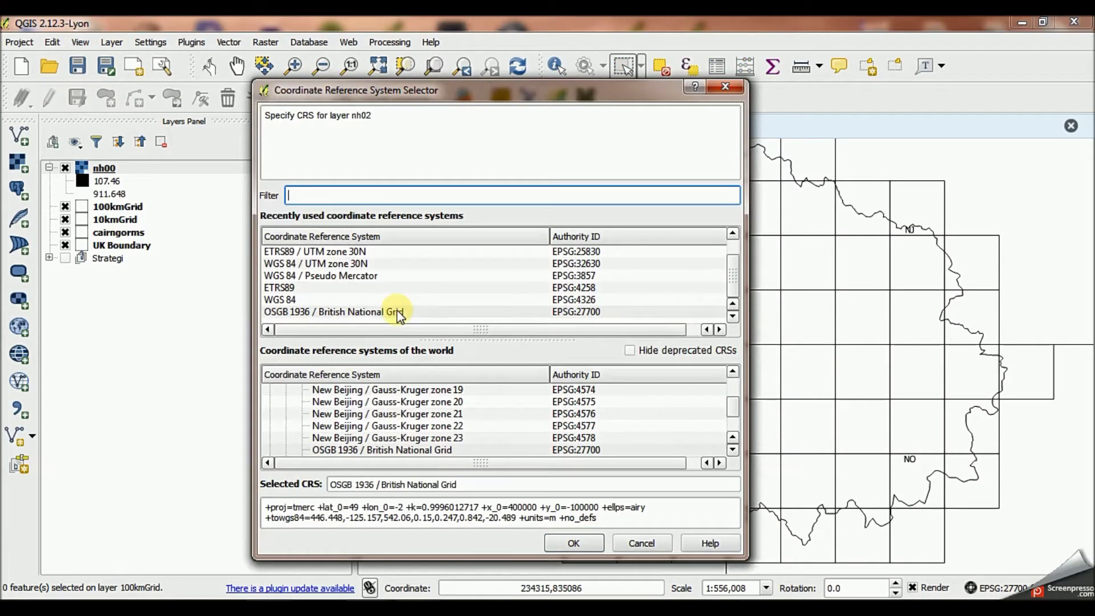
{"action": "left_click", "coordinate": [399, 313]}
{"action": "key", "text": "Return"}
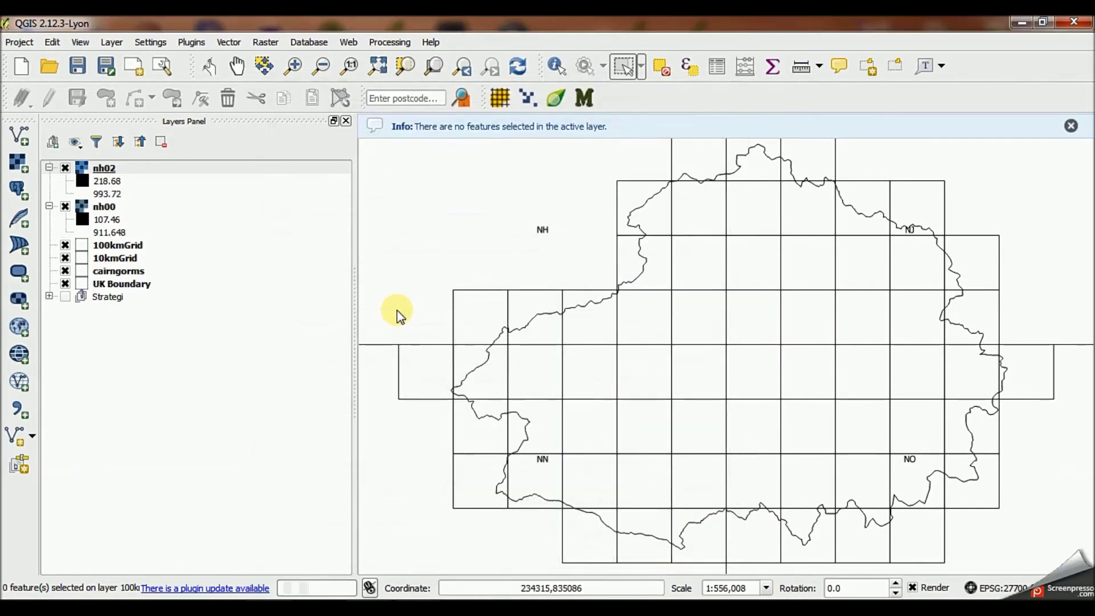
{"action": "key", "text": "Return"}
{"action": "key", "text": "Return"}
{"action": "key", "text": "Return"}
{"action": "key", "text": "Return"}
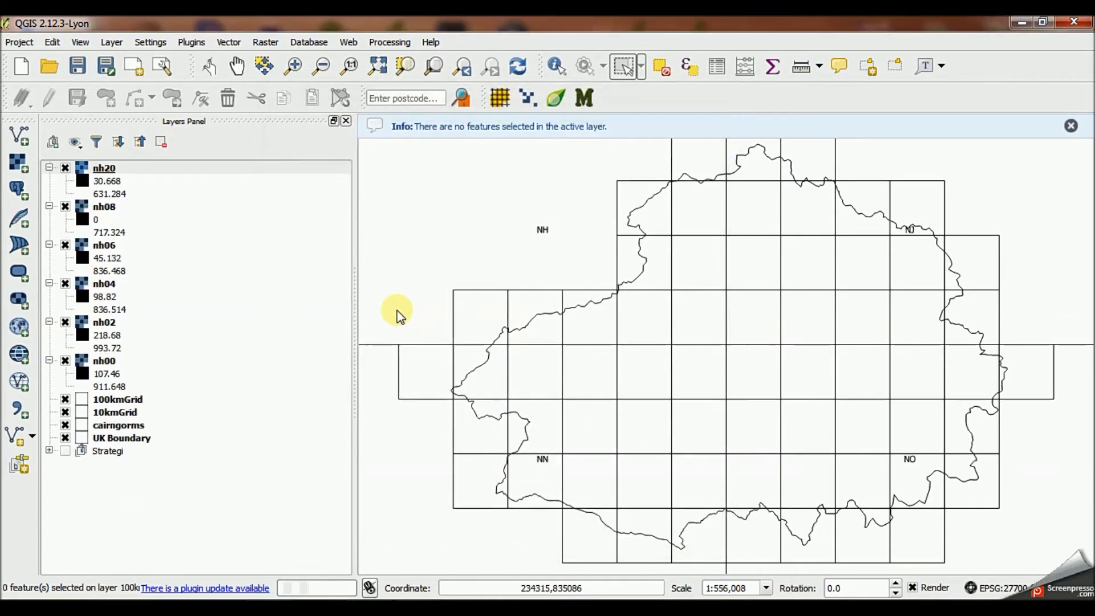
{"action": "key", "text": "Return"}
{"action": "key", "text": "Return"}
{"action": "key", "text": "Return"}
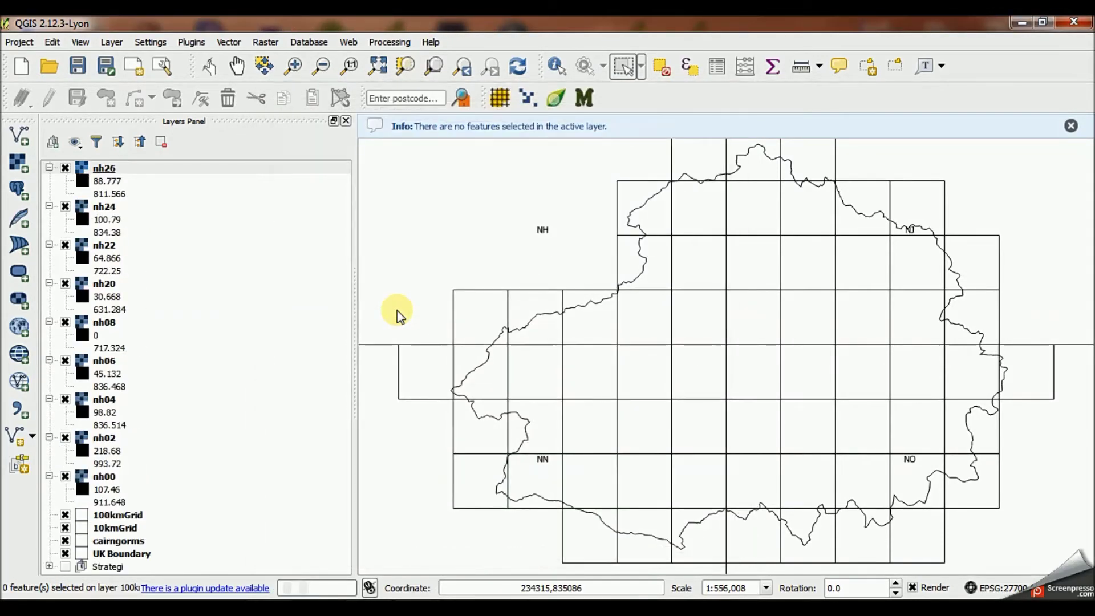
{"action": "key", "text": "Return"}
{"action": "key", "text": "Return"}
{"action": "key", "text": "Return"}
{"action": "key", "text": "Return"}
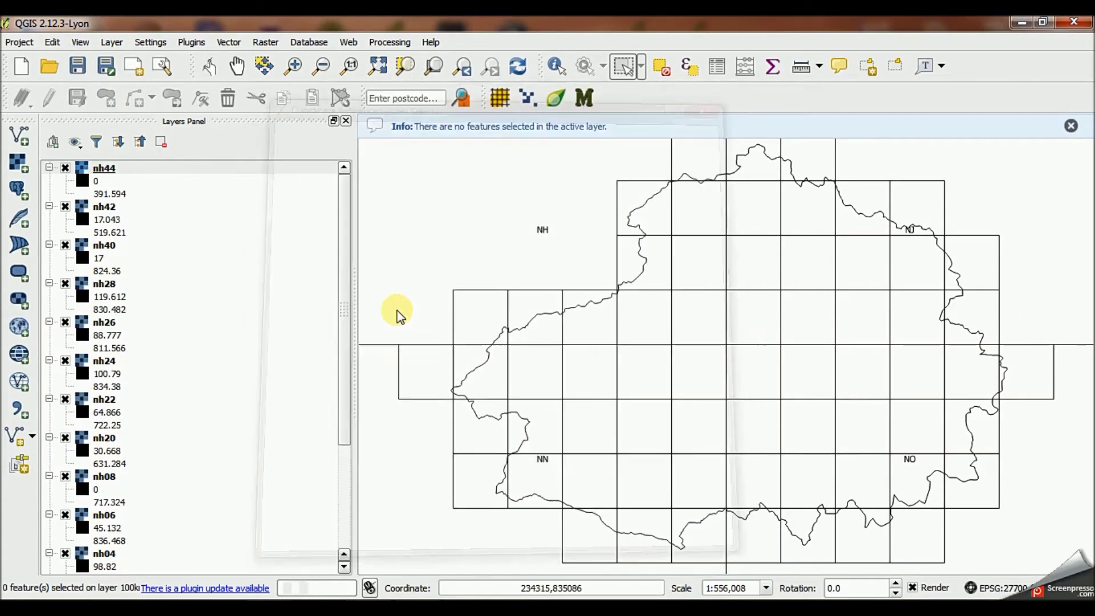
{"action": "key", "text": "Return"}
{"action": "key", "text": "Return"}
{"action": "key", "text": "Return"}
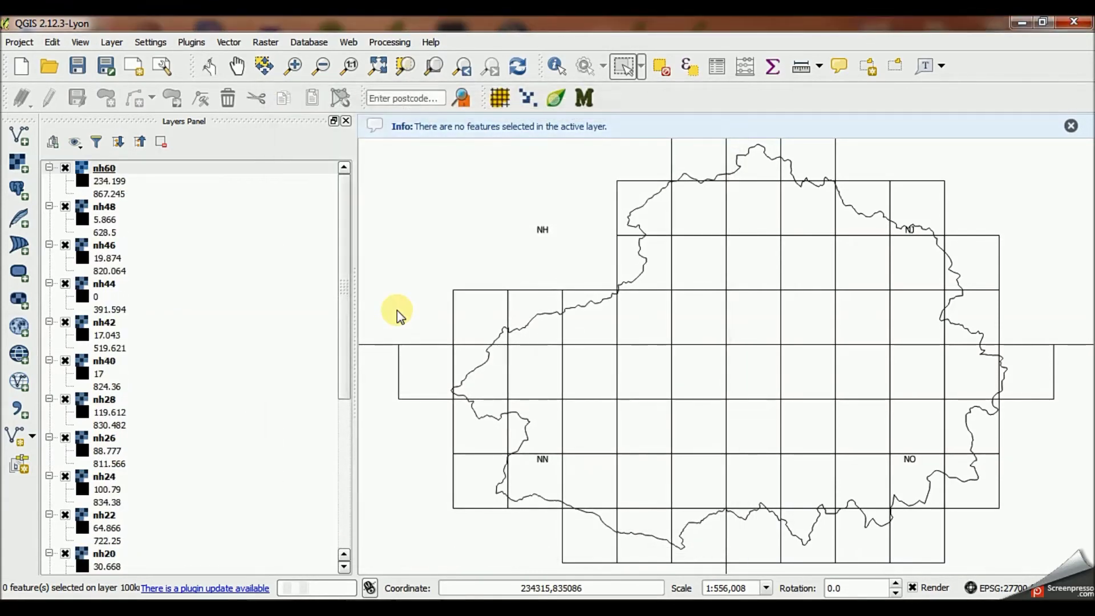
{"action": "key", "text": "Return"}
{"action": "key", "text": "Return"}
{"action": "key", "text": "Return"}
{"action": "key", "text": "Return"}
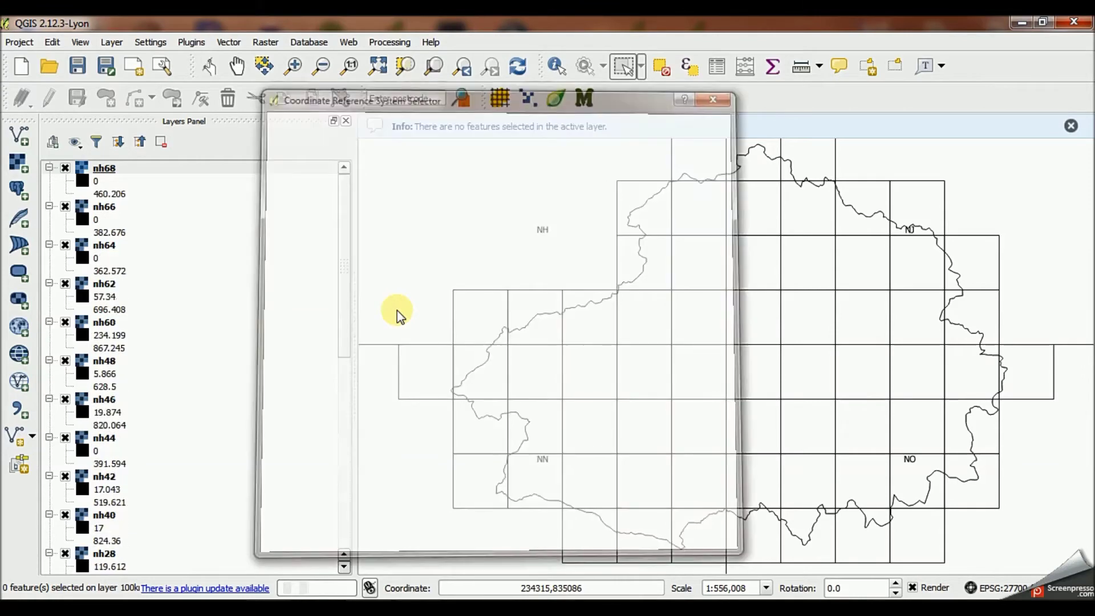
{"action": "key", "text": "Return"}
{"action": "key", "text": "Return"}
{"action": "key", "text": "Return"}
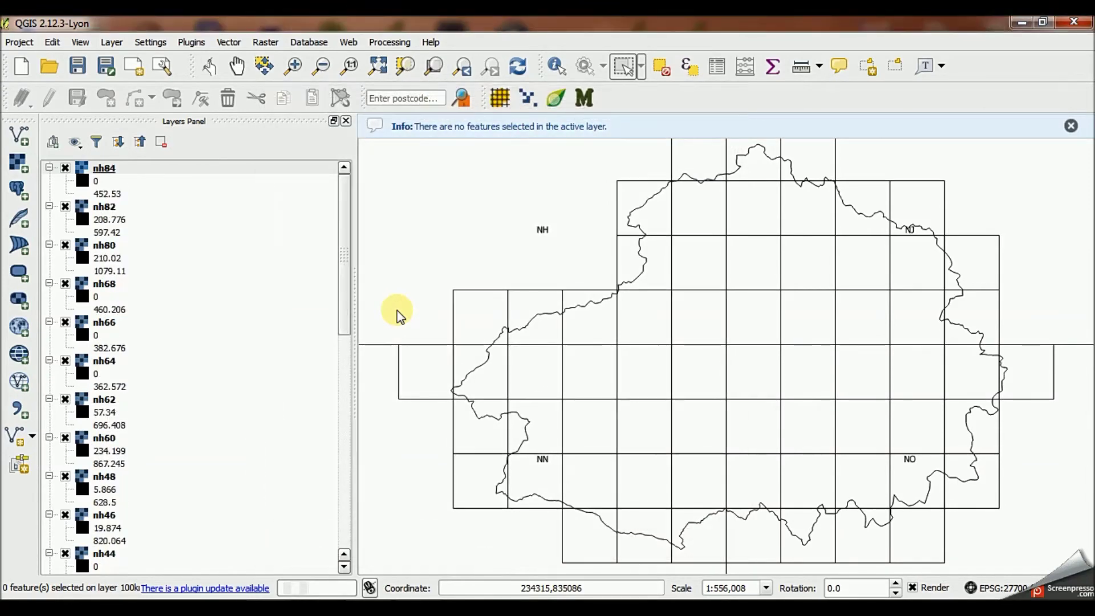
{"action": "key", "text": "Return"}
{"action": "key", "text": "Return"}
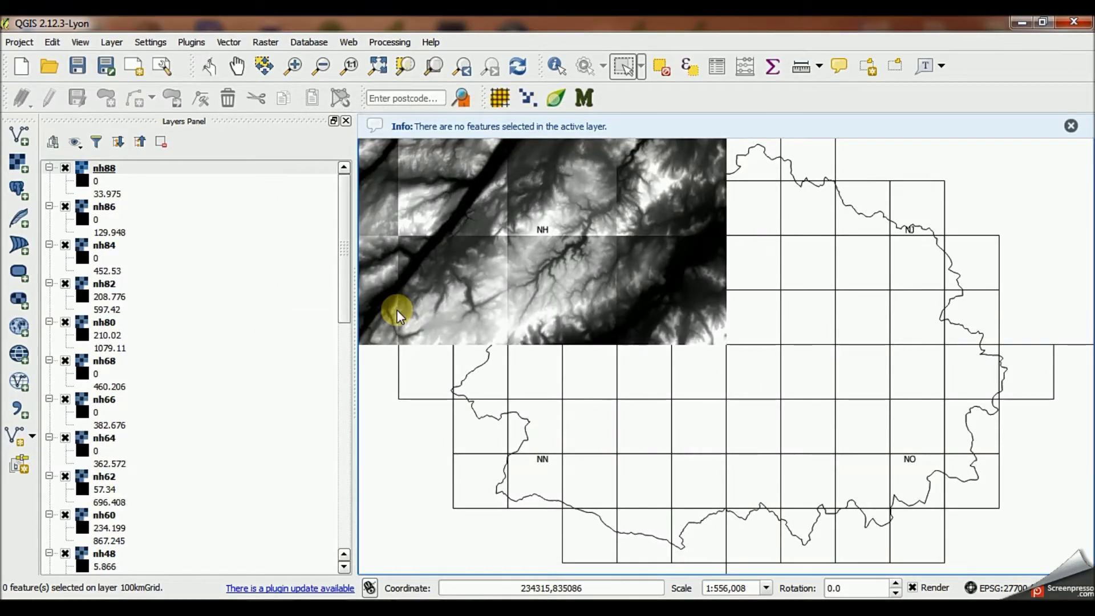
Clear the info bar and set the Options CRS default to EPSG:27700 for new layers
{"action": "left_click", "coordinate": [1071, 127]}
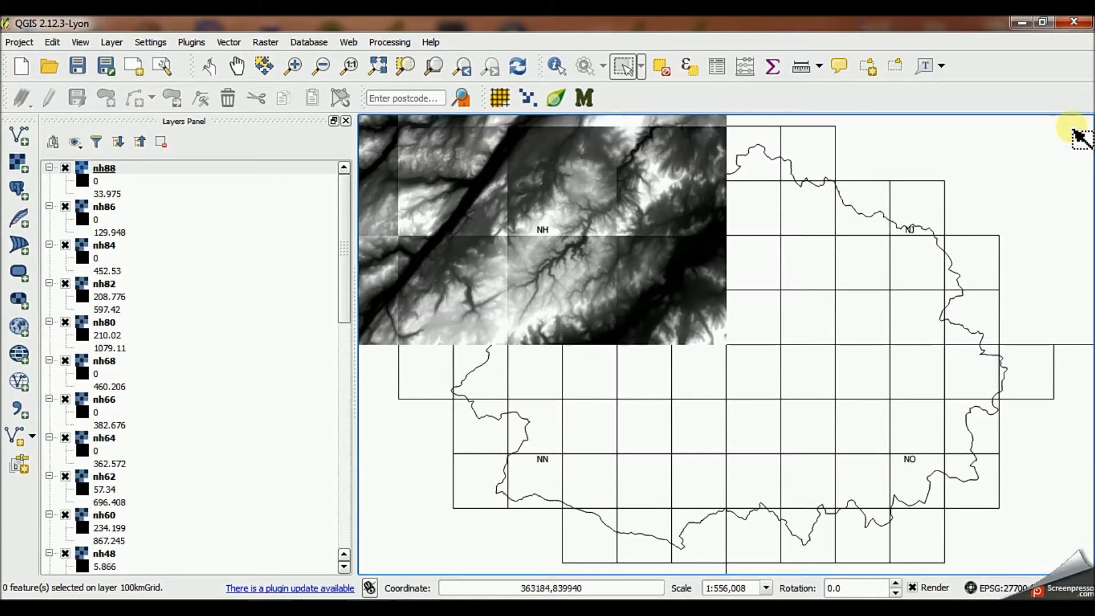
{"action": "left_click", "coordinate": [144, 43]}
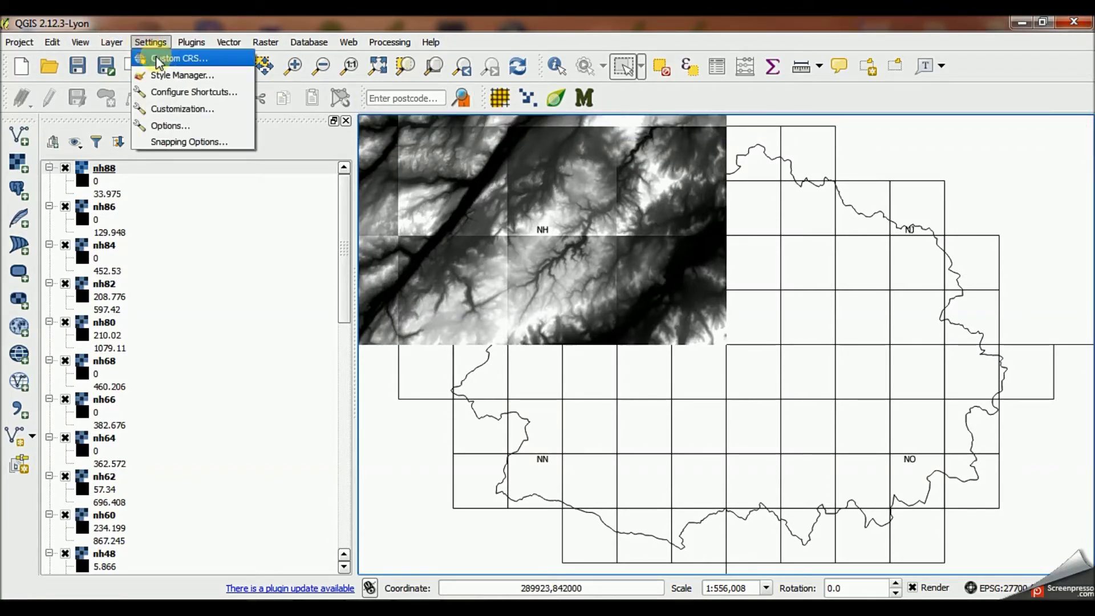
{"action": "left_click", "coordinate": [179, 126]}
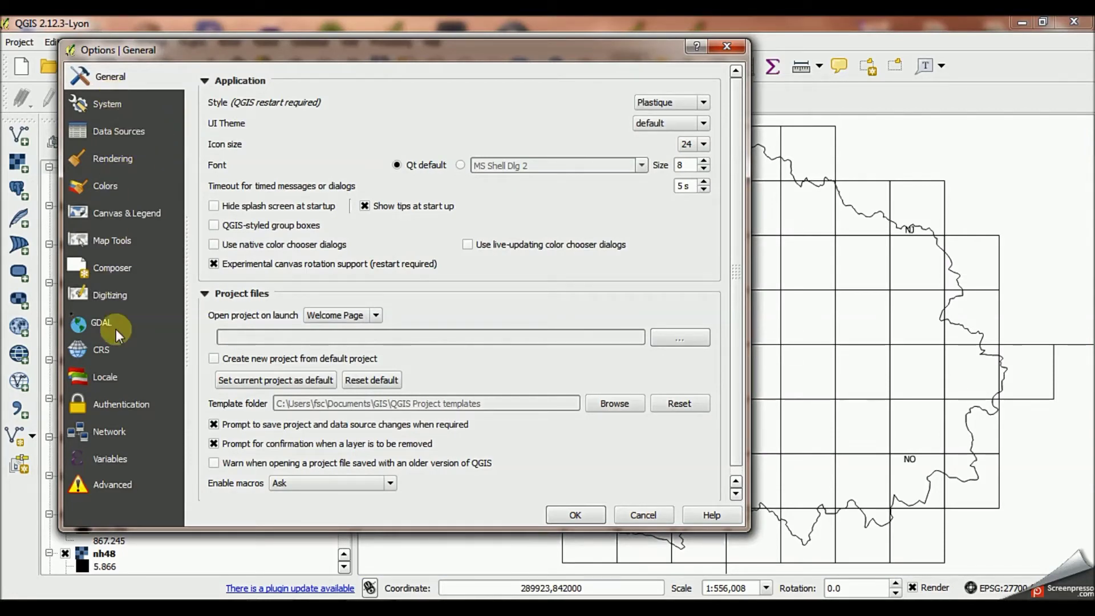
{"action": "left_click", "coordinate": [101, 348]}
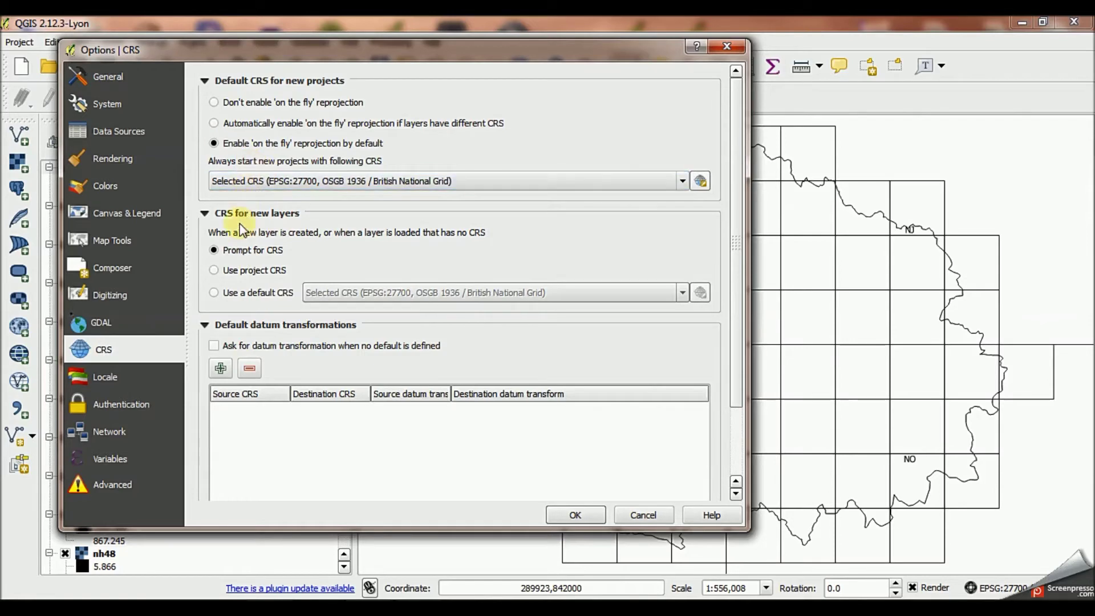
{"action": "left_click", "coordinate": [214, 292]}
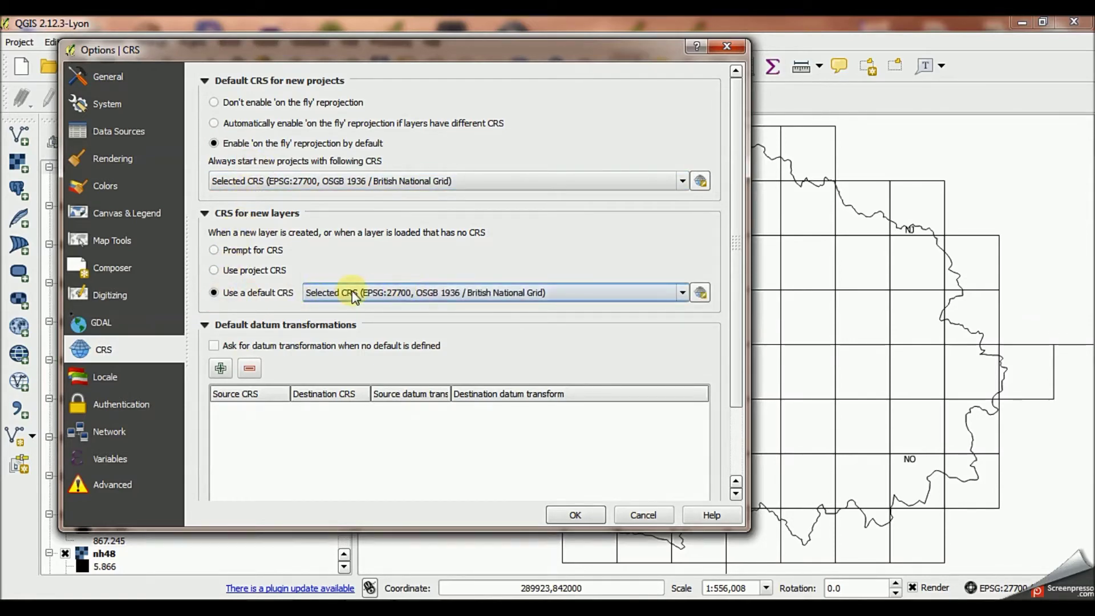
{"action": "left_click", "coordinate": [598, 514]}
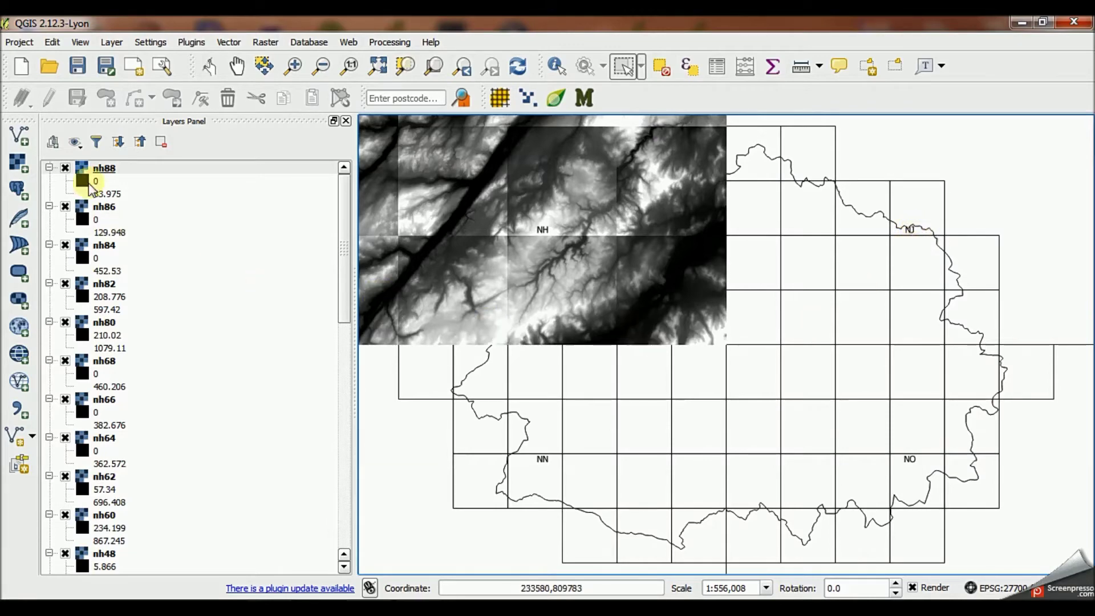
Load tiles nj00.asc through nj86.asc from data/nj and dismiss the CRS message
{"action": "left_click", "coordinate": [19, 165]}
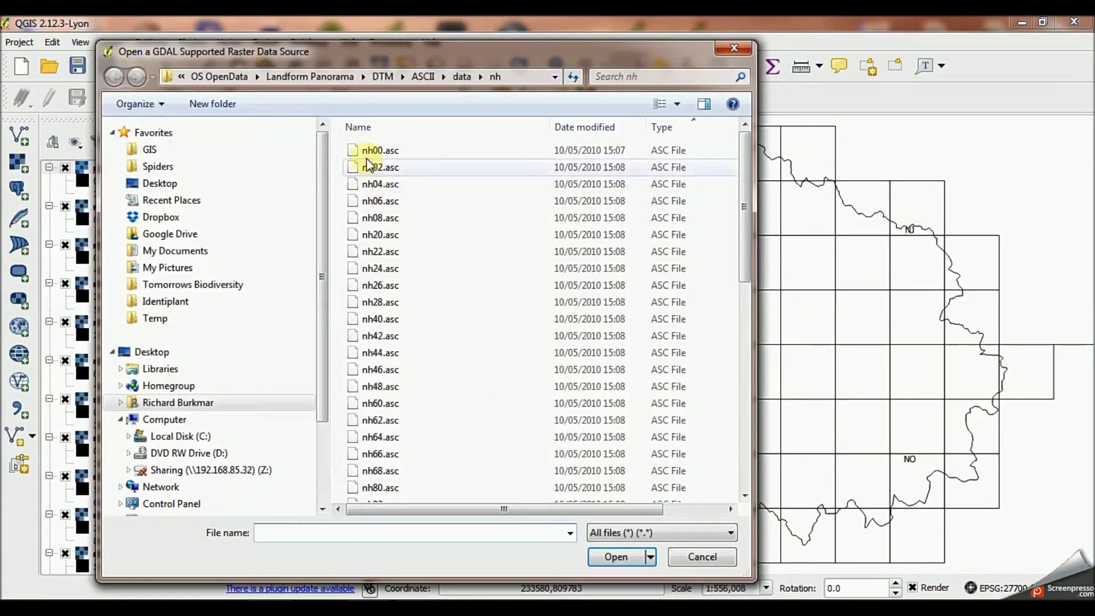
{"action": "left_click", "coordinate": [463, 76]}
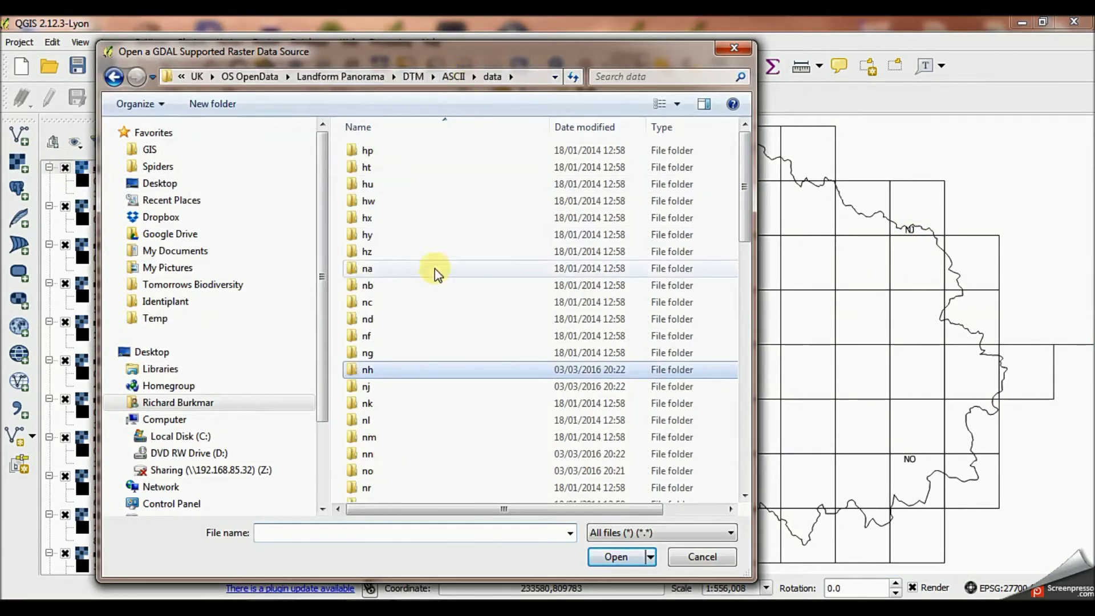
{"action": "left_click", "coordinate": [373, 389]}
{"action": "double_click", "coordinate": [374, 390]}
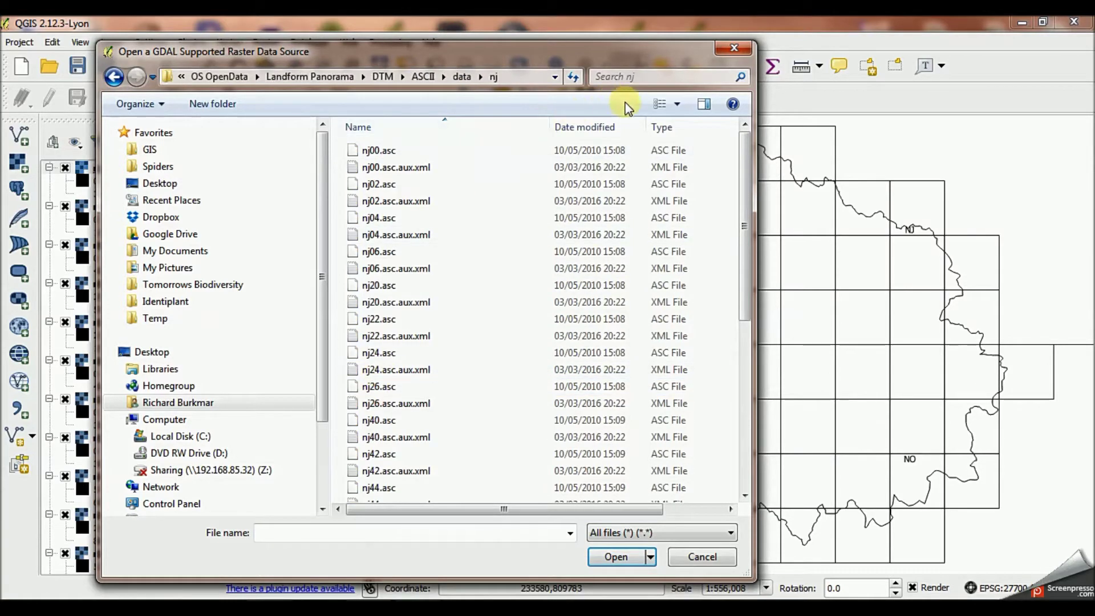
{"action": "left_click", "coordinate": [665, 126]}
{"action": "left_click", "coordinate": [403, 150]}
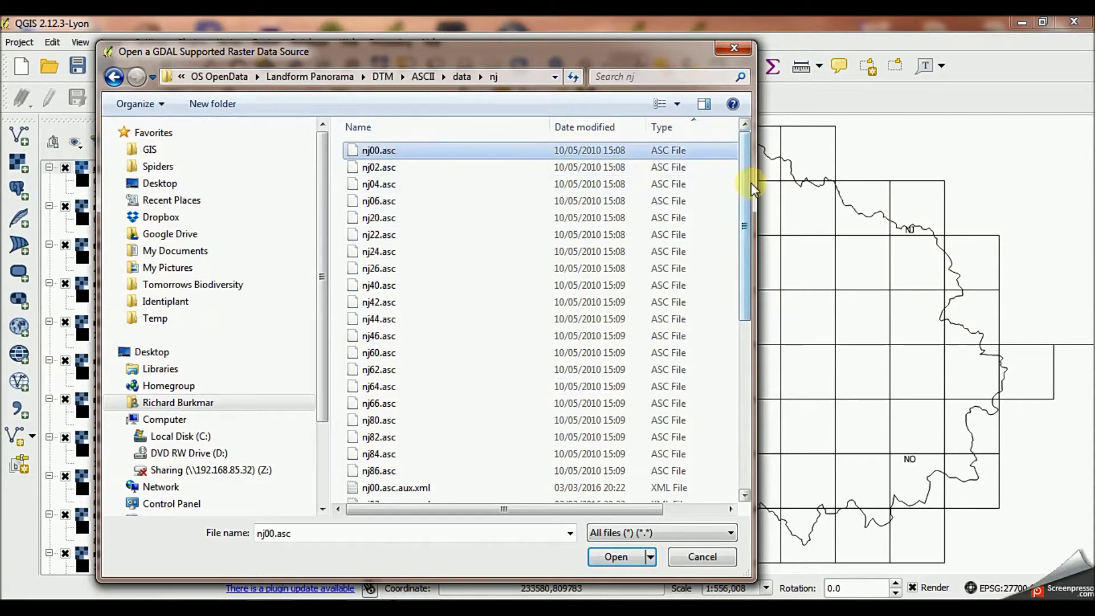
{"action": "left_click_drag", "start_coordinate": [744, 189], "coordinate": [743, 227]}
{"action": "left_click", "coordinate": [417, 396], "text": "shift"}
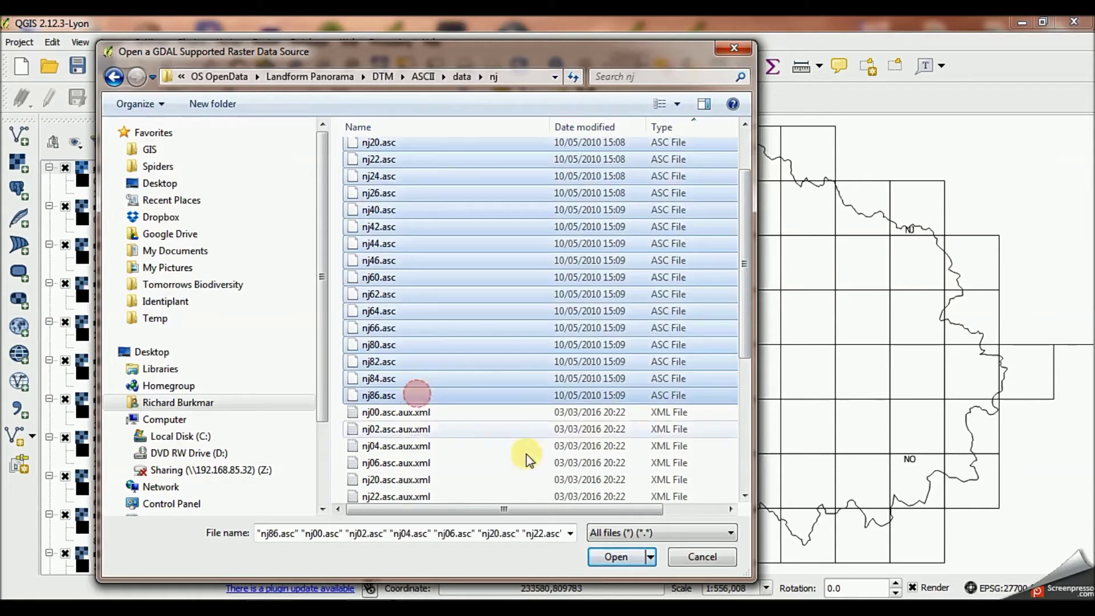
{"action": "left_click", "coordinate": [615, 557]}
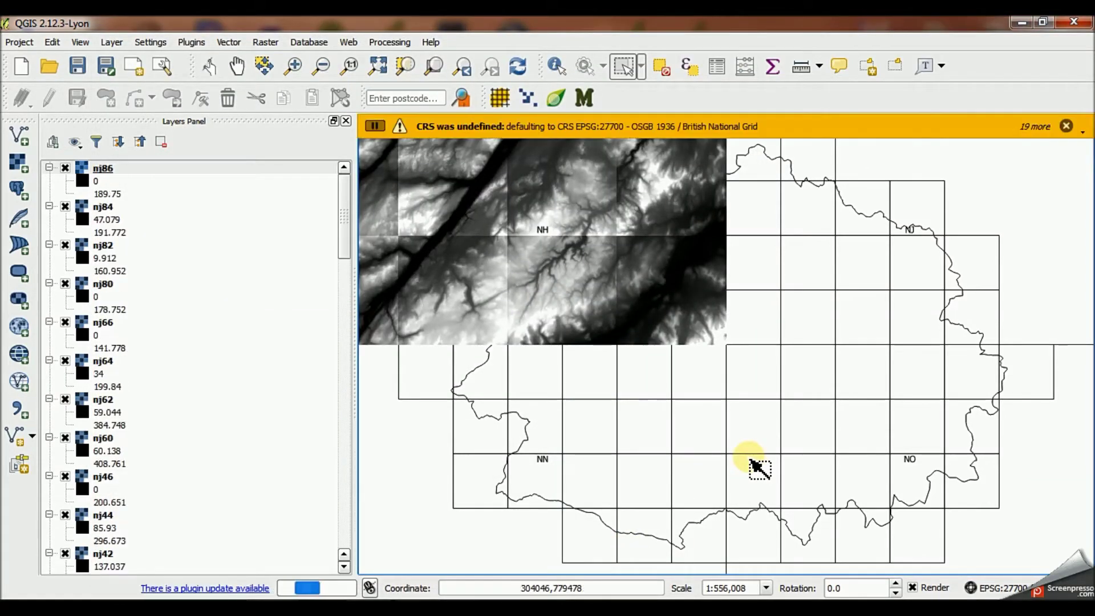
{"action": "left_click", "coordinate": [1066, 125]}
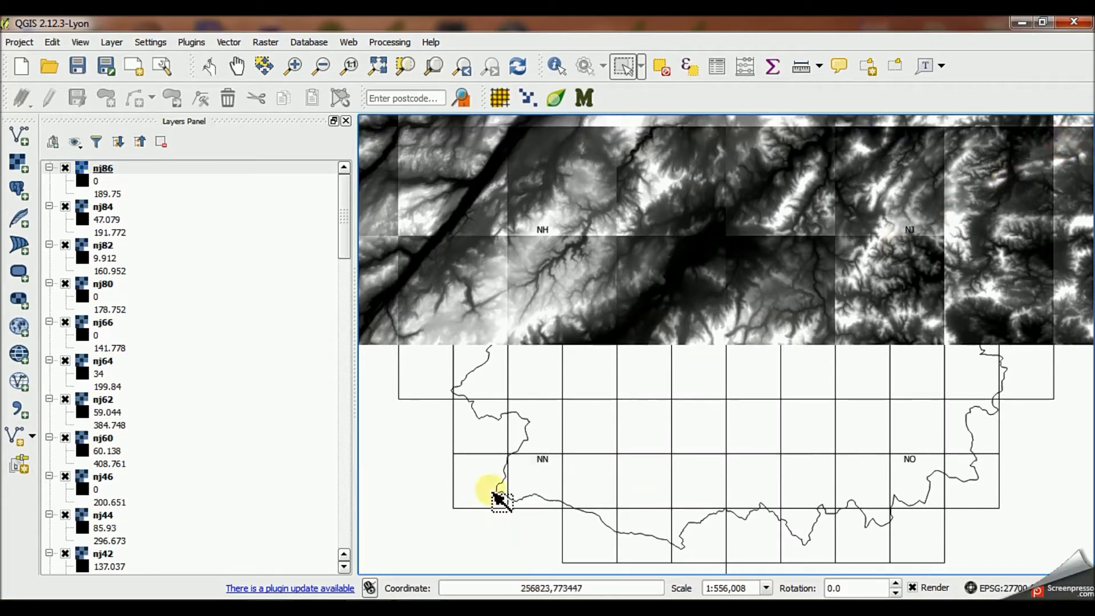
Load tiles nn00.asc through nn88.asc from the data/nn folder
{"action": "left_click", "coordinate": [19, 164]}
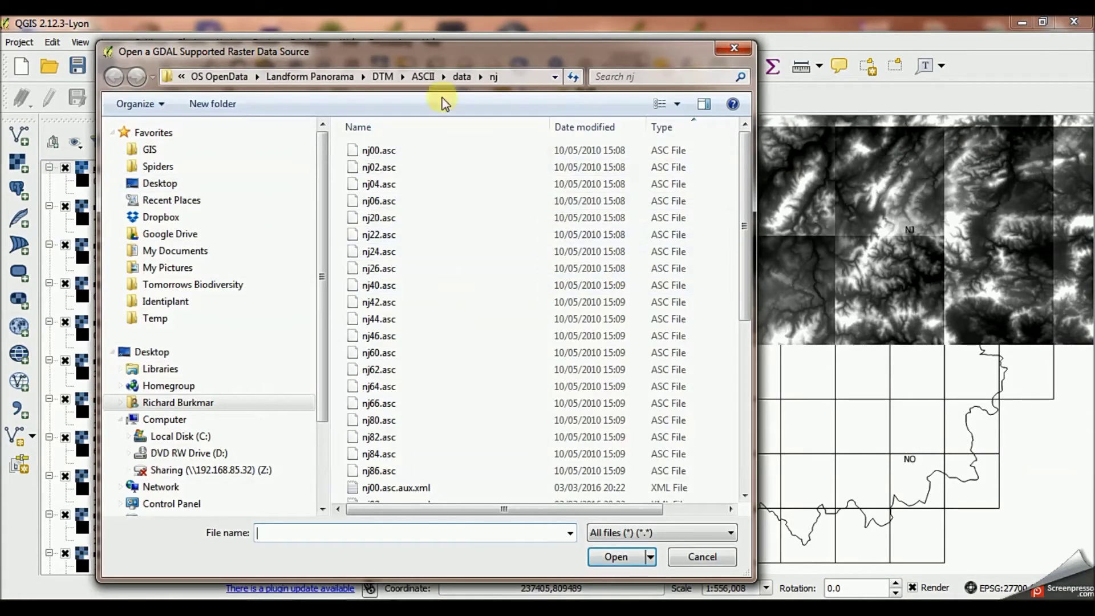
{"action": "left_click", "coordinate": [457, 76]}
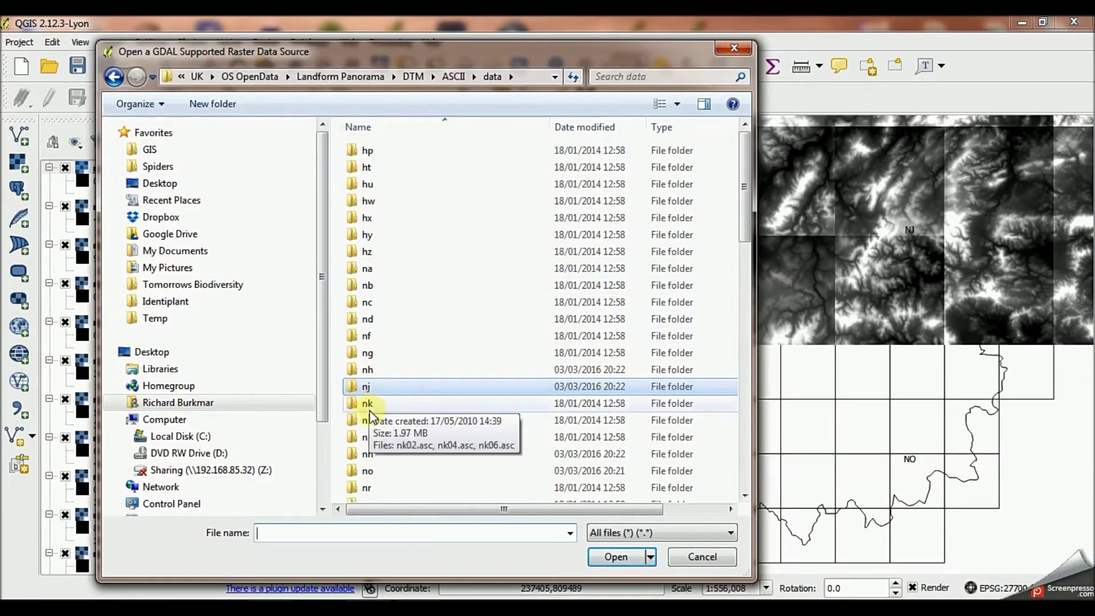
{"action": "double_click", "coordinate": [370, 454]}
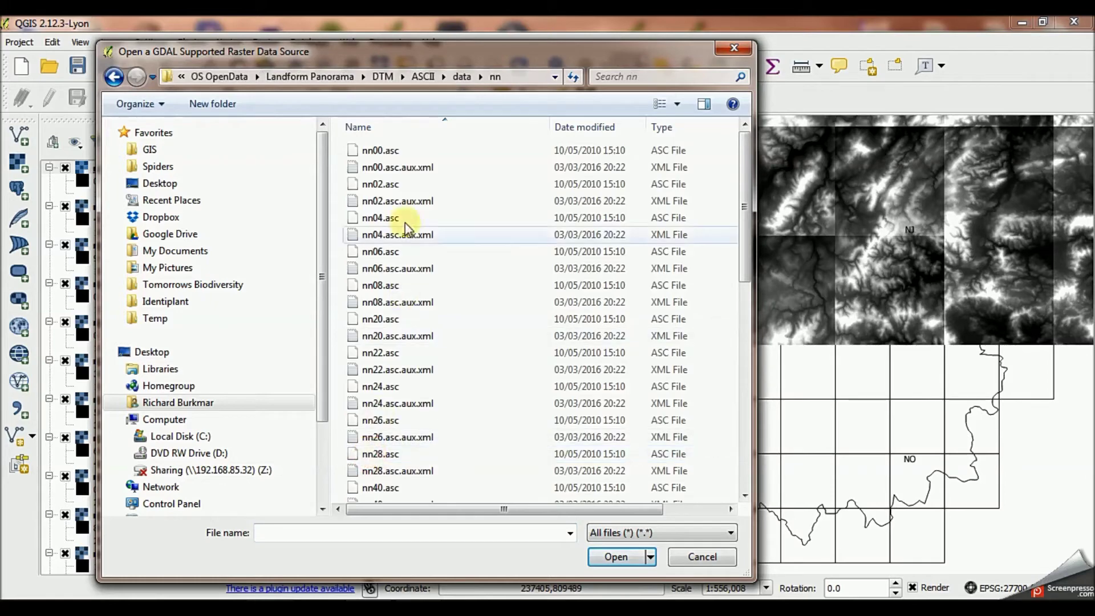
{"action": "left_click", "coordinate": [665, 126]}
{"action": "left_click", "coordinate": [379, 152]}
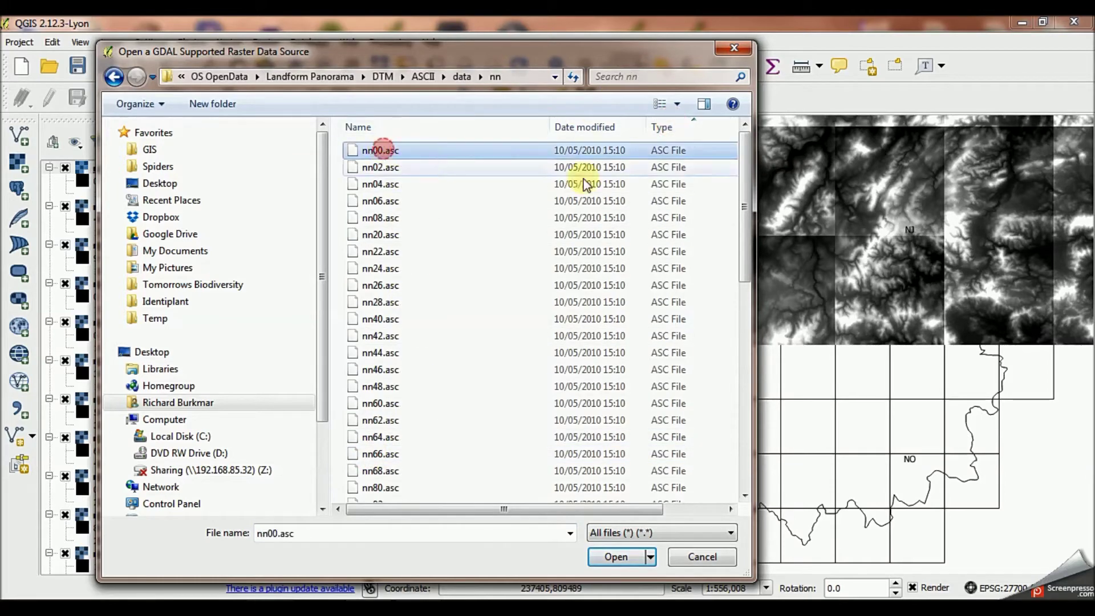
{"action": "left_click_drag", "start_coordinate": [740, 200], "coordinate": [740, 301]}
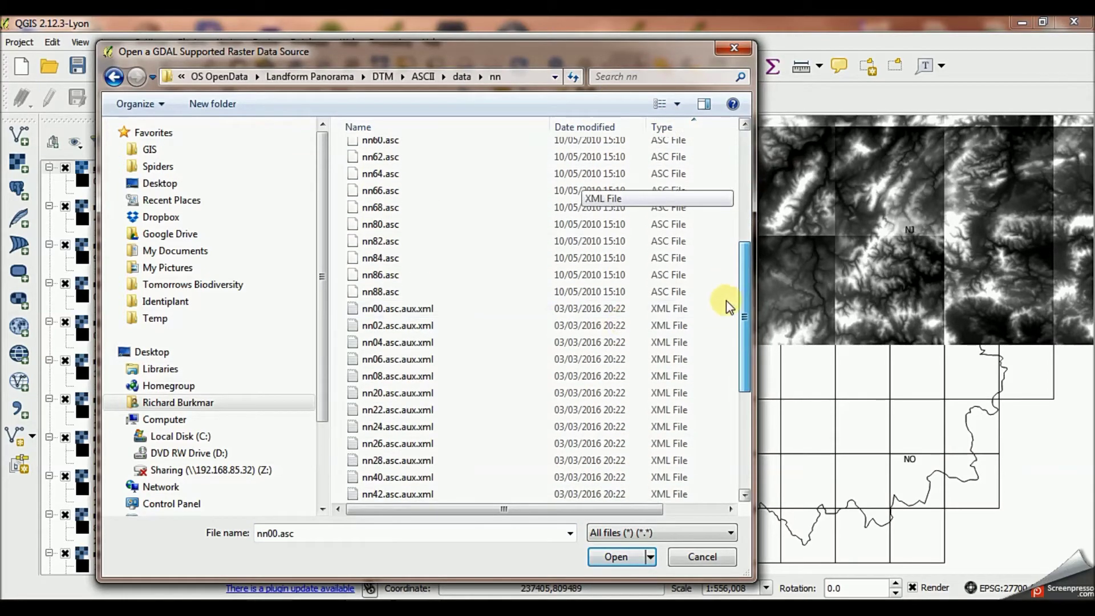
{"action": "left_click", "coordinate": [373, 292], "text": "shift"}
{"action": "left_click", "coordinate": [620, 557]}
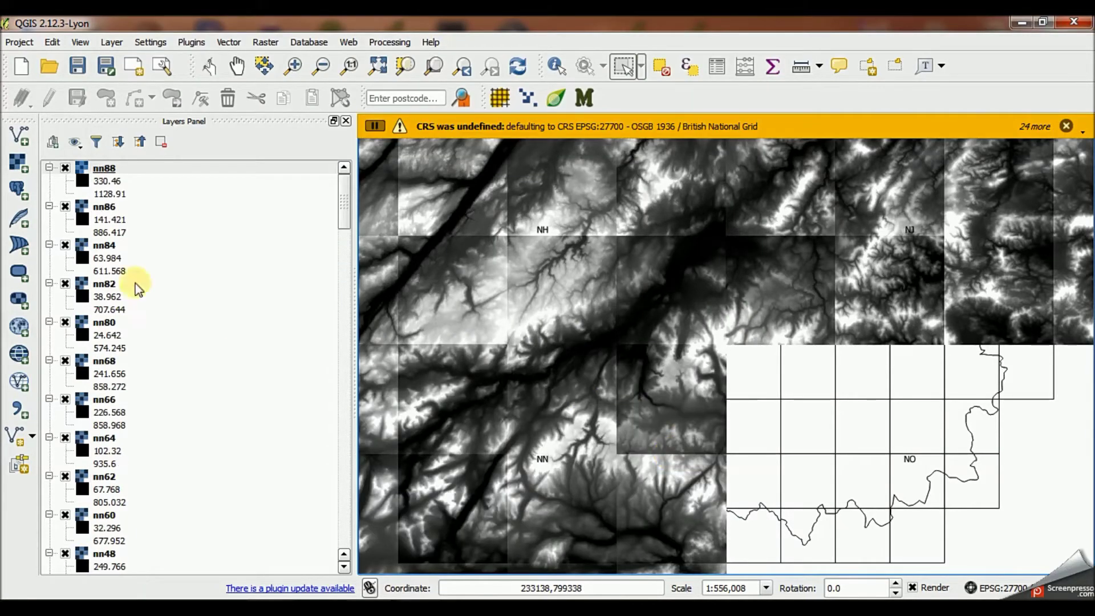
{"action": "left_click", "coordinate": [19, 163]}
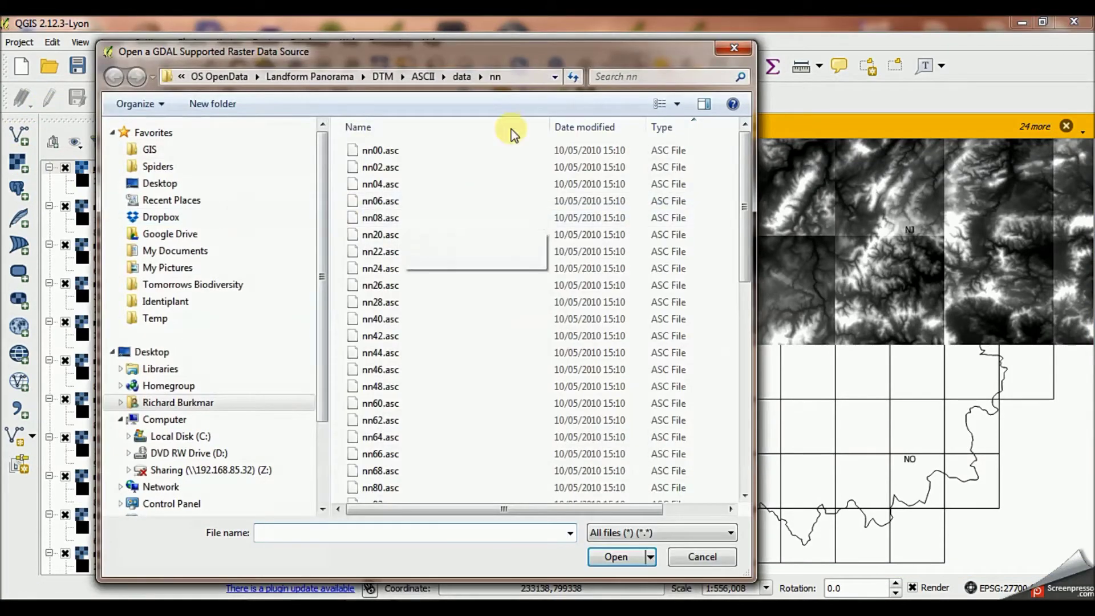
Load tiles no00.asc through no88.asc from the data/no folder
{"action": "left_click", "coordinate": [456, 76]}
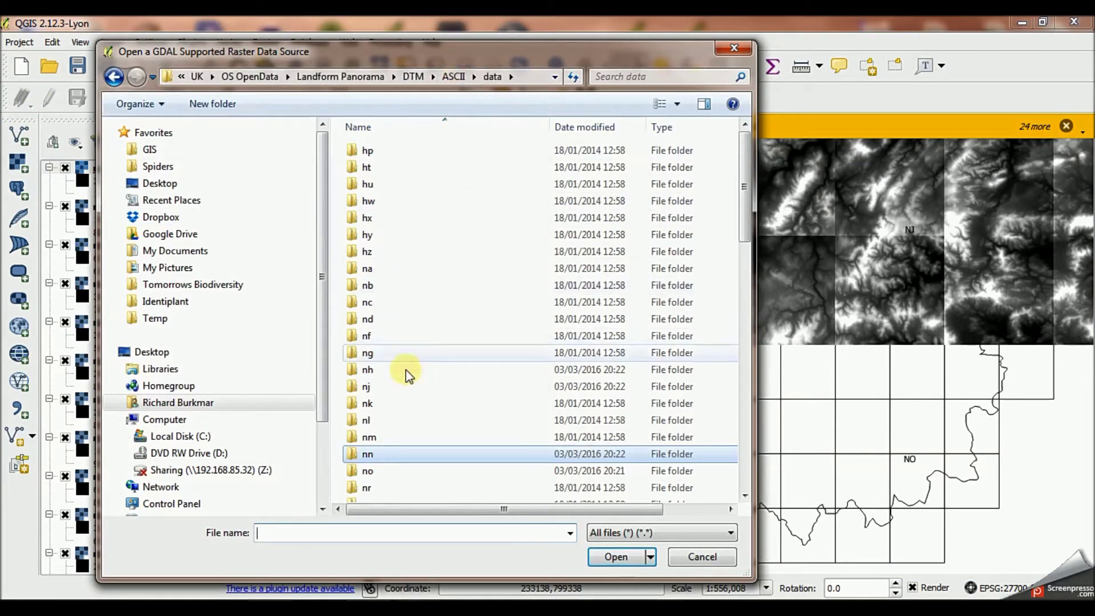
{"action": "left_click", "coordinate": [376, 465]}
{"action": "double_click", "coordinate": [376, 466]}
{"action": "left_click", "coordinate": [656, 126]}
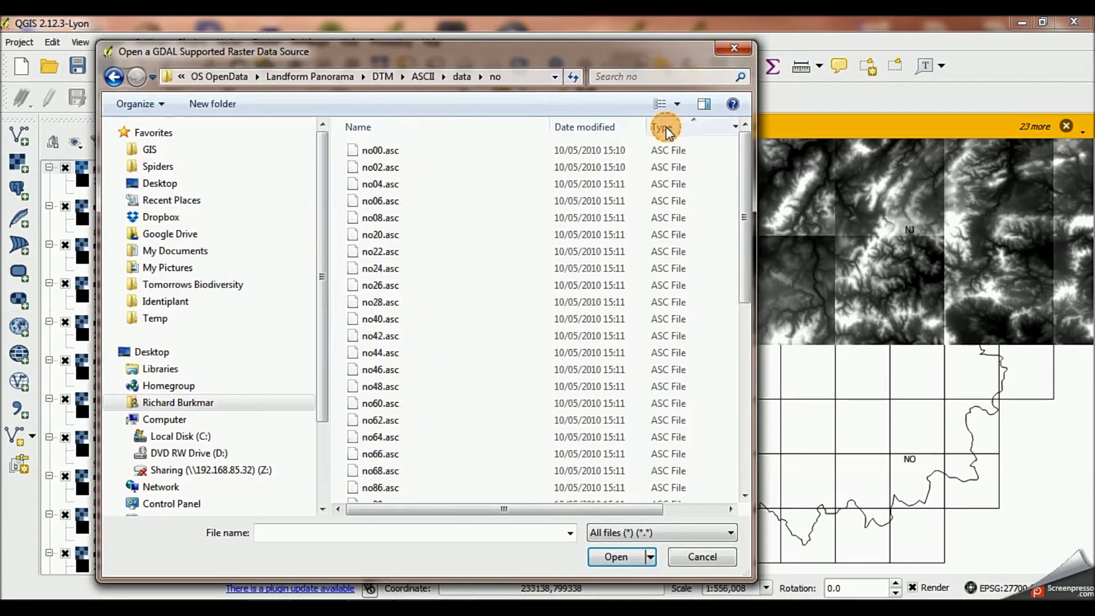
{"action": "left_click", "coordinate": [390, 152]}
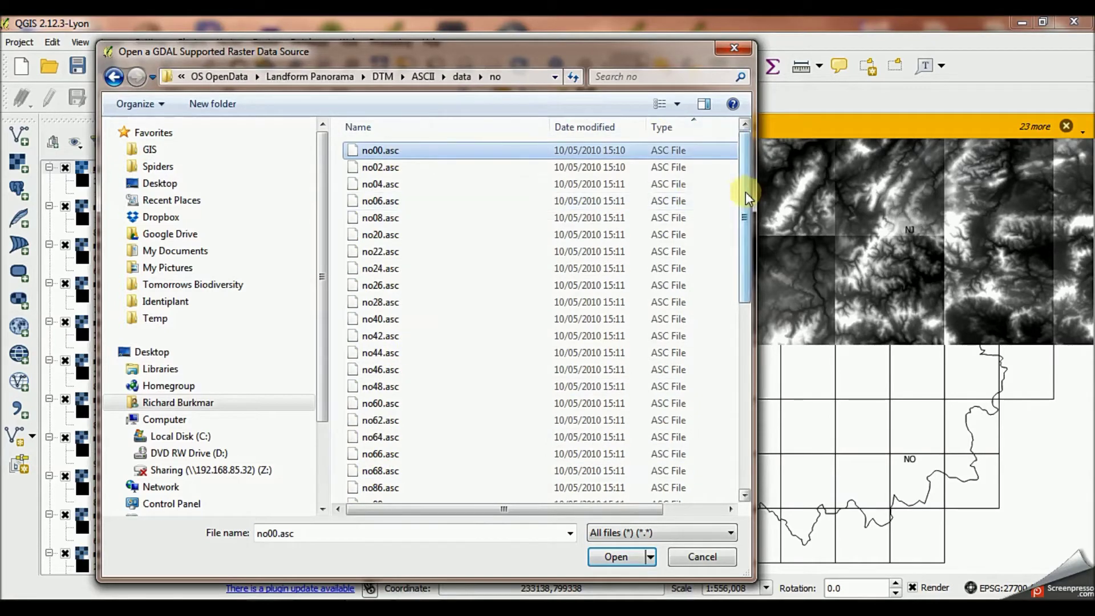
{"action": "left_click_drag", "start_coordinate": [745, 192], "coordinate": [737, 259]}
{"action": "left_click", "coordinate": [423, 377], "text": "shift"}
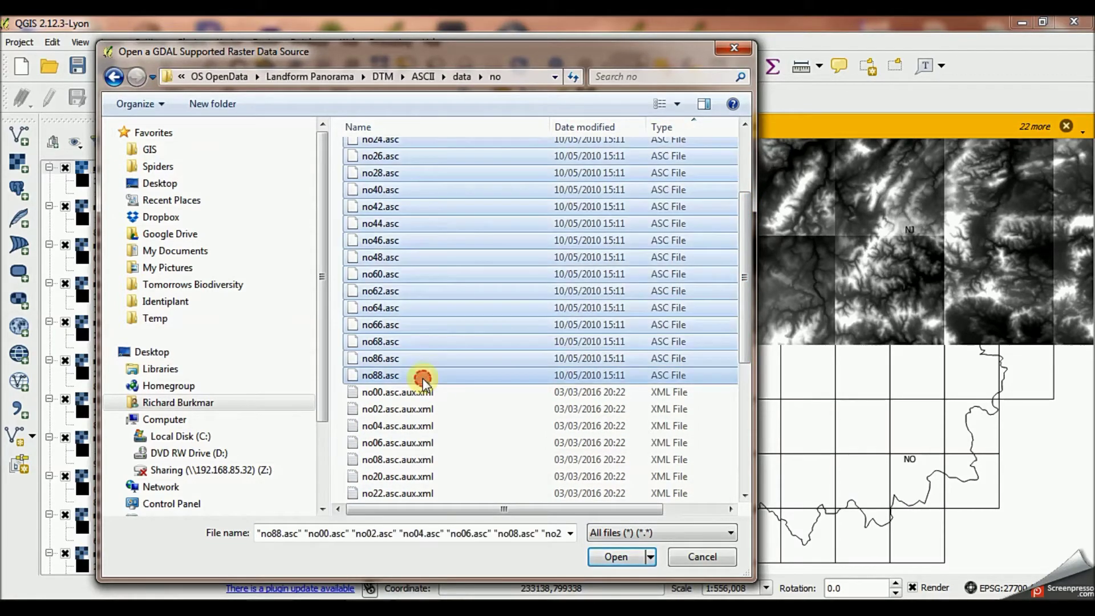
{"action": "left_click", "coordinate": [616, 557]}
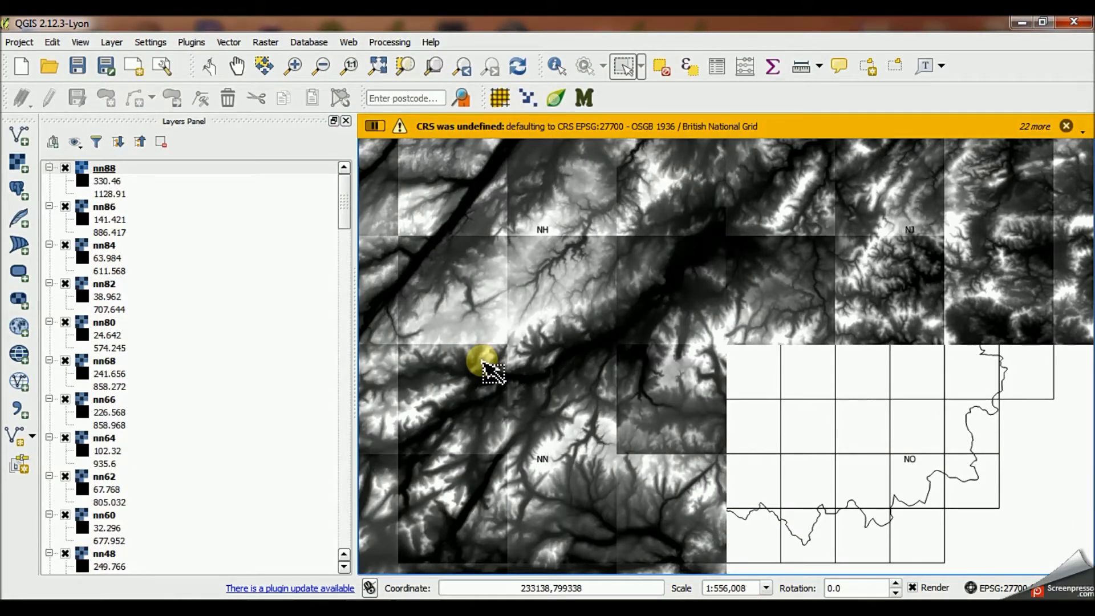
Use the message bar's Close all option to clear every undefined-CRS warning
{"action": "left_click", "coordinate": [1082, 133]}
{"action": "left_click", "coordinate": [1071, 152]}
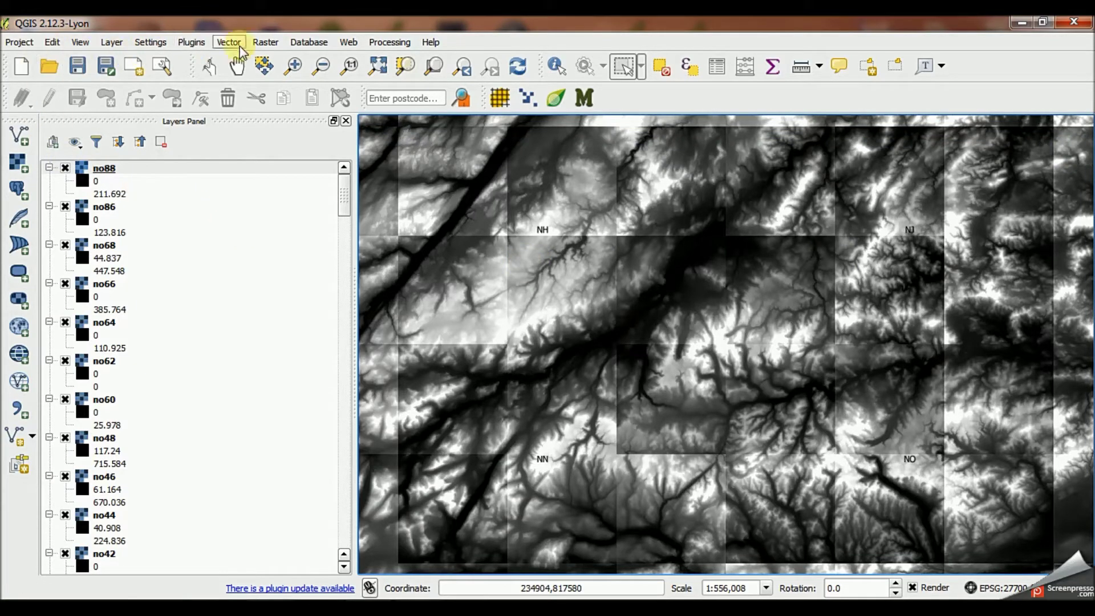
{"action": "left_click", "coordinate": [265, 45]}
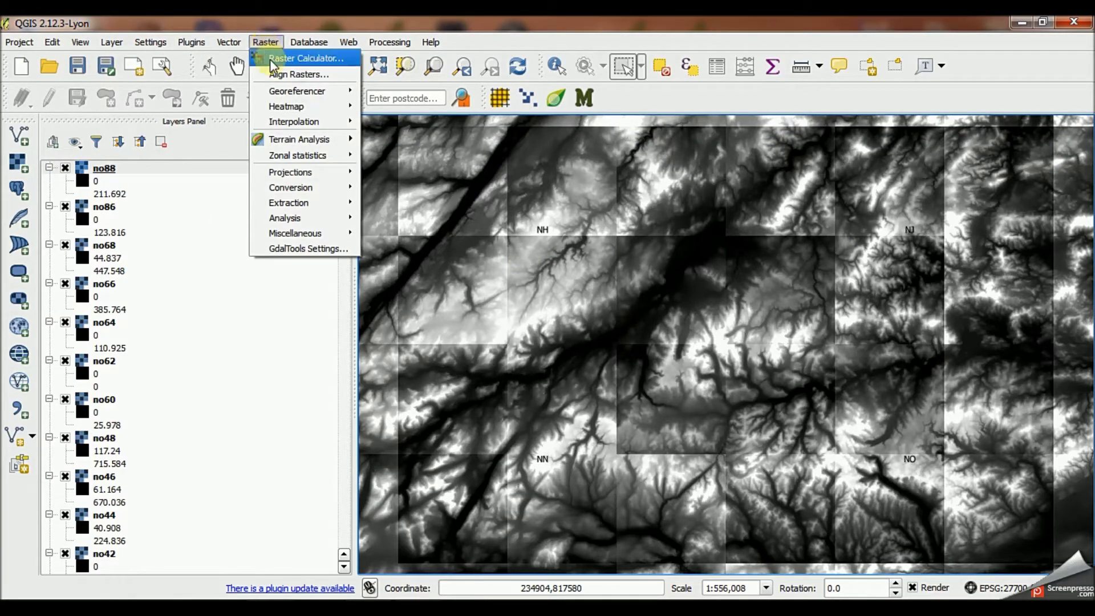
{"action": "mouse_move", "coordinate": [295, 232]}
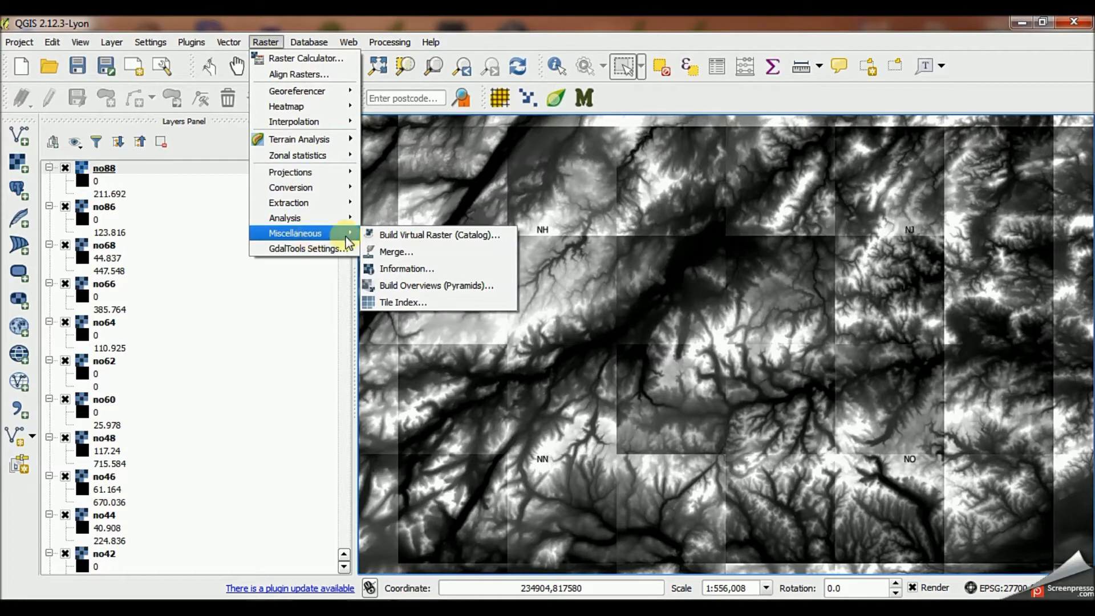
Start Build Virtual Raster from visible layers, saving into the QGIS Data\Temp folder
{"action": "left_click", "coordinate": [391, 236]}
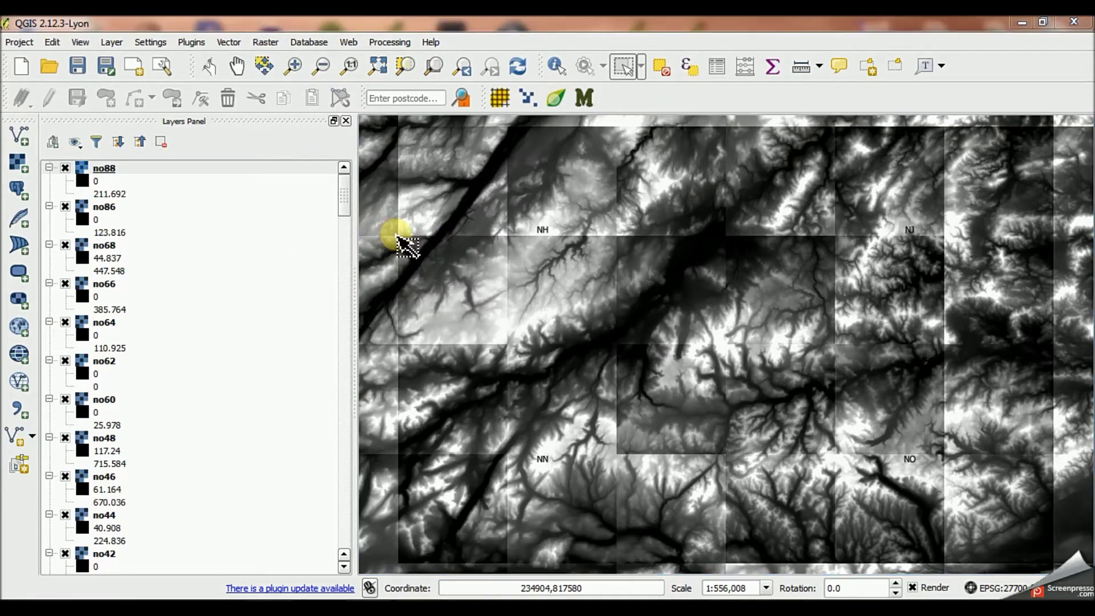
{"action": "left_click", "coordinate": [464, 185]}
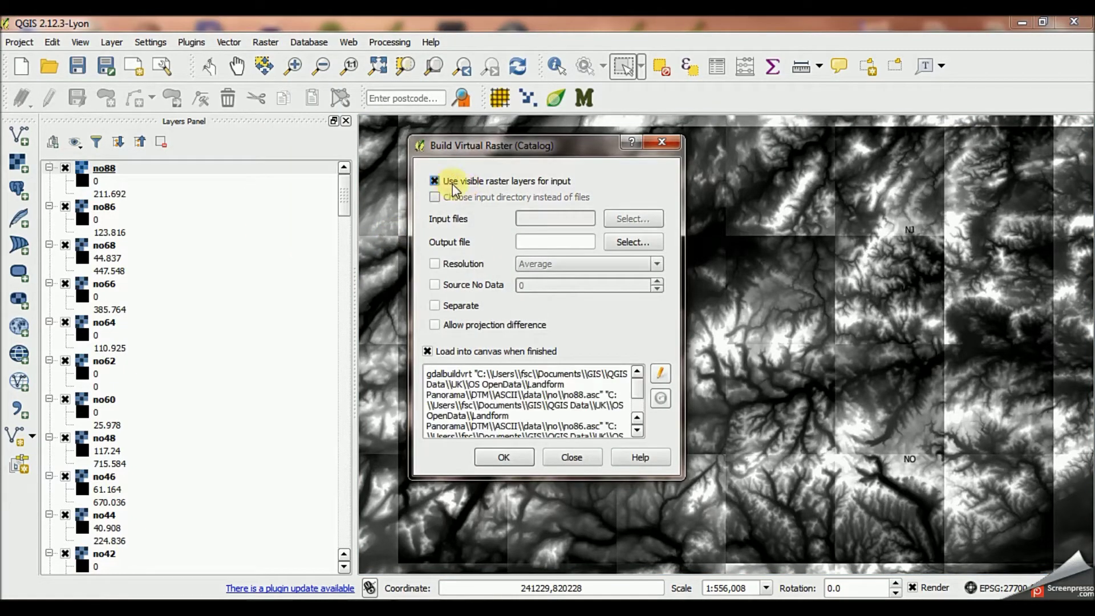
{"action": "left_click", "coordinate": [630, 244]}
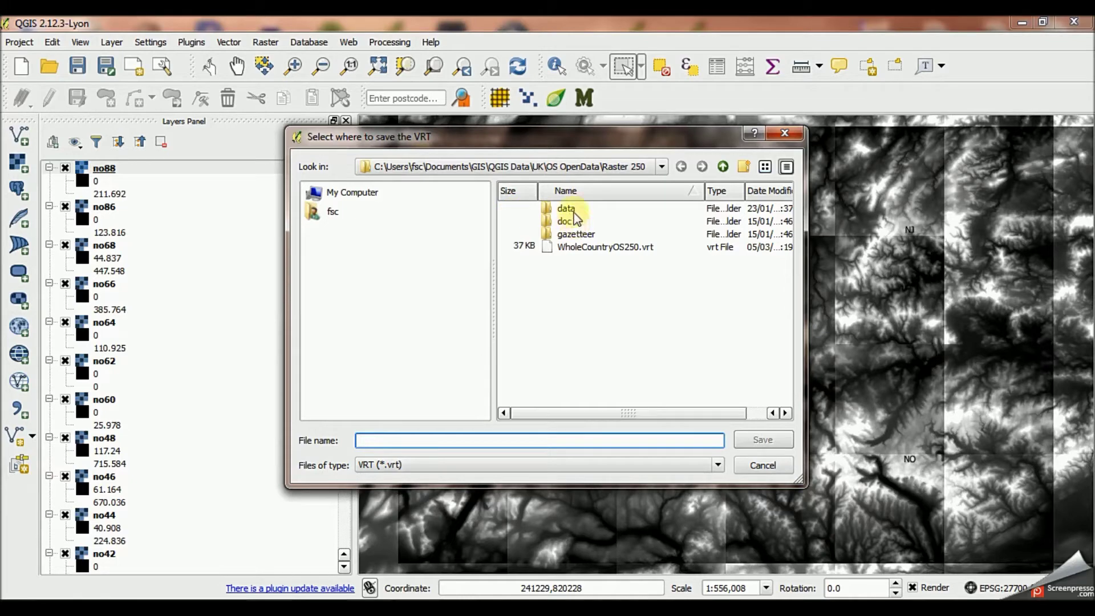
{"action": "left_click", "coordinate": [665, 166]}
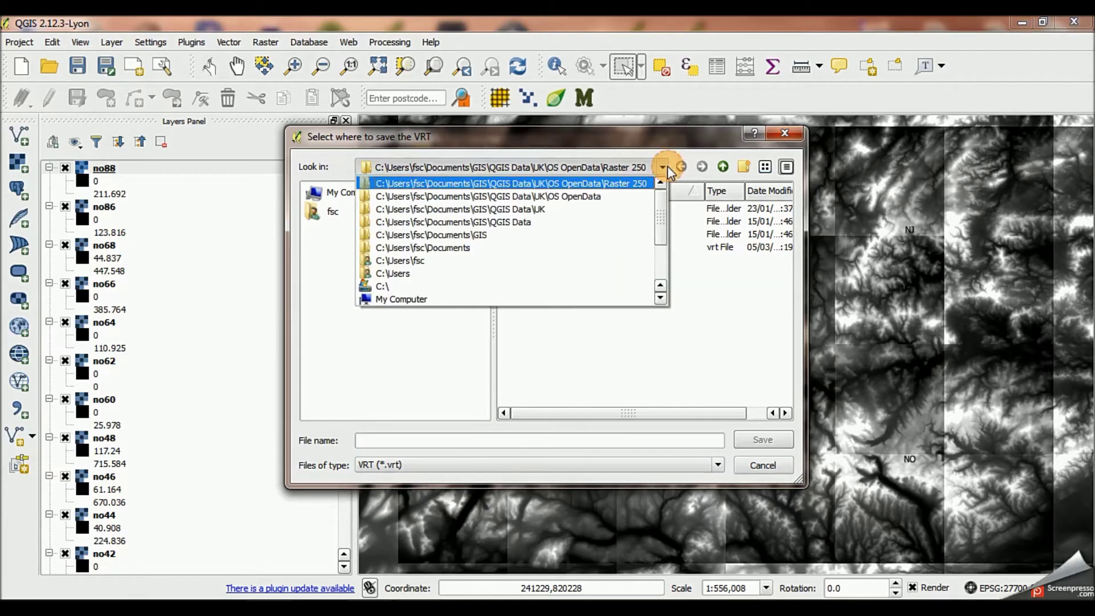
{"action": "left_click", "coordinate": [569, 211]}
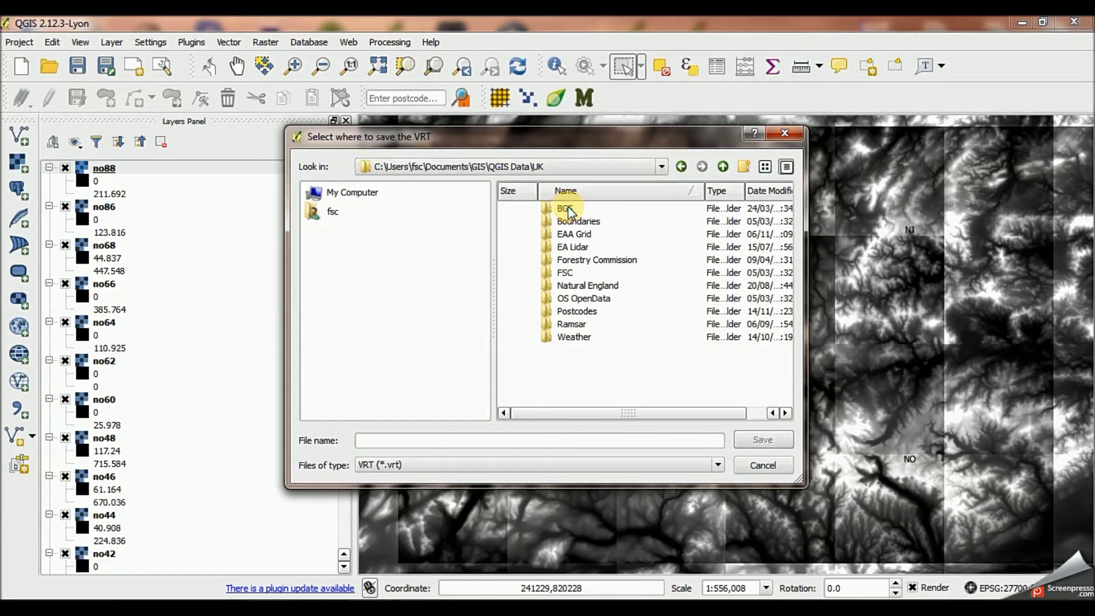
{"action": "left_click", "coordinate": [656, 169]}
{"action": "left_click", "coordinate": [514, 209]}
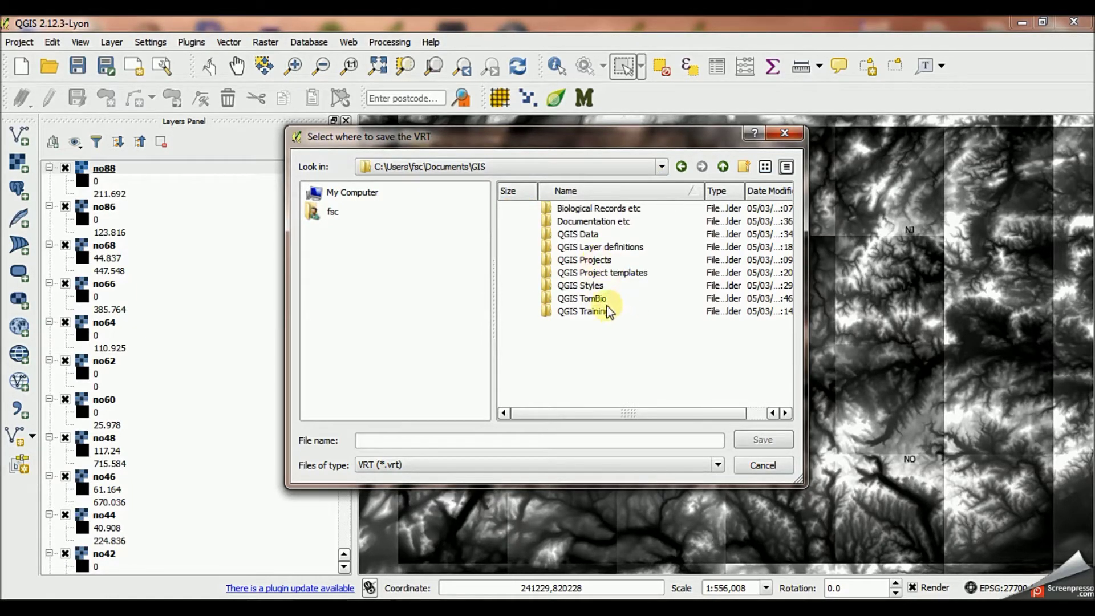
{"action": "double_click", "coordinate": [582, 234]}
{"action": "double_click", "coordinate": [571, 273]}
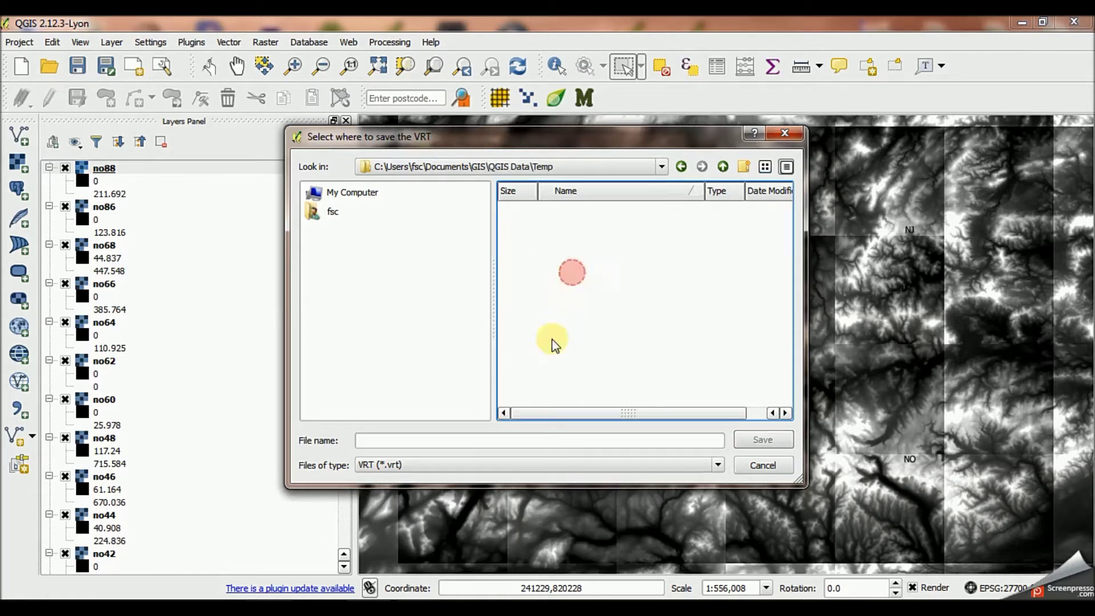
Name the output cairngorm-dtm, run the build, and dismiss the completion message
{"action": "left_click", "coordinate": [440, 441]}
{"action": "type", "text": "c"}
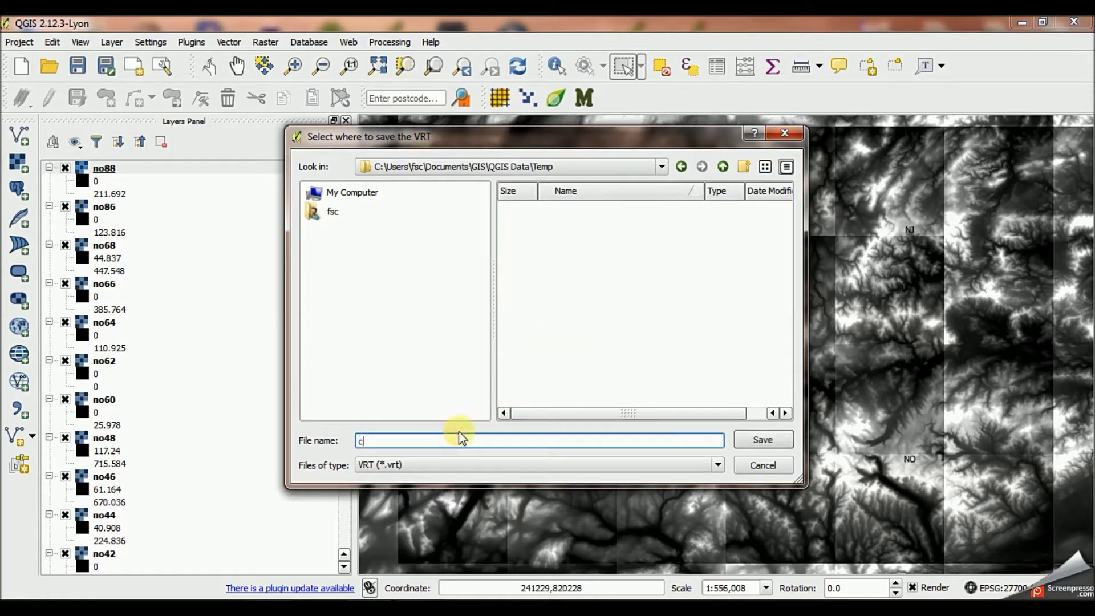
{"action": "type", "text": "air"}
{"action": "type", "text": "ngorm-"}
{"action": "type", "text": "dtm"}
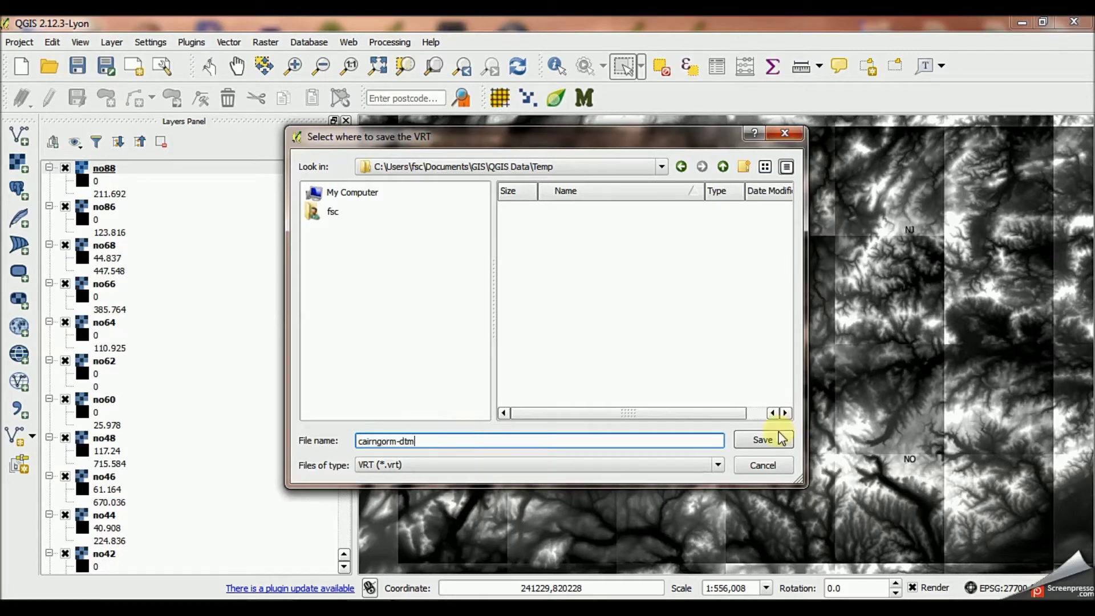
{"action": "left_click", "coordinate": [762, 441]}
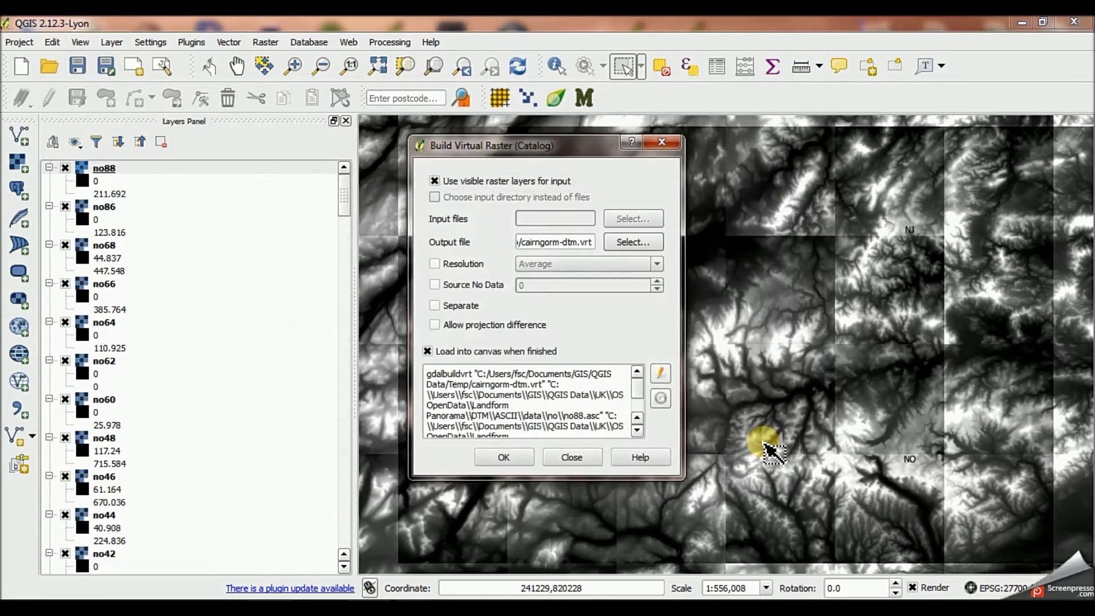
{"action": "left_click", "coordinate": [522, 458]}
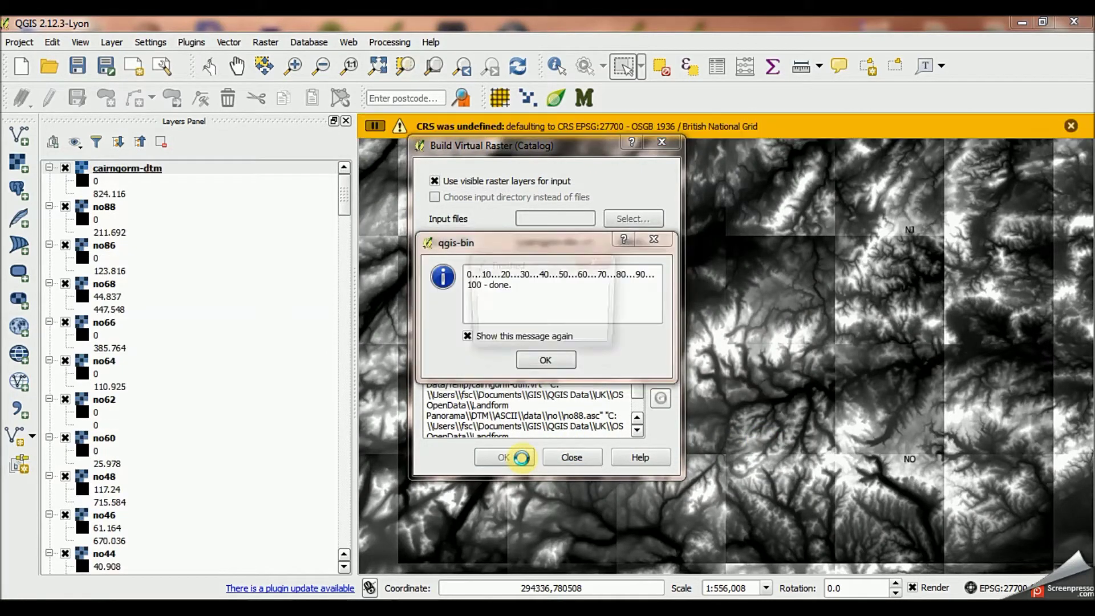
{"action": "left_click", "coordinate": [565, 333]}
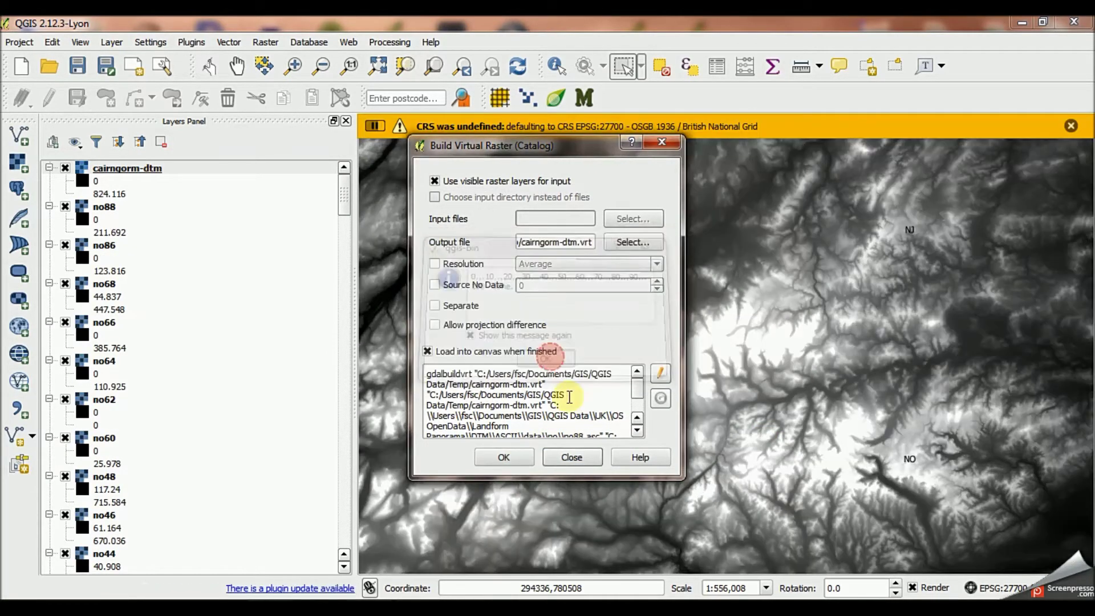
Remove every individual tile layer, no88 through nh00, from the Layers panel
{"action": "left_click", "coordinate": [572, 457]}
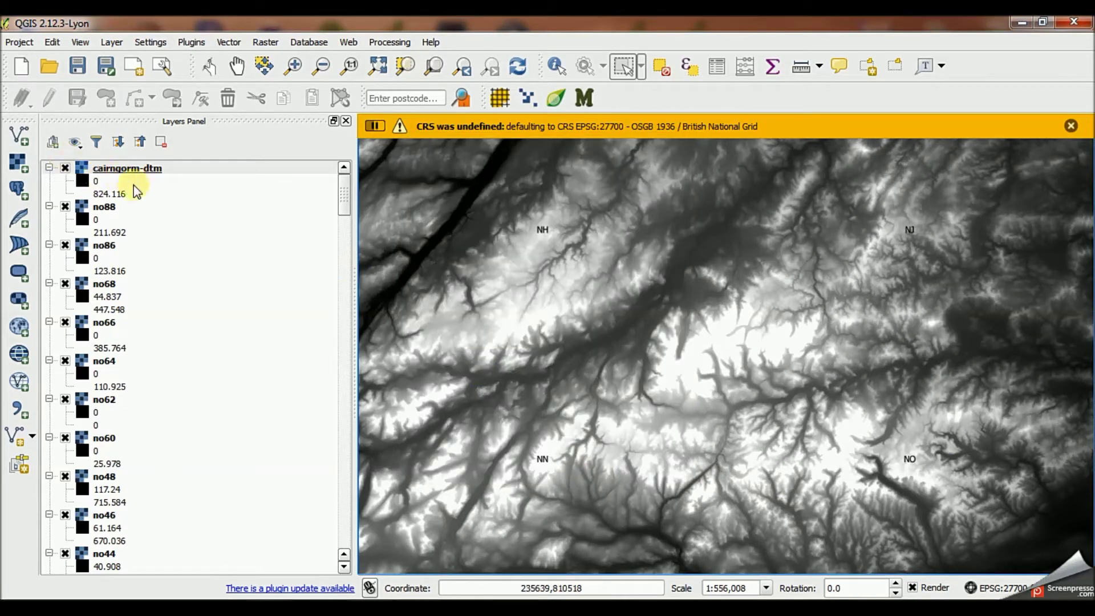
{"action": "left_click", "coordinate": [101, 206]}
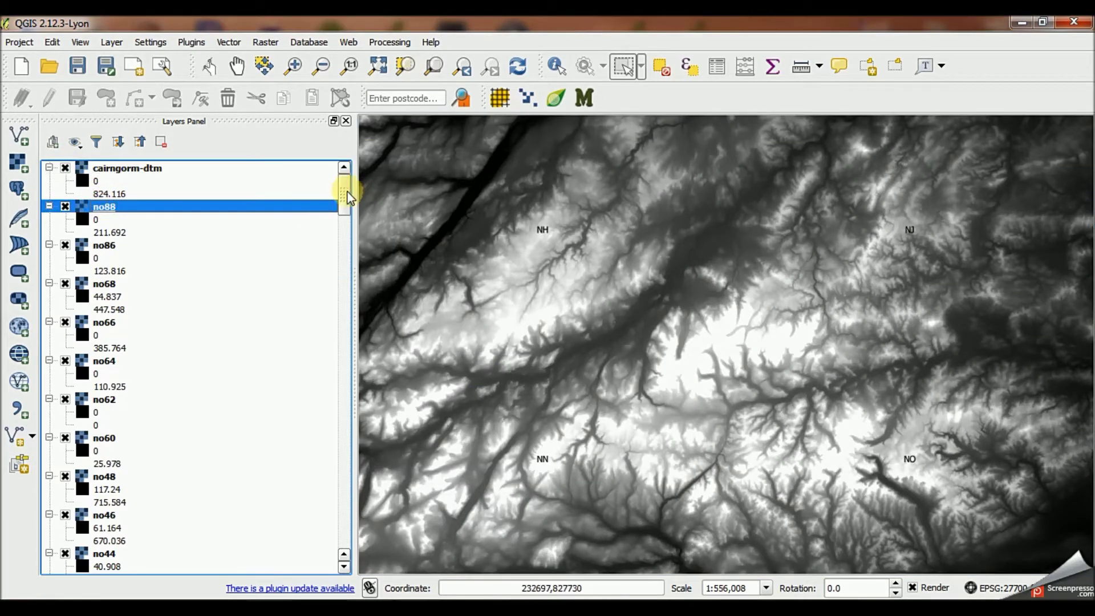
{"action": "left_click_drag", "start_coordinate": [348, 196], "coordinate": [351, 534]}
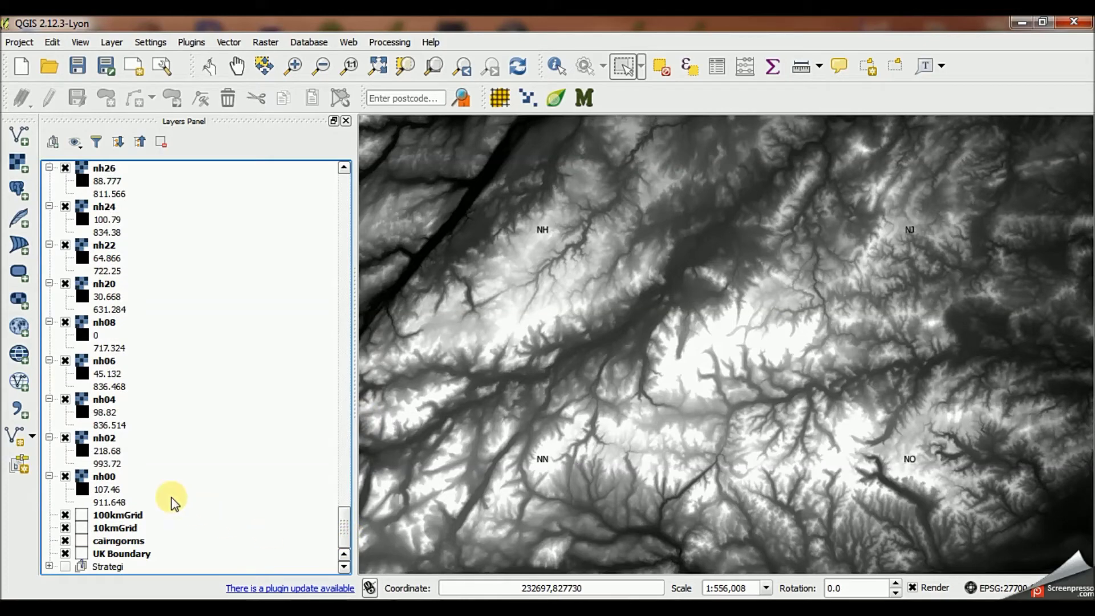
{"action": "left_click", "coordinate": [103, 483], "text": "shift"}
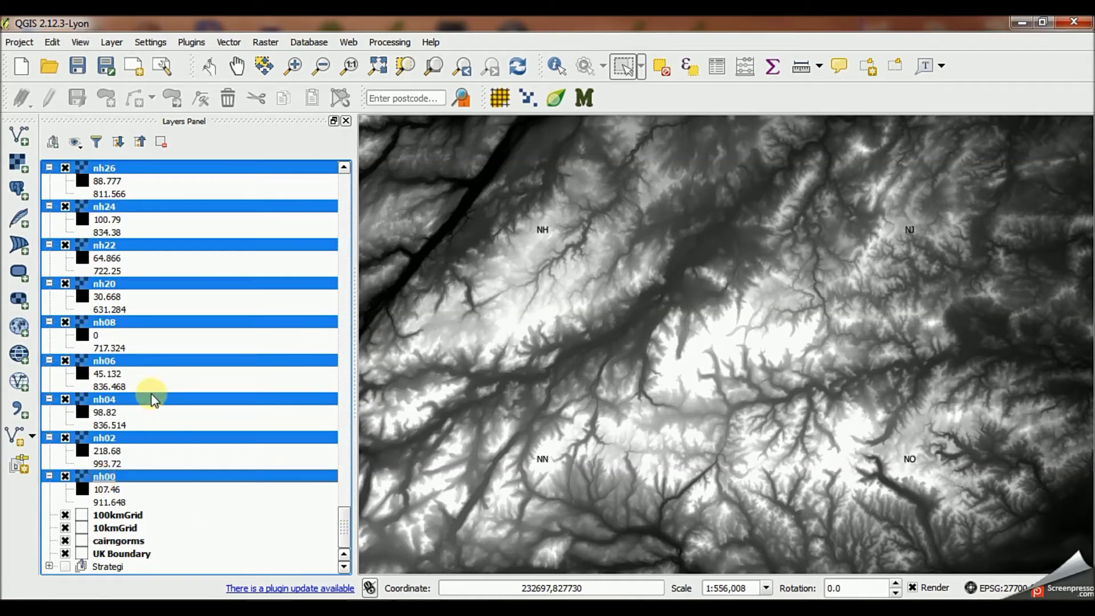
{"action": "right_click", "coordinate": [151, 393]}
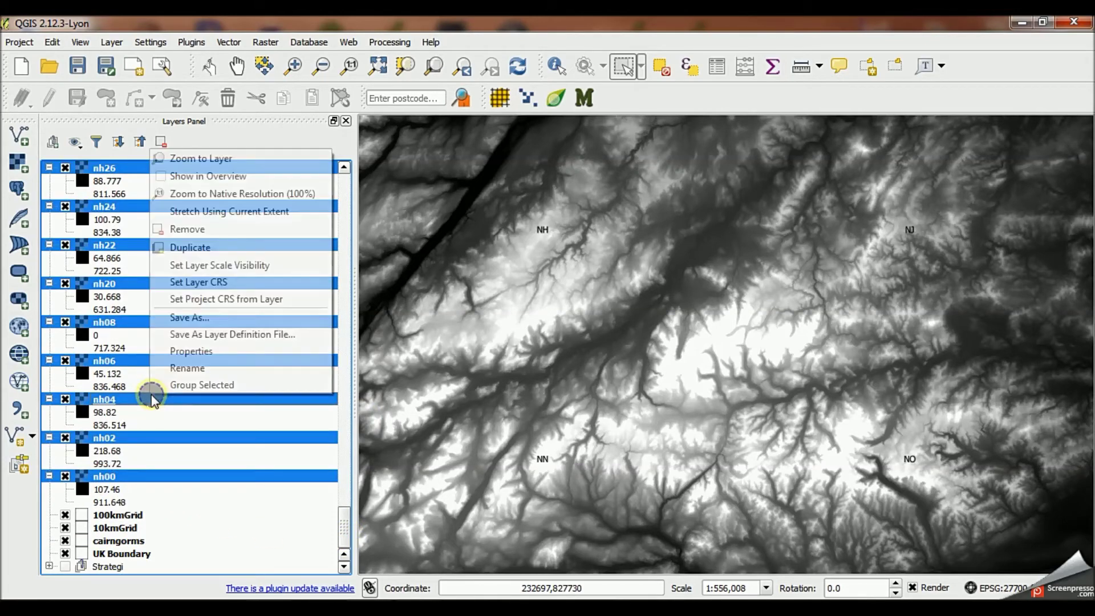
{"action": "left_click", "coordinate": [199, 231]}
{"action": "left_click", "coordinate": [511, 331]}
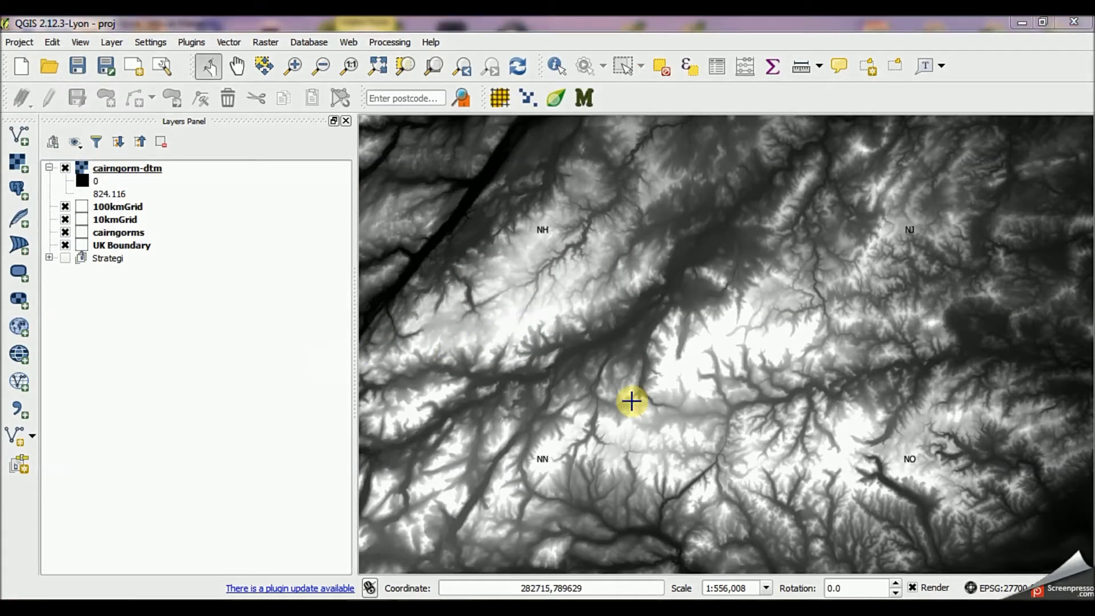
Open the Raster > Terrain Analysis > Relief tool with its output file named relief in Temp
{"action": "left_click", "coordinate": [265, 41]}
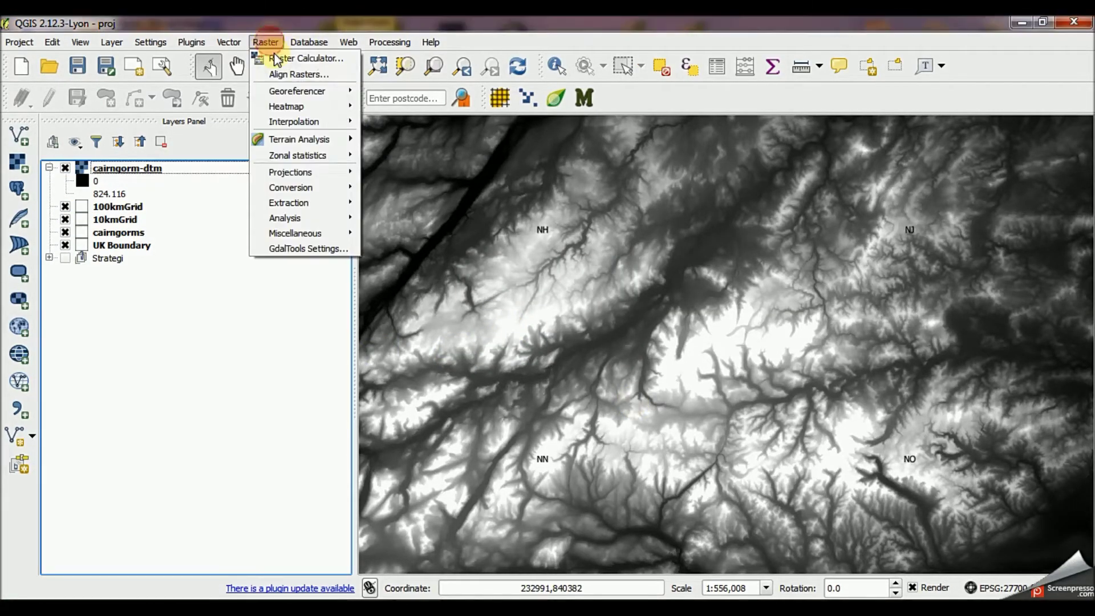
{"action": "mouse_move", "coordinate": [299, 138]}
{"action": "left_click", "coordinate": [395, 185]}
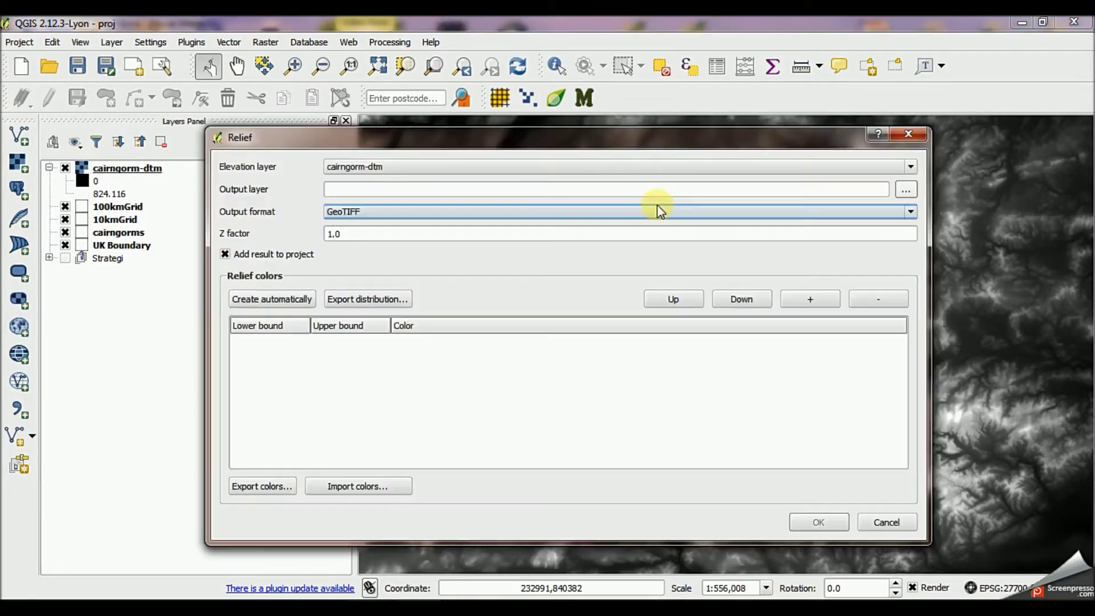
{"action": "left_click", "coordinate": [903, 190]}
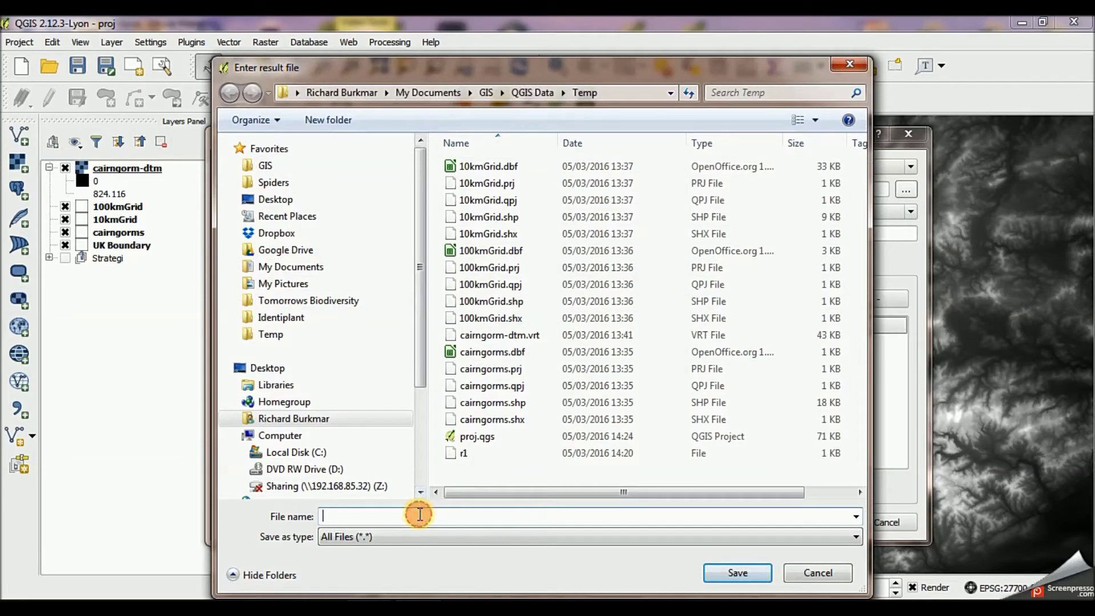
{"action": "type", "text": "relief"}
{"action": "left_click", "coordinate": [733, 568]}
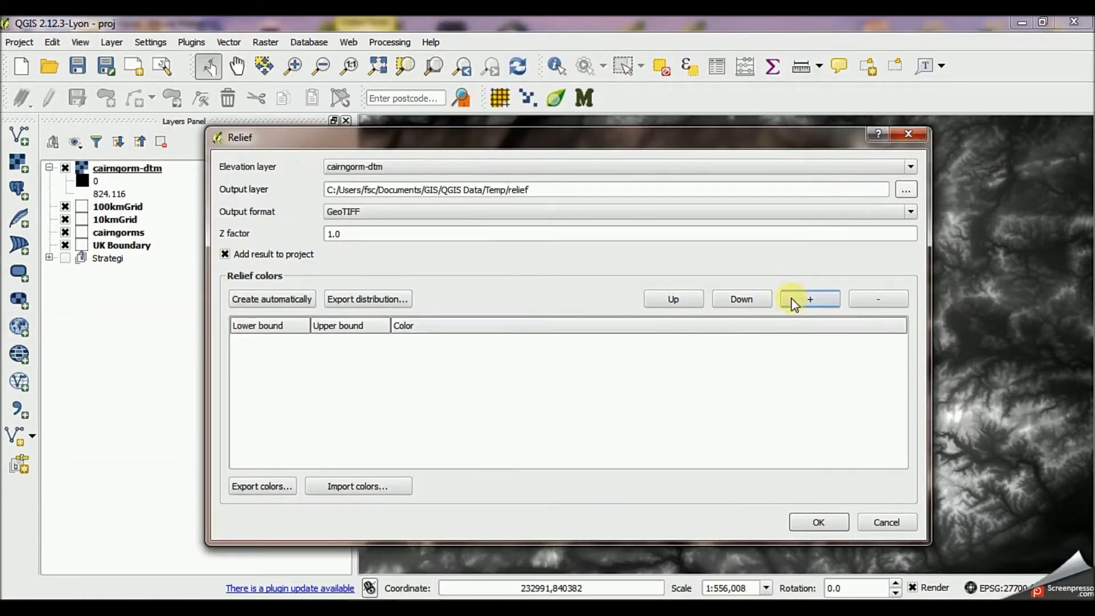
Add a relief colour class from 0 to 200 coloured dark green
{"action": "left_click", "coordinate": [803, 297]}
{"action": "double_click", "coordinate": [282, 340]}
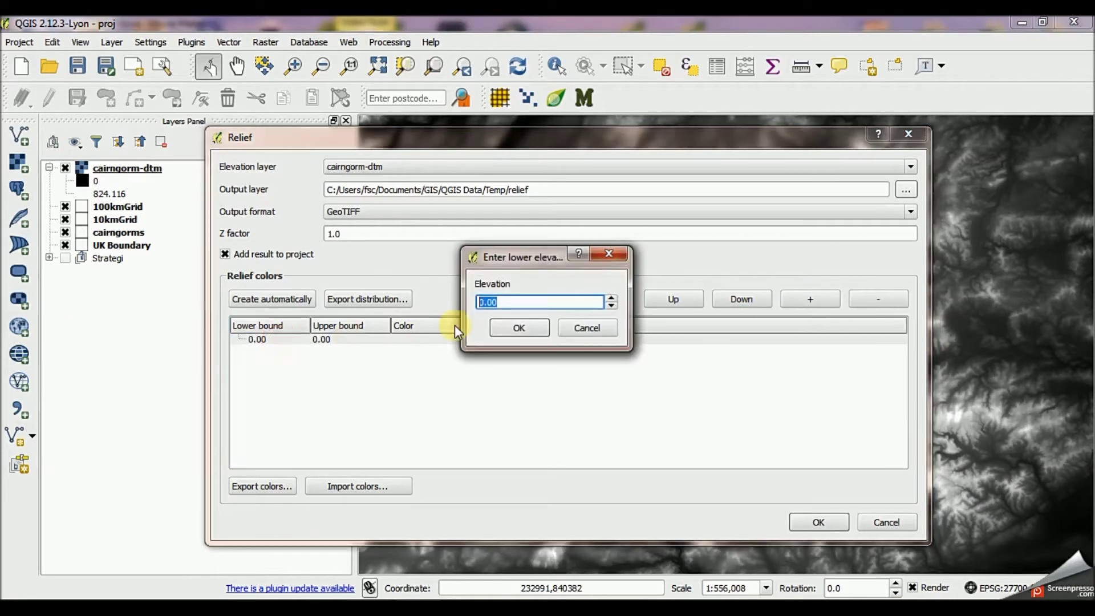
{"action": "type", "text": "0"}
{"action": "left_click", "coordinate": [519, 328]}
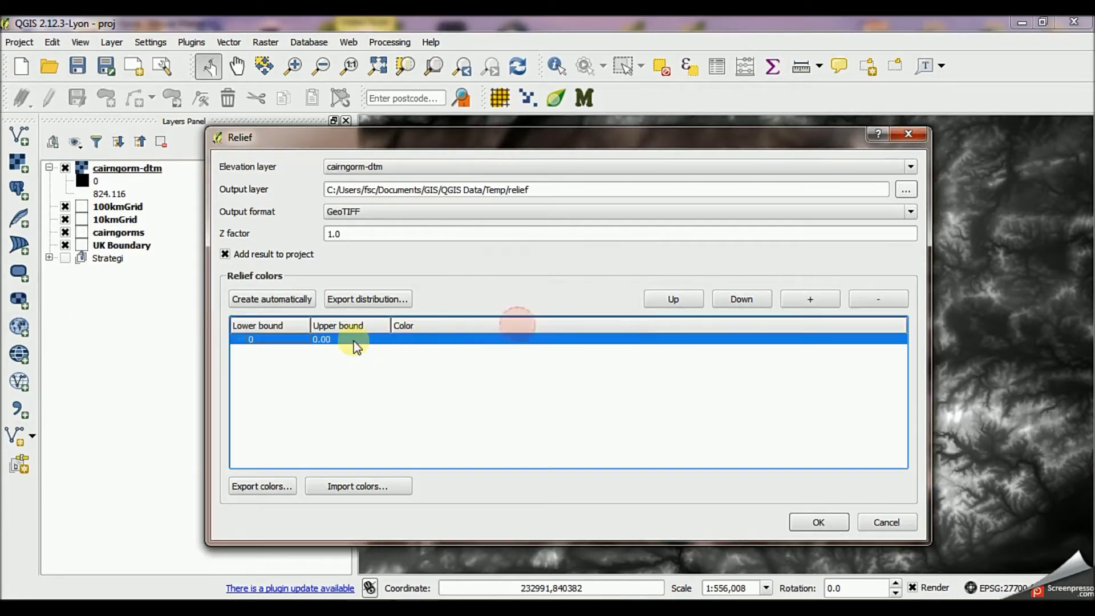
{"action": "double_click", "coordinate": [349, 339]}
{"action": "type", "text": "200"}
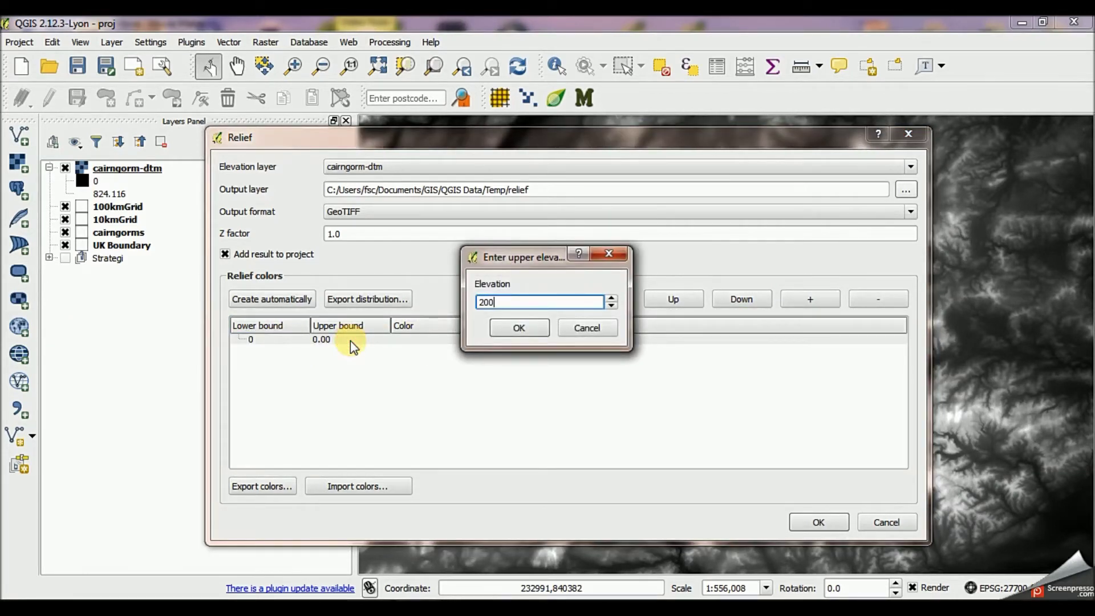
{"action": "left_click", "coordinate": [520, 328]}
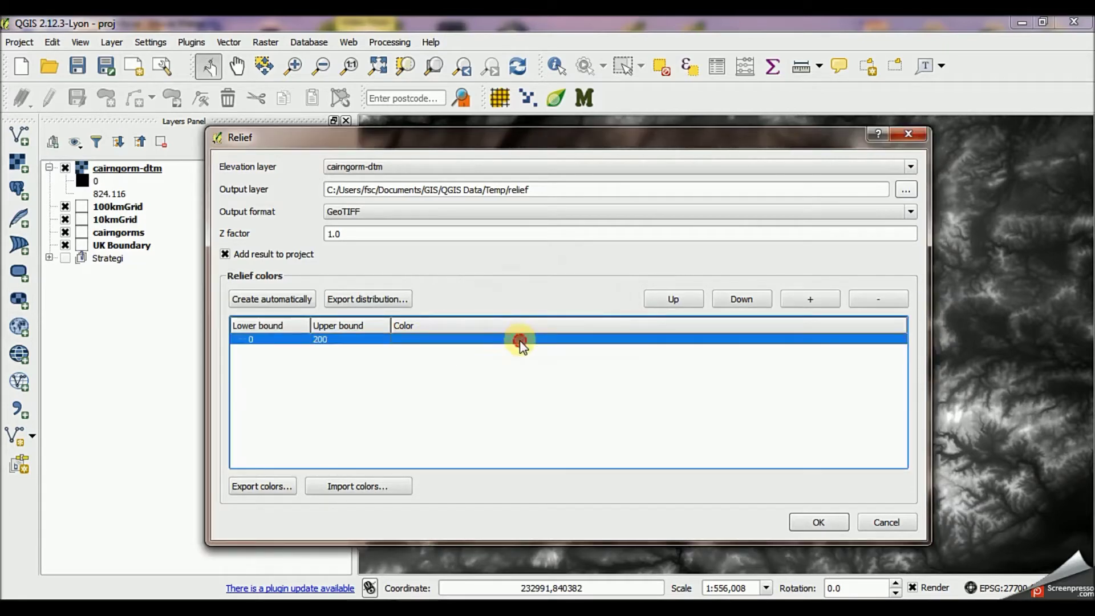
{"action": "double_click", "coordinate": [522, 339]}
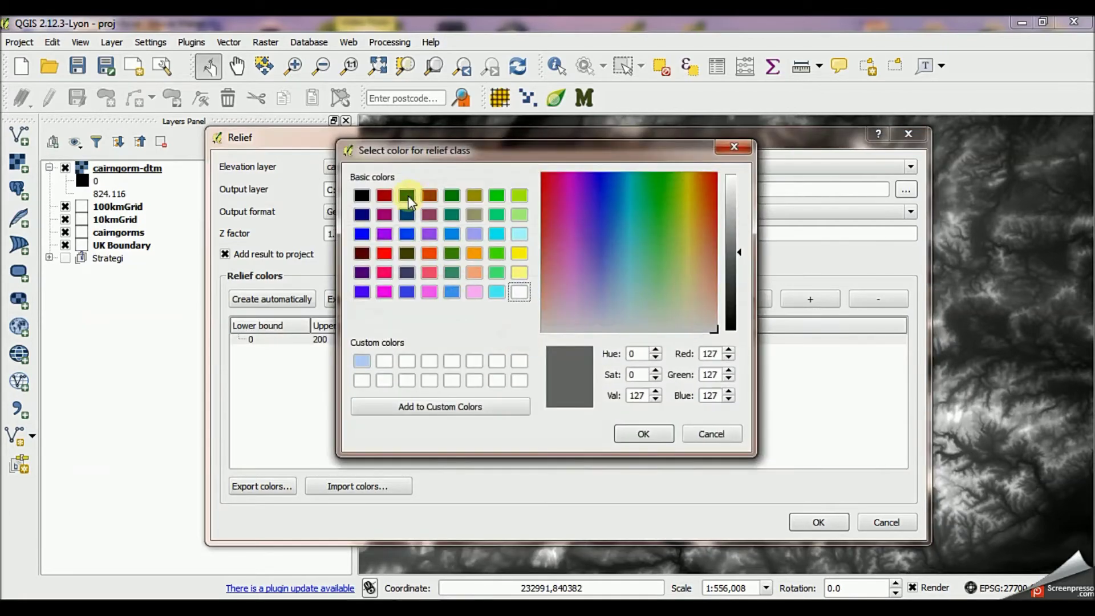
{"action": "left_click", "coordinate": [406, 195]}
{"action": "left_click", "coordinate": [655, 432]}
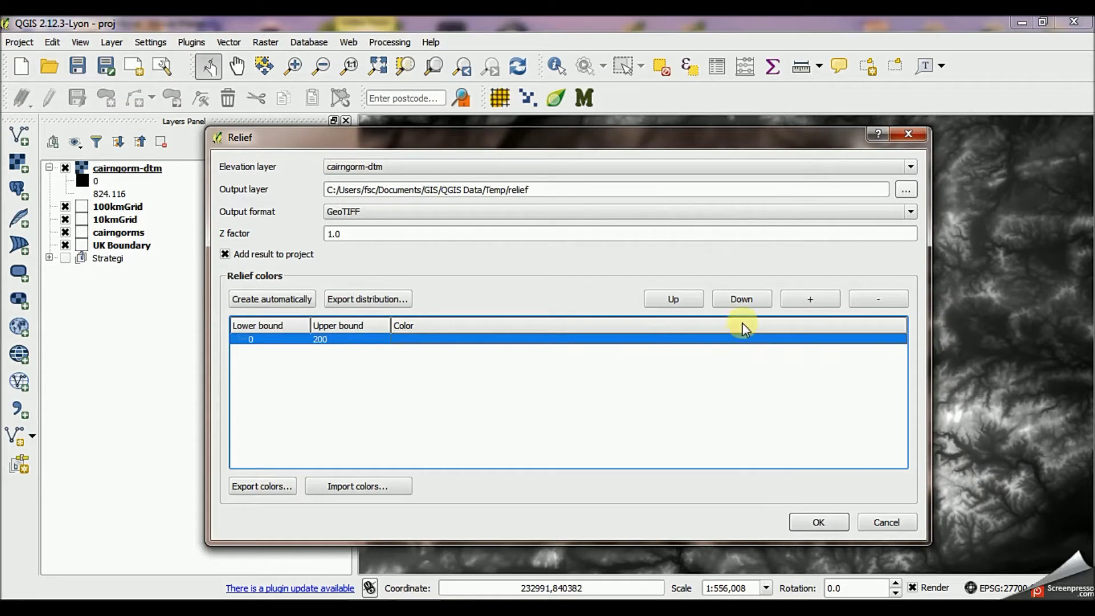
Add a second relief class from 200 to 400 in a brighter green
{"action": "left_click", "coordinate": [809, 299]}
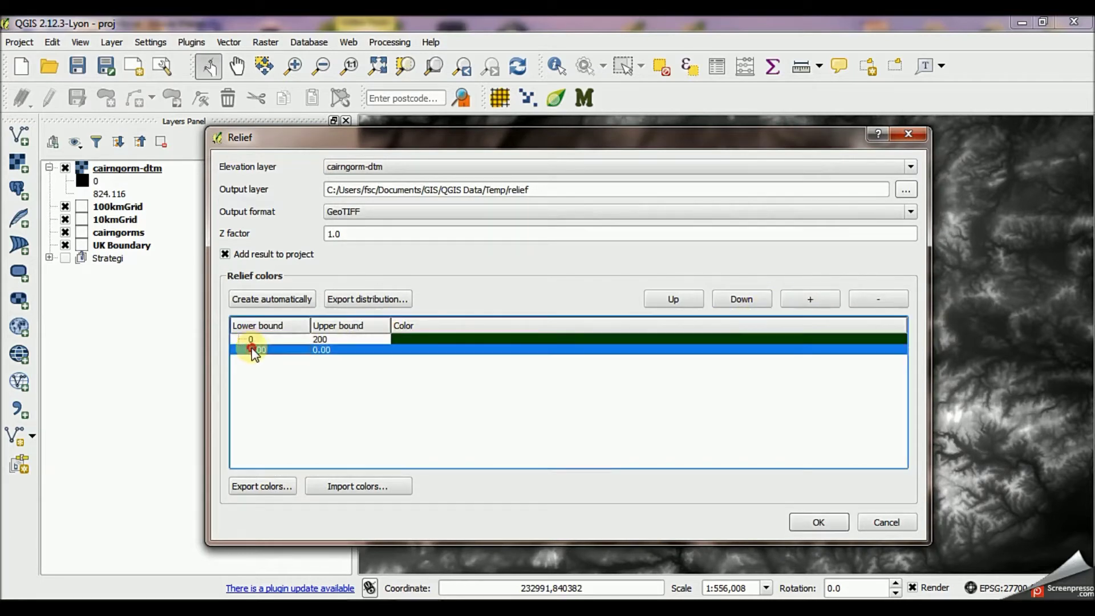
{"action": "double_click", "coordinate": [253, 349]}
{"action": "type", "text": "200.00"}
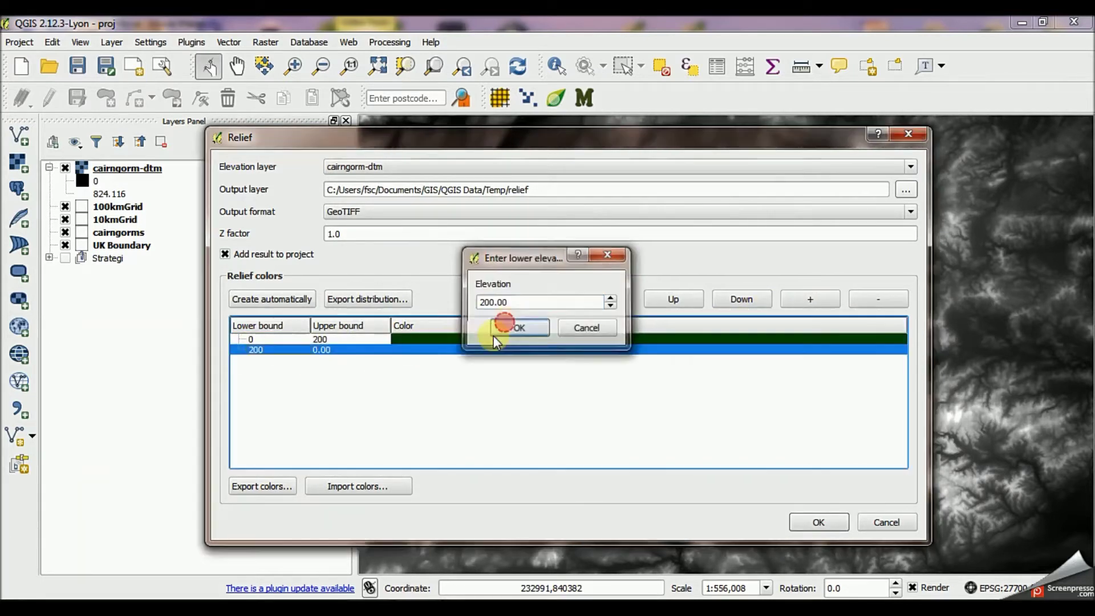
{"action": "left_click", "coordinate": [518, 328]}
{"action": "double_click", "coordinate": [353, 350]}
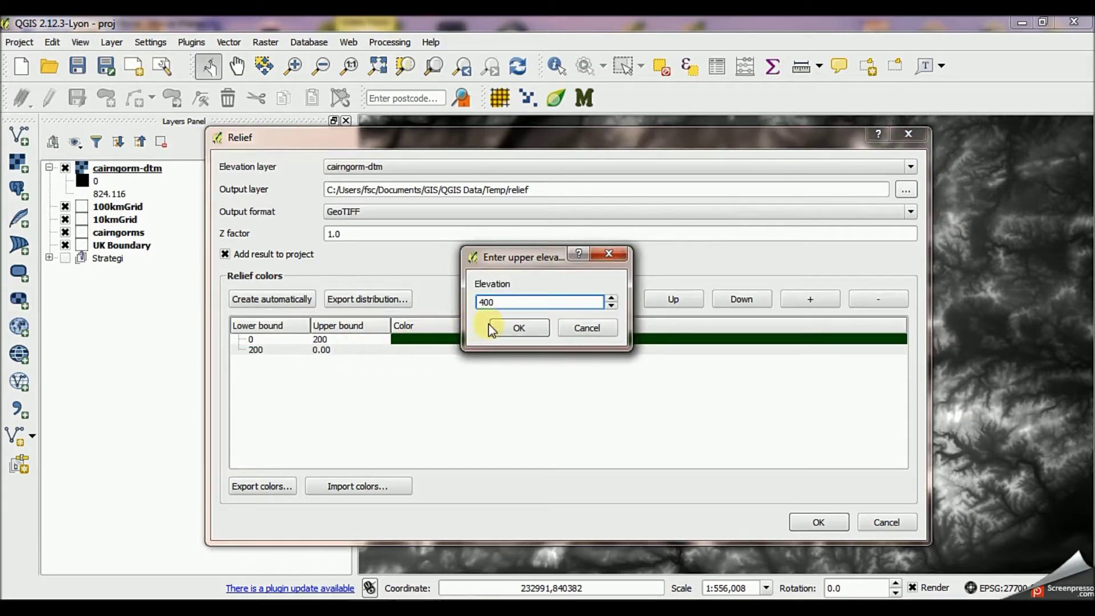
{"action": "left_click", "coordinate": [518, 328]}
{"action": "double_click", "coordinate": [520, 356]}
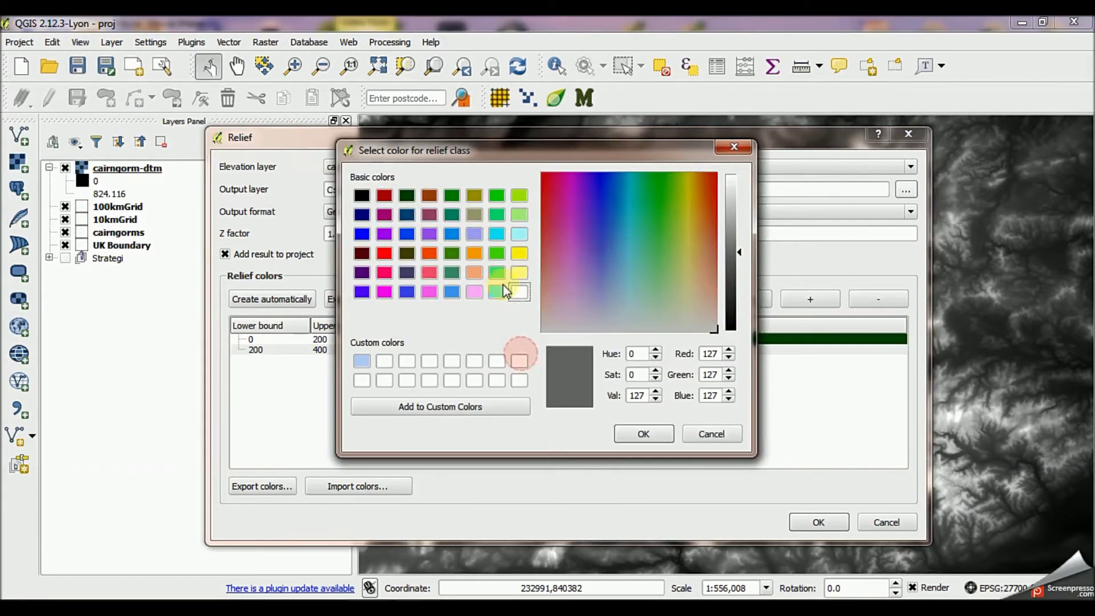
{"action": "left_click", "coordinate": [451, 196]}
{"action": "left_click", "coordinate": [642, 435]}
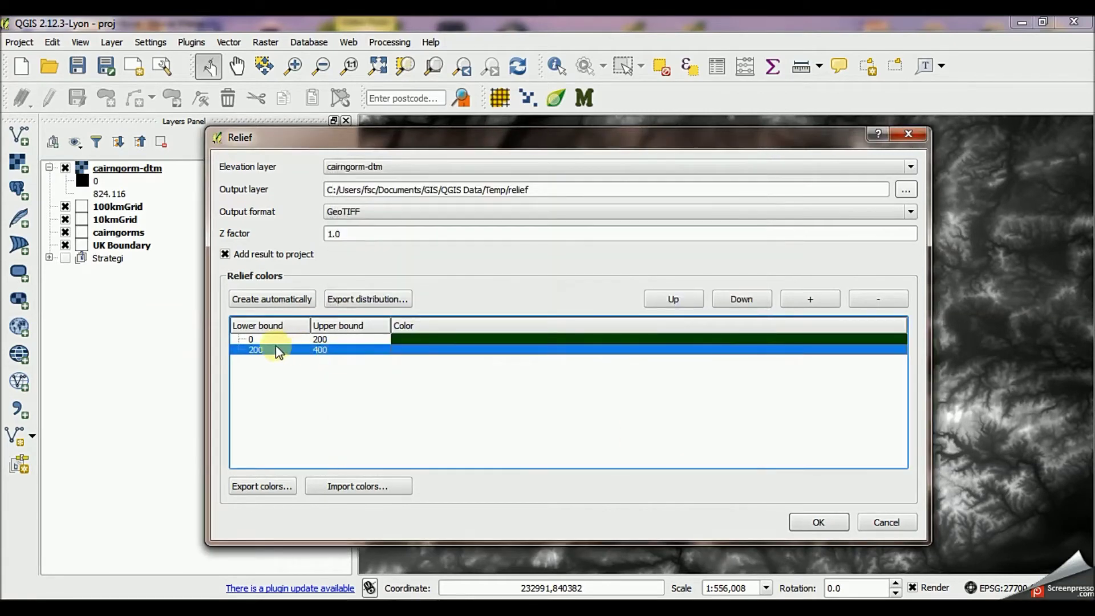
Delete the two hand-made colour classes from the relief table
{"action": "left_click", "coordinate": [266, 340]}
{"action": "left_click", "coordinate": [267, 339]}
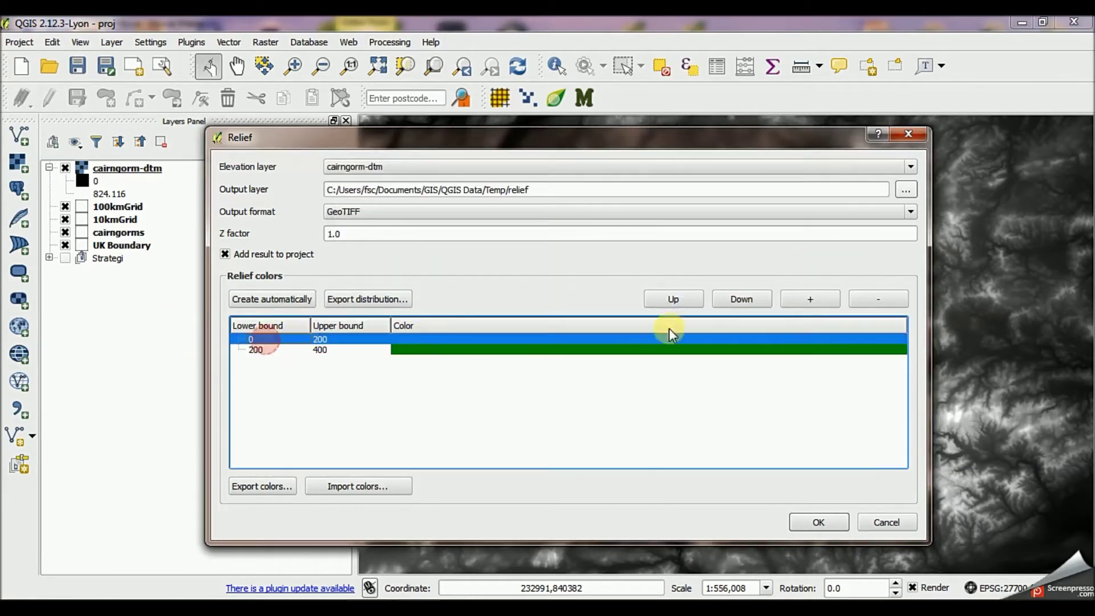
{"action": "left_click", "coordinate": [876, 300]}
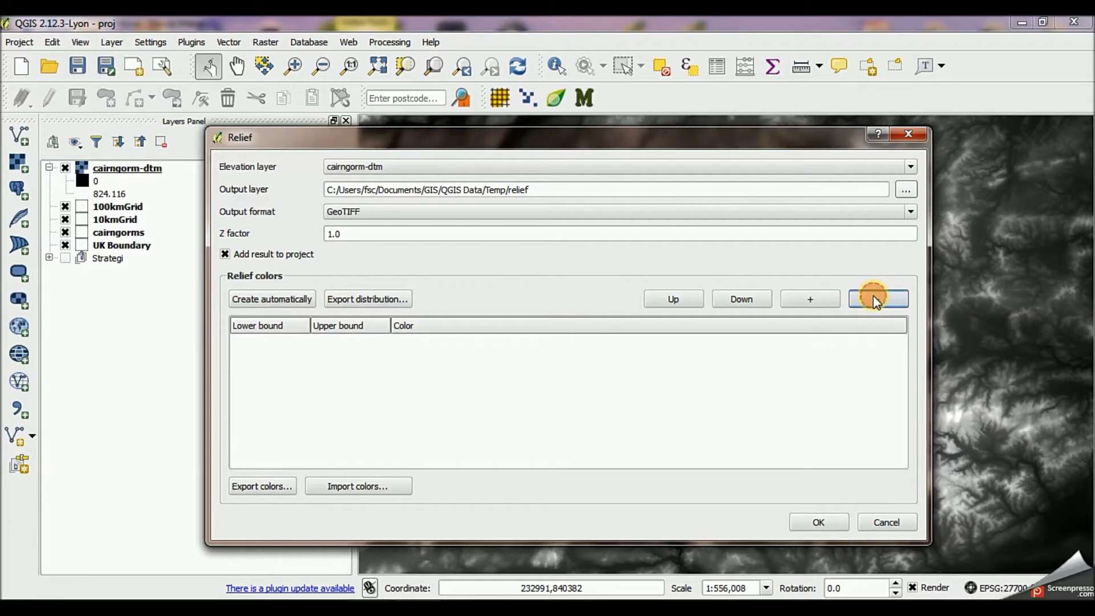
Import the relief colour classes from file r1 and run the relief calculation
{"action": "left_click", "coordinate": [342, 486]}
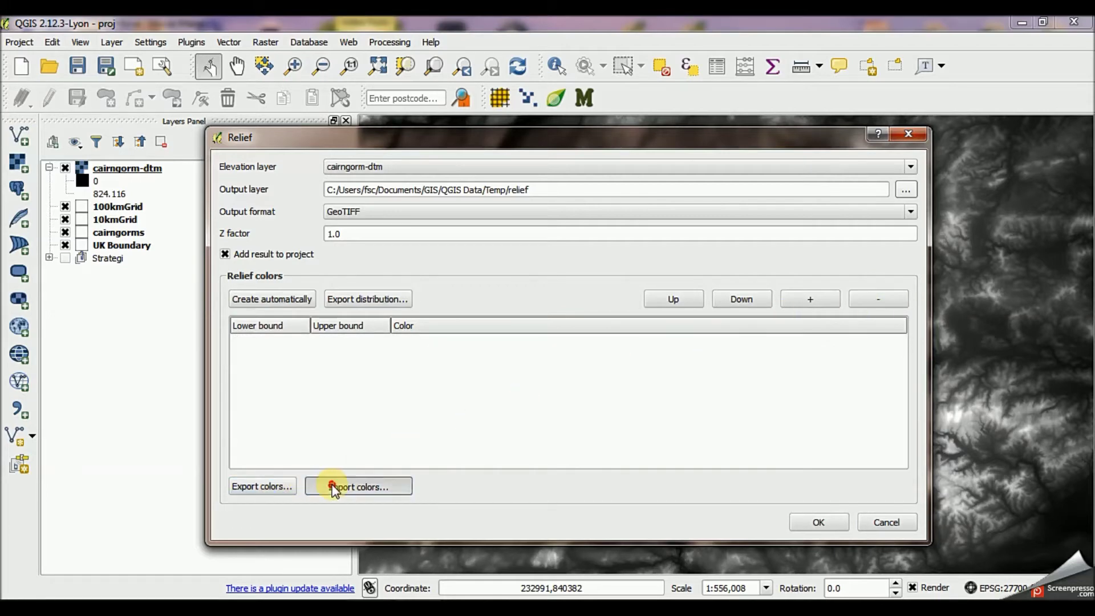
{"action": "left_click", "coordinate": [480, 454]}
{"action": "double_click", "coordinate": [480, 453]}
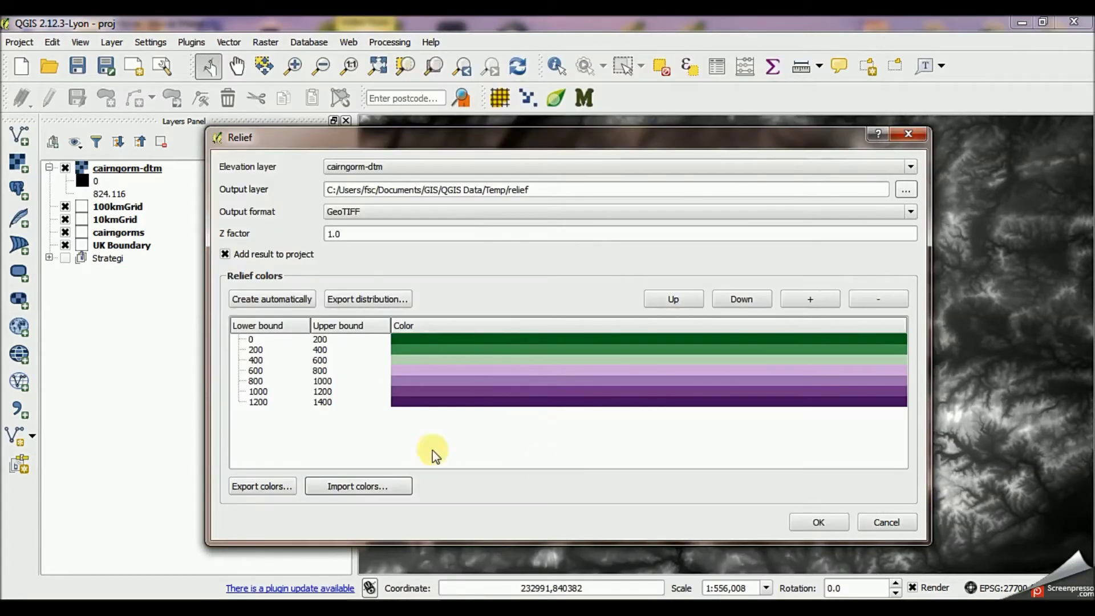
{"action": "left_click", "coordinate": [816, 521]}
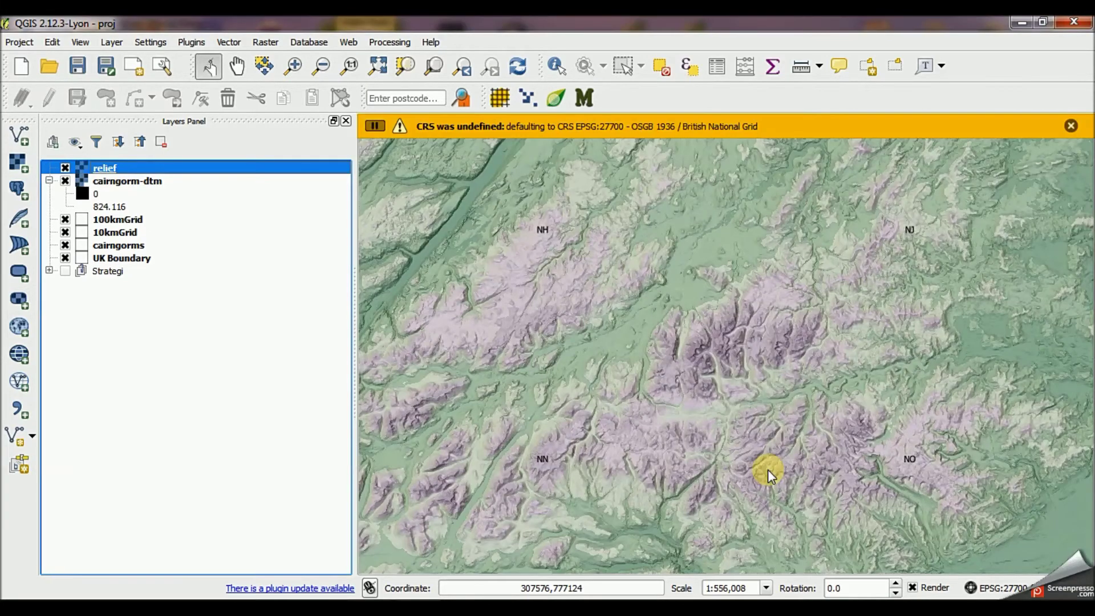
Dismiss the undefined-CRS warning after the relief layer finishes calculating
{"action": "left_click", "coordinate": [1070, 126]}
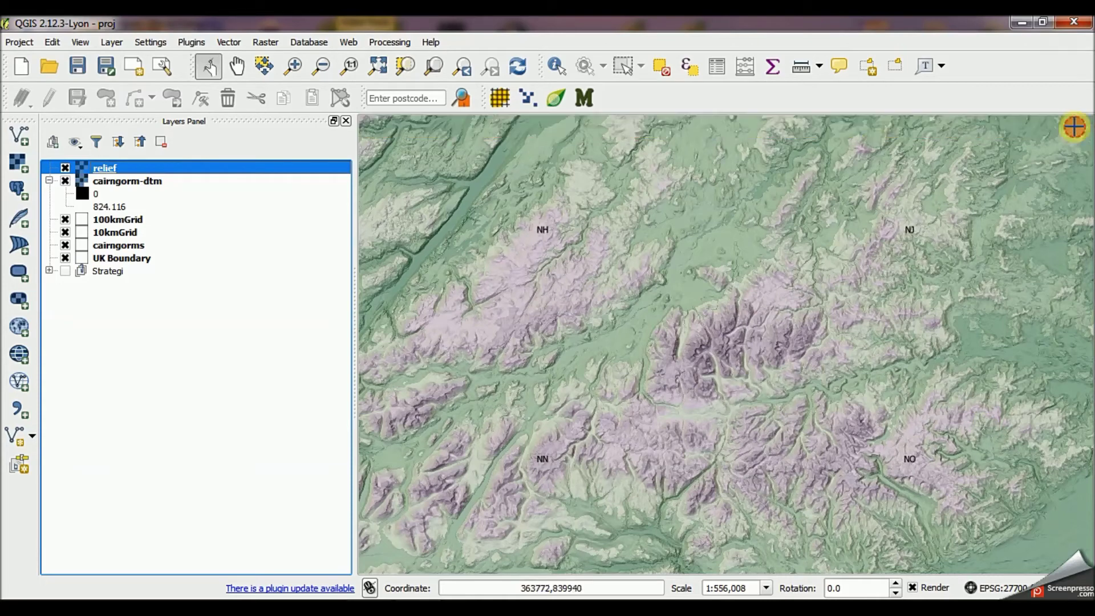
Export the relief layer as relief2.tif in QGIS Data/Temp and add it to the map
{"action": "right_click", "coordinate": [94, 172]}
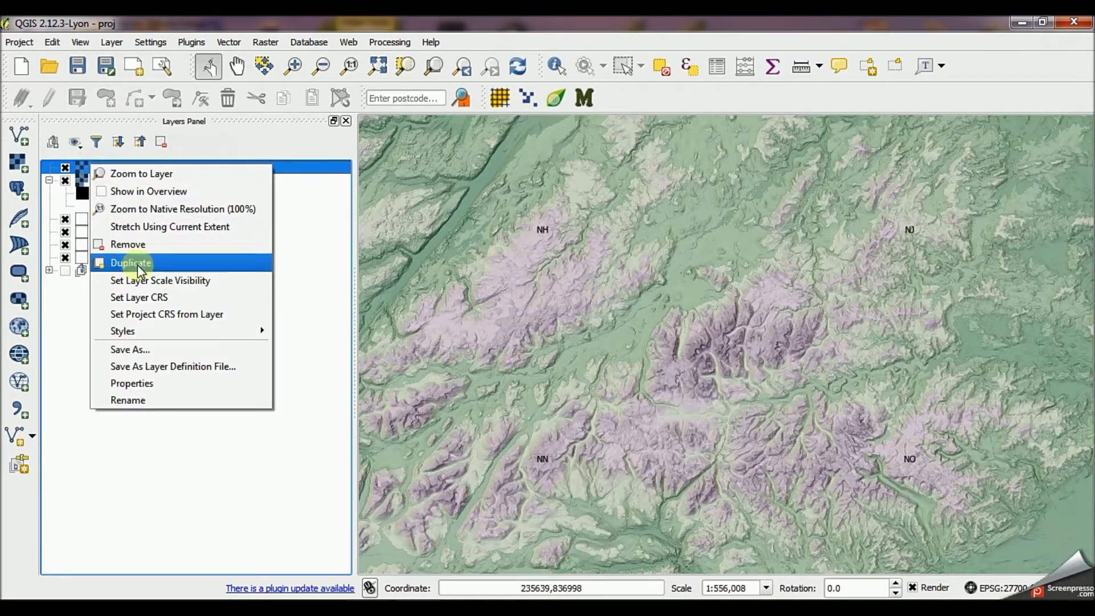
{"action": "left_click", "coordinate": [144, 349]}
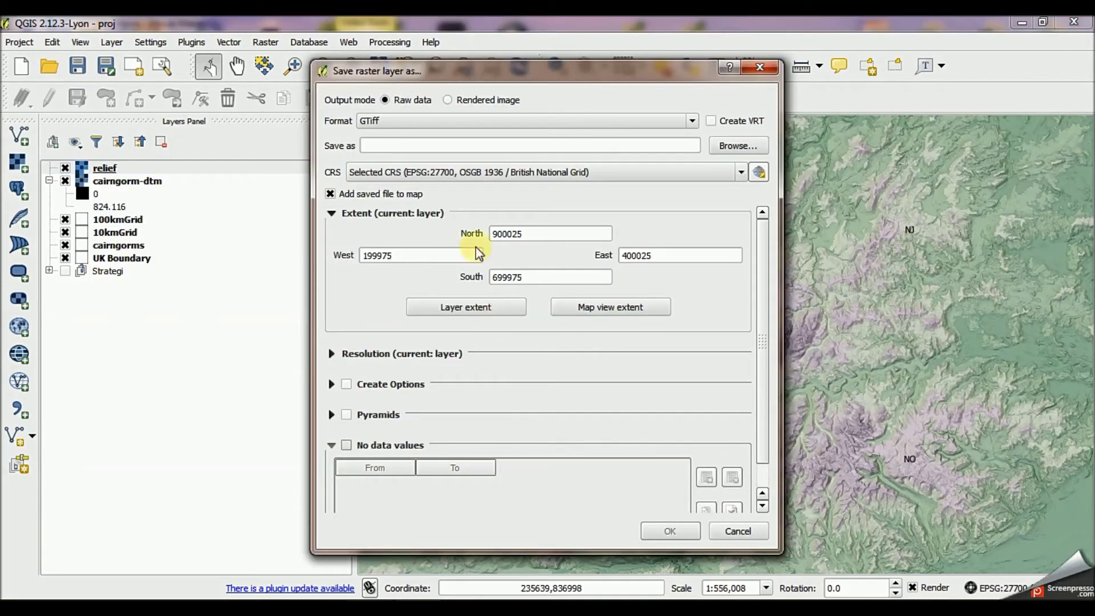
{"action": "left_click", "coordinate": [732, 150]}
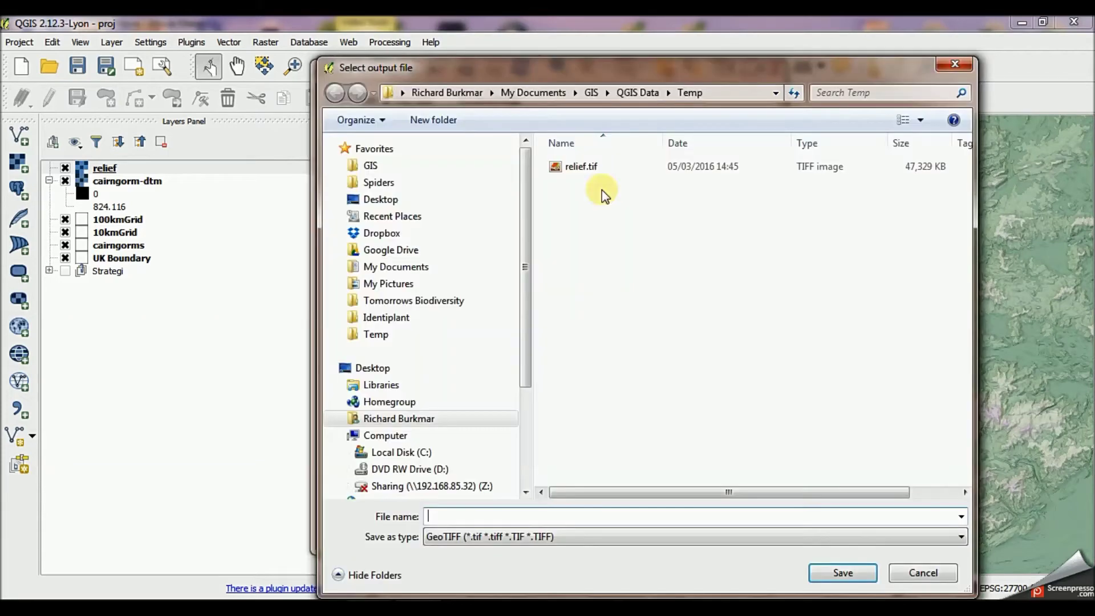
{"action": "left_click", "coordinate": [374, 172]}
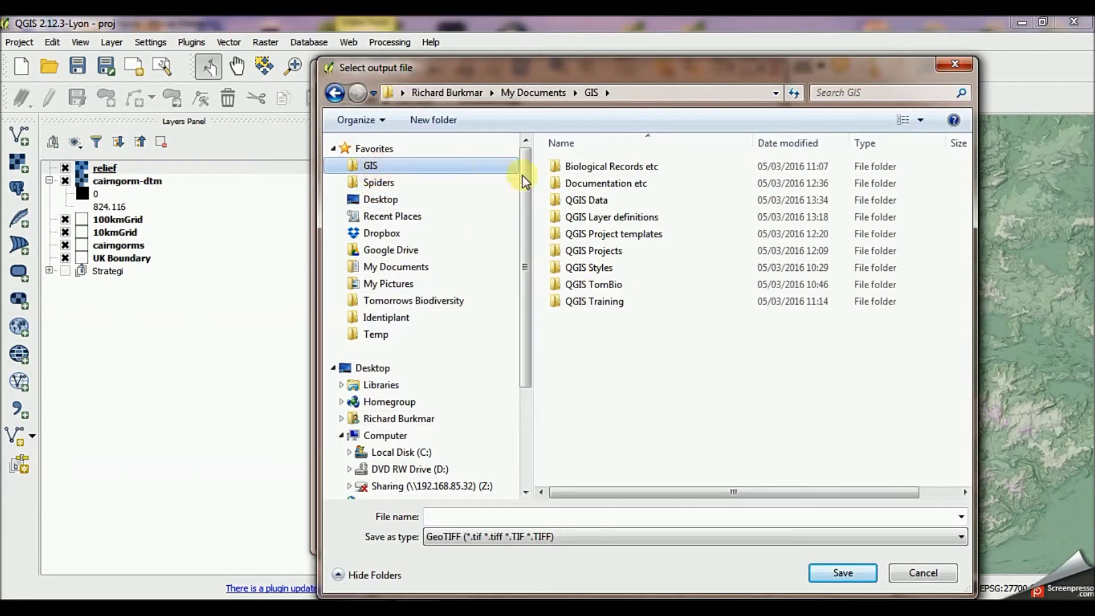
{"action": "double_click", "coordinate": [589, 201]}
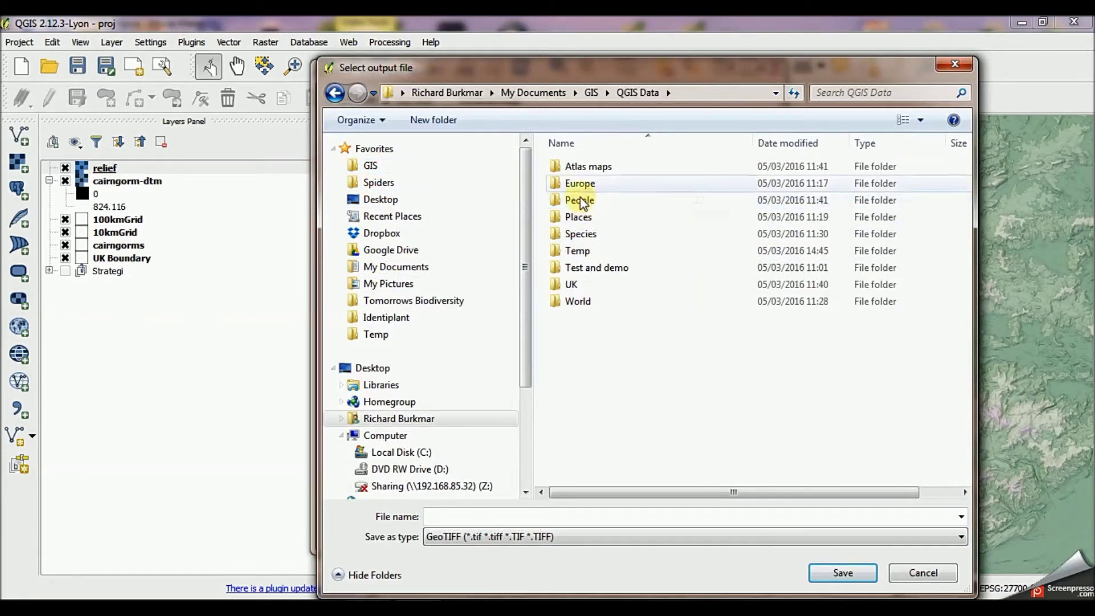
{"action": "double_click", "coordinate": [572, 252]}
{"action": "left_click", "coordinate": [573, 171]}
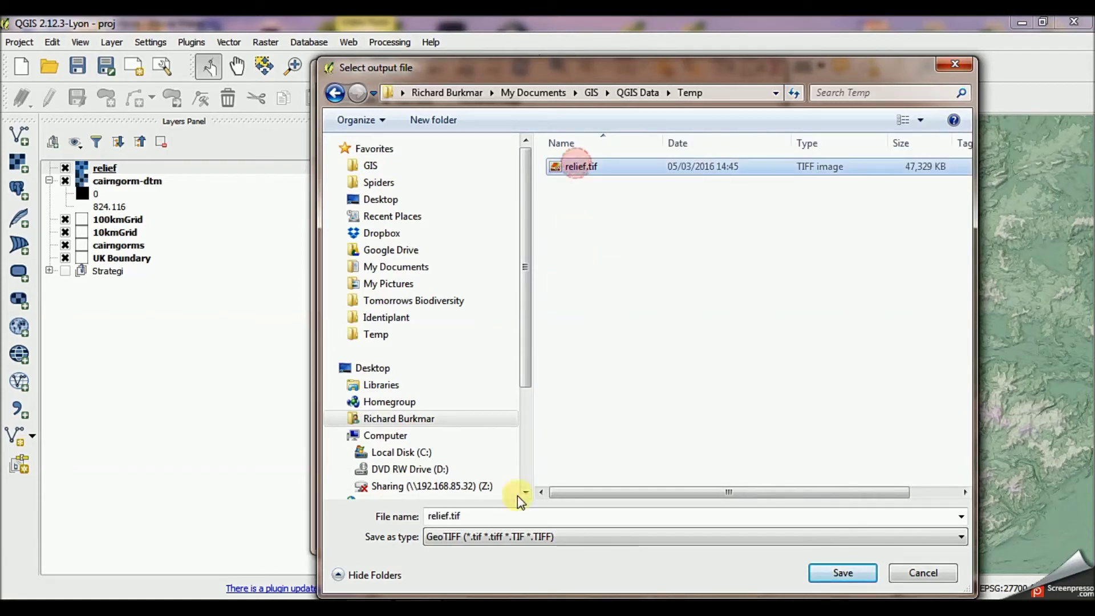
{"action": "double_click", "coordinate": [445, 516]}
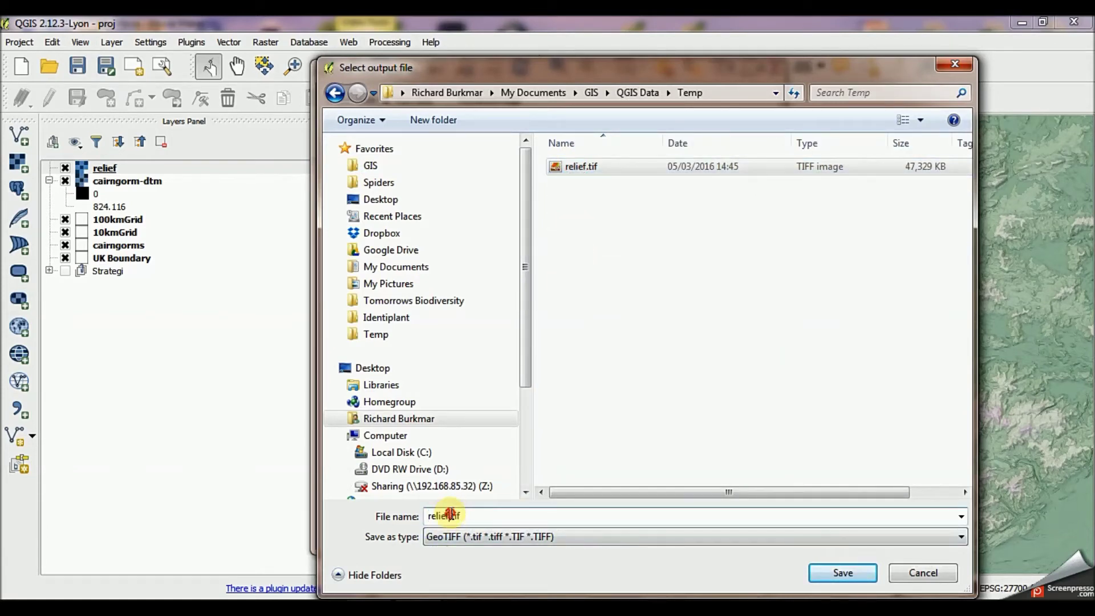
{"action": "type", "text": "2"}
{"action": "left_click", "coordinate": [843, 572]}
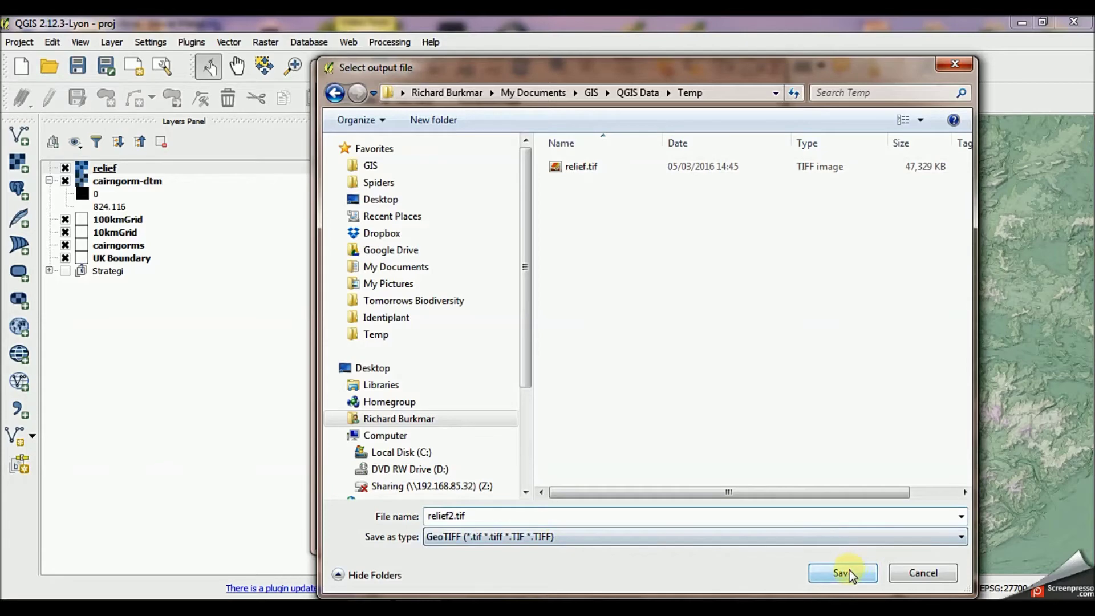
{"action": "left_click", "coordinate": [671, 530]}
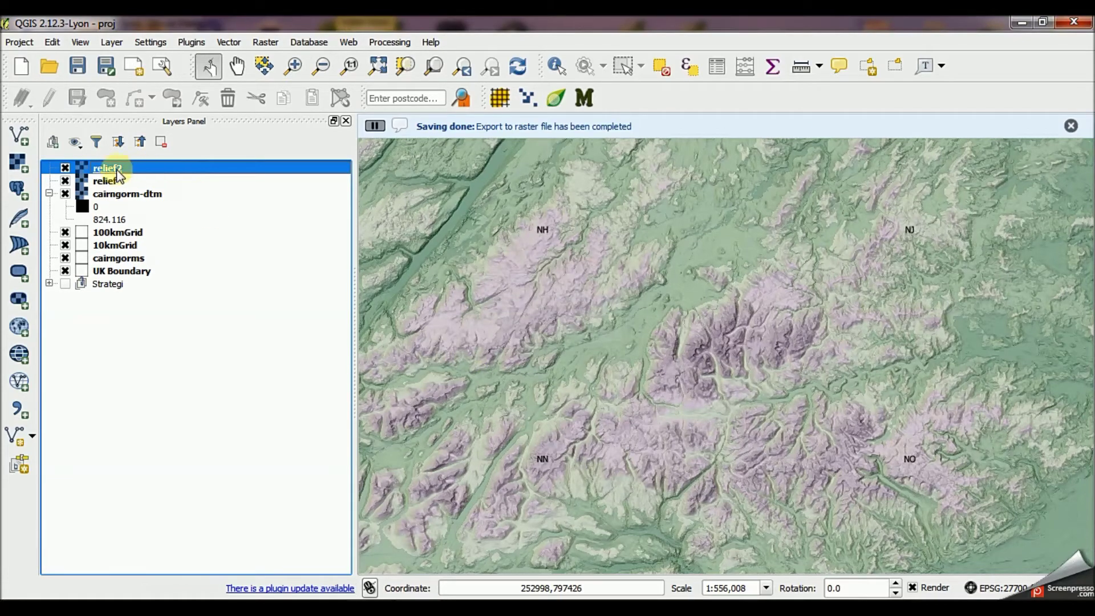
Remove the original relief layer from the project
{"action": "left_click", "coordinate": [115, 181]}
{"action": "right_click", "coordinate": [113, 180]}
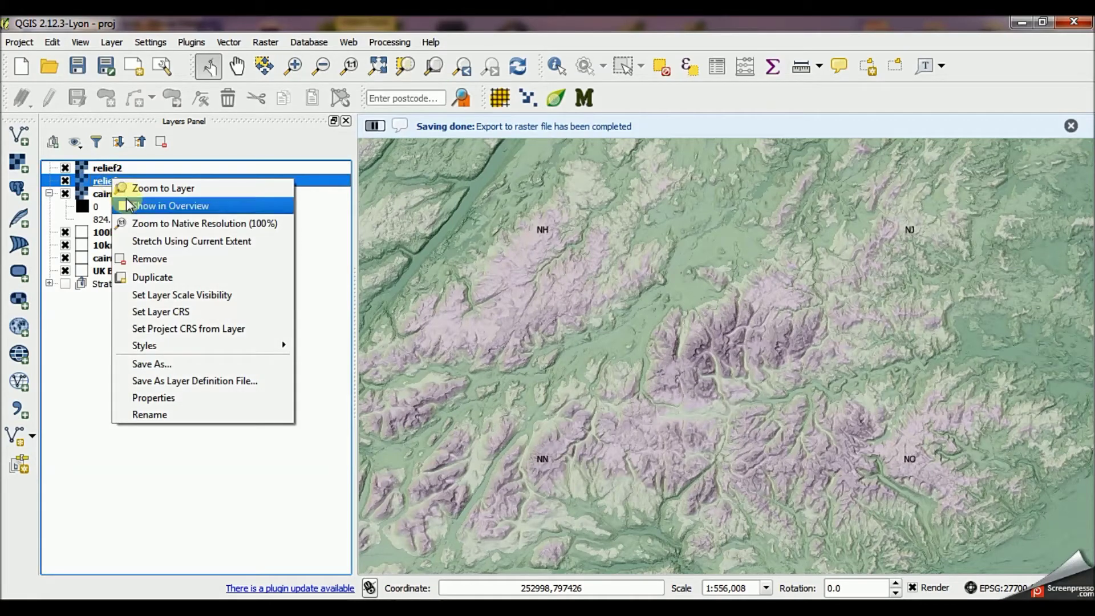
{"action": "left_click", "coordinate": [150, 259]}
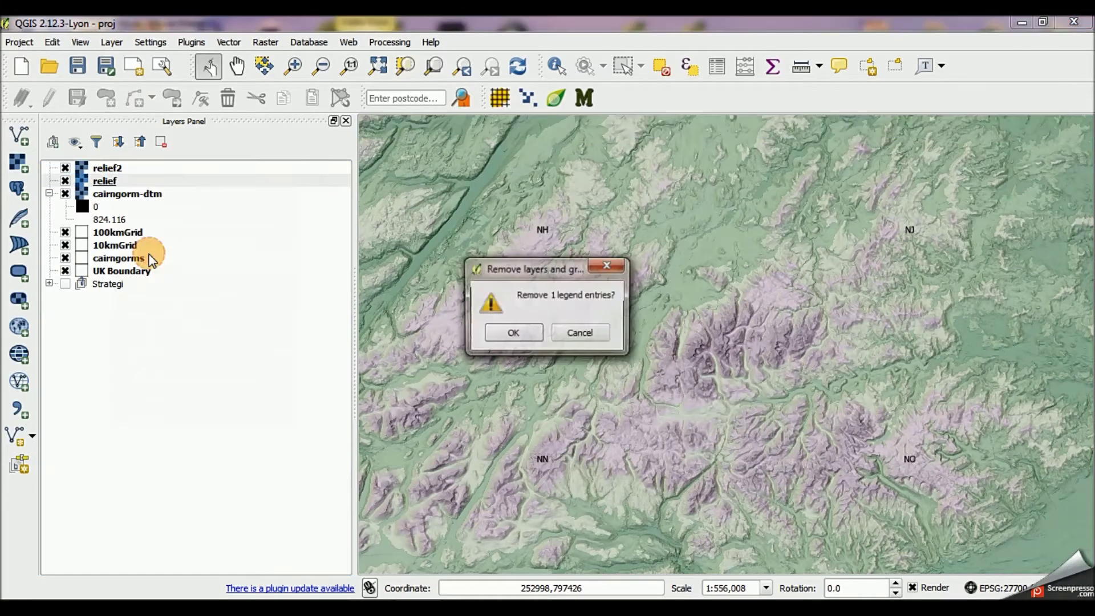
{"action": "left_click", "coordinate": [514, 334]}
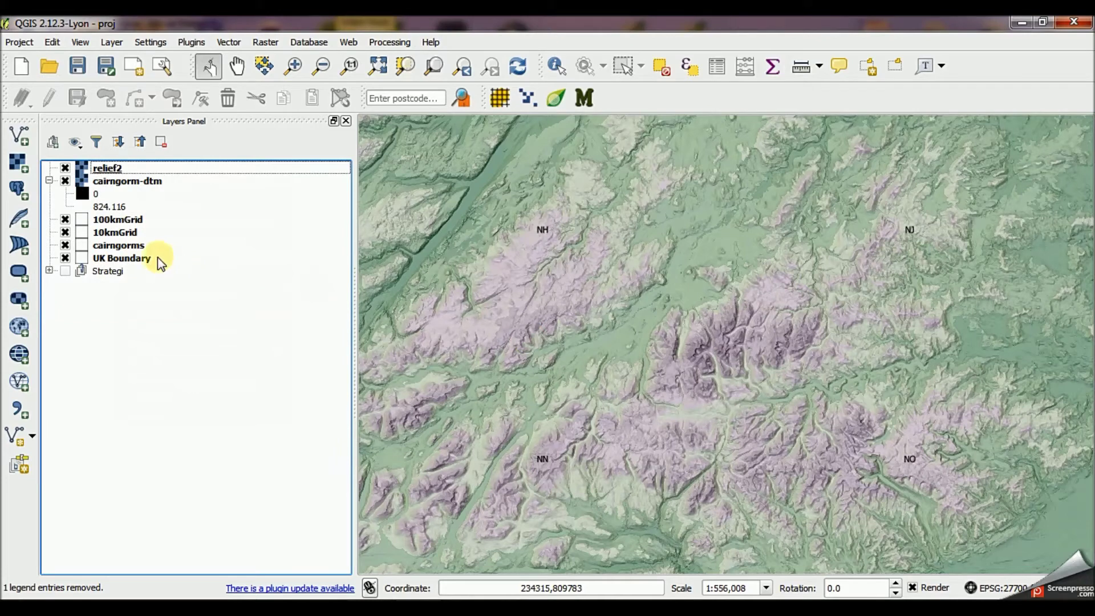
Move the cairngorms boundary layer to the top of the layer list
{"action": "left_click", "coordinate": [139, 247]}
{"action": "left_click_drag", "start_coordinate": [120, 246], "coordinate": [180, 168]}
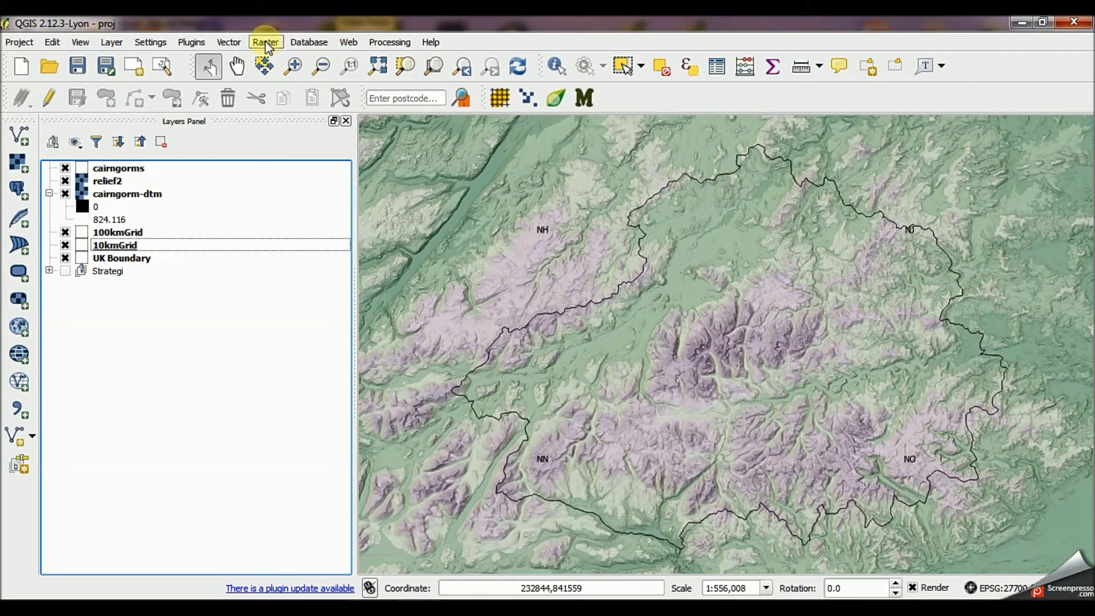
{"action": "left_click", "coordinate": [268, 47]}
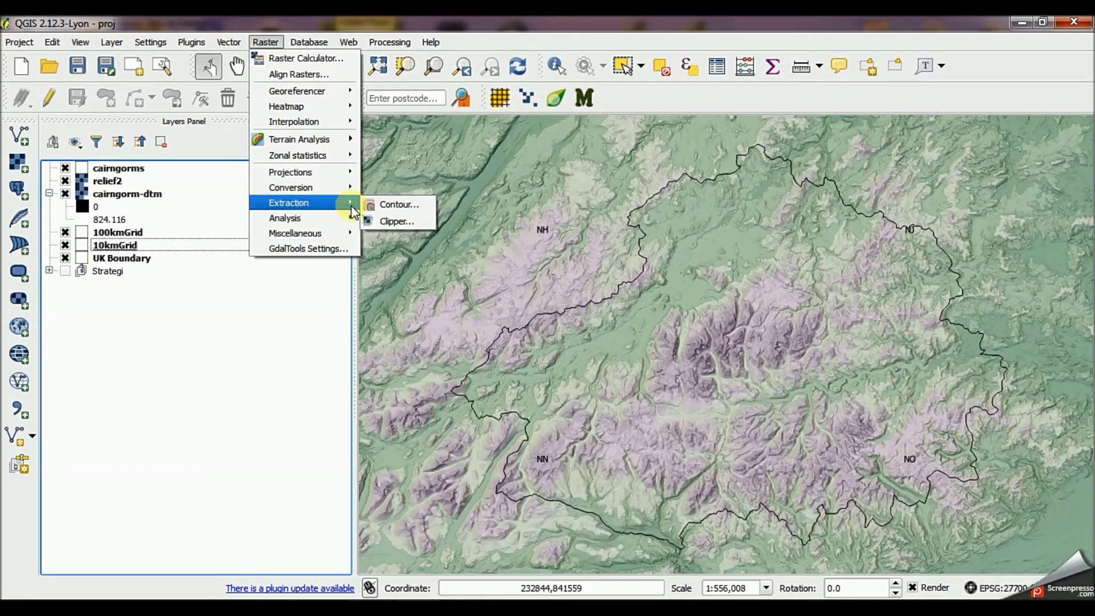
Set up the Clipper with input relief2 and output file relief-clip.tif
{"action": "left_click", "coordinate": [398, 224]}
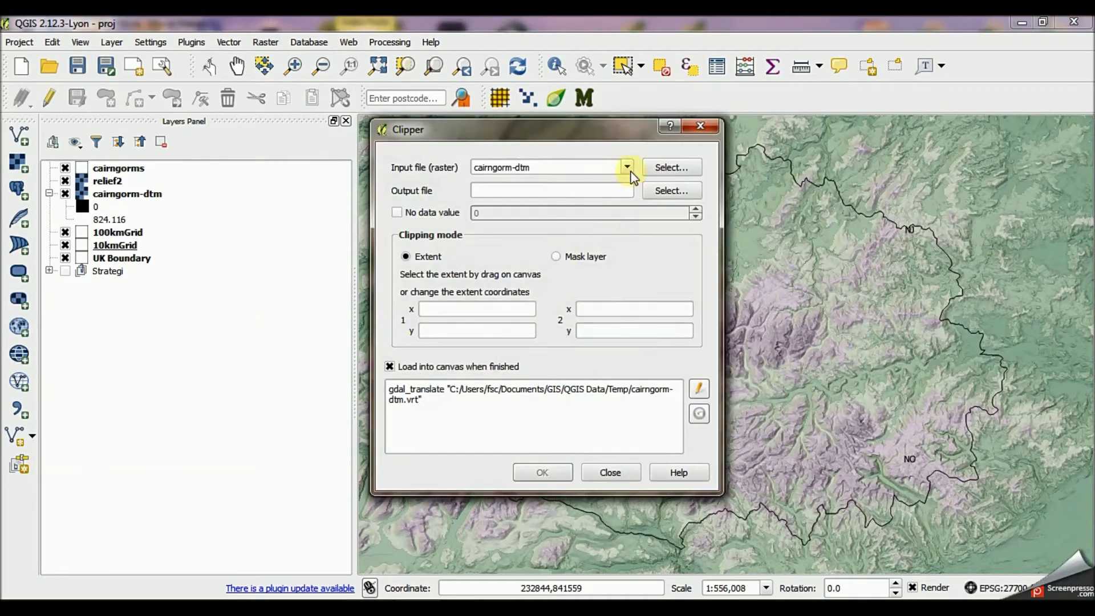
{"action": "left_click", "coordinate": [628, 168]}
{"action": "left_click", "coordinate": [588, 193]}
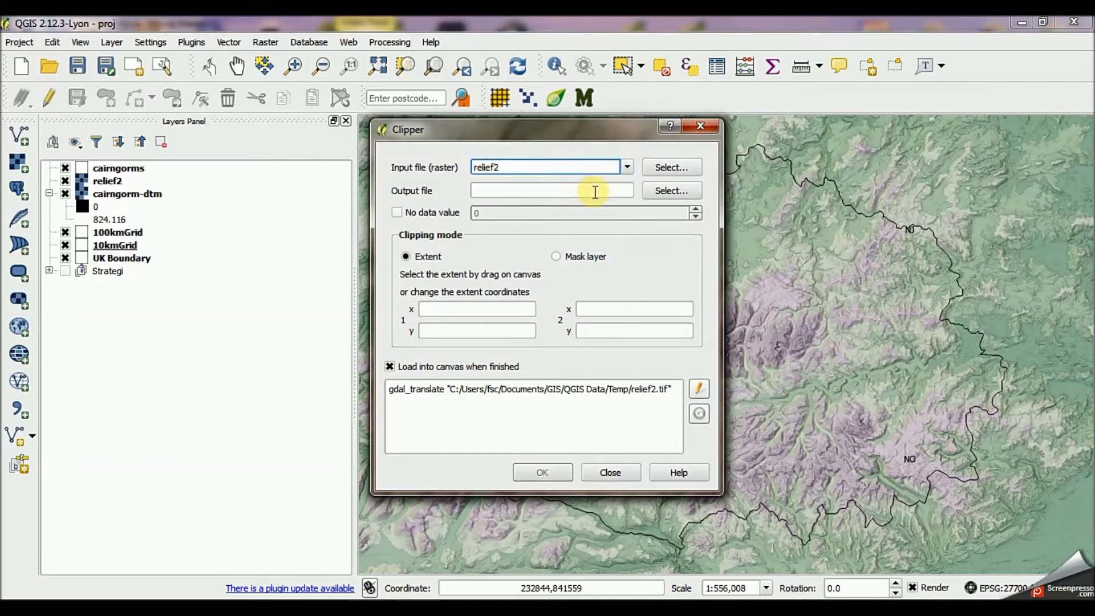
{"action": "left_click", "coordinate": [663, 191]}
{"action": "left_click", "coordinate": [591, 223]}
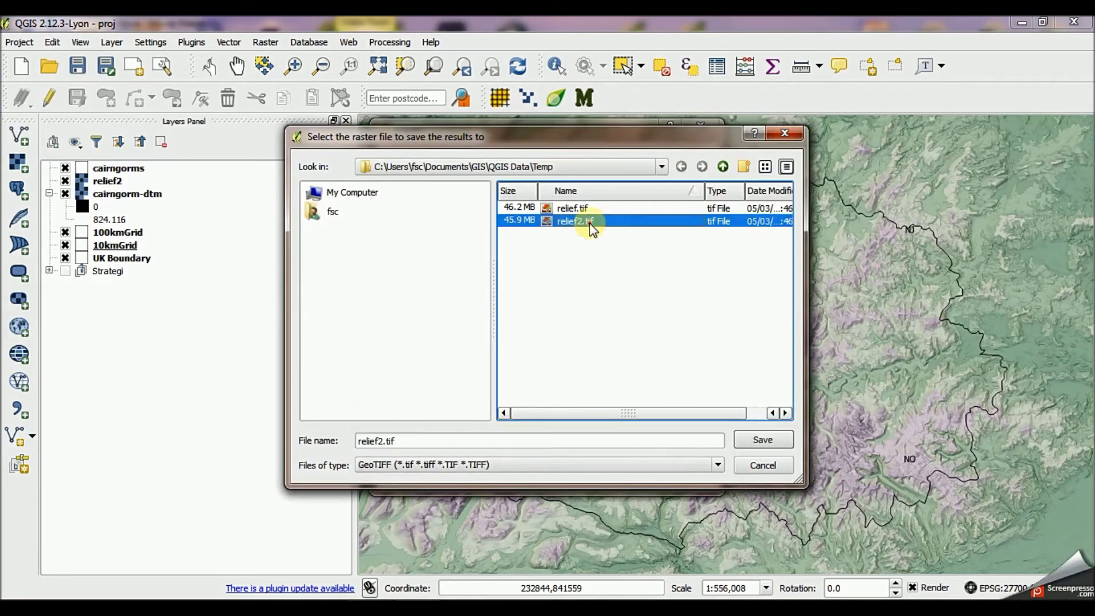
{"action": "left_click", "coordinate": [378, 440]}
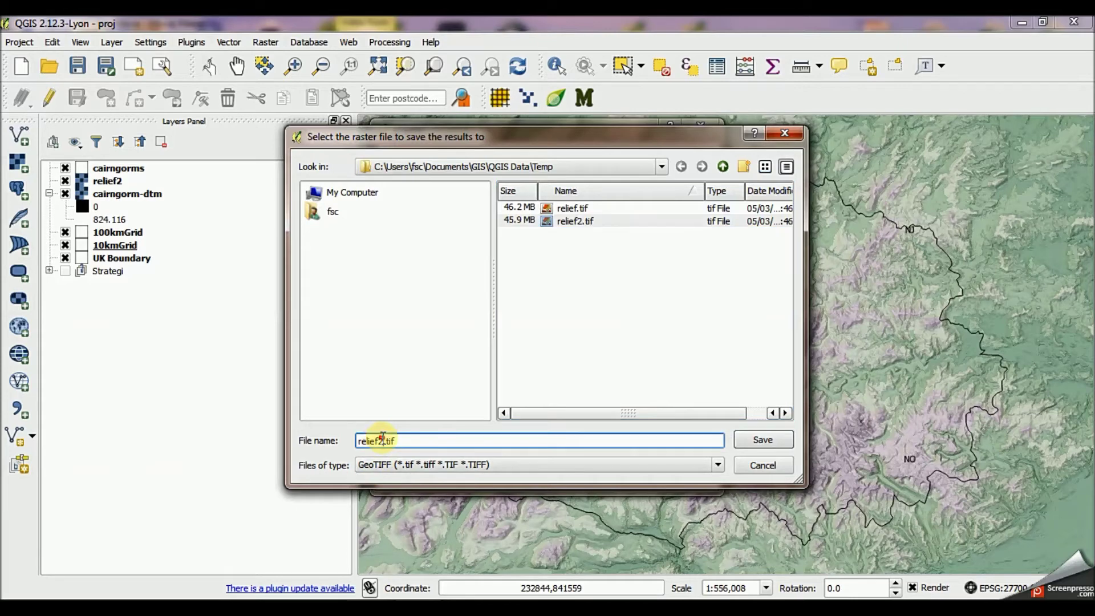
{"action": "key", "text": "BackSpace"}
{"action": "type", "text": "-clip"}
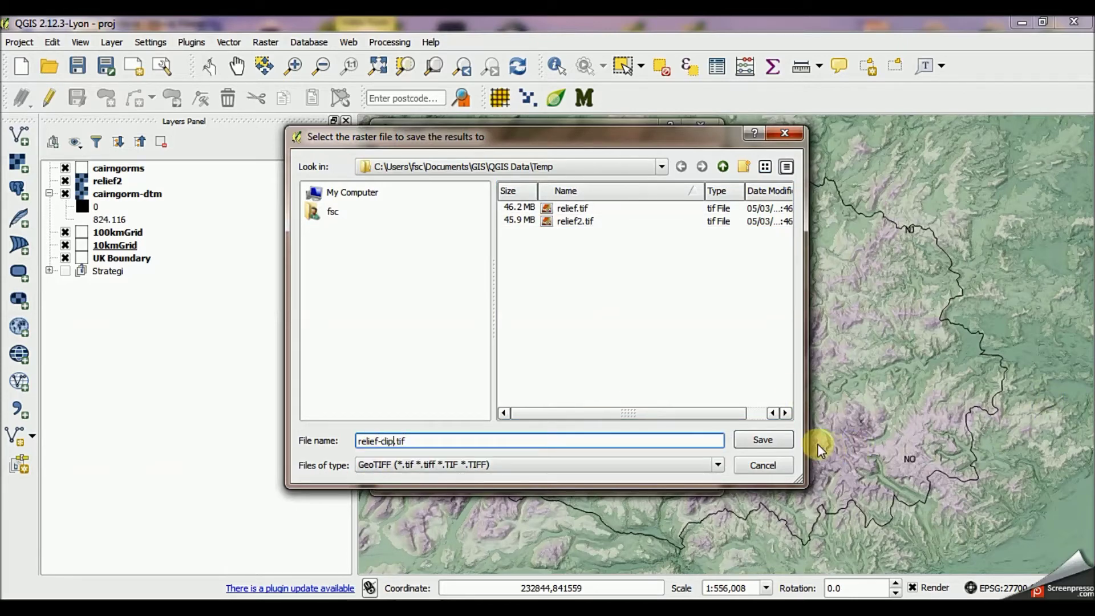
{"action": "left_click", "coordinate": [774, 444]}
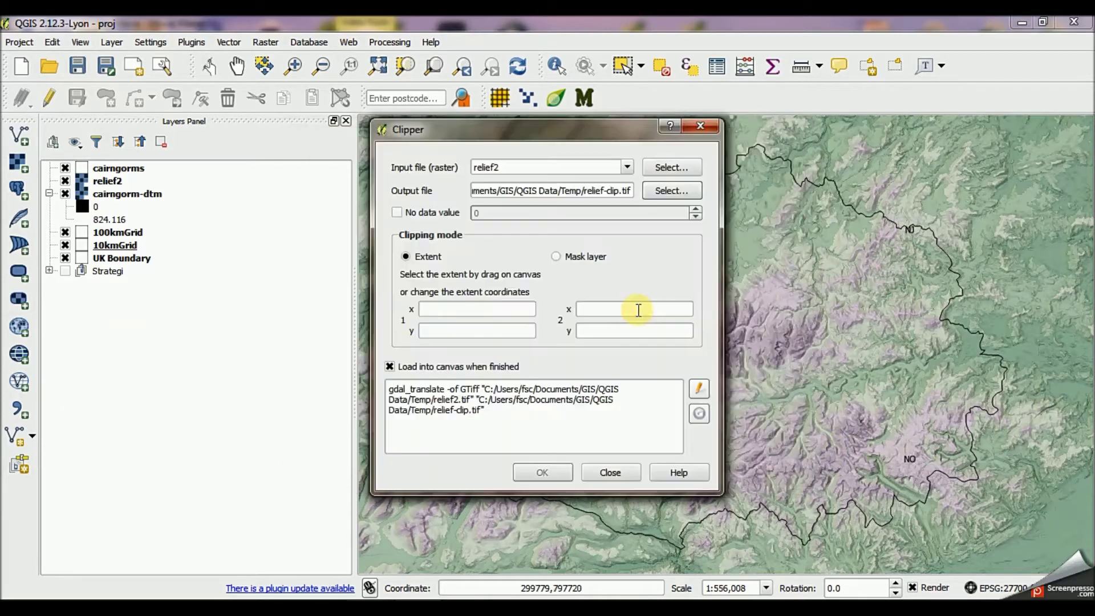
Clip using the cairngorms mask layer, then close the Clipper
{"action": "left_click", "coordinate": [557, 257]}
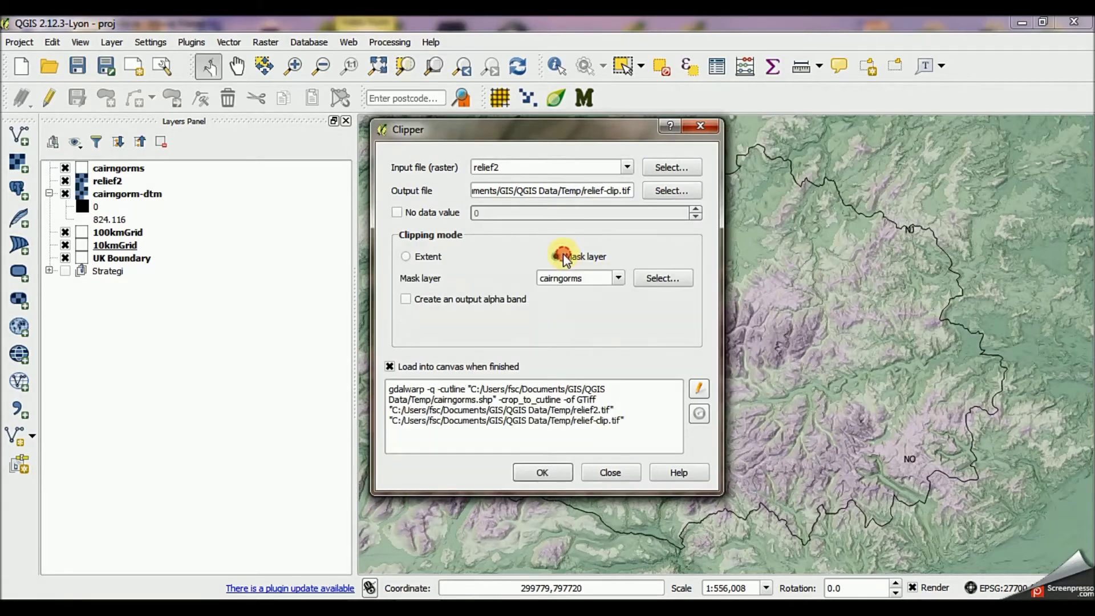
{"action": "left_click", "coordinate": [616, 282]}
{"action": "left_click", "coordinate": [579, 292]}
{"action": "left_click", "coordinate": [545, 472]}
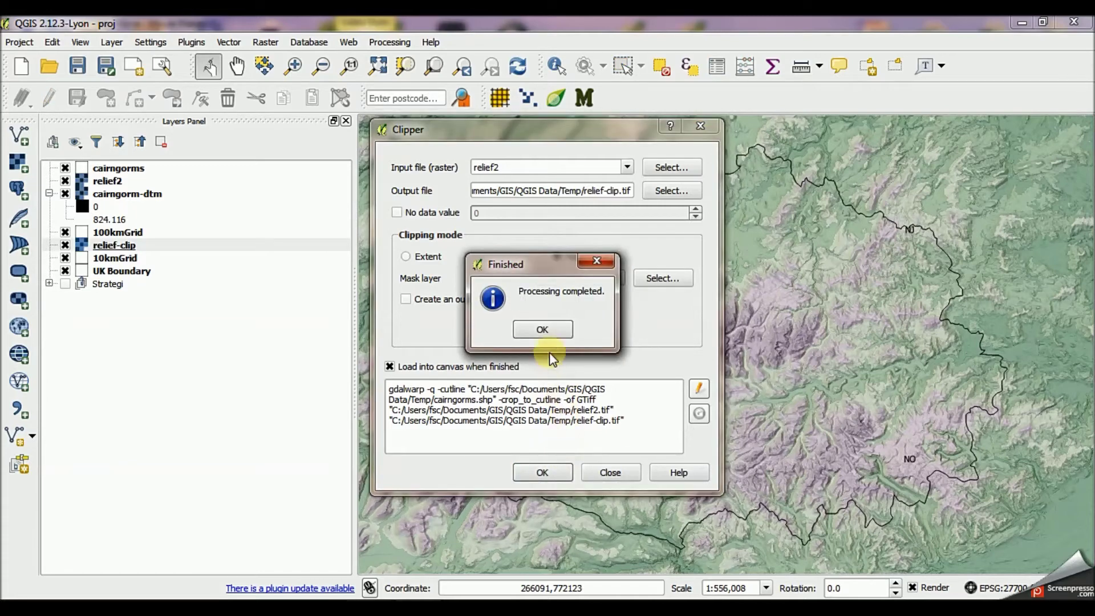
{"action": "left_click", "coordinate": [558, 336]}
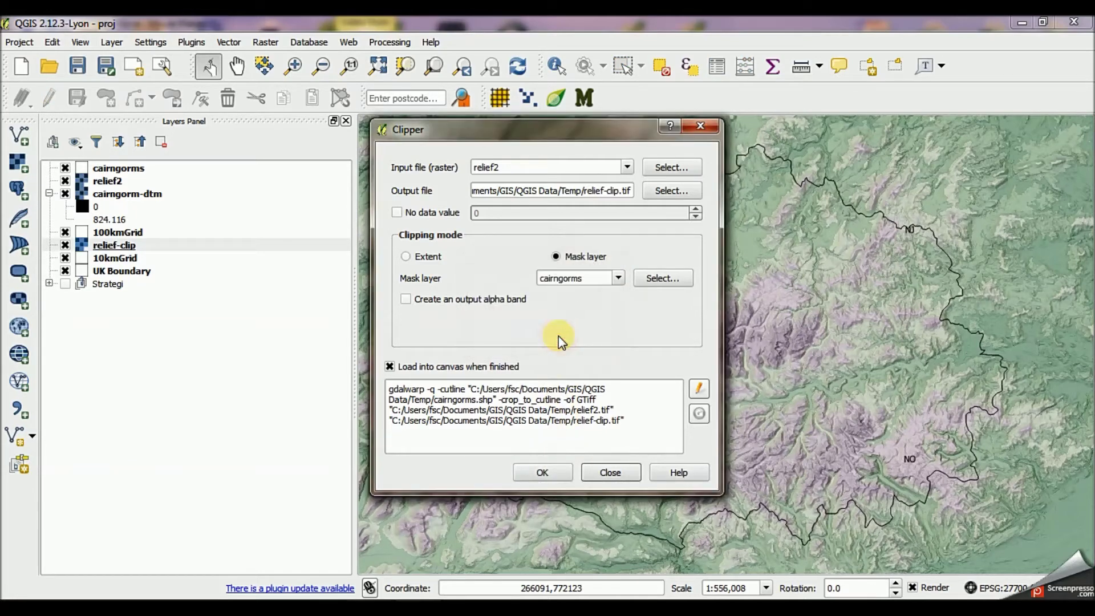
{"action": "left_click", "coordinate": [605, 471]}
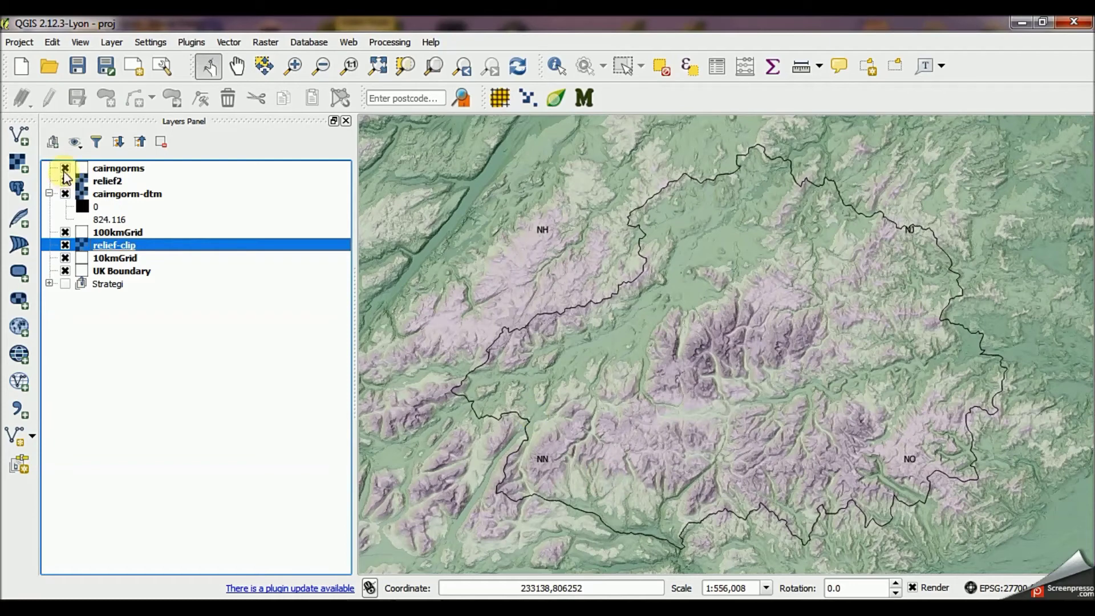
Hide the unclipped rasters and remove the relief2 layer
{"action": "left_click", "coordinate": [65, 181]}
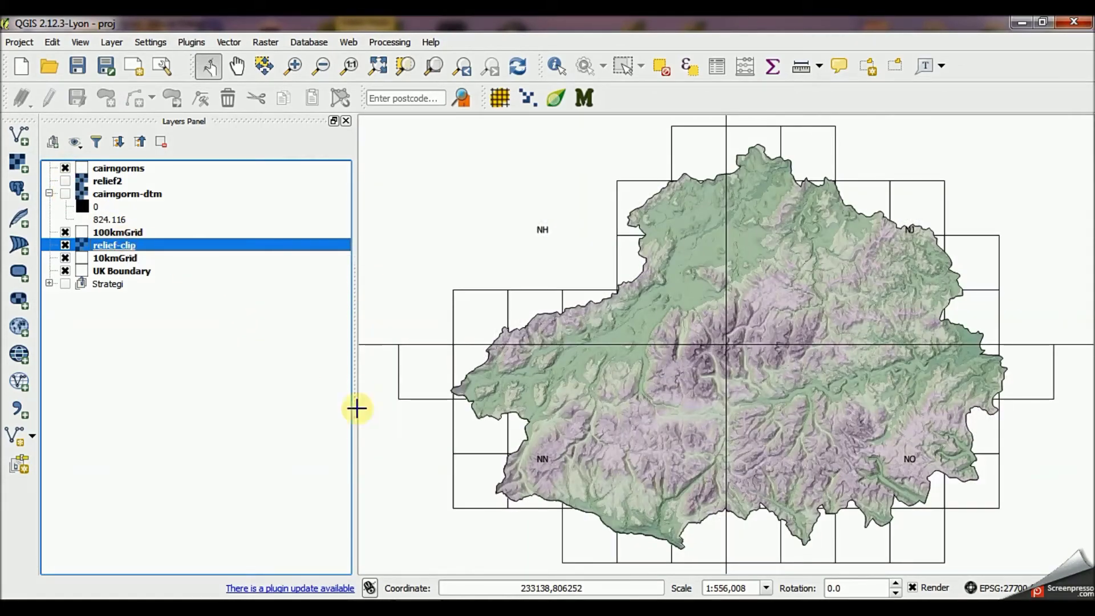
{"action": "left_click", "coordinate": [443, 459]}
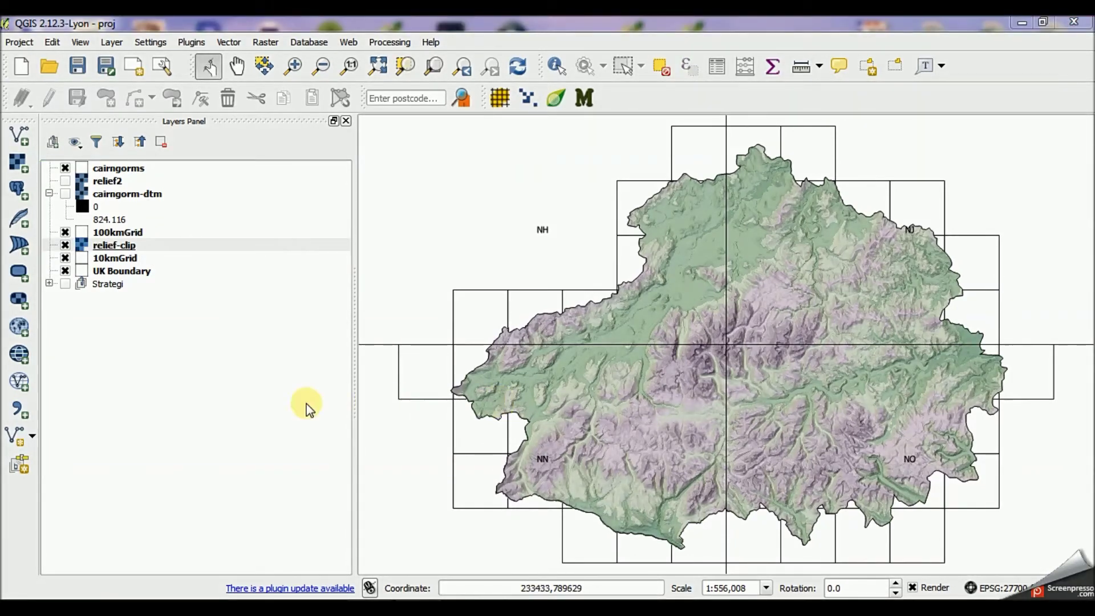
{"action": "right_click", "coordinate": [102, 181]}
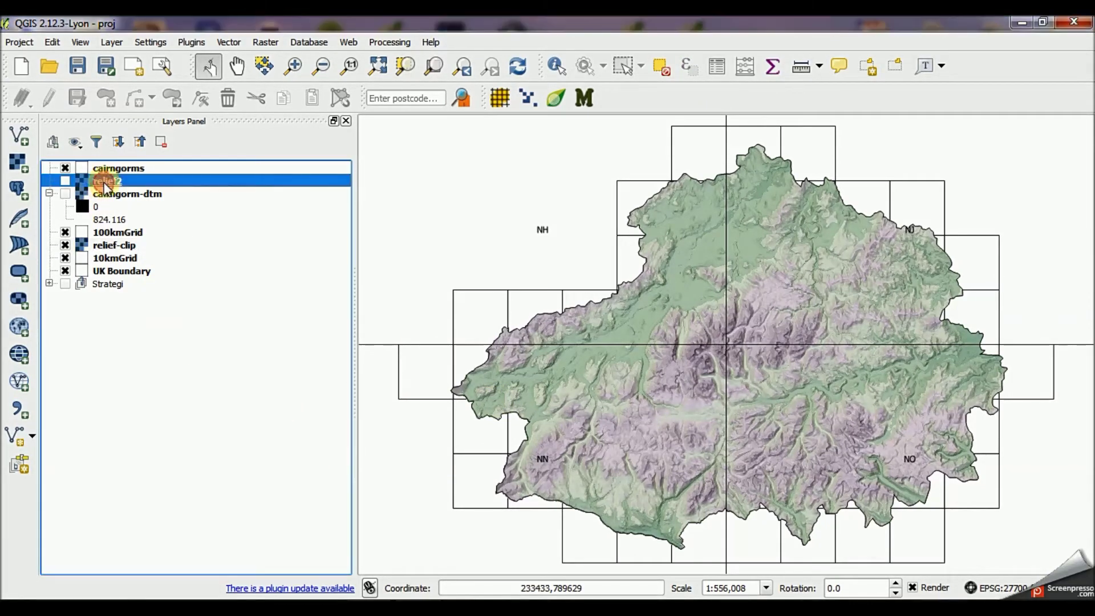
{"action": "left_click", "coordinate": [137, 261]}
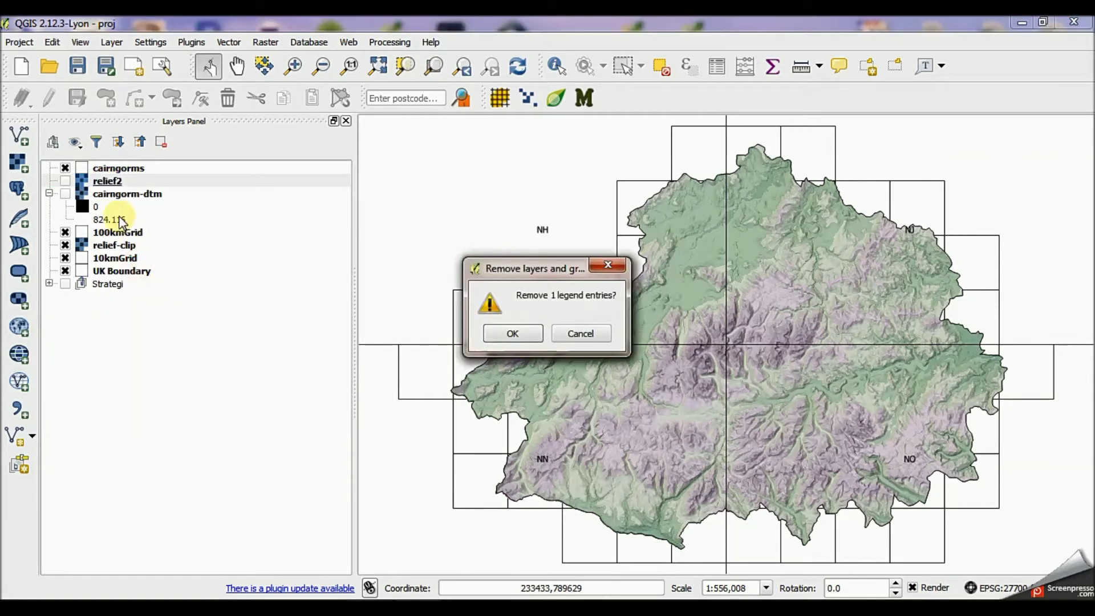
{"action": "left_click", "coordinate": [504, 333]}
Remove cairngorm-dtm and move relief-clip beneath all other layers
{"action": "right_click", "coordinate": [124, 182]}
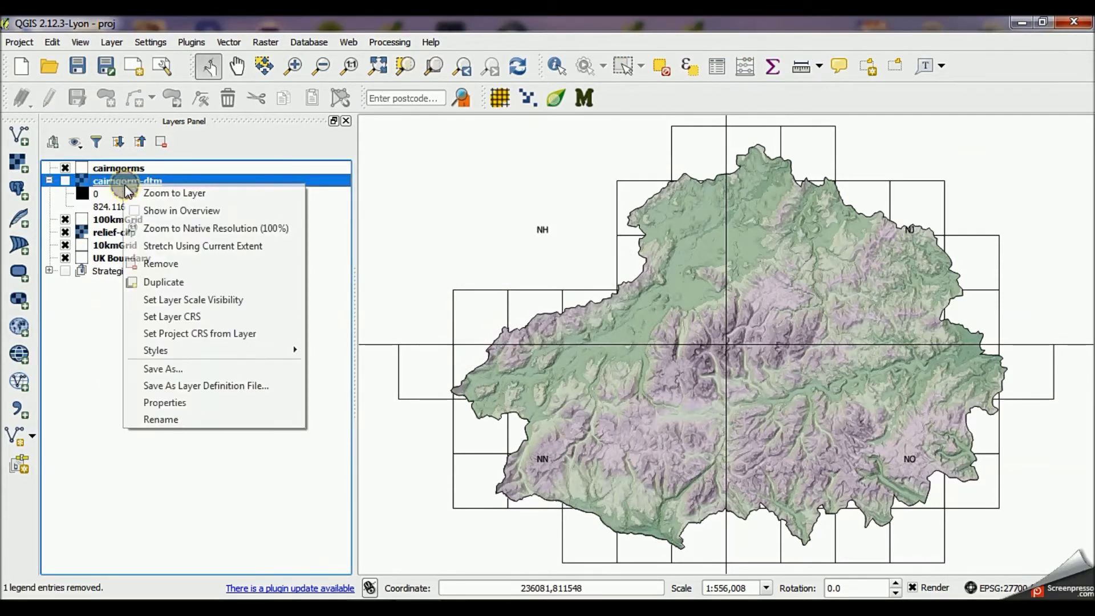
{"action": "left_click", "coordinate": [162, 263]}
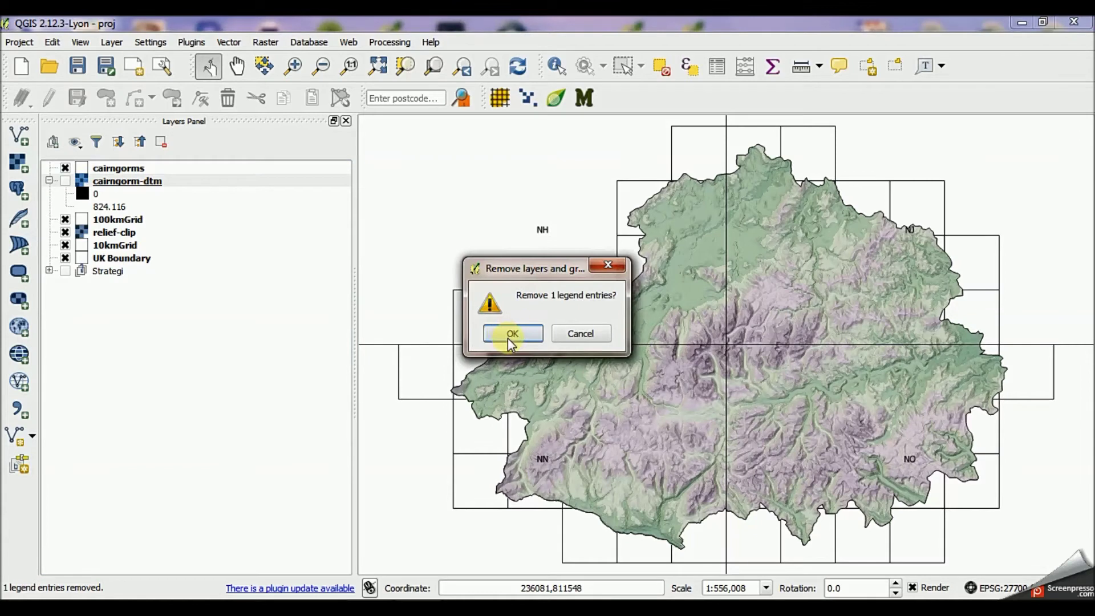
{"action": "left_click", "coordinate": [510, 335]}
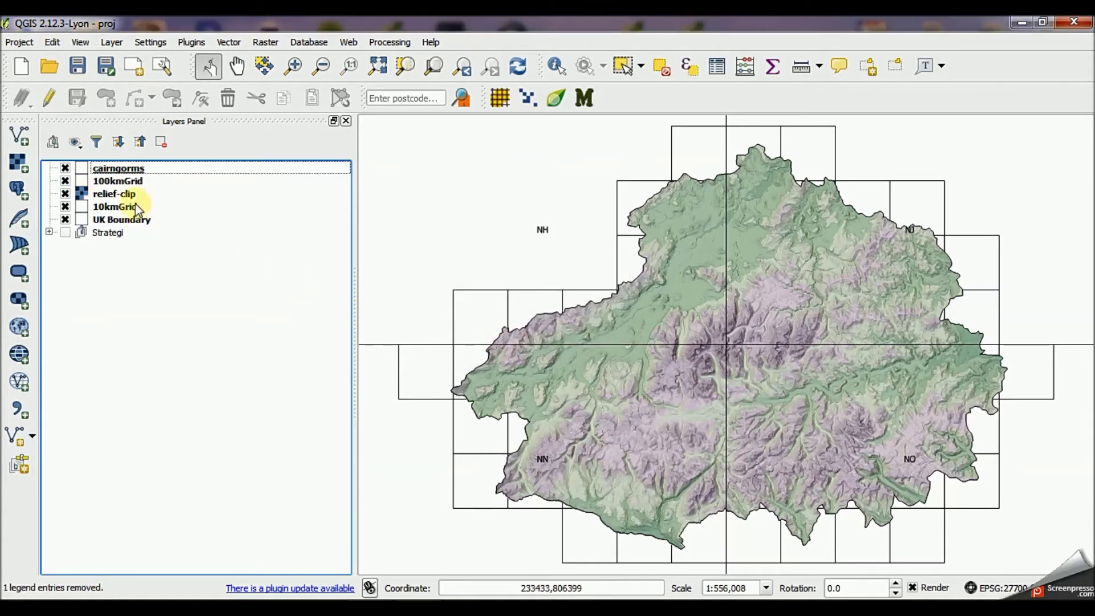
{"action": "left_click_drag", "start_coordinate": [120, 194], "coordinate": [131, 243]}
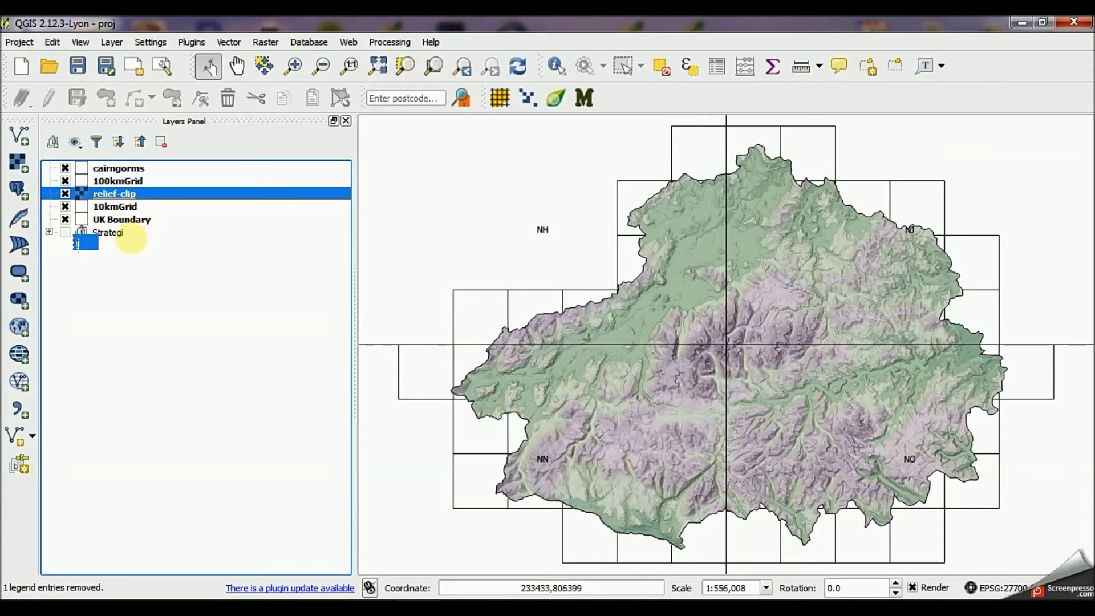
{"action": "left_click_drag", "start_coordinate": [130, 244], "coordinate": [133, 241]}
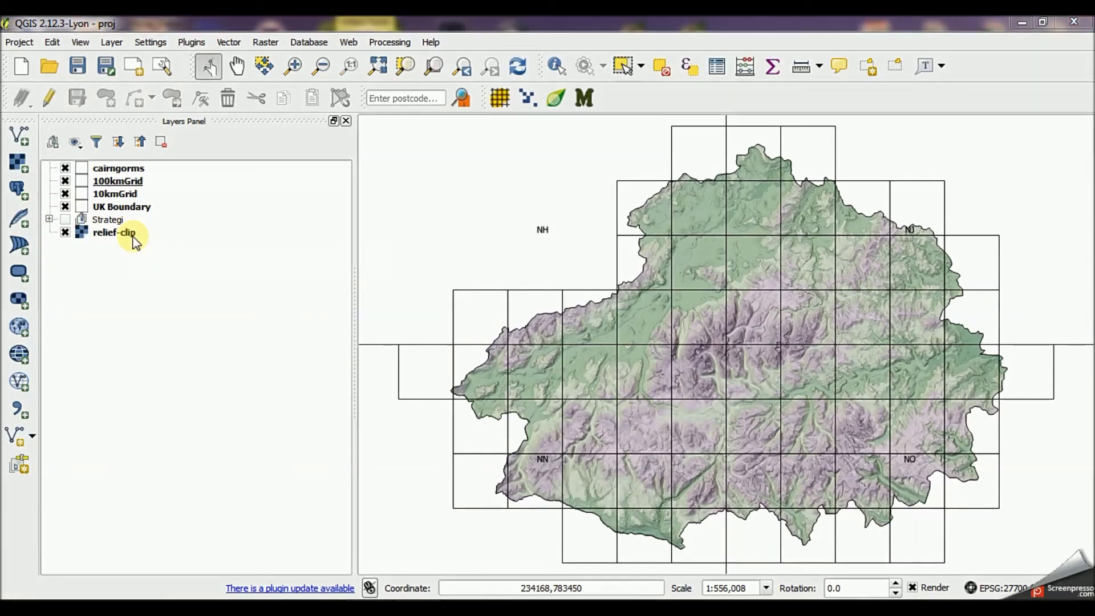
Expand the Strategi group and turn on primary_road, a_road, b_road and lakes_region
{"action": "left_click", "coordinate": [49, 219]}
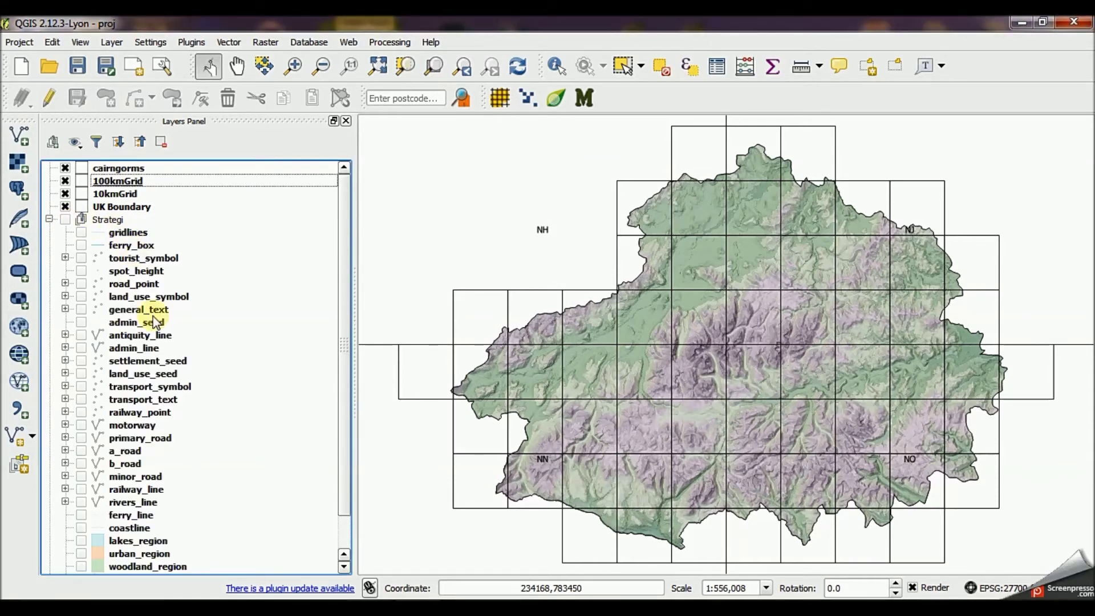
{"action": "left_click", "coordinate": [82, 437]}
{"action": "left_click", "coordinate": [81, 463]}
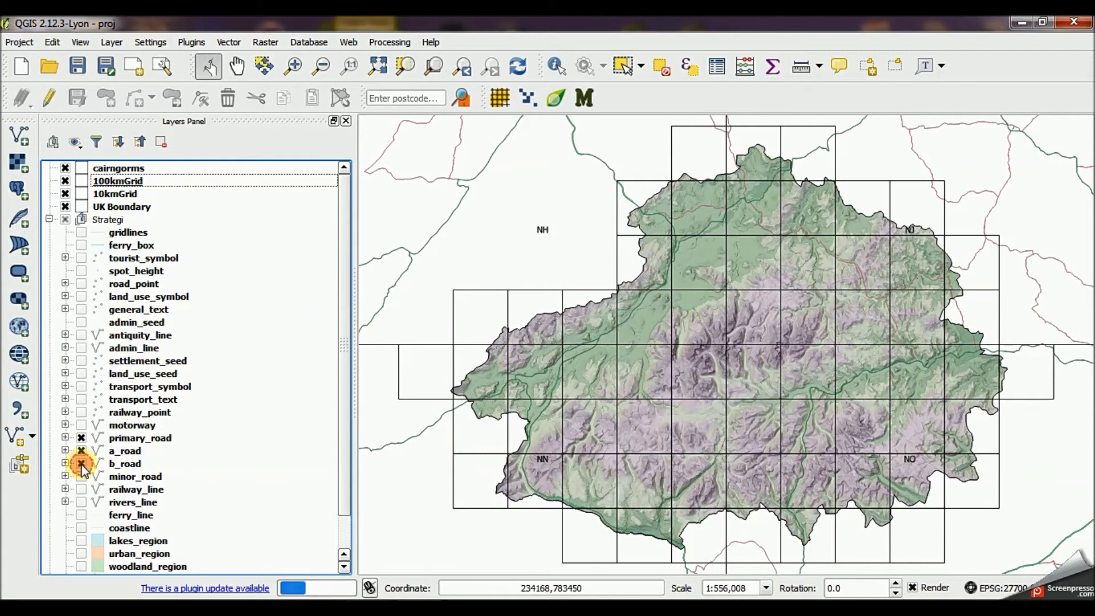
{"action": "left_click", "coordinate": [82, 540]}
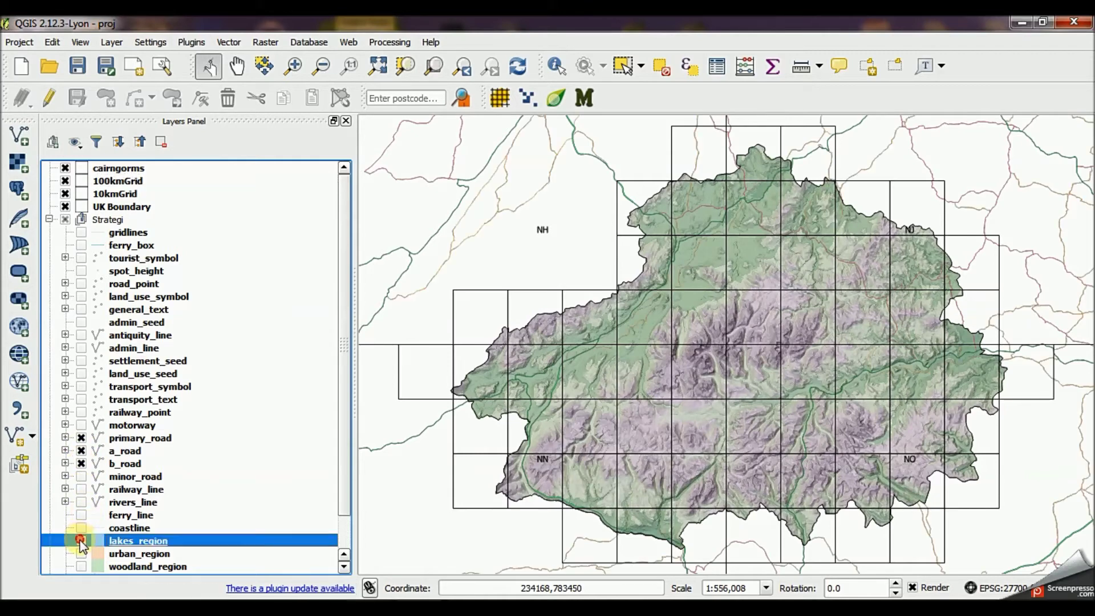
Give lakes_region a simple fill with dark blue fill and dark blue border
{"action": "double_click", "coordinate": [206, 536]}
{"action": "left_click", "coordinate": [220, 108]}
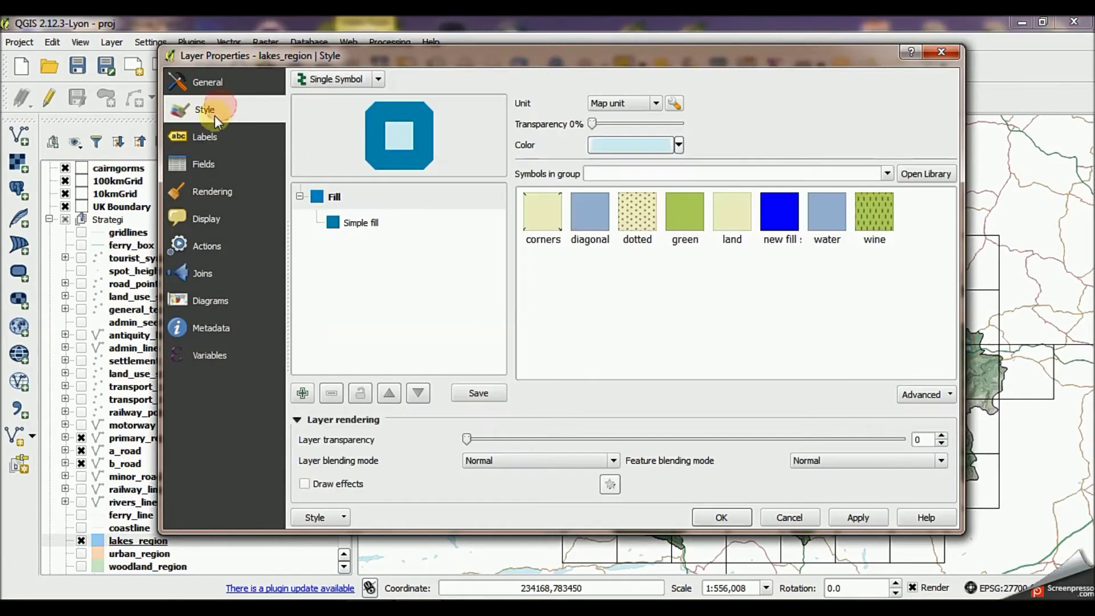
{"action": "left_click", "coordinate": [377, 221]}
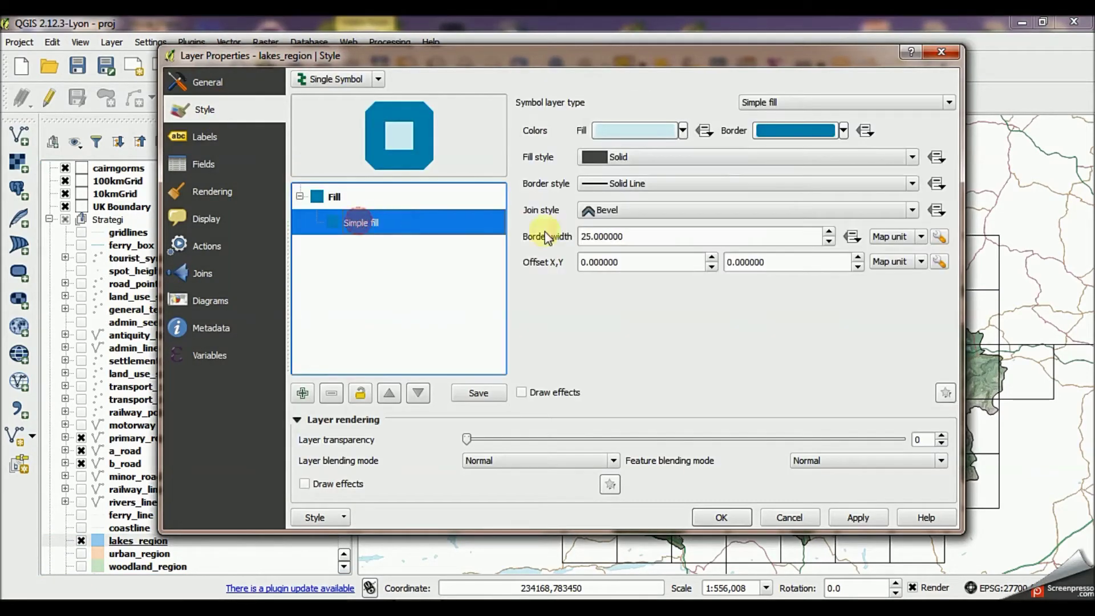
{"action": "left_click", "coordinate": [683, 131]}
{"action": "left_click", "coordinate": [632, 183]}
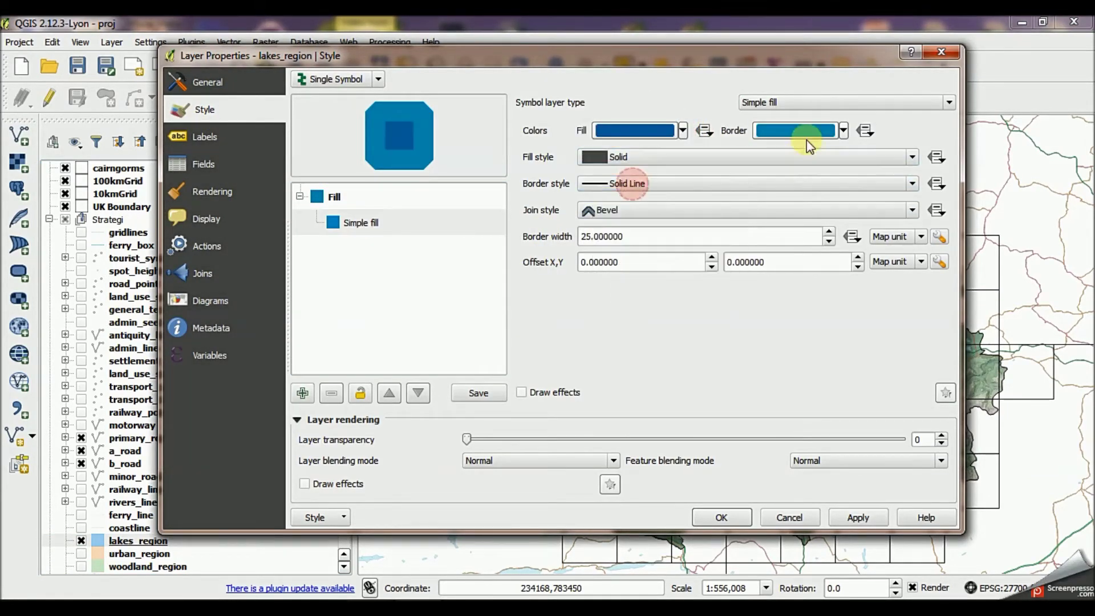
{"action": "left_click", "coordinate": [813, 131]}
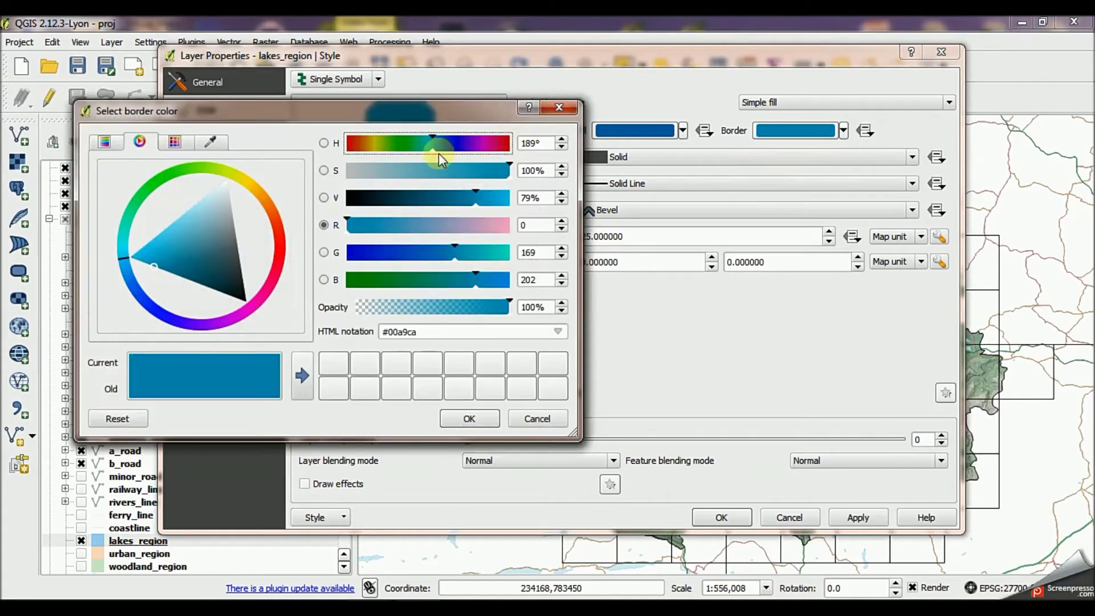
{"action": "left_click", "coordinate": [560, 109]}
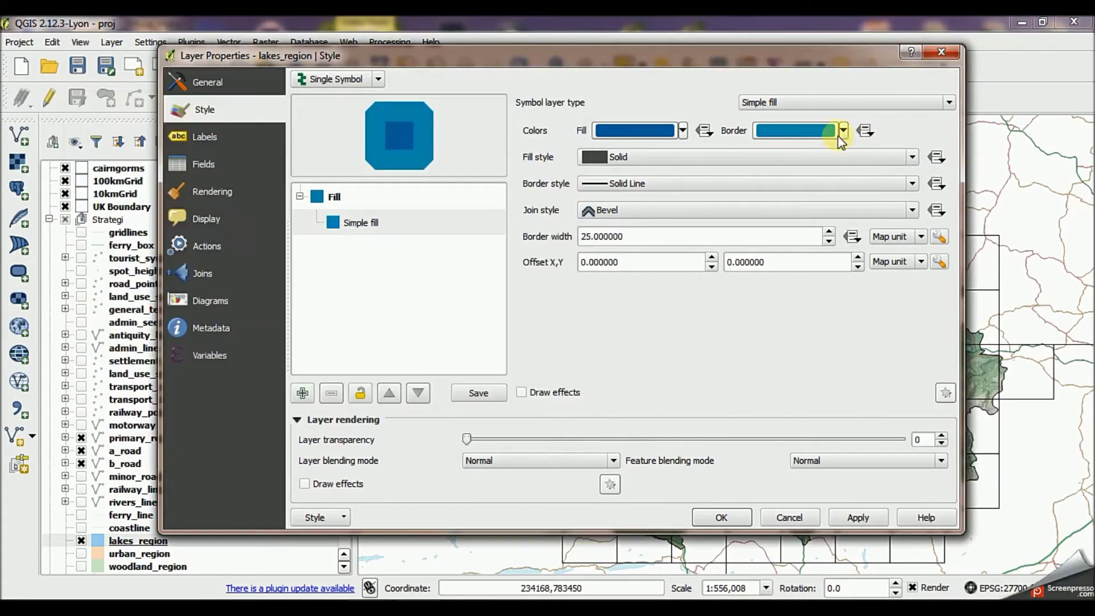
{"action": "left_click", "coordinate": [843, 131]}
{"action": "left_click", "coordinate": [774, 185]}
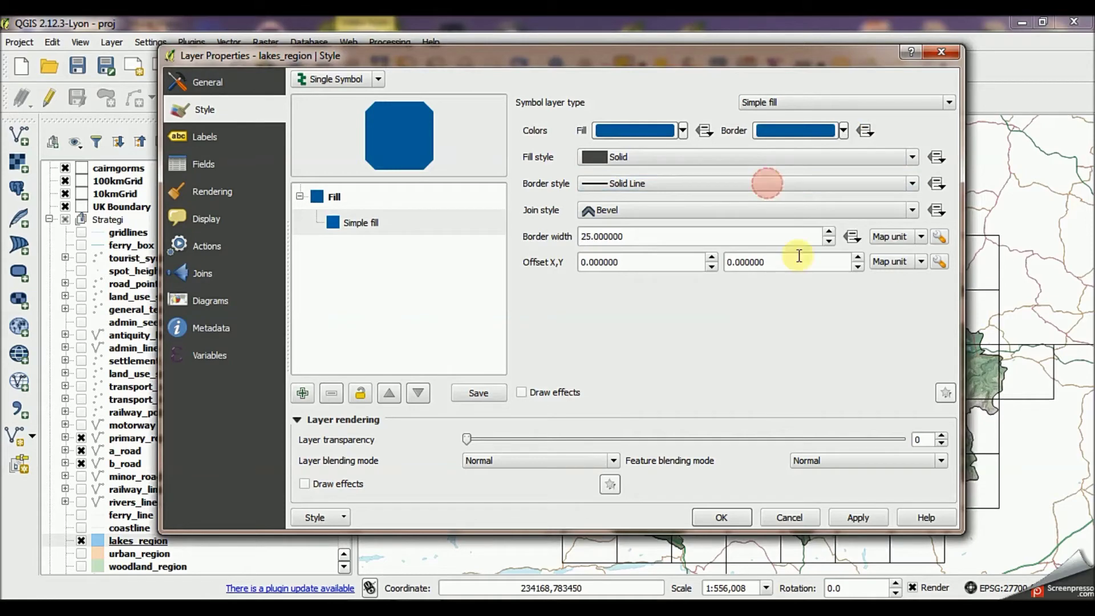
{"action": "left_click", "coordinate": [724, 516]}
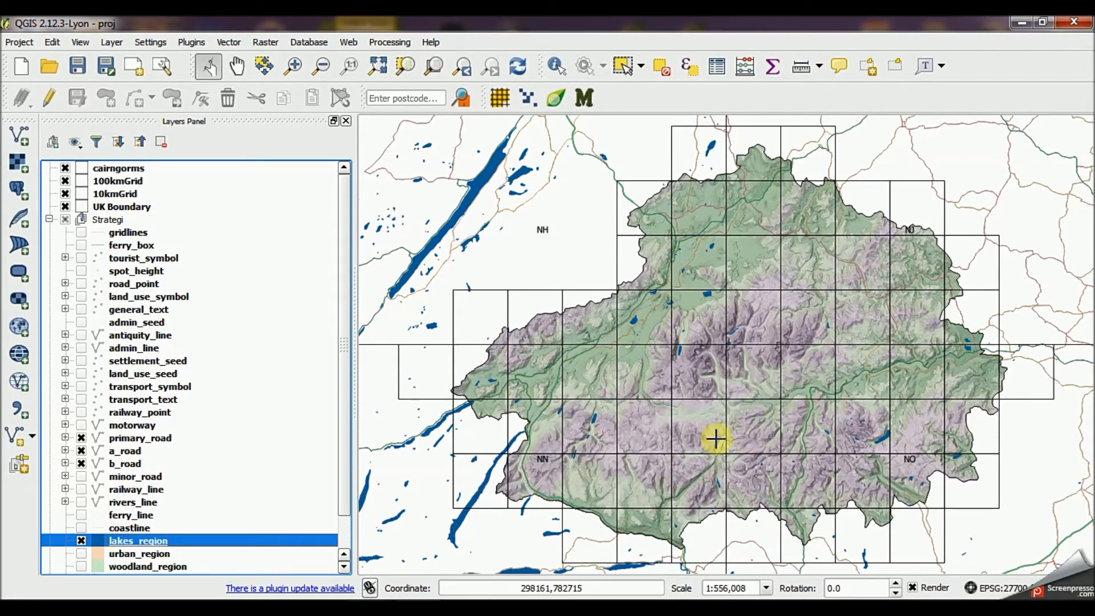
Switch primary_road to a single symbol with a red simple line
{"action": "left_click", "coordinate": [127, 440]}
{"action": "double_click", "coordinate": [128, 440]}
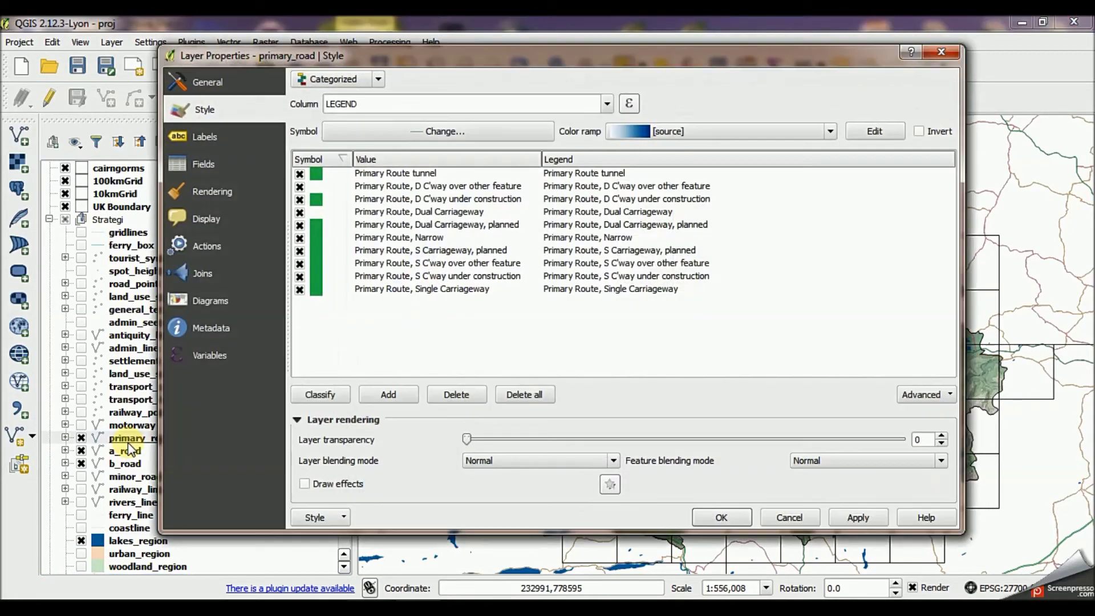
{"action": "left_click", "coordinate": [332, 79]}
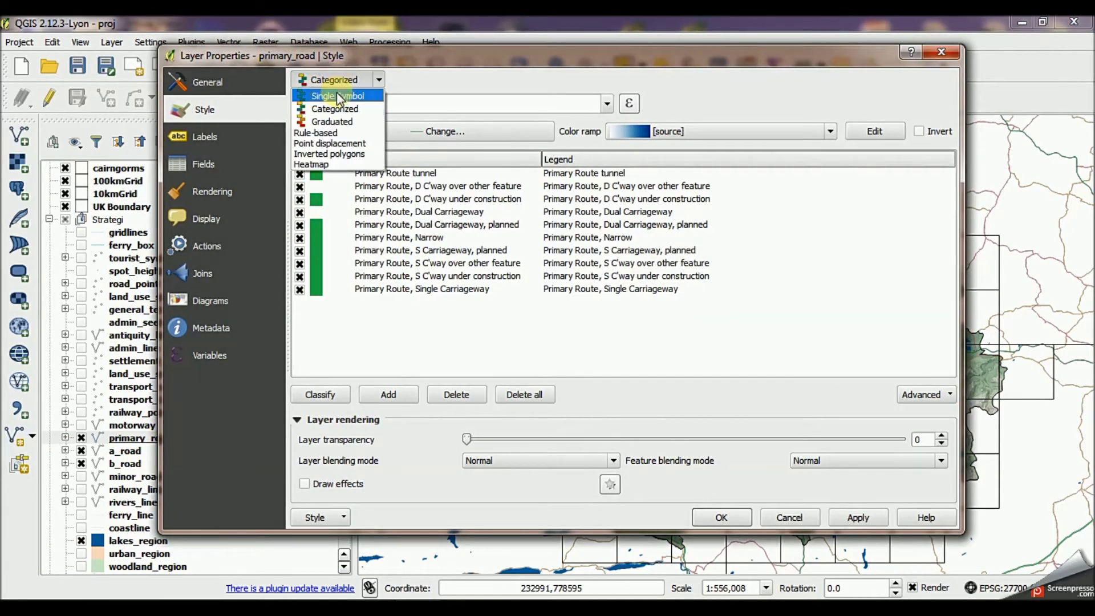
{"action": "left_click", "coordinate": [337, 92]}
{"action": "left_click", "coordinate": [361, 223]}
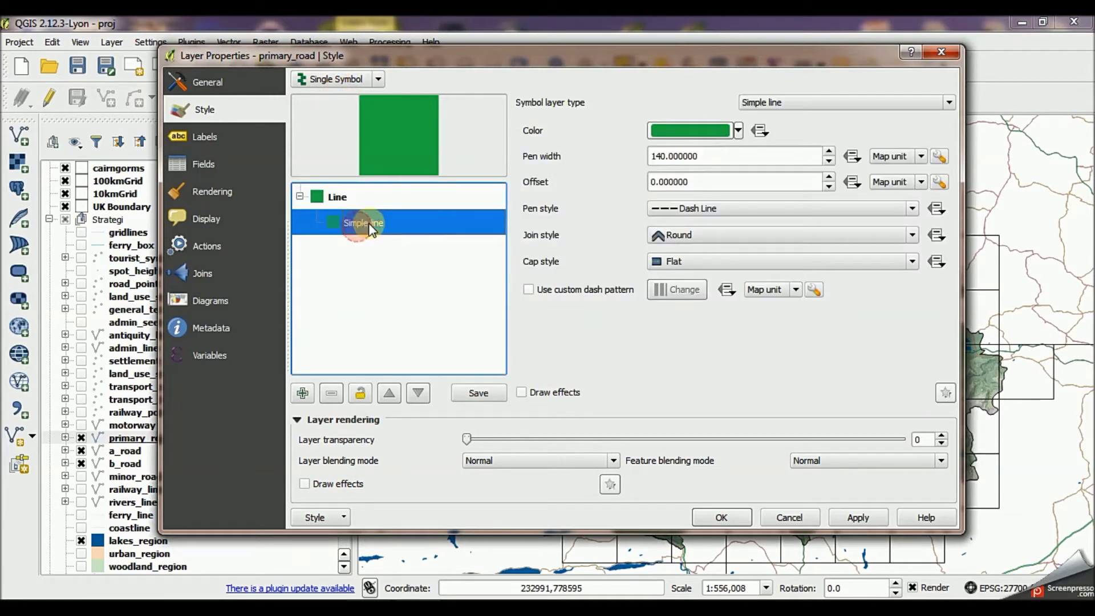
{"action": "left_click", "coordinate": [739, 132]}
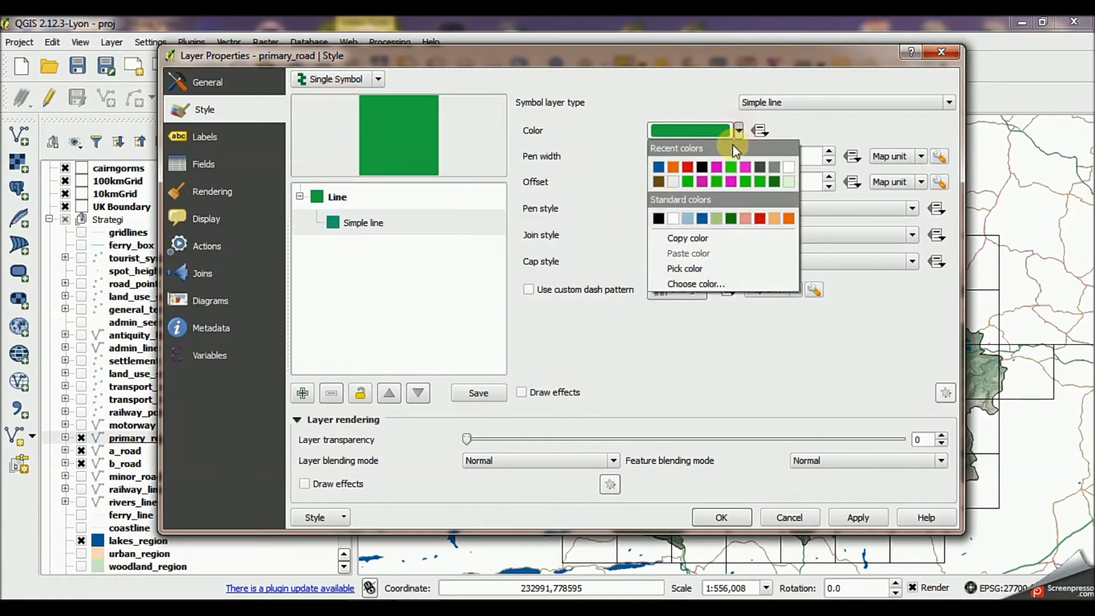
{"action": "left_click", "coordinate": [690, 164]}
Make the primary road line 0.35 mm wide and solid, and apply the style
{"action": "mouse_move", "coordinate": [717, 155]}
{"action": "left_mouse_down"}
{"action": "mouse_move", "coordinate": [650, 156]}
{"action": "mouse_move", "coordinate": [660, 145]}
{"action": "left_mouse_up"}
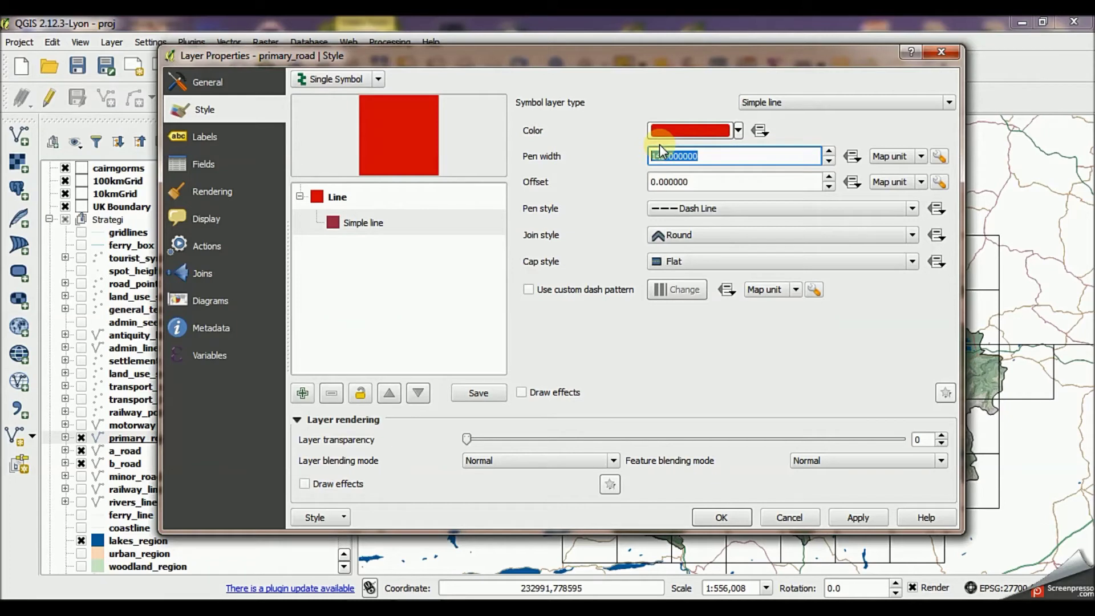
{"action": "type", "text": "0.35"}
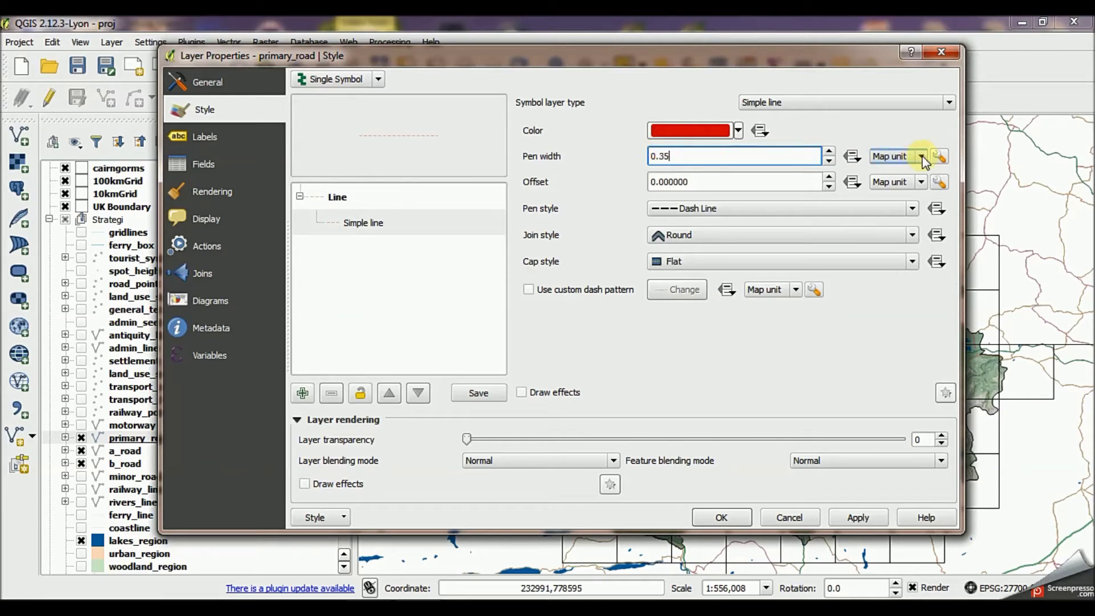
{"action": "left_click", "coordinate": [921, 156]}
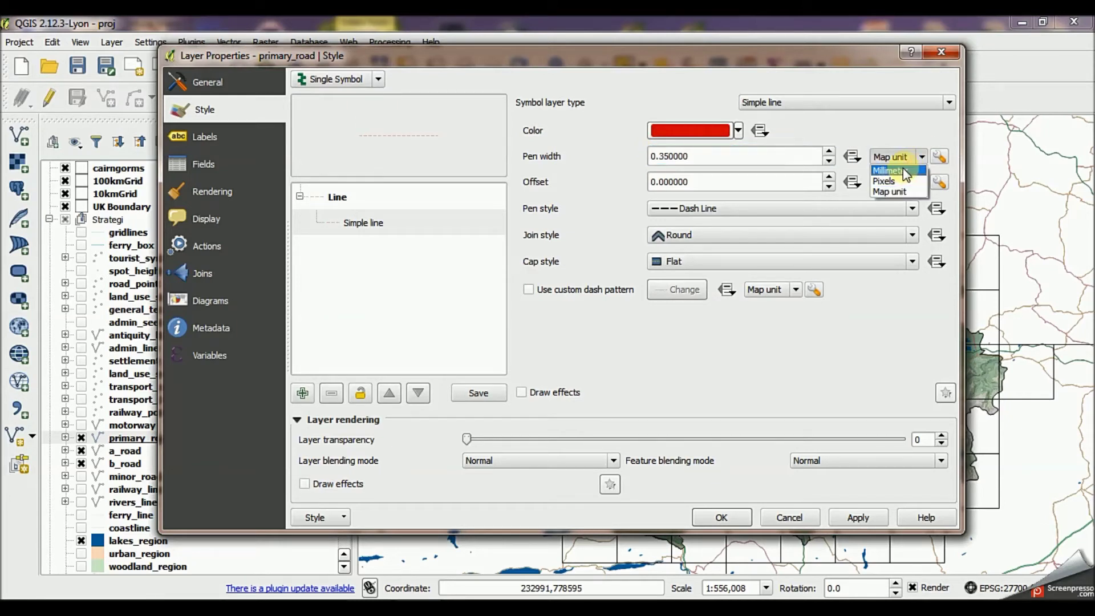
{"action": "left_click", "coordinate": [903, 169]}
{"action": "left_click", "coordinate": [820, 208]}
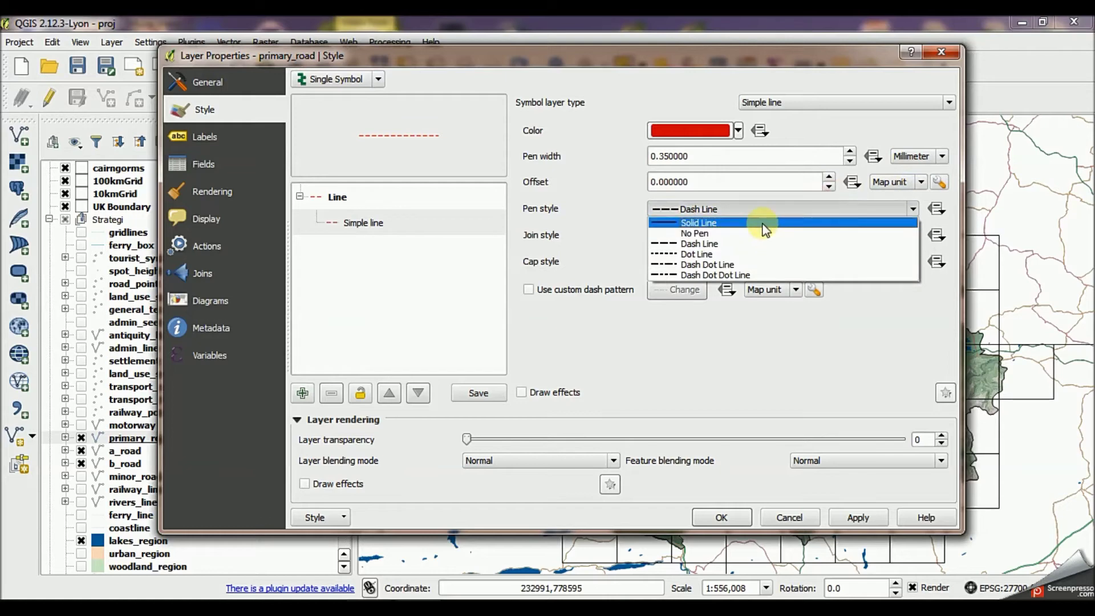
{"action": "left_click", "coordinate": [762, 223]}
{"action": "left_click", "coordinate": [710, 517]}
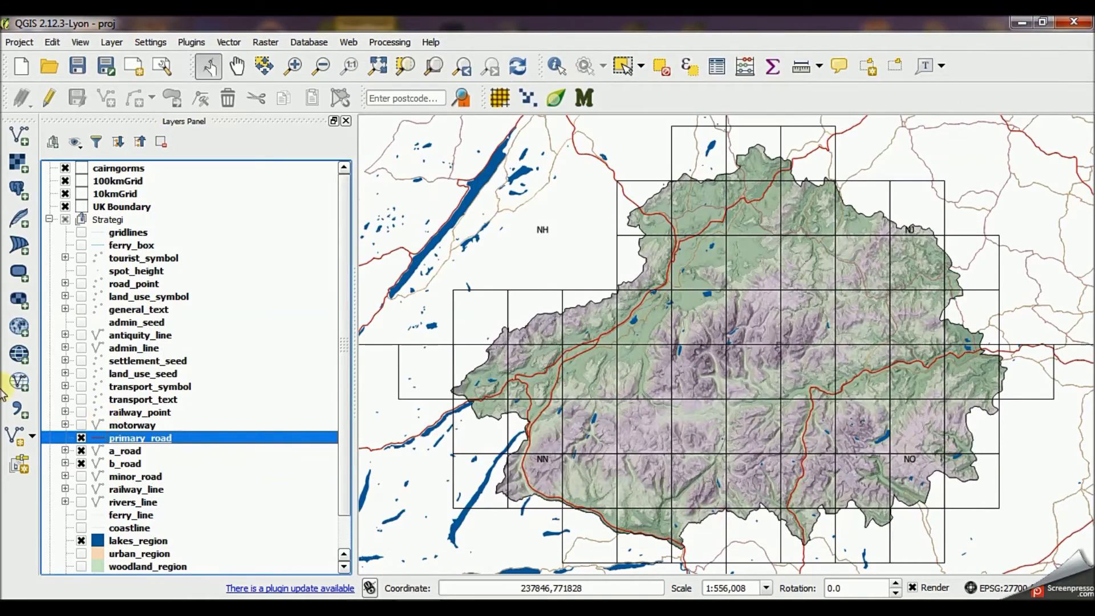
{"action": "left_click", "coordinate": [126, 452]}
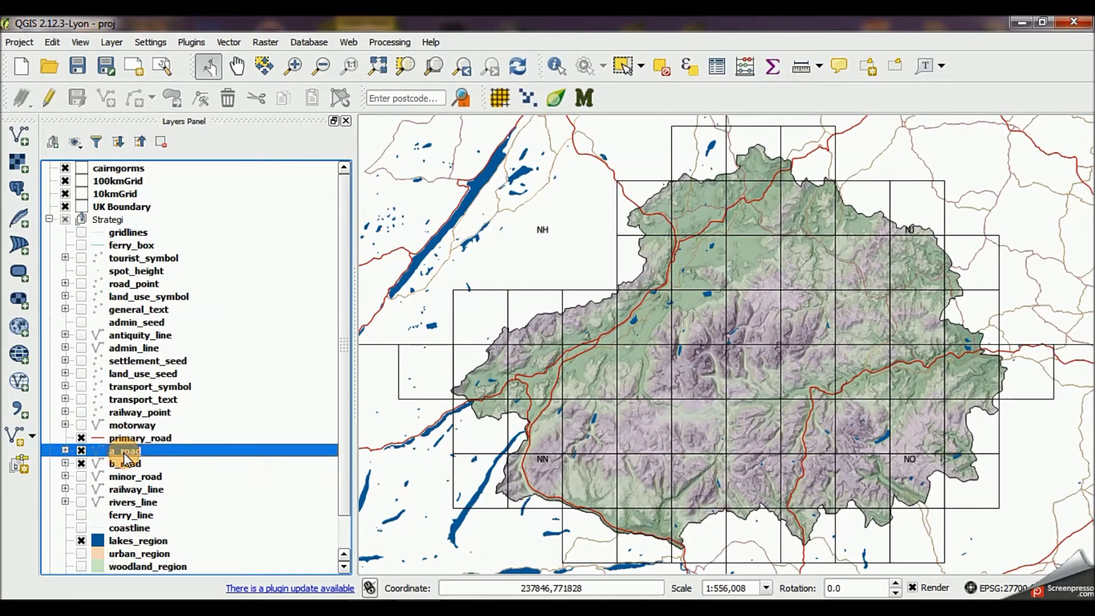
Give a_road a single-symbol solid red line, 0.3 mm wide
{"action": "double_click", "coordinate": [123, 453]}
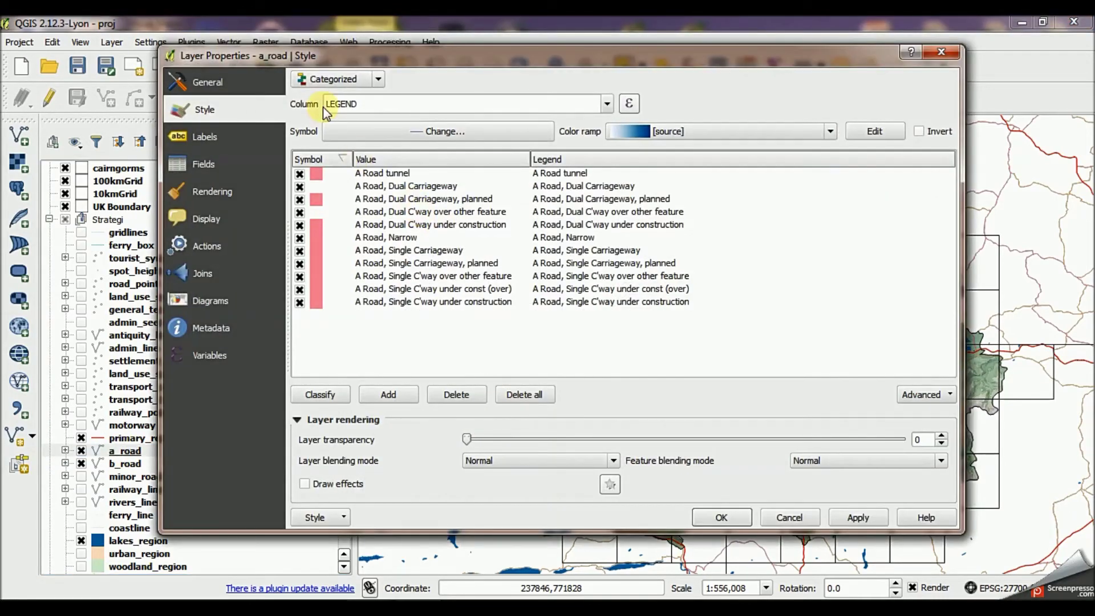
{"action": "left_click", "coordinate": [377, 79]}
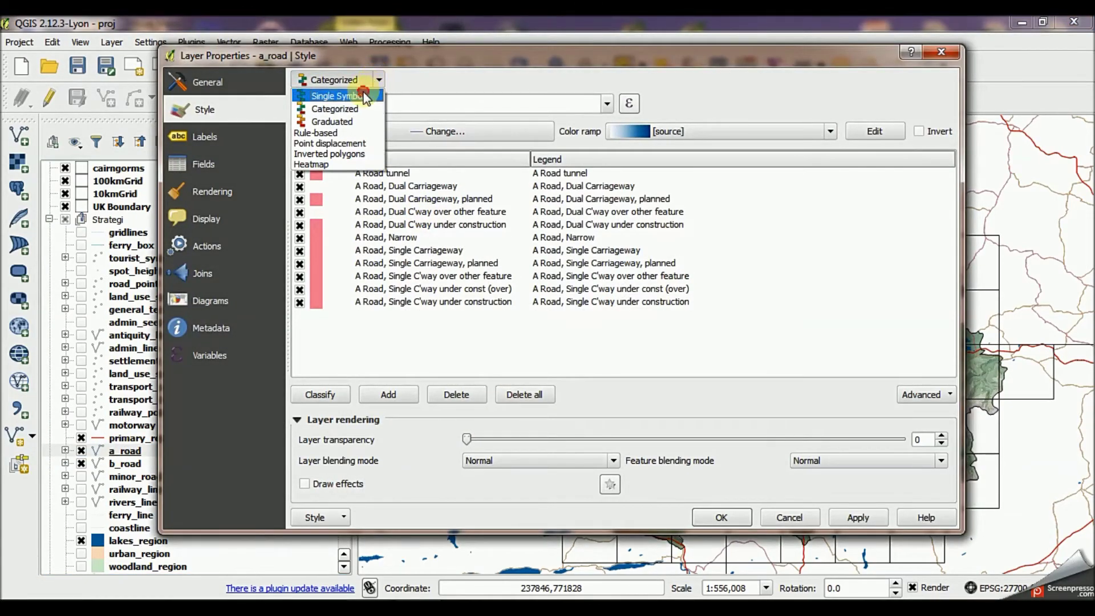
{"action": "left_click", "coordinate": [368, 96]}
{"action": "left_click", "coordinate": [364, 225]}
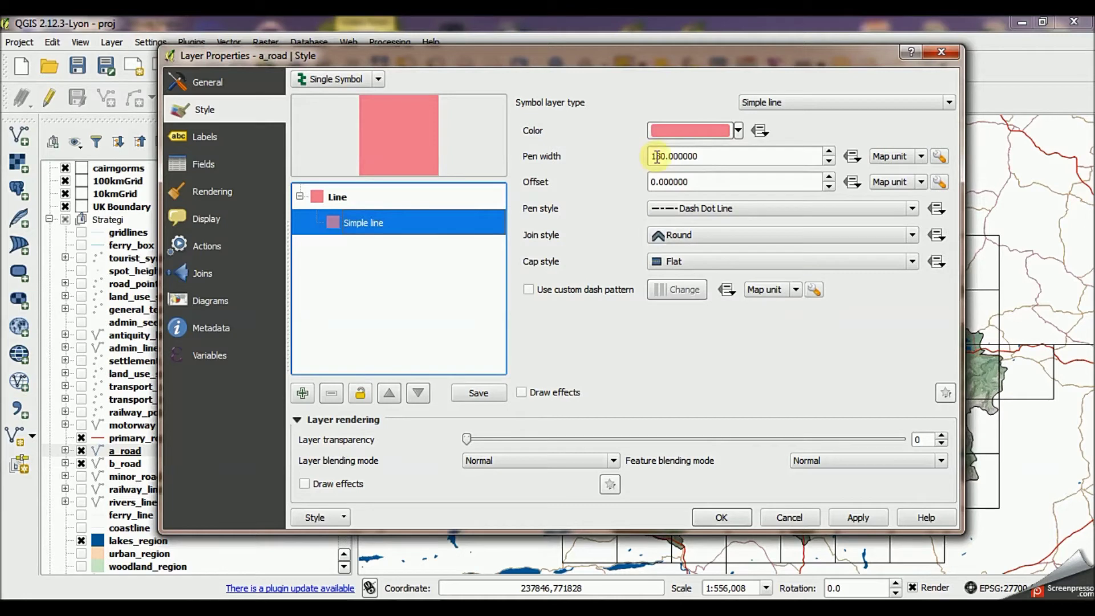
{"action": "left_click", "coordinate": [740, 133]}
{"action": "left_click", "coordinate": [658, 167]}
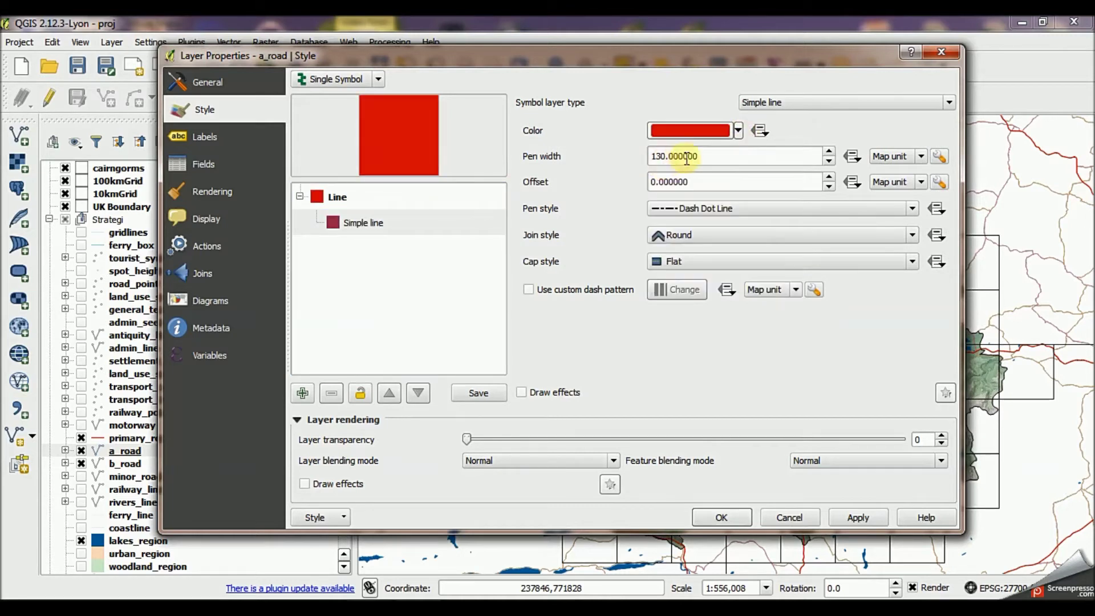
{"action": "double_click", "coordinate": [694, 156]}
{"action": "type", "text": "0.3"}
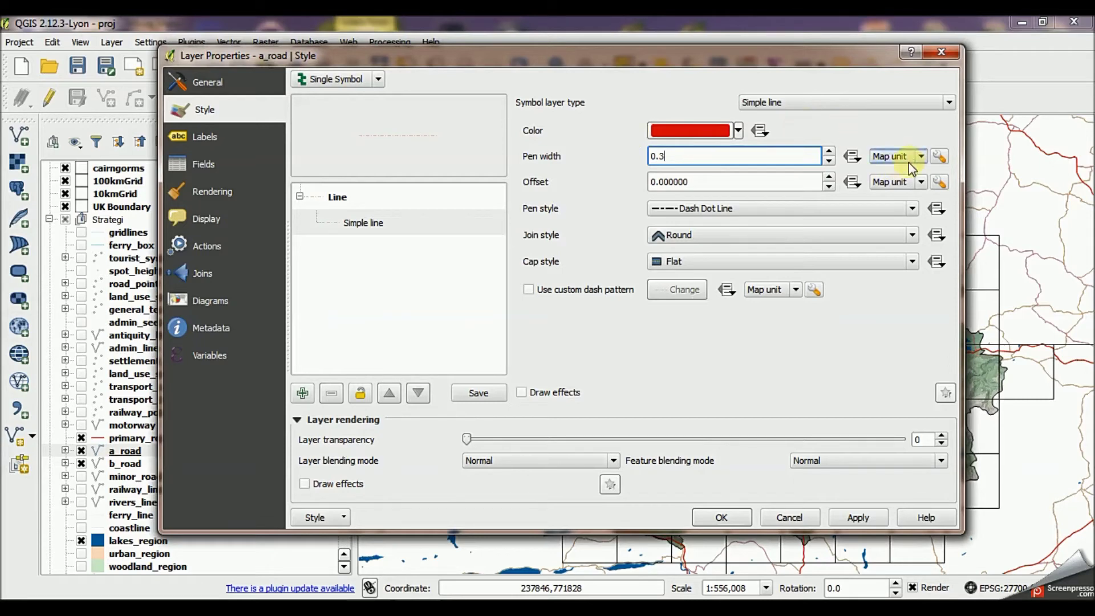
{"action": "left_click", "coordinate": [894, 156]}
{"action": "left_click", "coordinate": [890, 171]}
{"action": "left_click", "coordinate": [824, 208]}
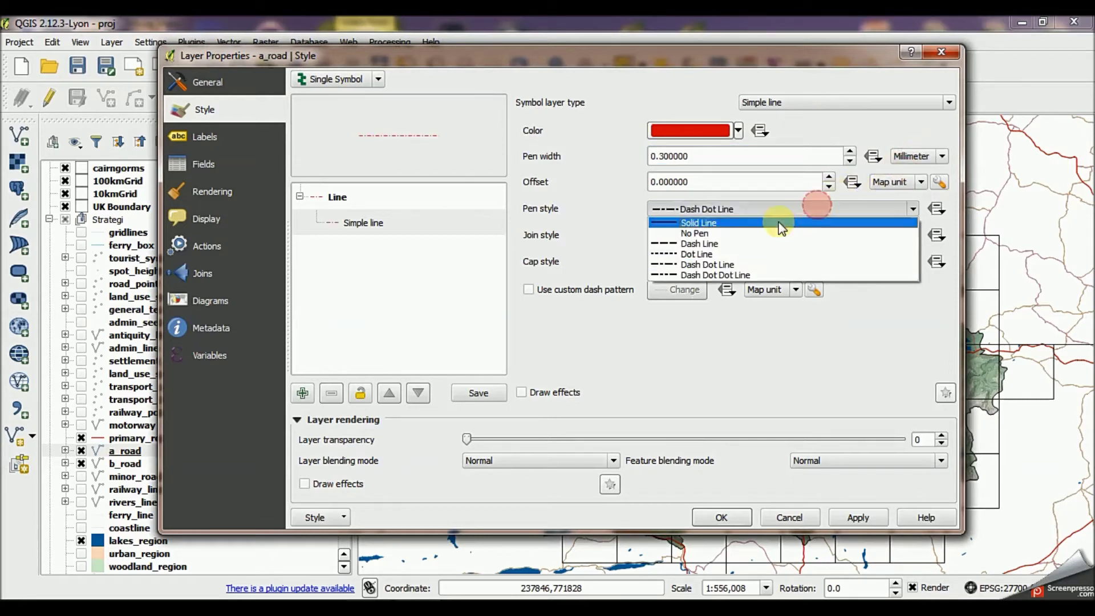
{"action": "left_click", "coordinate": [711, 228]}
{"action": "left_click", "coordinate": [714, 519]}
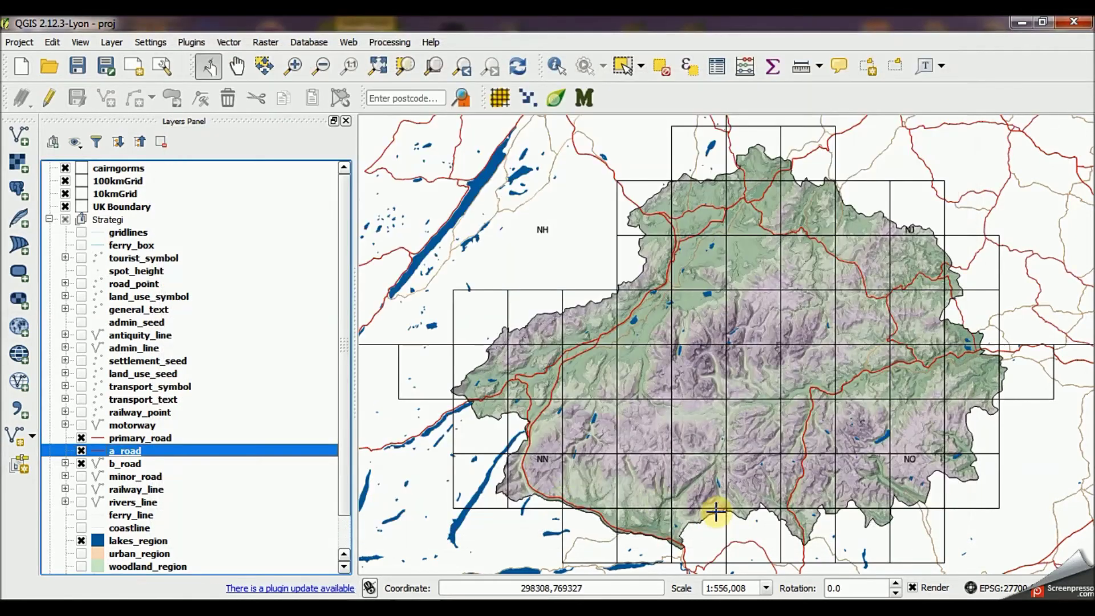
Switch b_road to a single symbol and remove its extra line layers
{"action": "left_click", "coordinate": [134, 465]}
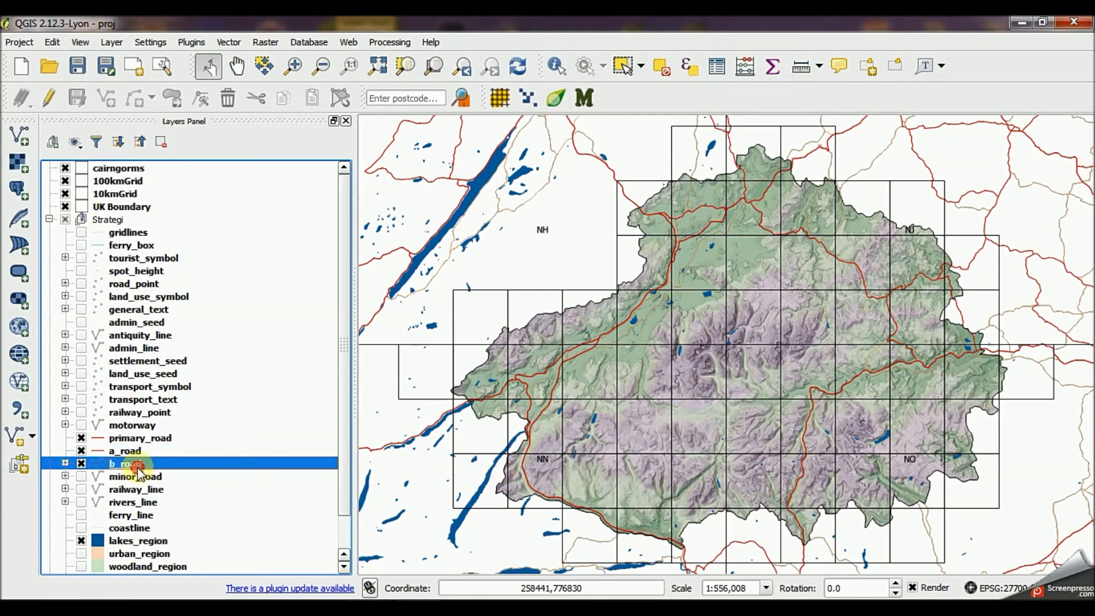
{"action": "double_click", "coordinate": [134, 465]}
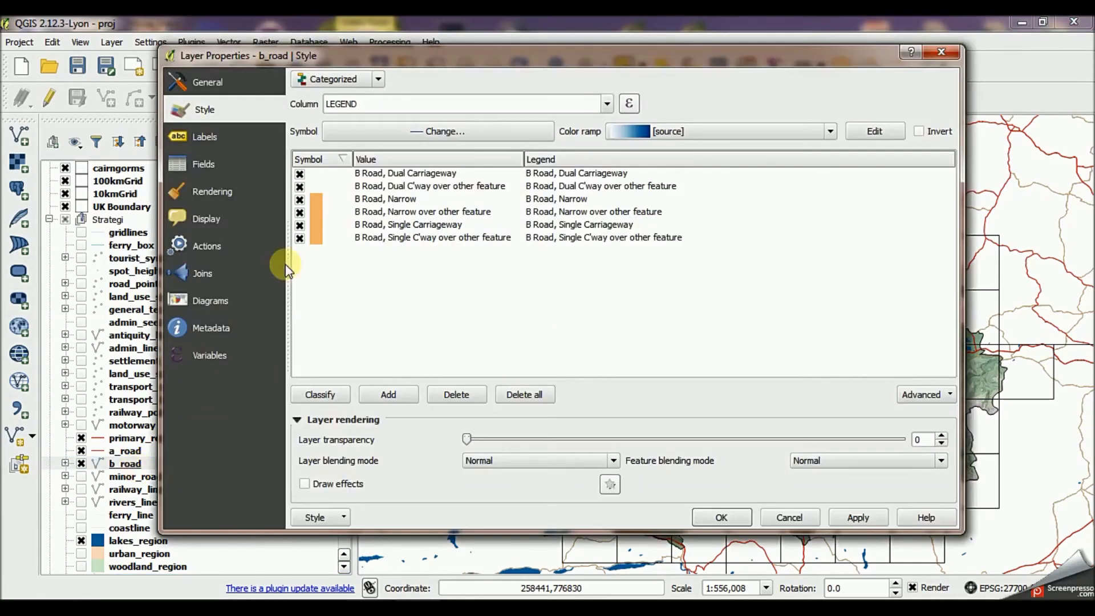
{"action": "left_click", "coordinate": [365, 81]}
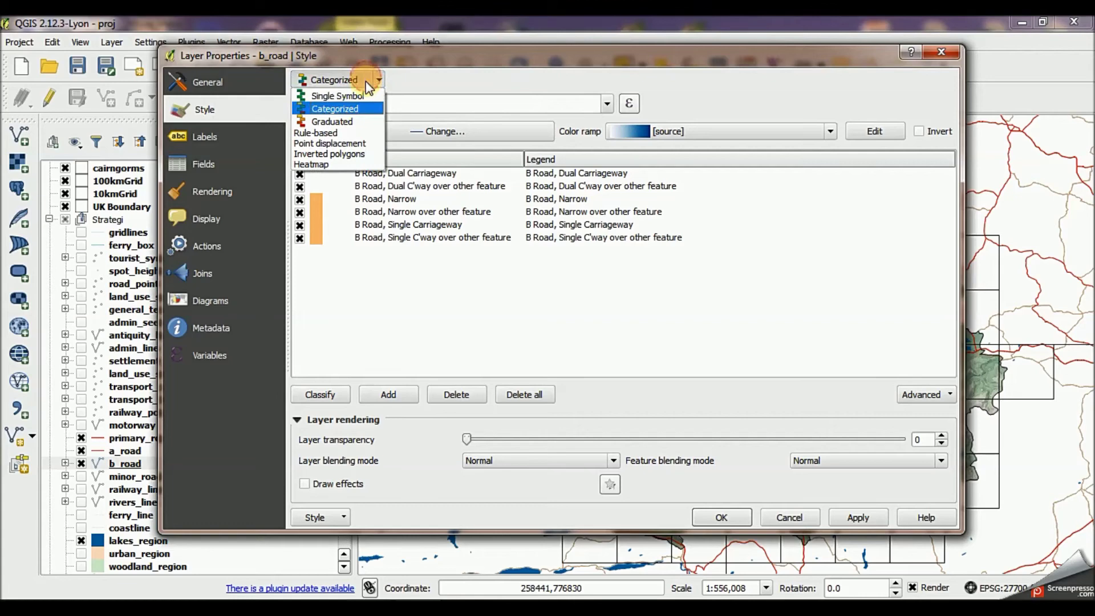
{"action": "left_click", "coordinate": [365, 95]}
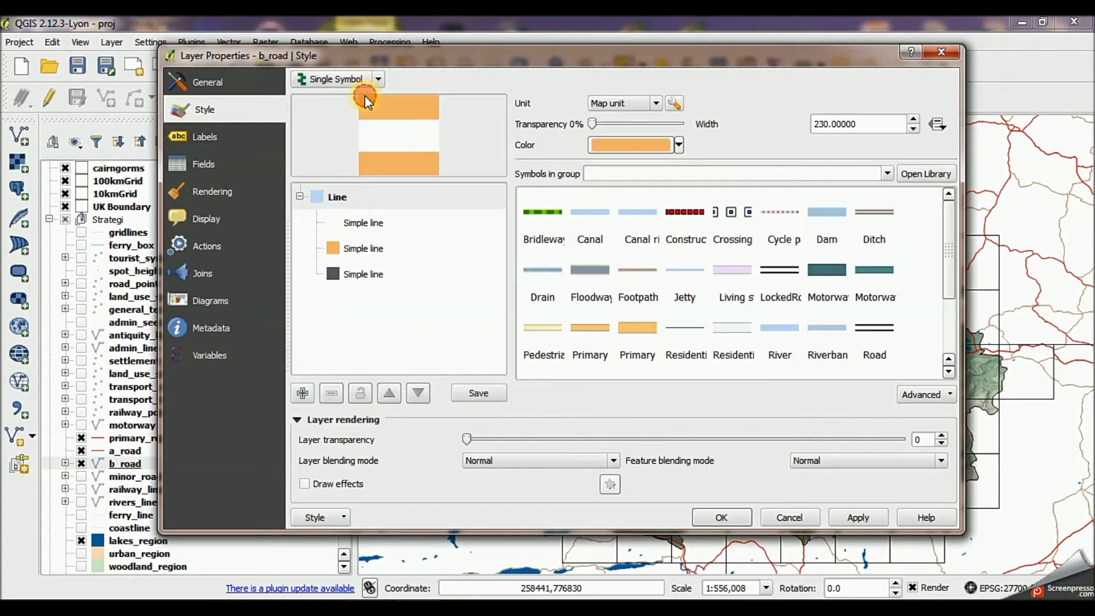
{"action": "left_click", "coordinate": [368, 224]}
{"action": "left_click", "coordinate": [331, 394]}
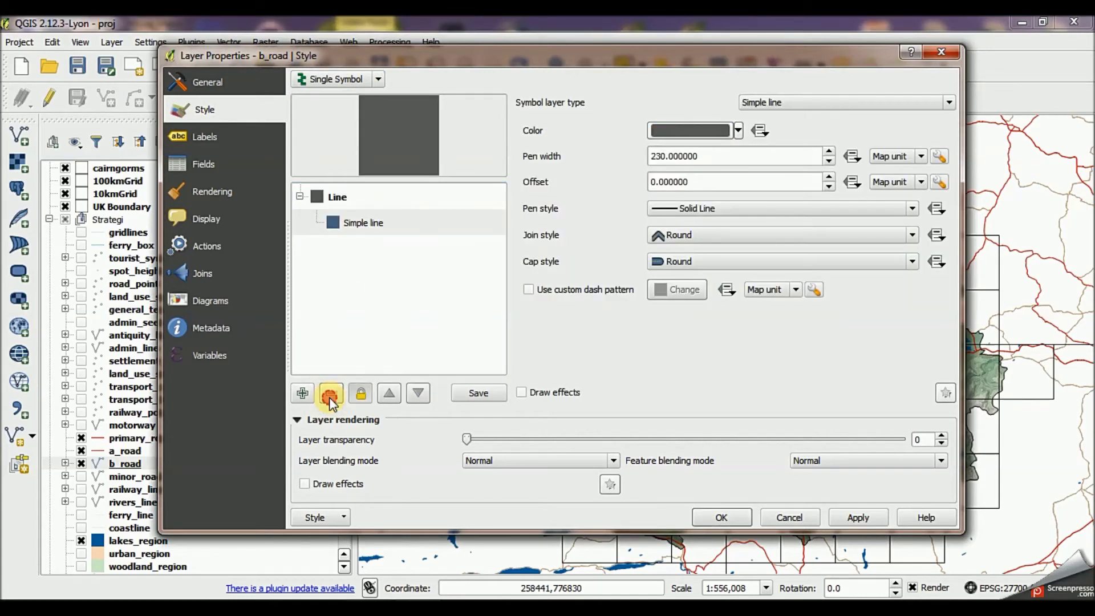
Make the b_road line orange, 0.3 mm wide, and collapse the Strategi group
{"action": "left_click", "coordinate": [390, 222]}
{"action": "left_click", "coordinate": [740, 130]}
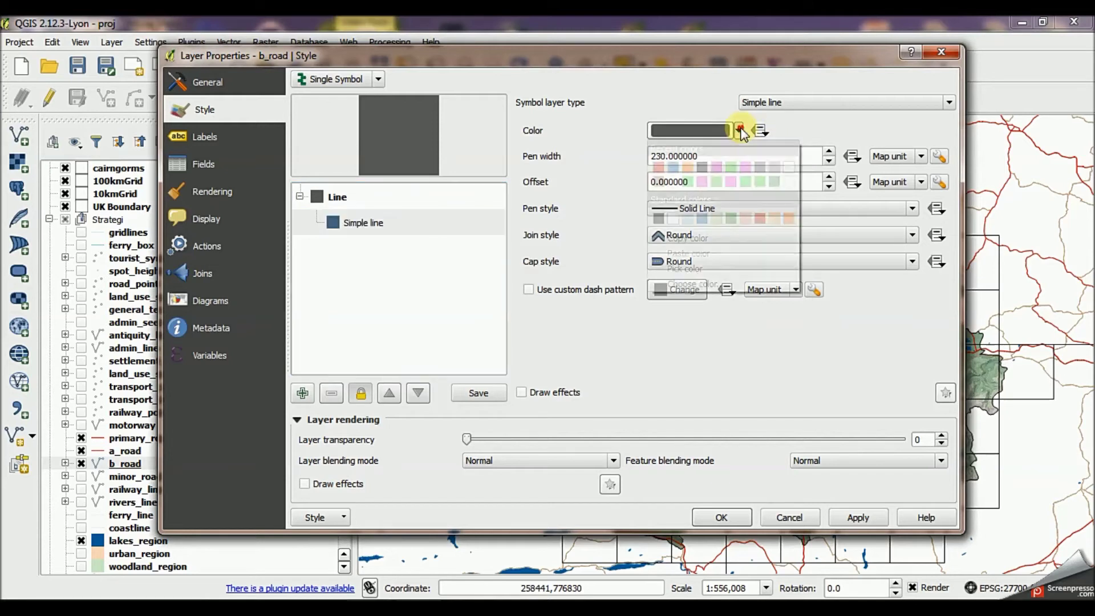
{"action": "left_click", "coordinate": [691, 166]}
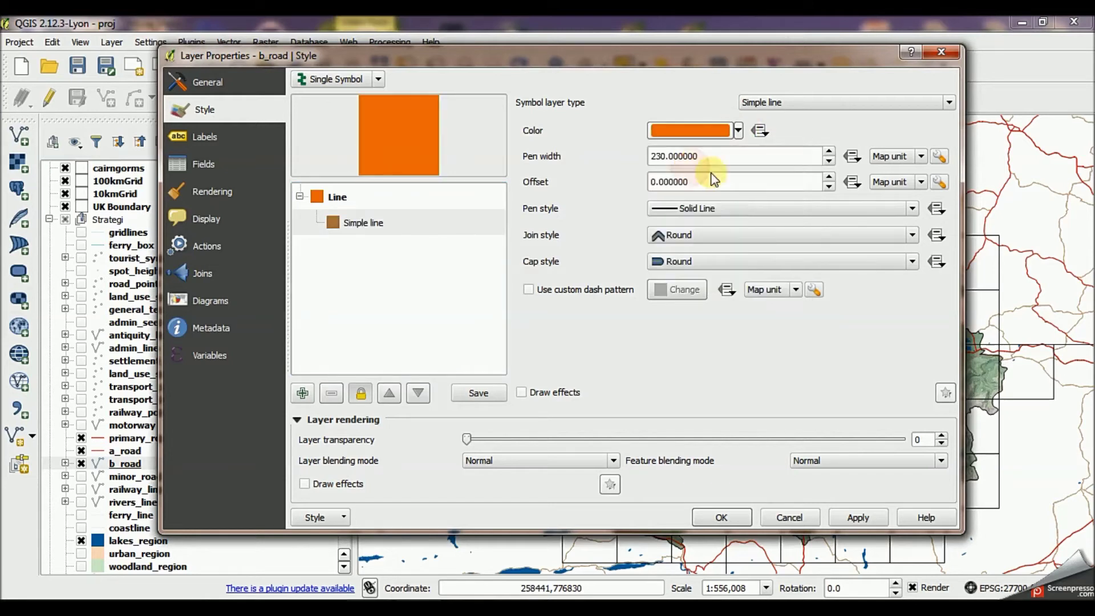
{"action": "left_click_drag", "start_coordinate": [741, 157], "coordinate": [637, 149]}
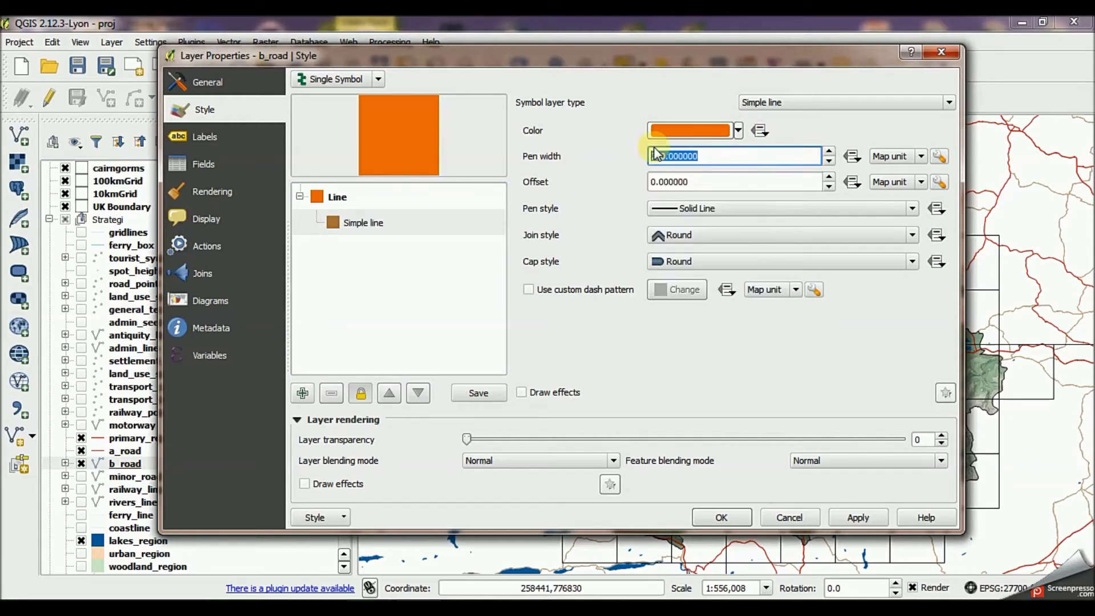
{"action": "key", "text": "BackSpace"}
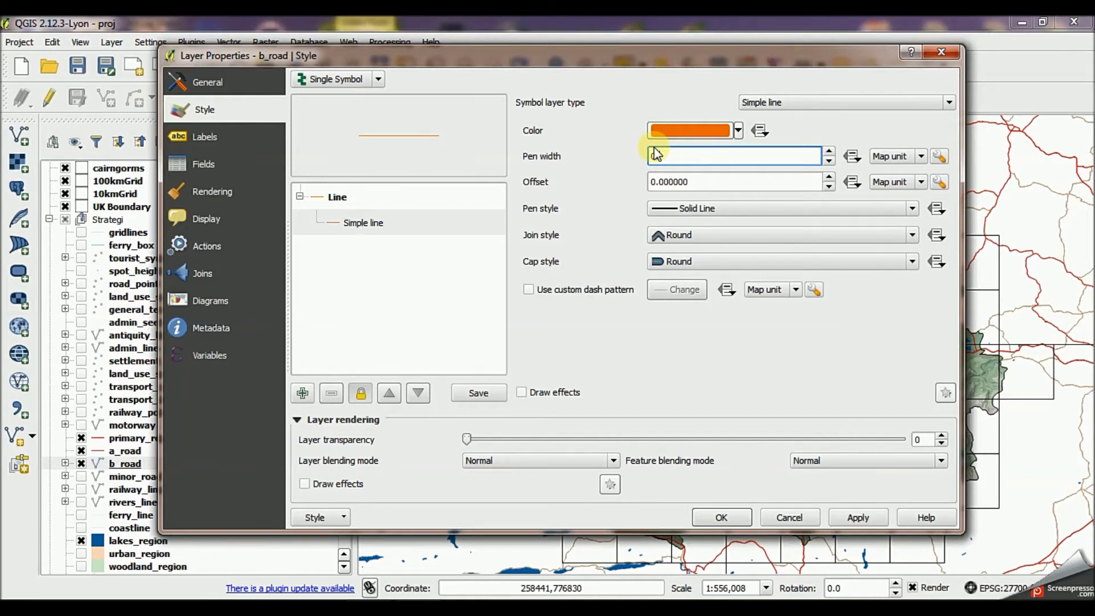
{"action": "type", "text": "0.3"}
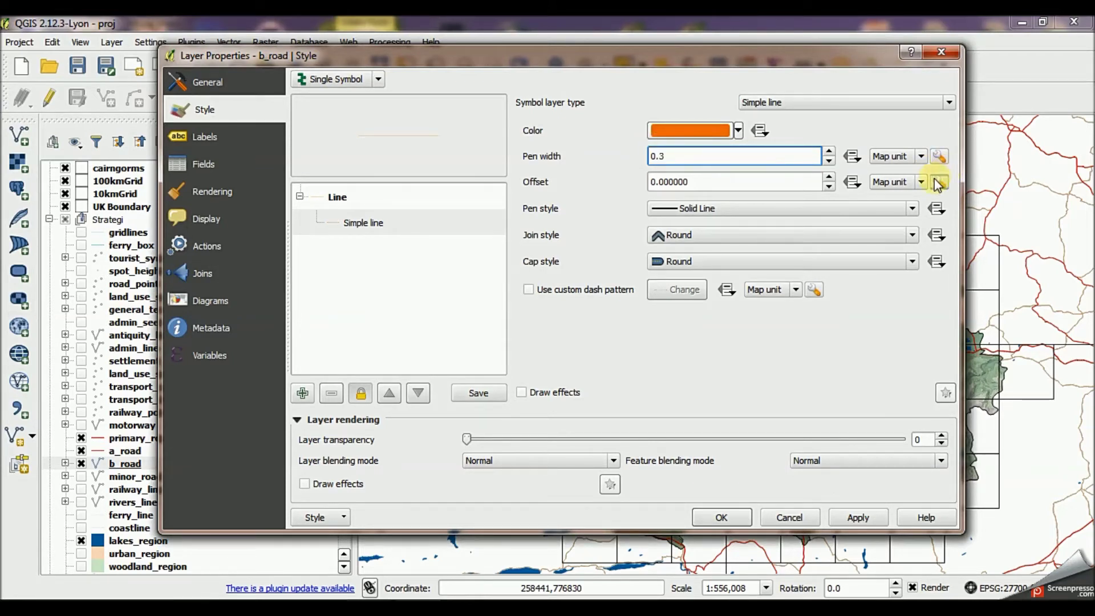
{"action": "left_click", "coordinate": [915, 157]}
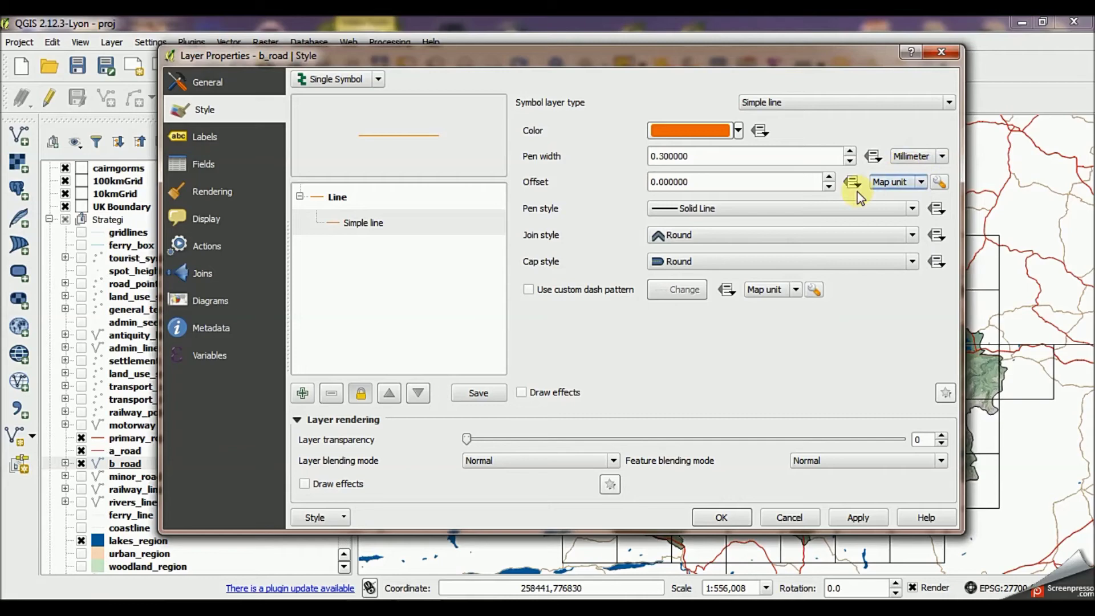
{"action": "left_click", "coordinate": [722, 518]}
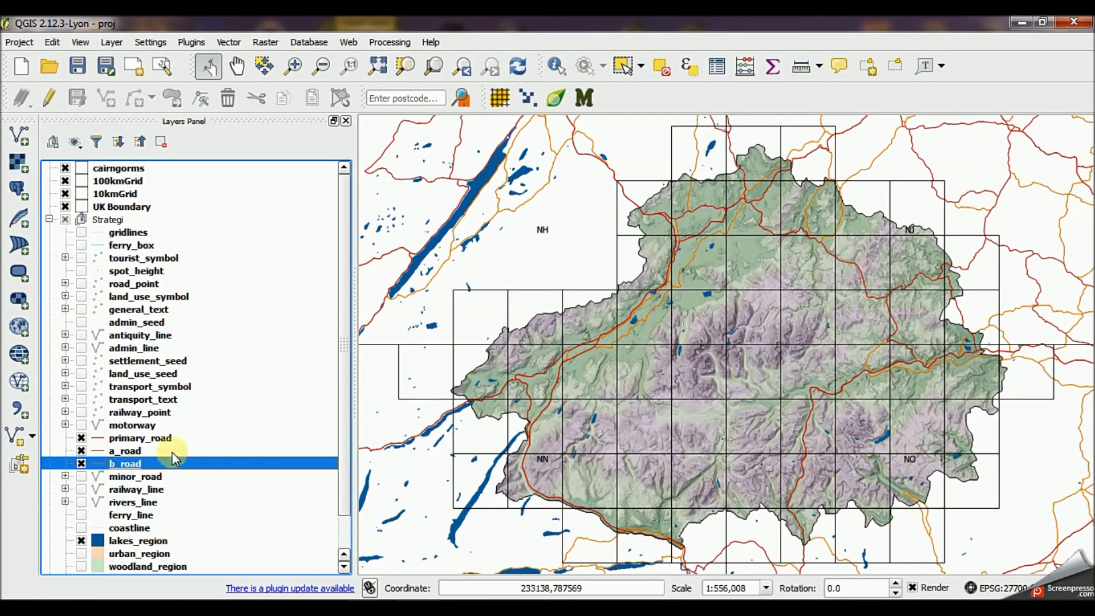
{"action": "left_click", "coordinate": [50, 219]}
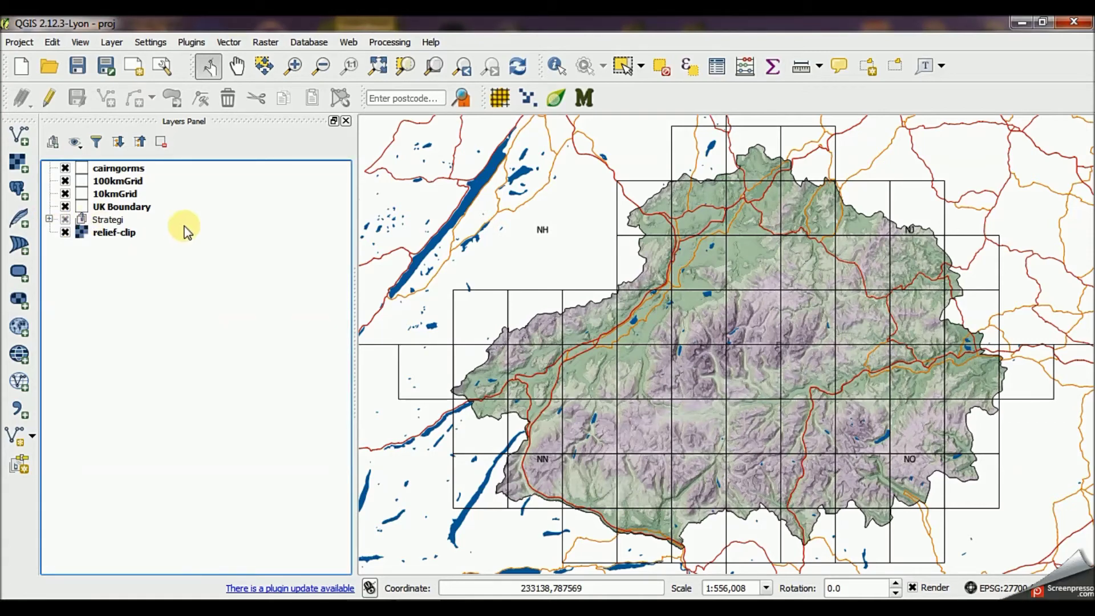
Set the 100kmGrid labels to size 25 with about 51% transparency
{"action": "left_click", "coordinate": [121, 183]}
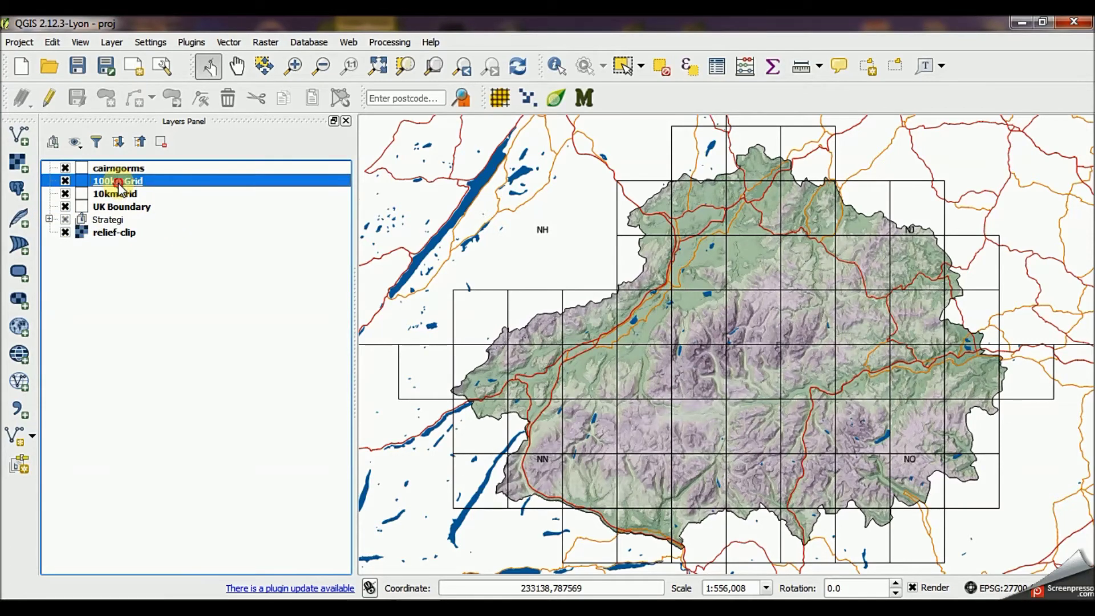
{"action": "double_click", "coordinate": [120, 183]}
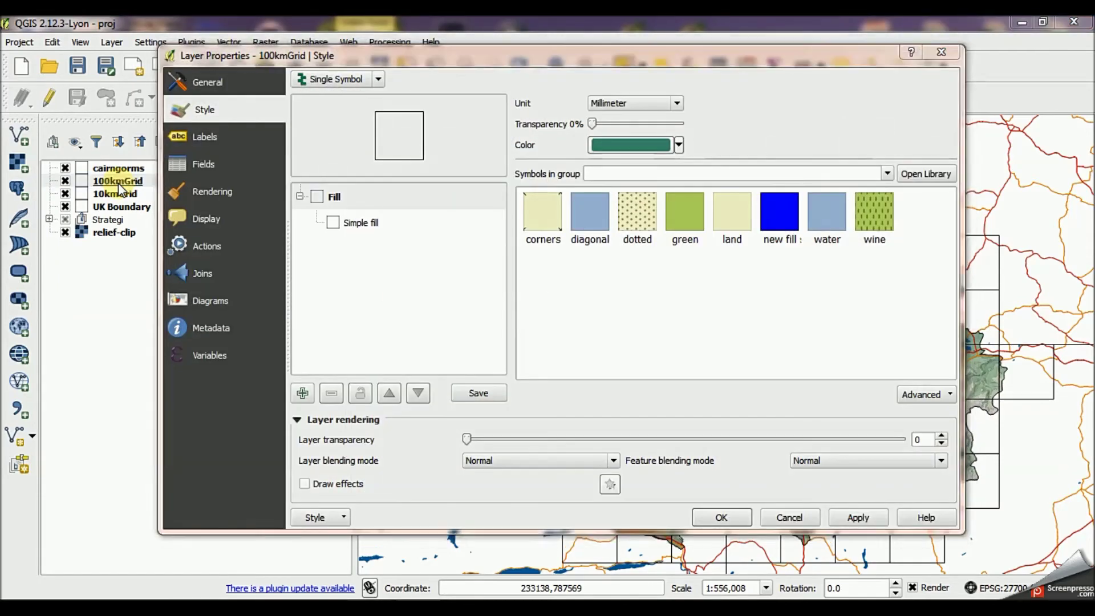
{"action": "left_click", "coordinate": [205, 141]}
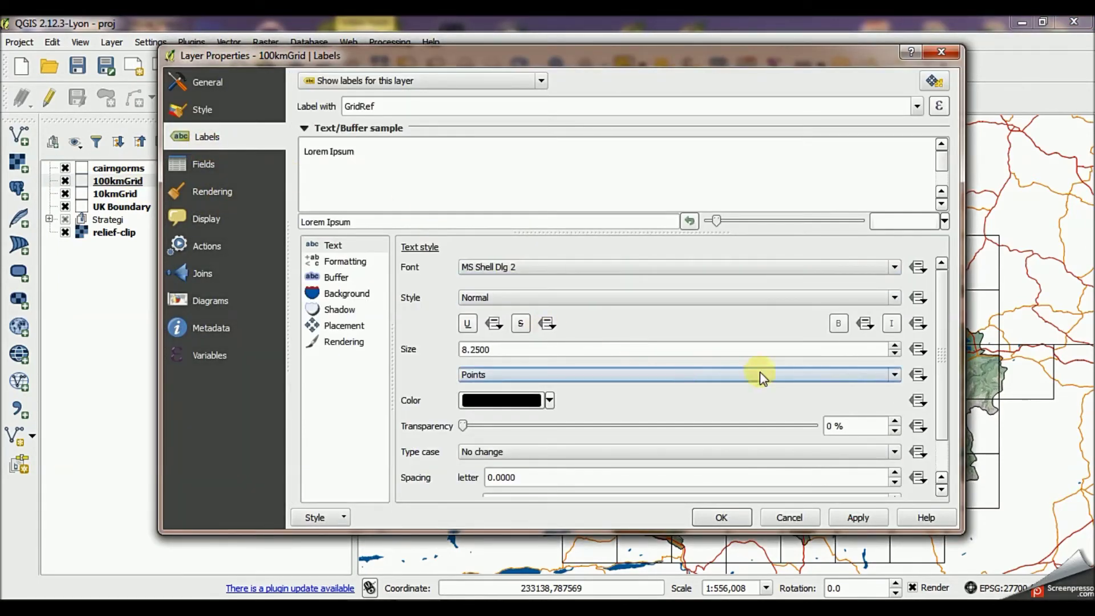
{"action": "left_click_drag", "start_coordinate": [796, 348], "coordinate": [407, 346]}
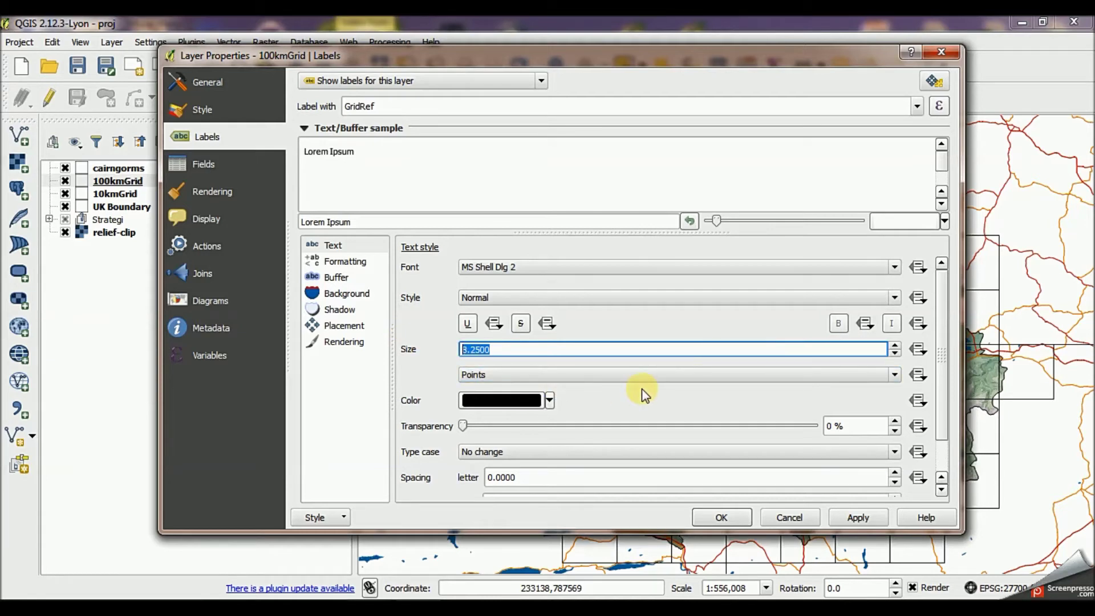
{"action": "type", "text": "30"}
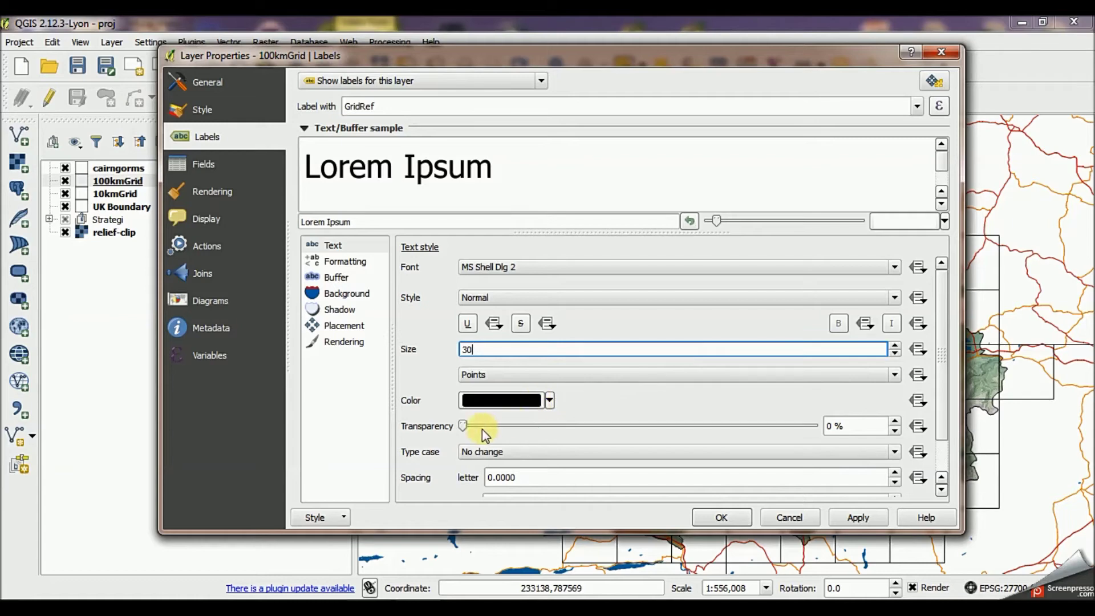
{"action": "left_click_drag", "start_coordinate": [465, 431], "coordinate": [557, 432]}
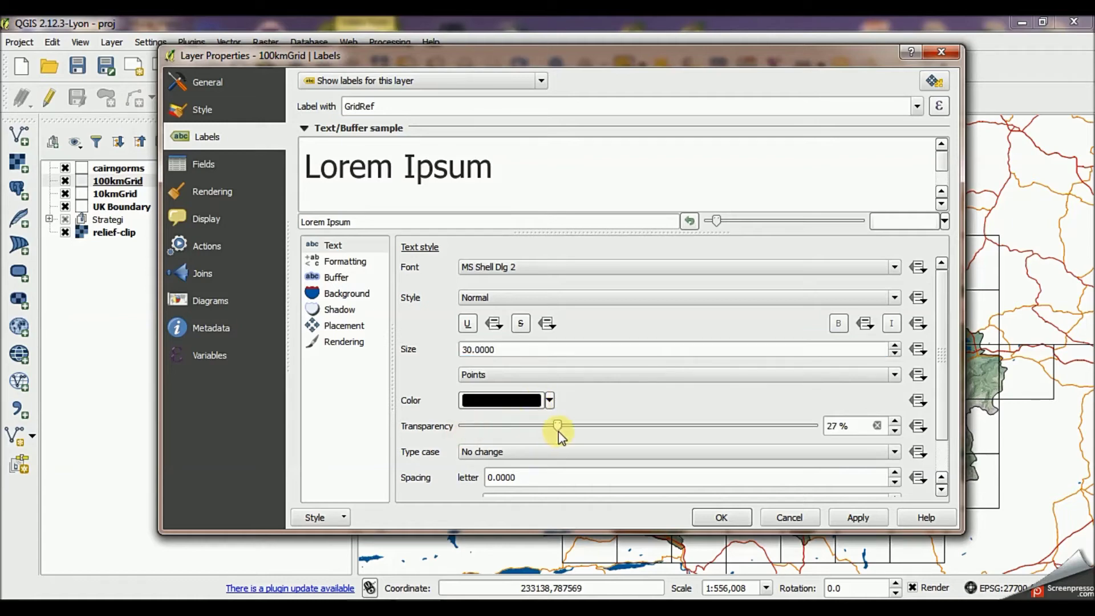
{"action": "left_click", "coordinate": [724, 516]}
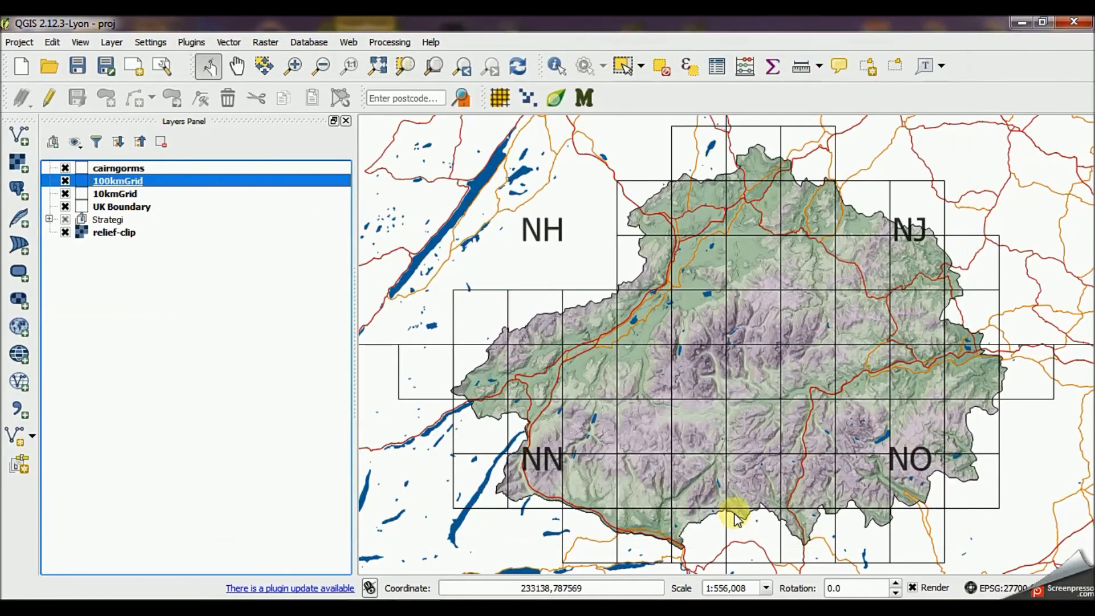
{"action": "double_click", "coordinate": [160, 189]}
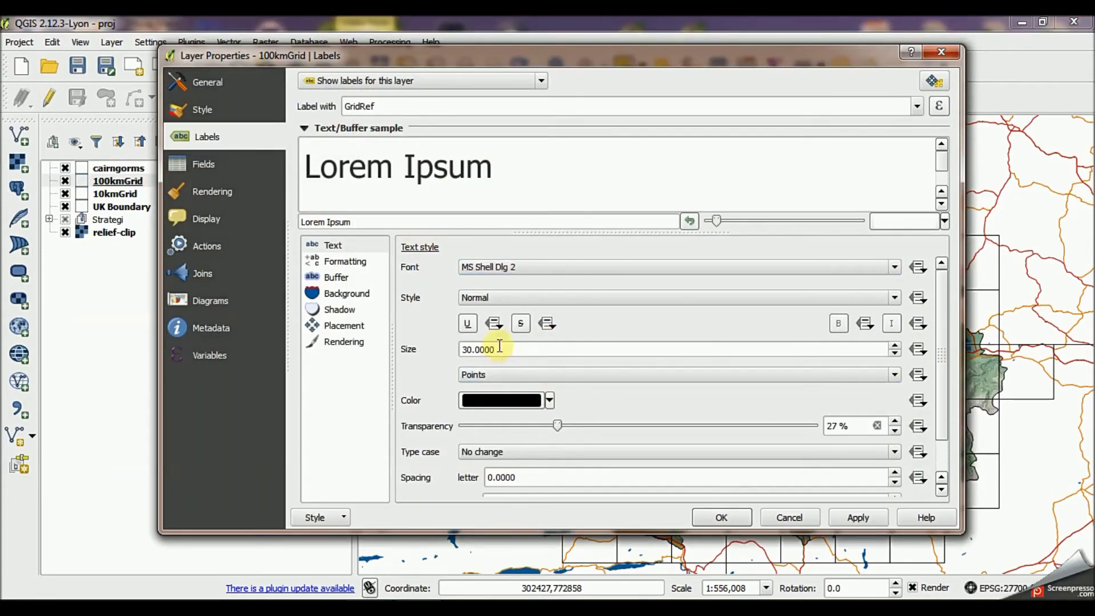
{"action": "left_click_drag", "start_coordinate": [499, 347], "coordinate": [454, 356]}
{"action": "type", "text": "25"}
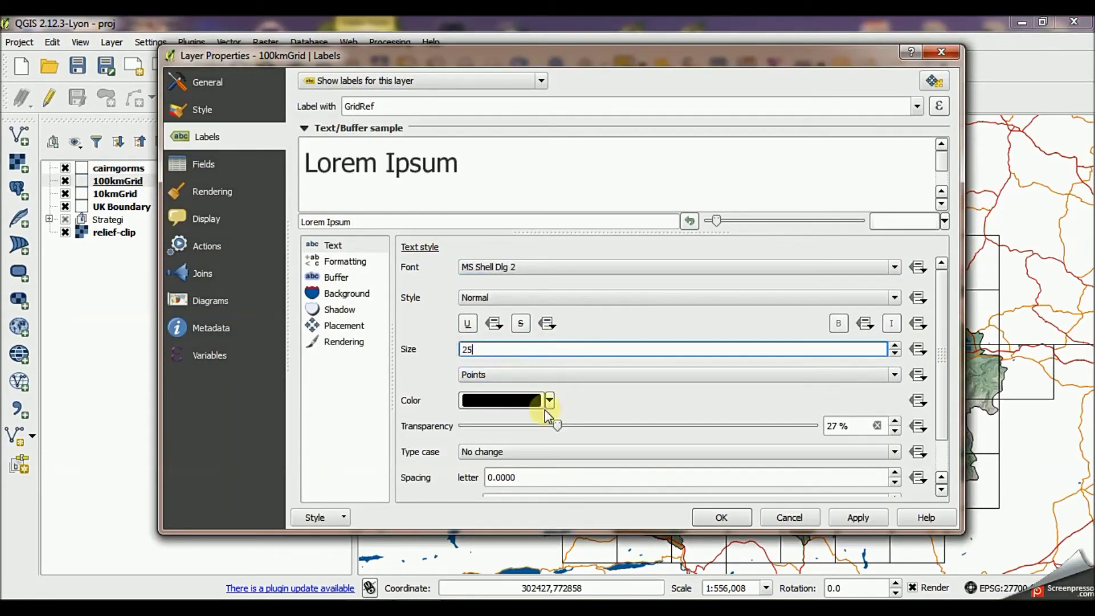
{"action": "left_click_drag", "start_coordinate": [560, 428], "coordinate": [643, 432]}
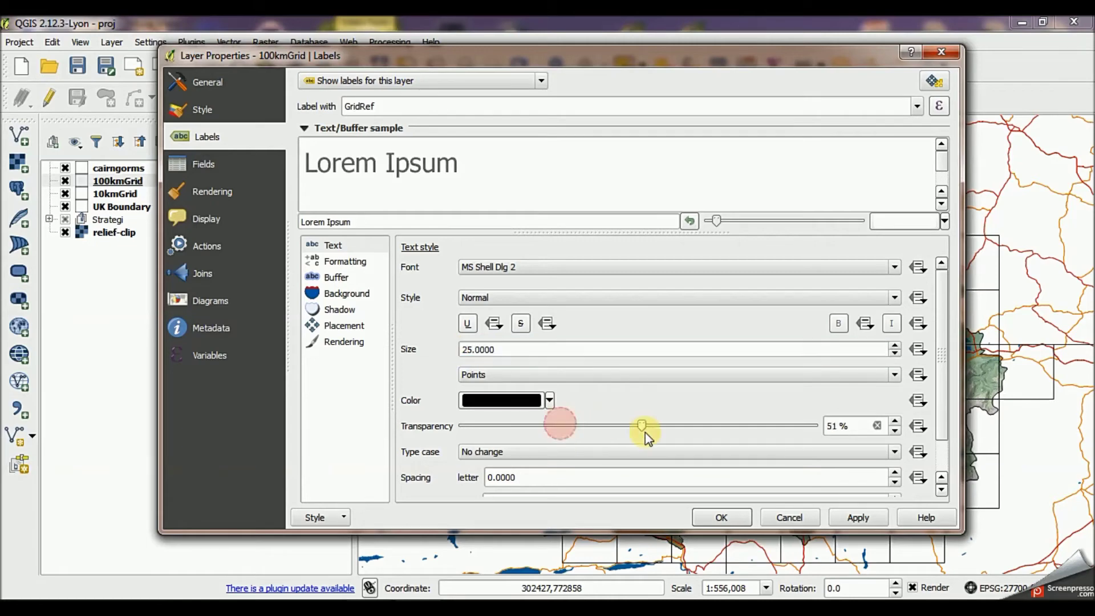
{"action": "left_click", "coordinate": [721, 518]}
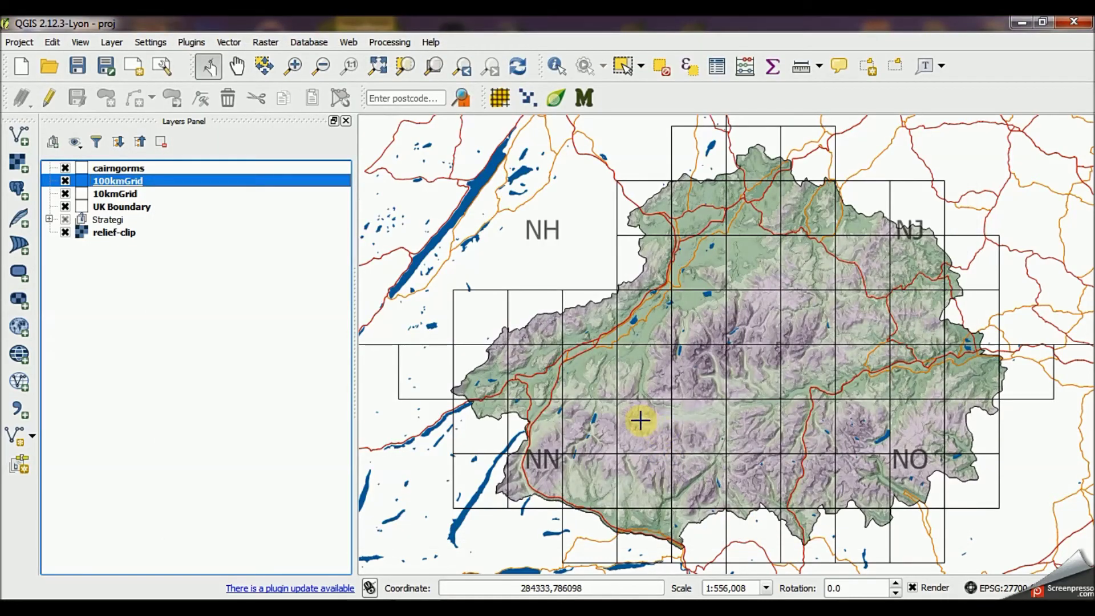
Raise the 10kmGrid layer's transparency so the grid shows partly see-through
{"action": "left_click", "coordinate": [115, 196]}
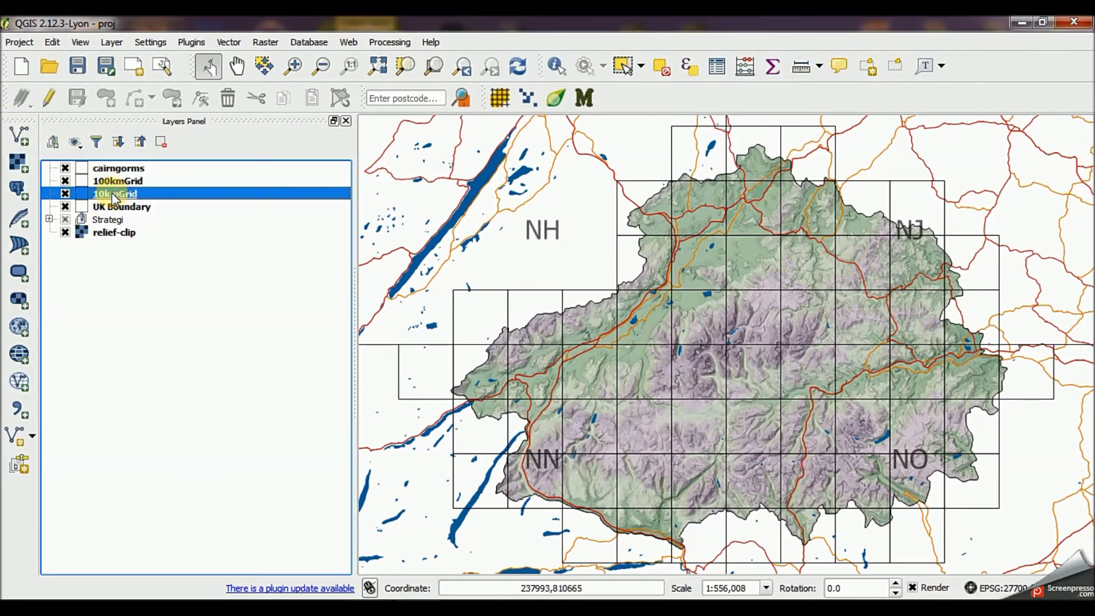
{"action": "double_click", "coordinate": [115, 197]}
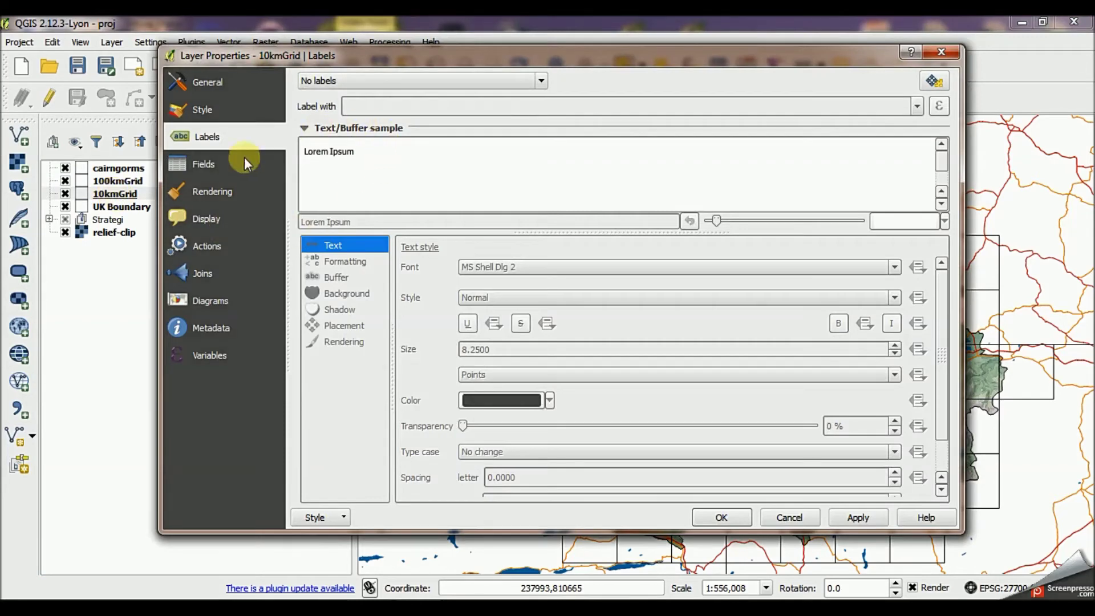
{"action": "left_click", "coordinate": [206, 110]}
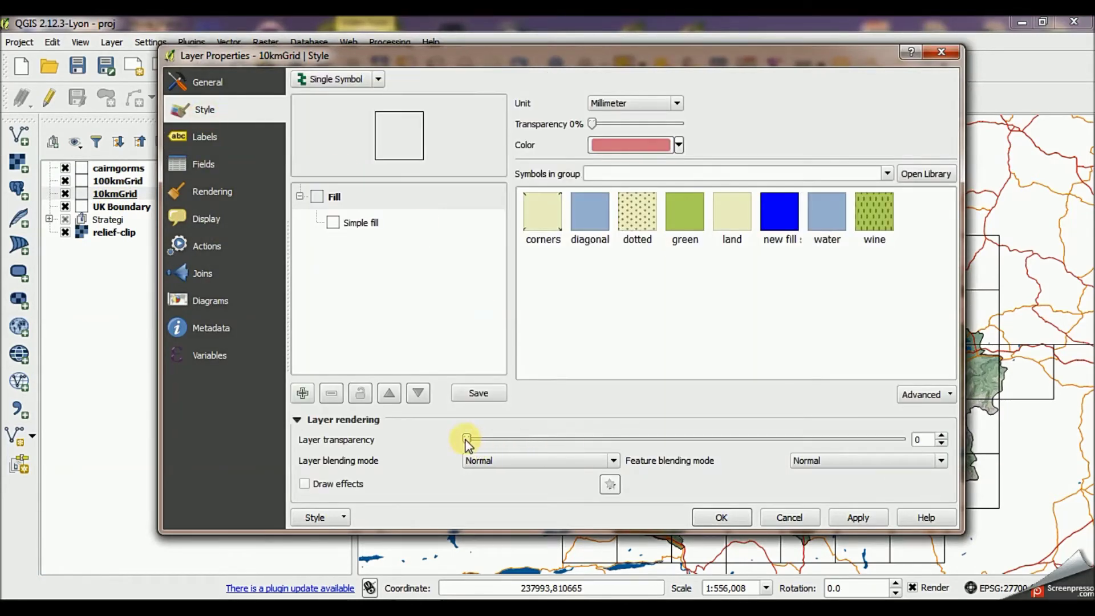
{"action": "left_click_drag", "start_coordinate": [466, 441], "coordinate": [667, 442]}
{"action": "left_click", "coordinate": [721, 517]}
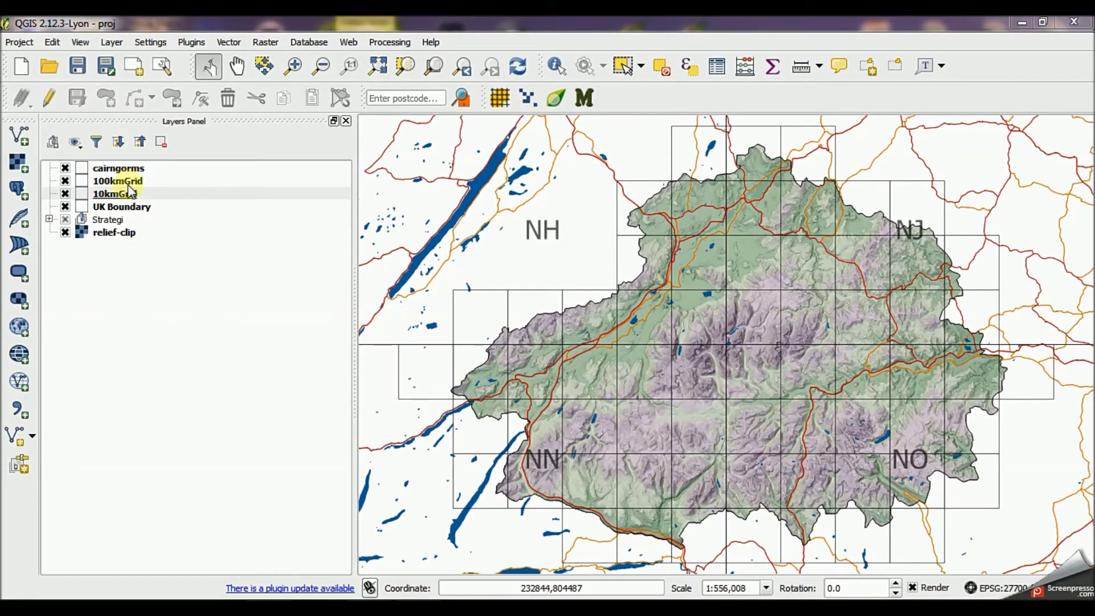
{"action": "left_click", "coordinate": [118, 169]}
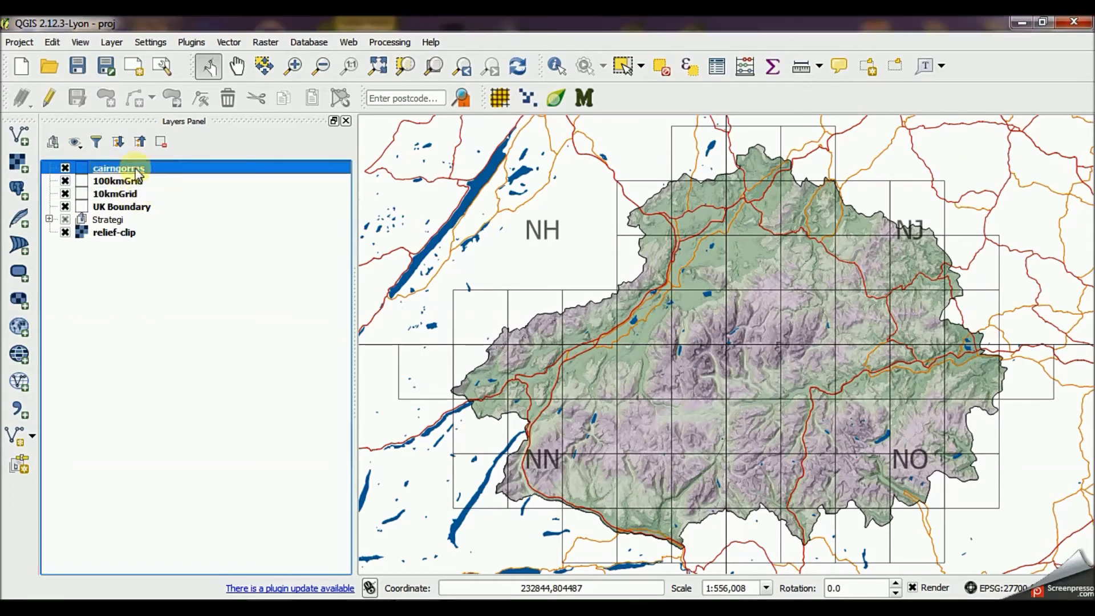
Start editing cairngorms and enable advanced snapping with Avoid intersections for that layer
{"action": "left_click", "coordinate": [48, 101]}
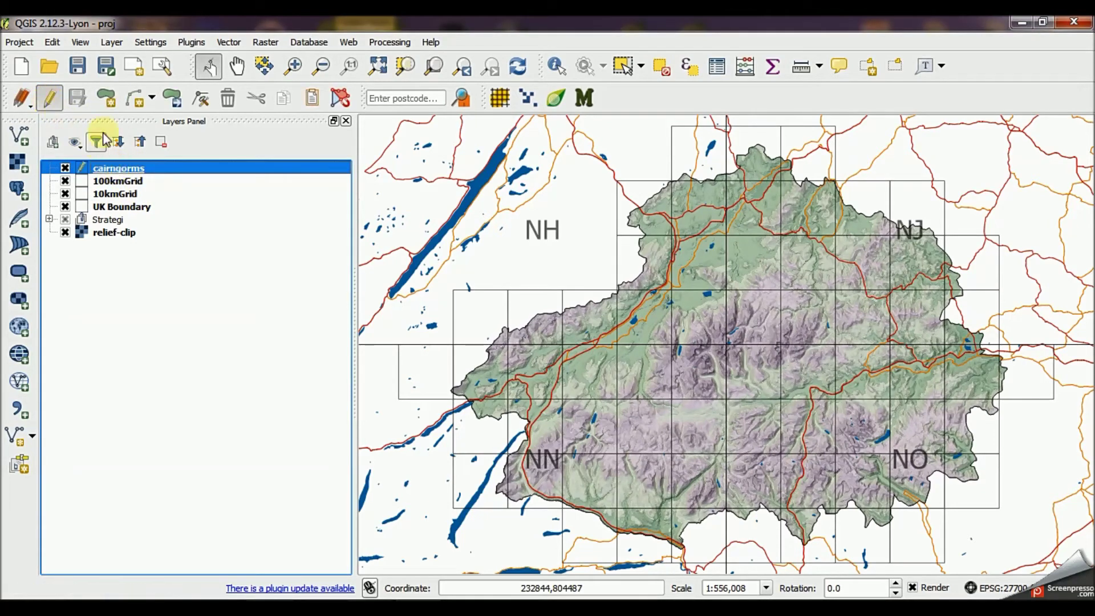
{"action": "left_click", "coordinate": [150, 42]}
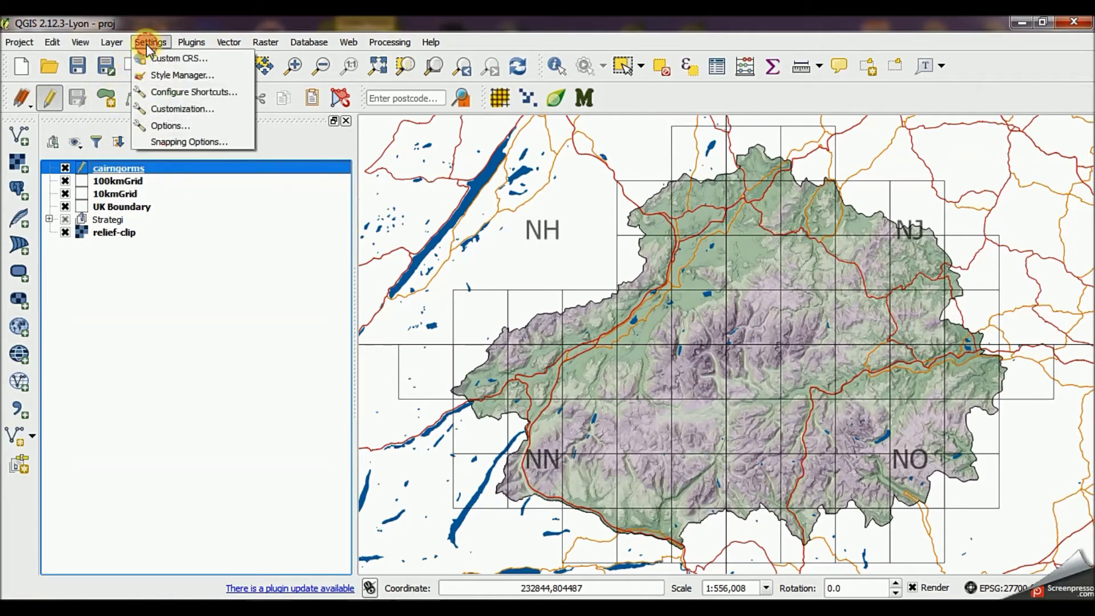
{"action": "left_click", "coordinate": [174, 143]}
{"action": "left_click", "coordinate": [363, 218]}
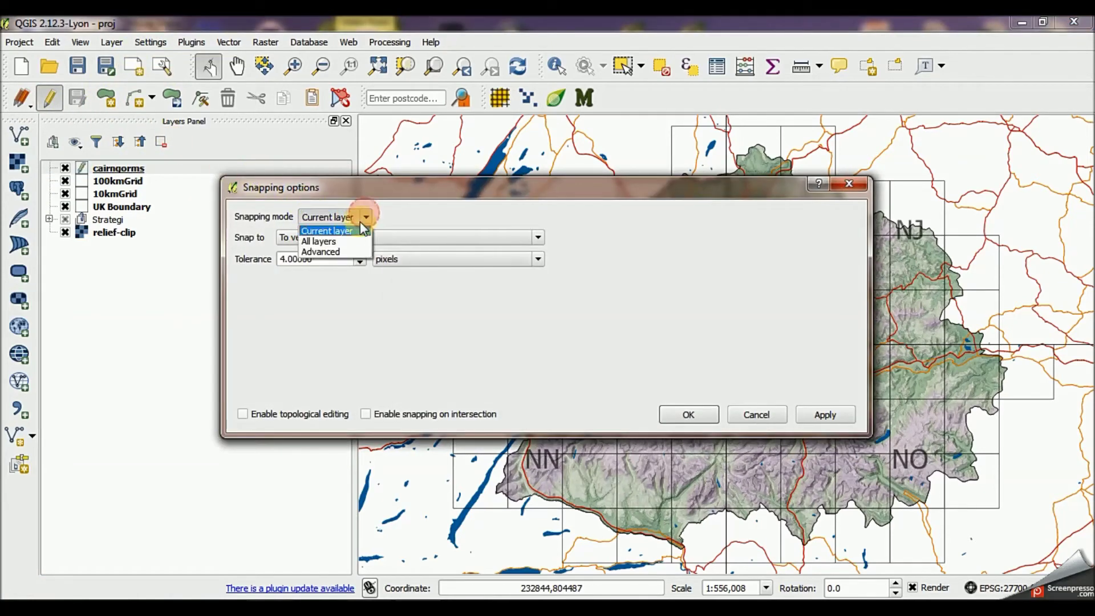
{"action": "left_click", "coordinate": [333, 249]}
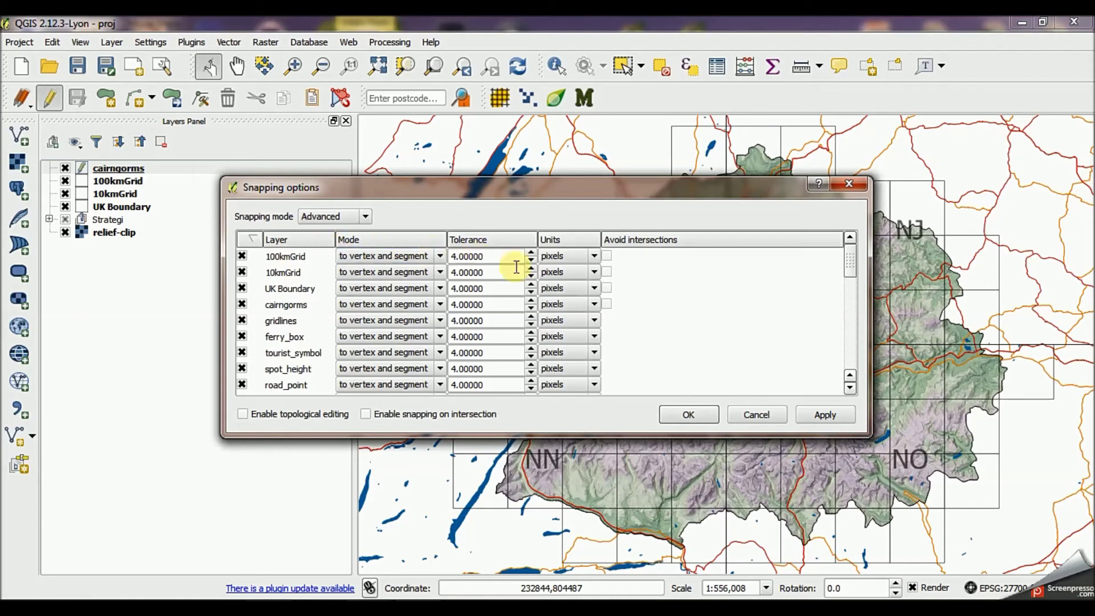
{"action": "mouse_move", "coordinate": [852, 270]}
{"action": "left_mouse_down"}
{"action": "mouse_move", "coordinate": [856, 379]}
{"action": "mouse_move", "coordinate": [867, 272]}
{"action": "left_mouse_up"}
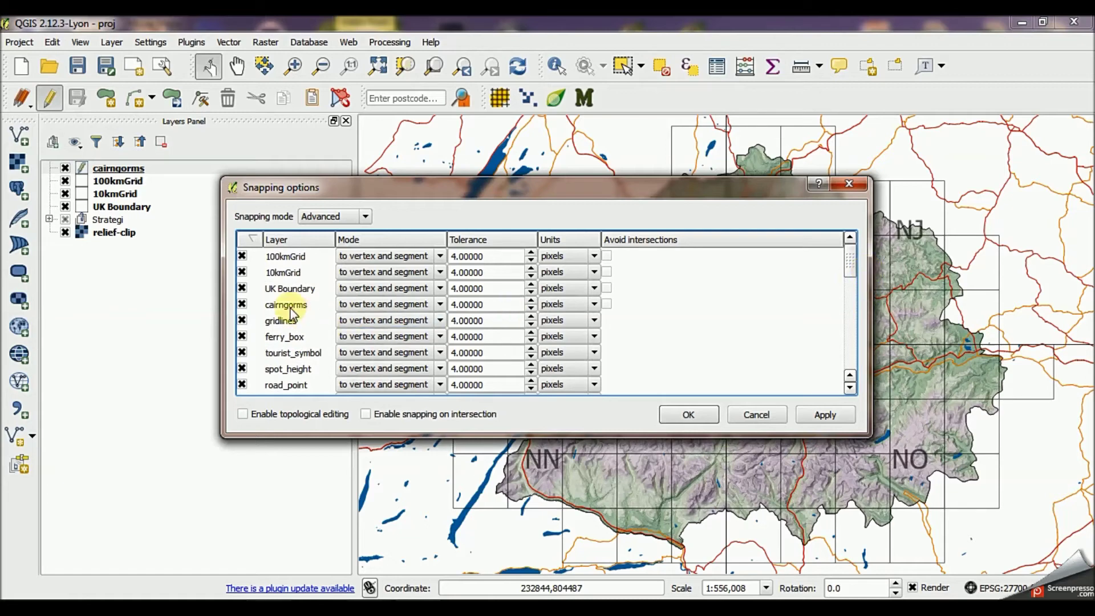
{"action": "left_click", "coordinate": [607, 304]}
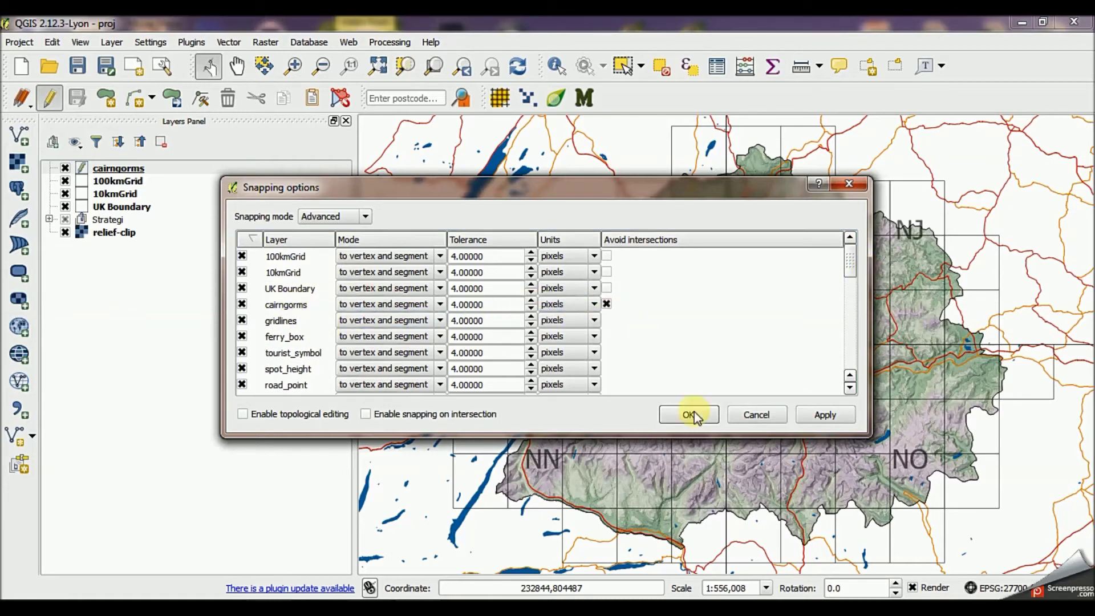
{"action": "left_click", "coordinate": [689, 415]}
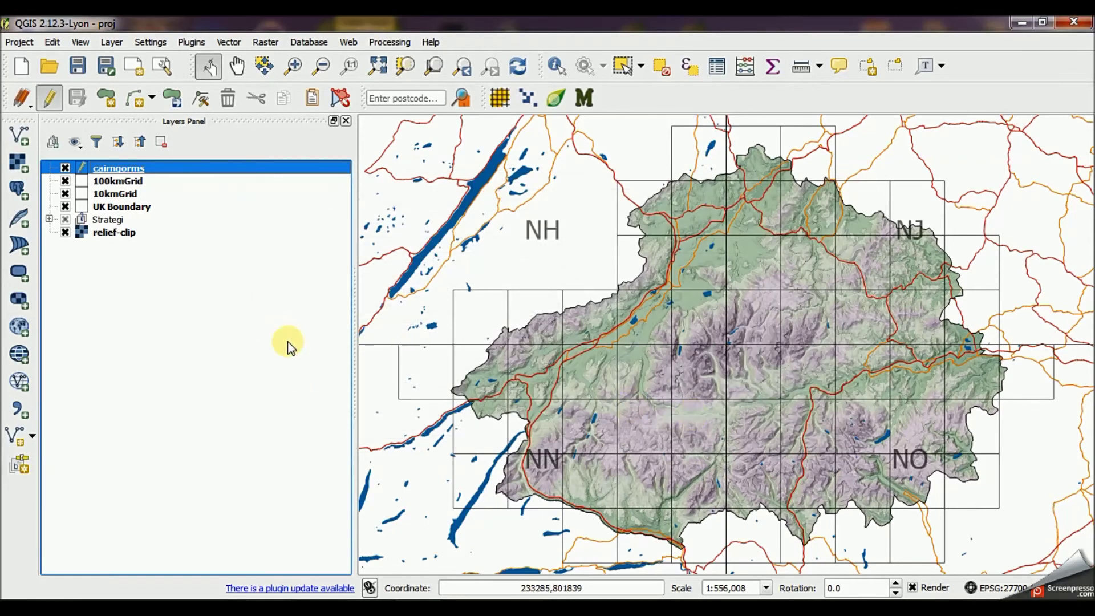
{"action": "scroll", "coordinate": [732, 314], "scroll_direction": "down", "scroll_amount": 1}
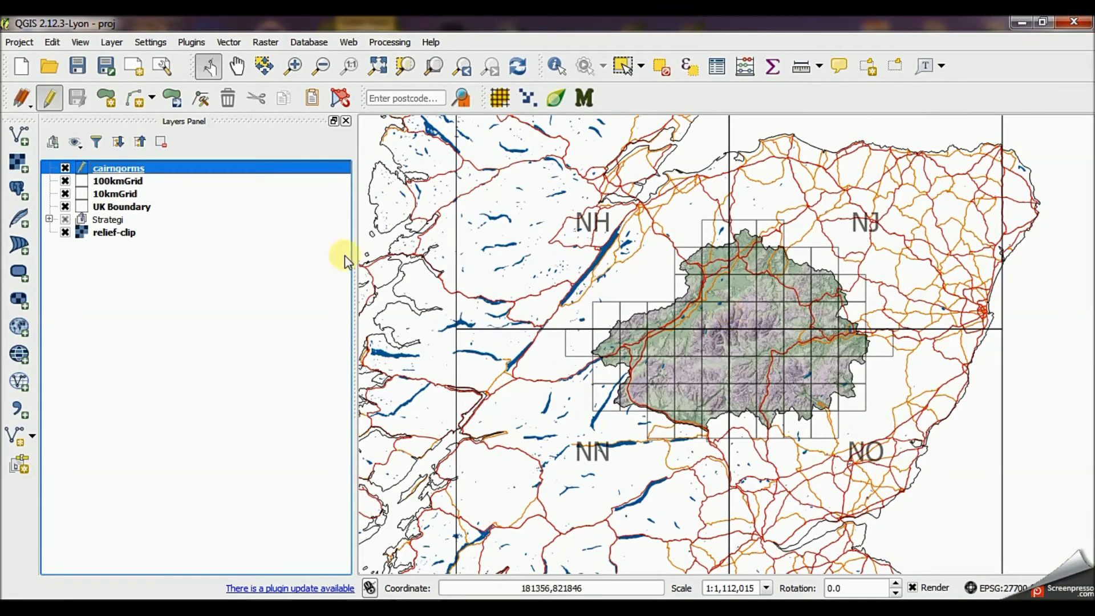
Draw a large cairngorms polygon with corners at the map's right and bottom edges
{"action": "left_click", "coordinate": [107, 101]}
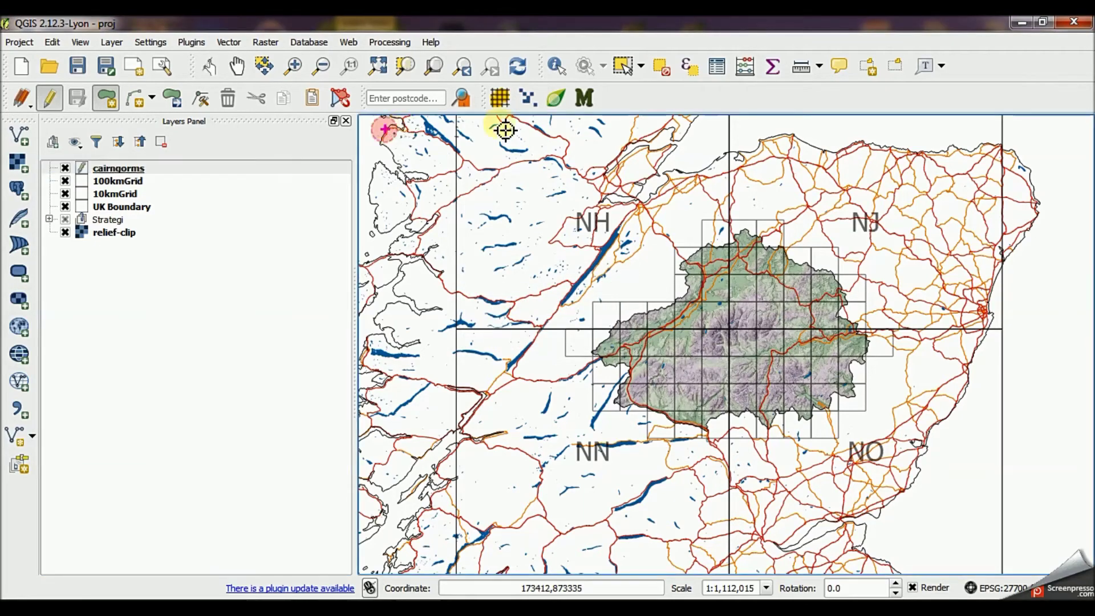
{"action": "left_click", "coordinate": [1048, 133]}
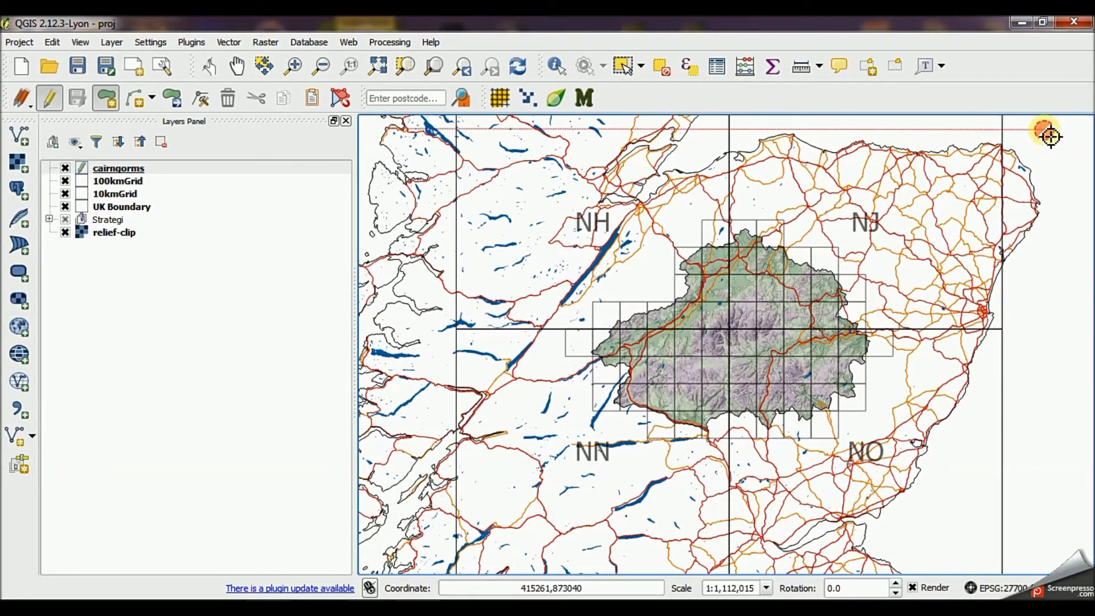
{"action": "left_click", "coordinate": [1051, 557]}
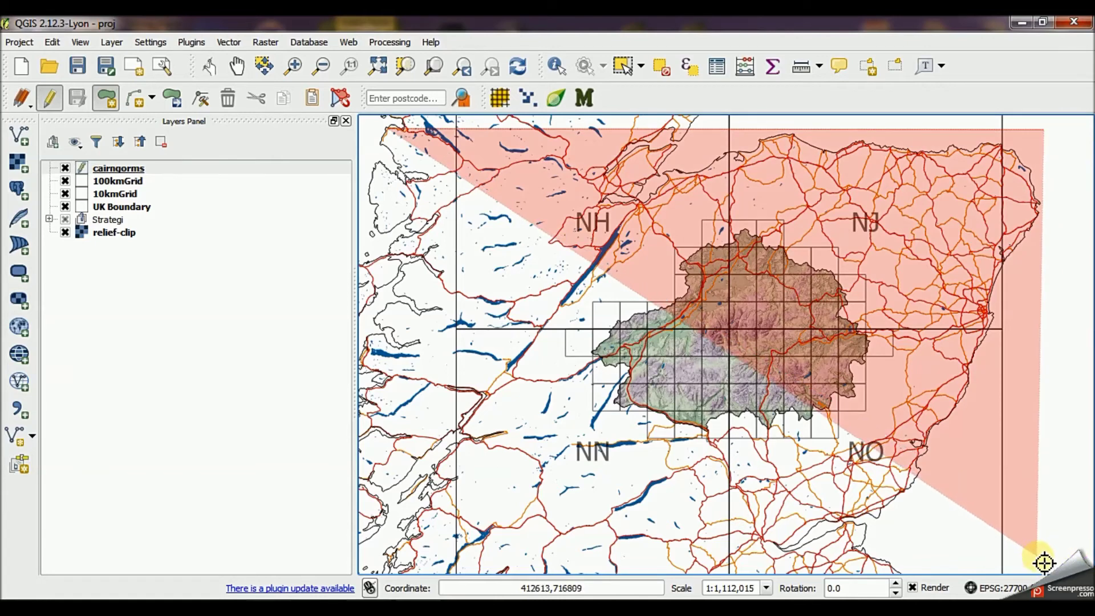
{"action": "left_click", "coordinate": [392, 561]}
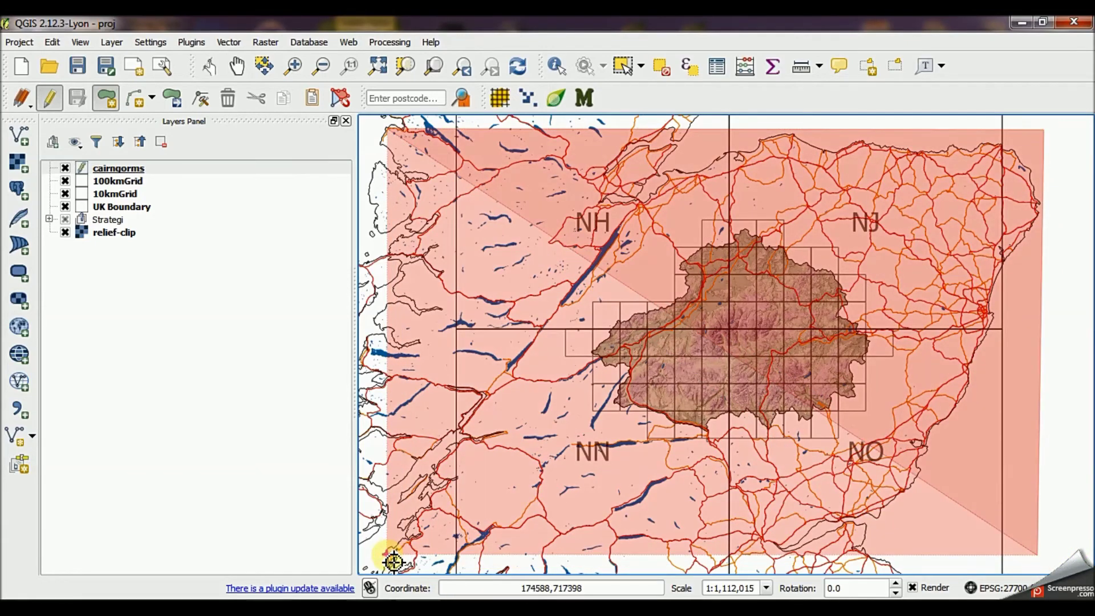
{"action": "right_click", "coordinate": [392, 560]}
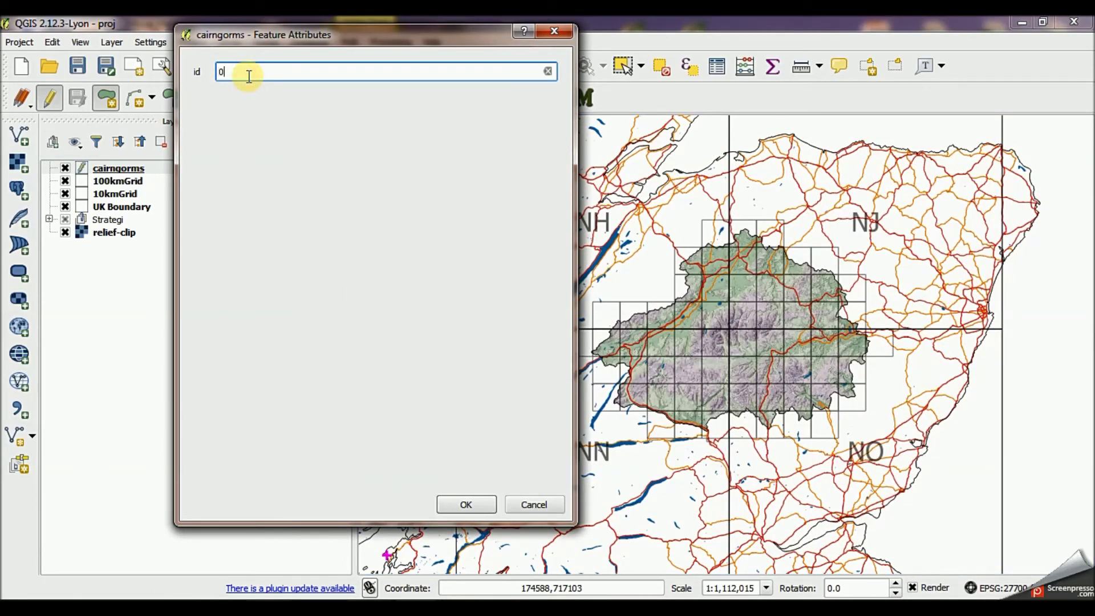
{"action": "left_click", "coordinate": [469, 506]}
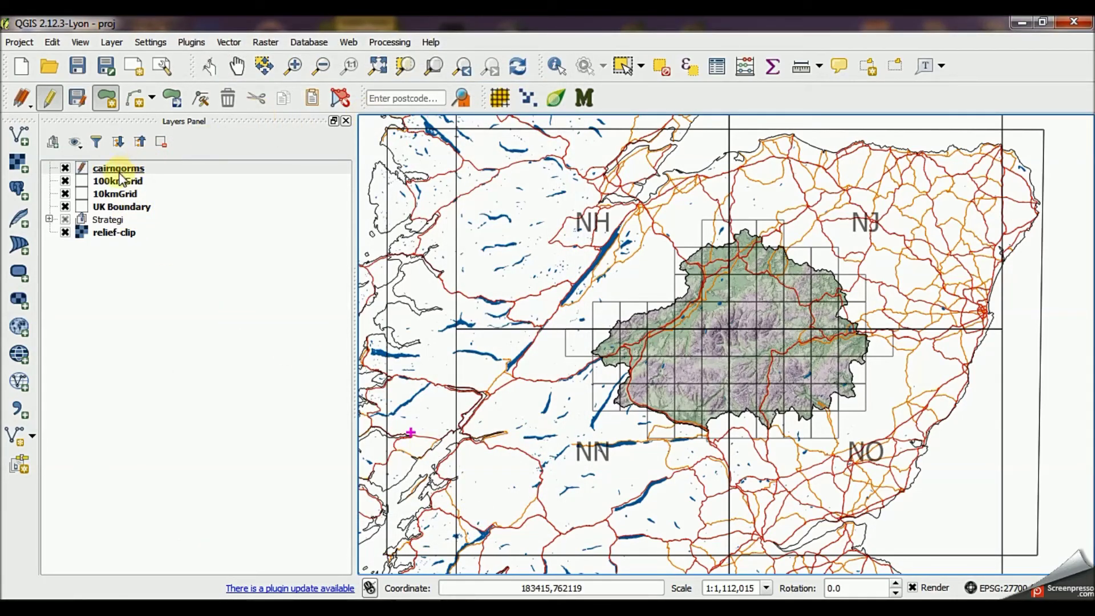
Identify the park polygon, change its id value, and close the results
{"action": "left_click", "coordinate": [231, 169]}
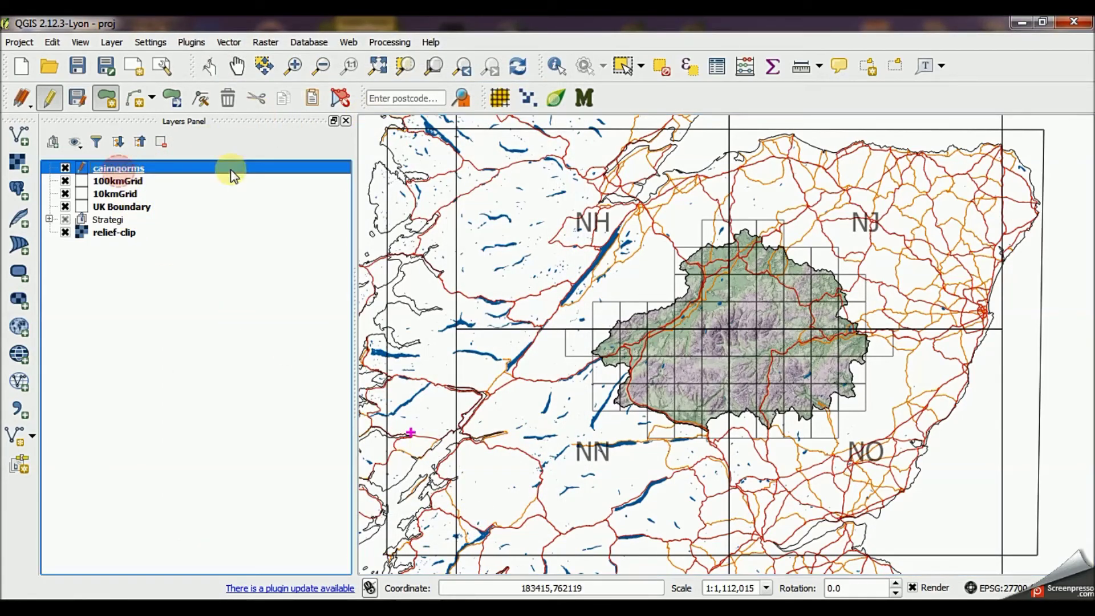
{"action": "left_click", "coordinate": [557, 65]}
{"action": "left_click", "coordinate": [757, 302]}
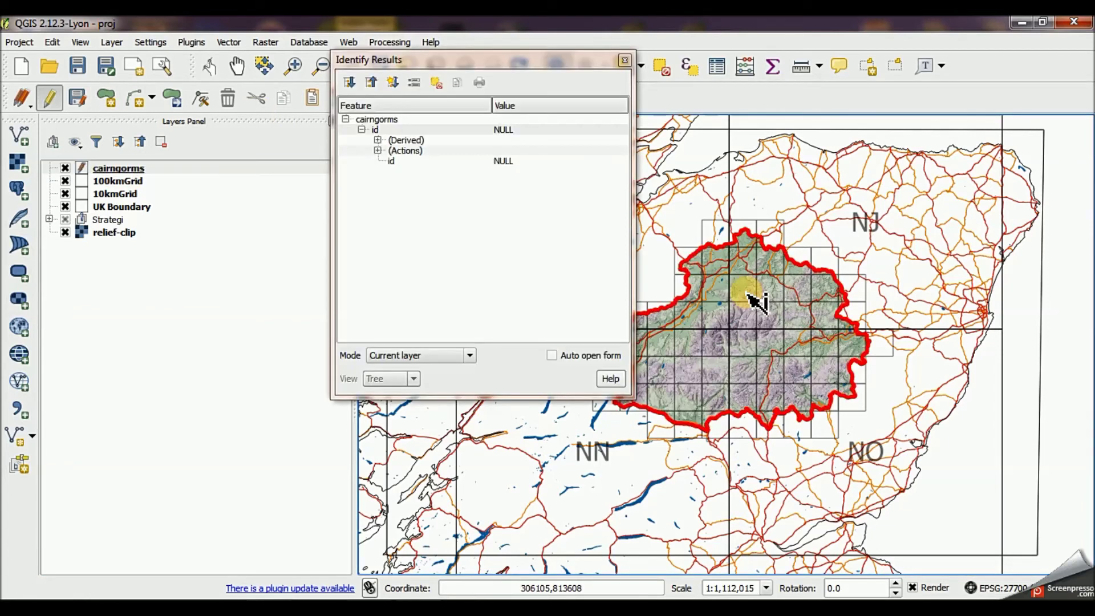
{"action": "left_click", "coordinate": [413, 83]}
{"action": "left_click", "coordinate": [290, 72]}
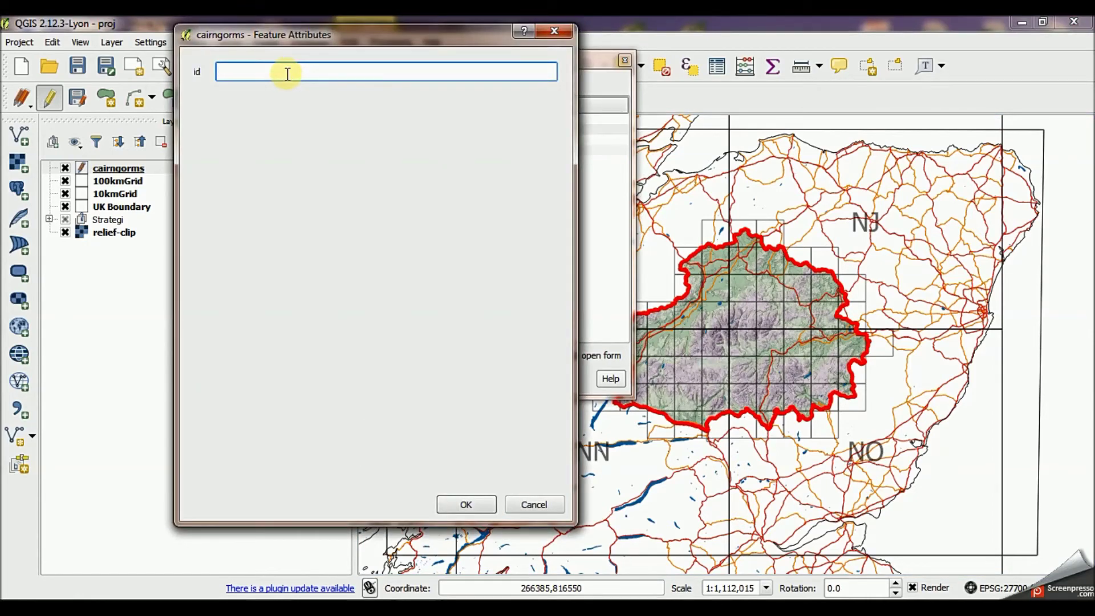
{"action": "type", "text": "1"}
{"action": "left_click", "coordinate": [467, 506]}
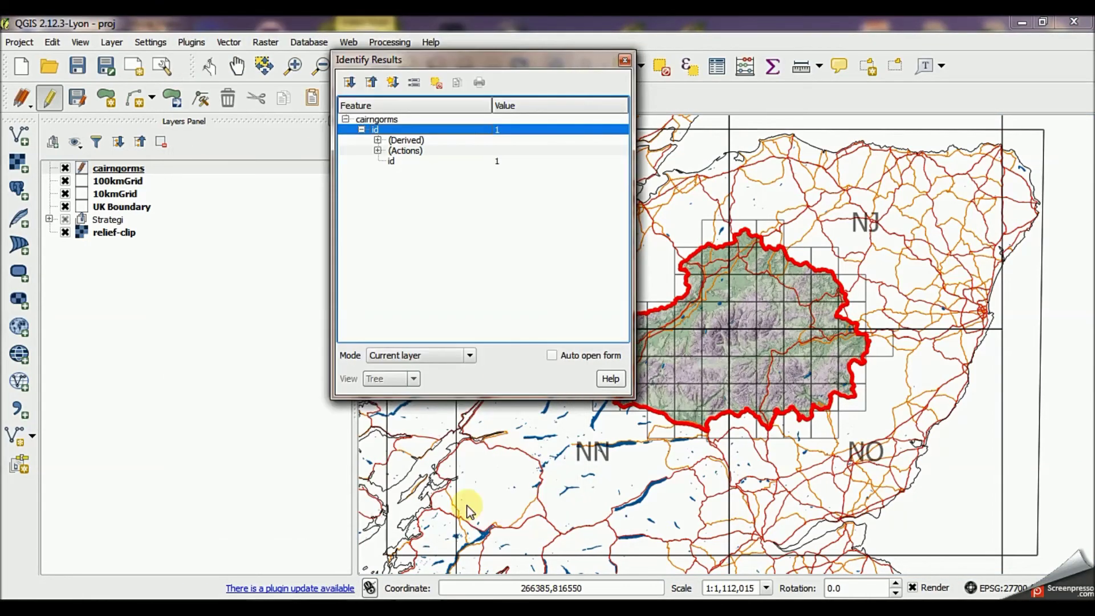
{"action": "left_click", "coordinate": [625, 64]}
{"action": "left_click", "coordinate": [1079, 224]}
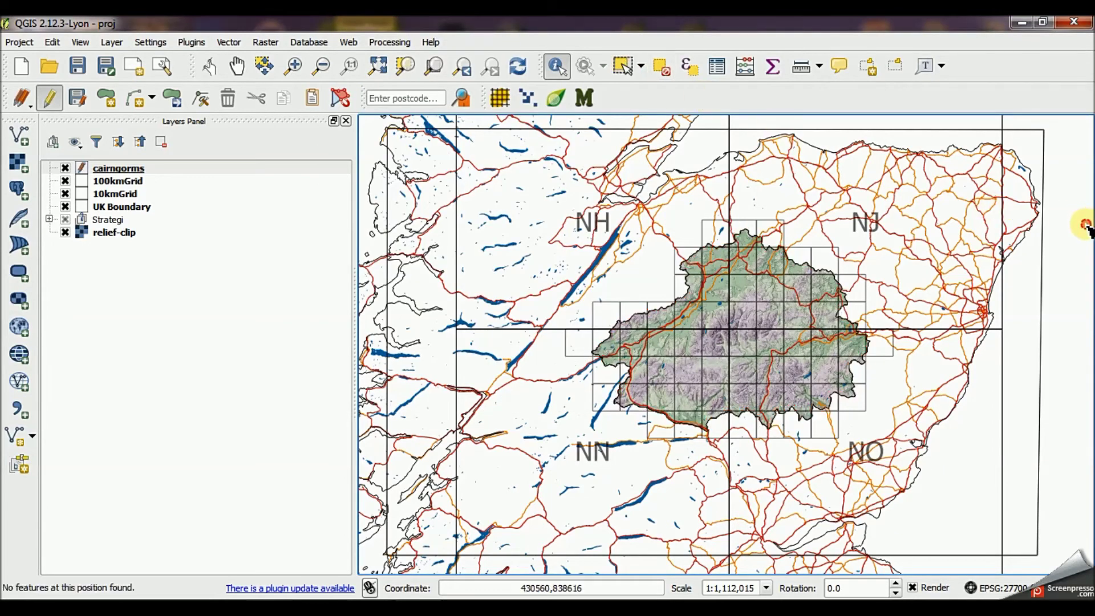
Zoom to the 10kmGrid layer extent and turn off editing for cairngorms
{"action": "left_click", "coordinate": [118, 193]}
{"action": "right_click", "coordinate": [118, 194]}
{"action": "left_click", "coordinate": [168, 196]}
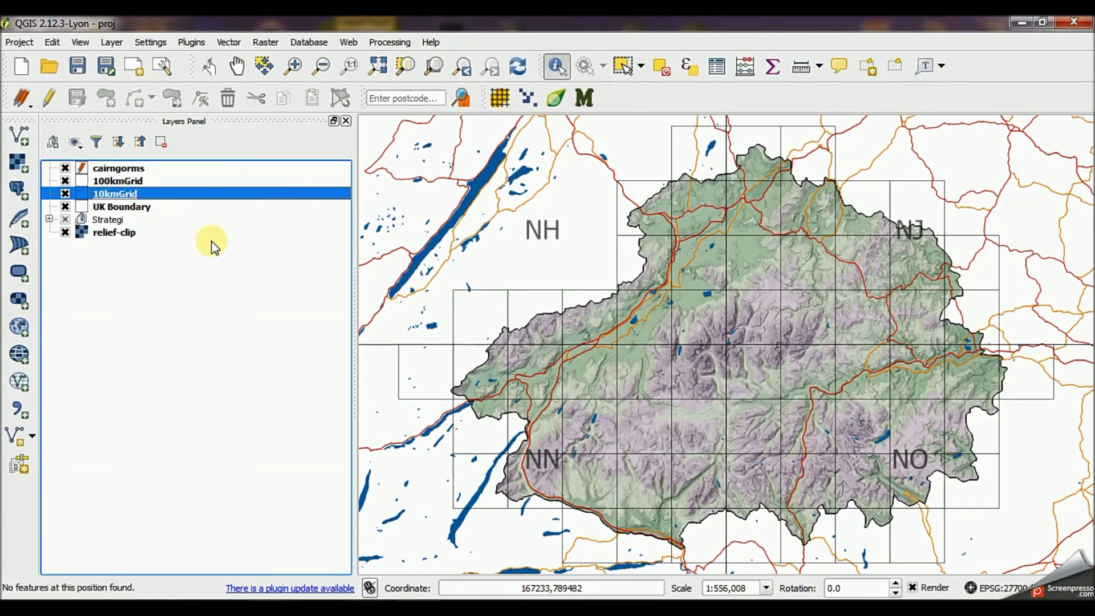
{"action": "left_click", "coordinate": [109, 172]}
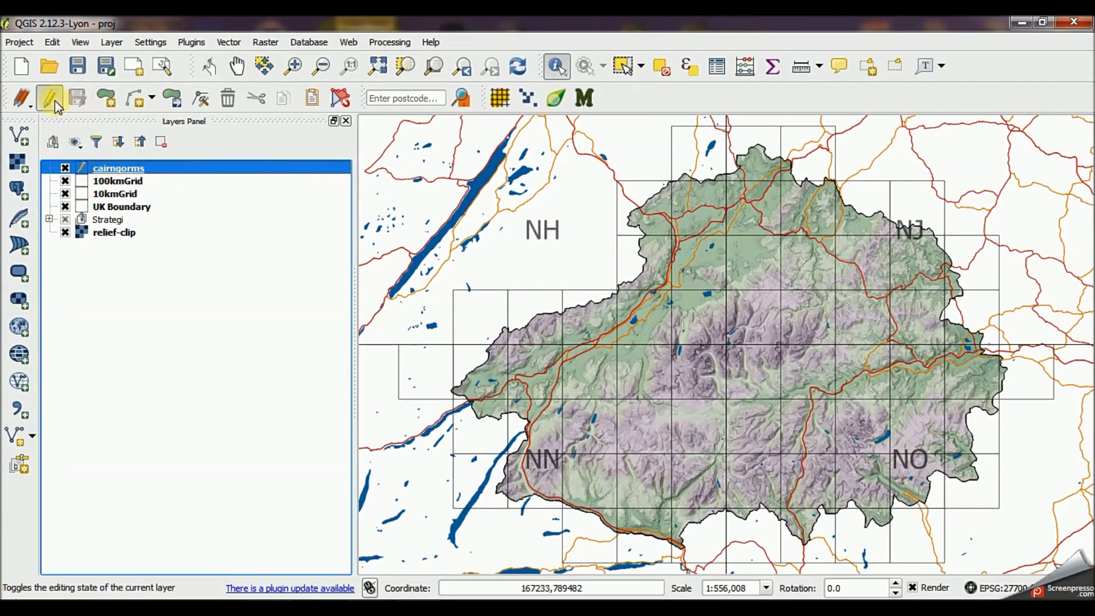
{"action": "left_click", "coordinate": [52, 99]}
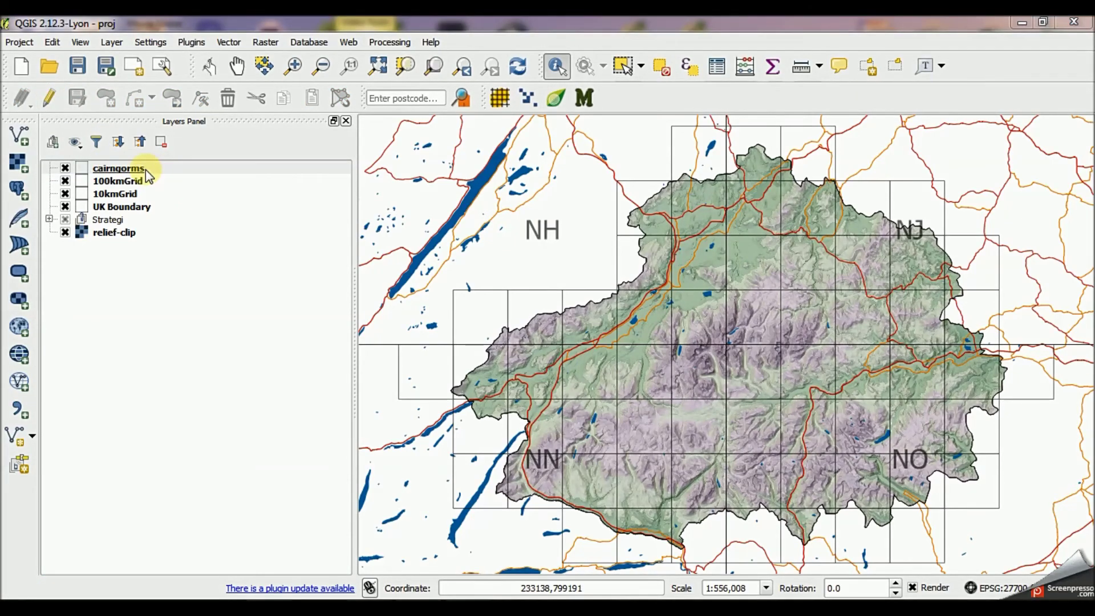
{"action": "left_click", "coordinate": [146, 170]}
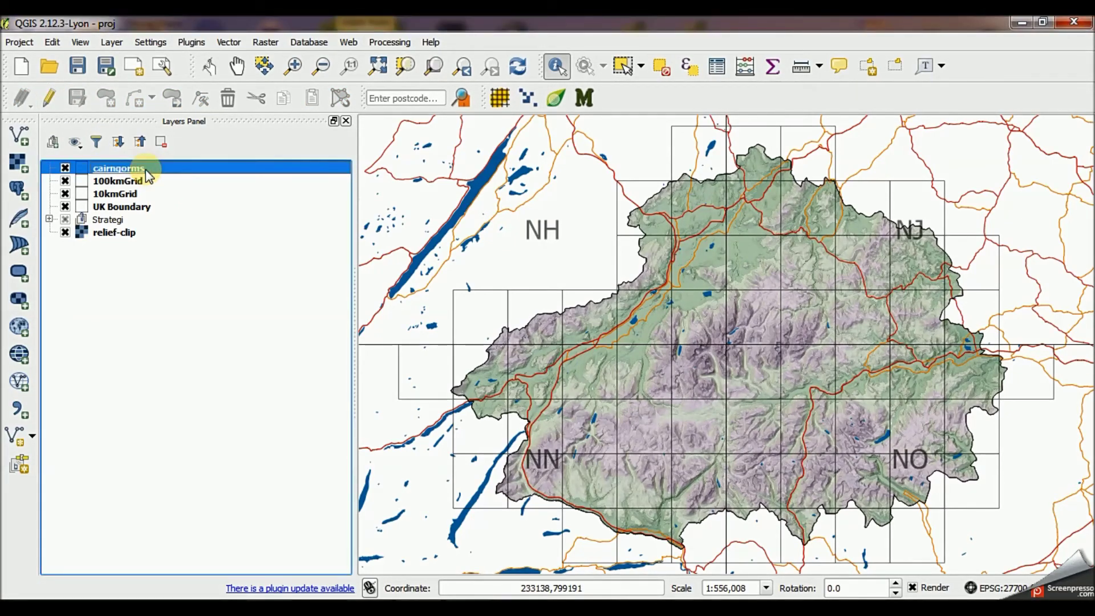
{"action": "double_click", "coordinate": [146, 170]}
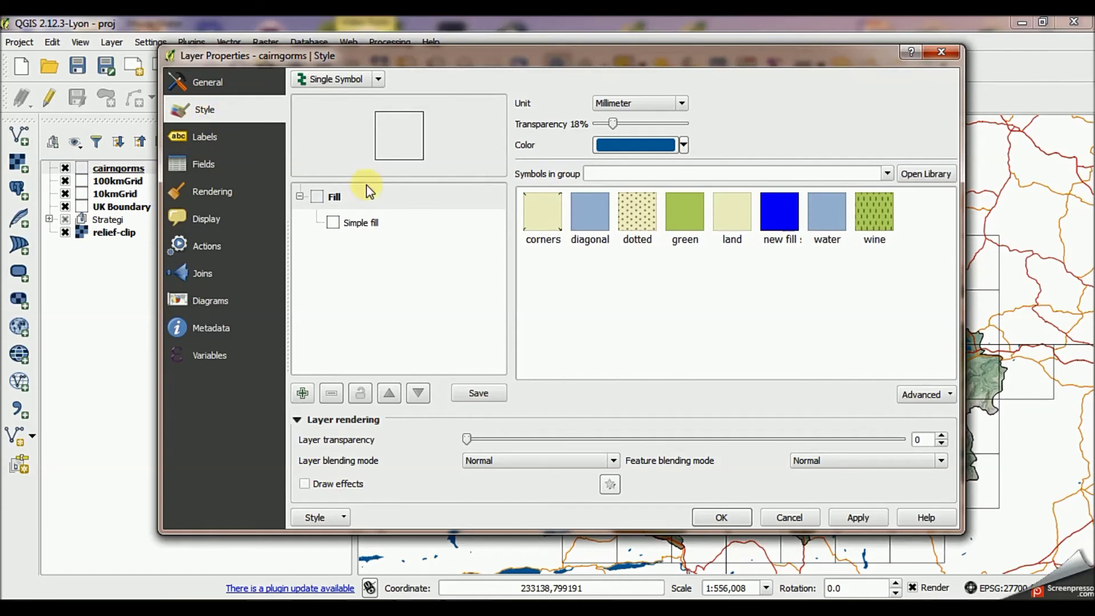
Categorize cairngorms by id and delete the empty third class
{"action": "left_click", "coordinate": [379, 79]}
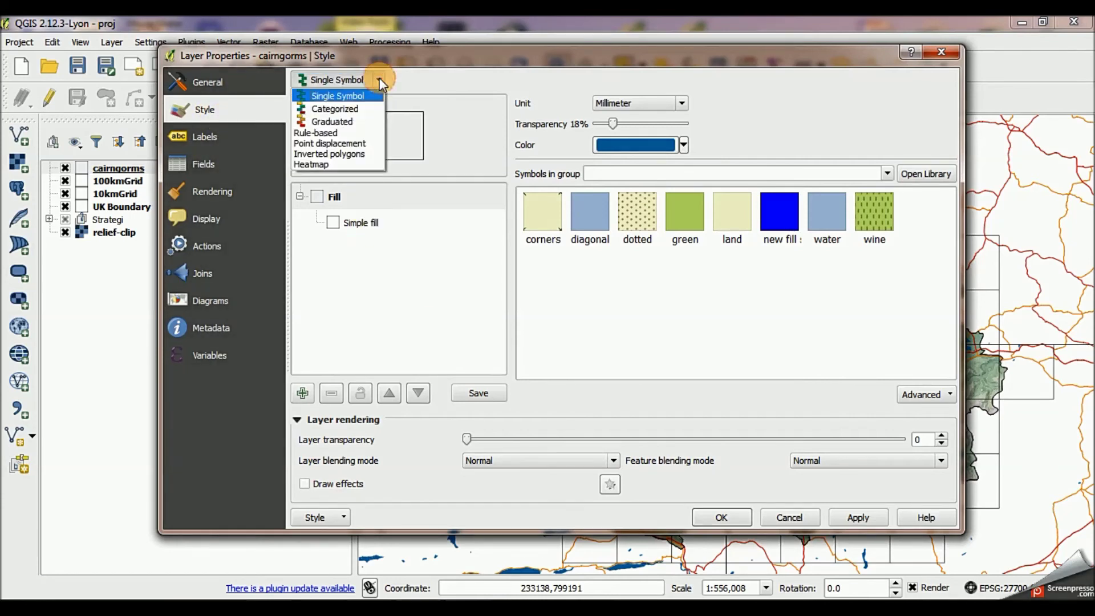
{"action": "left_click", "coordinate": [334, 109]}
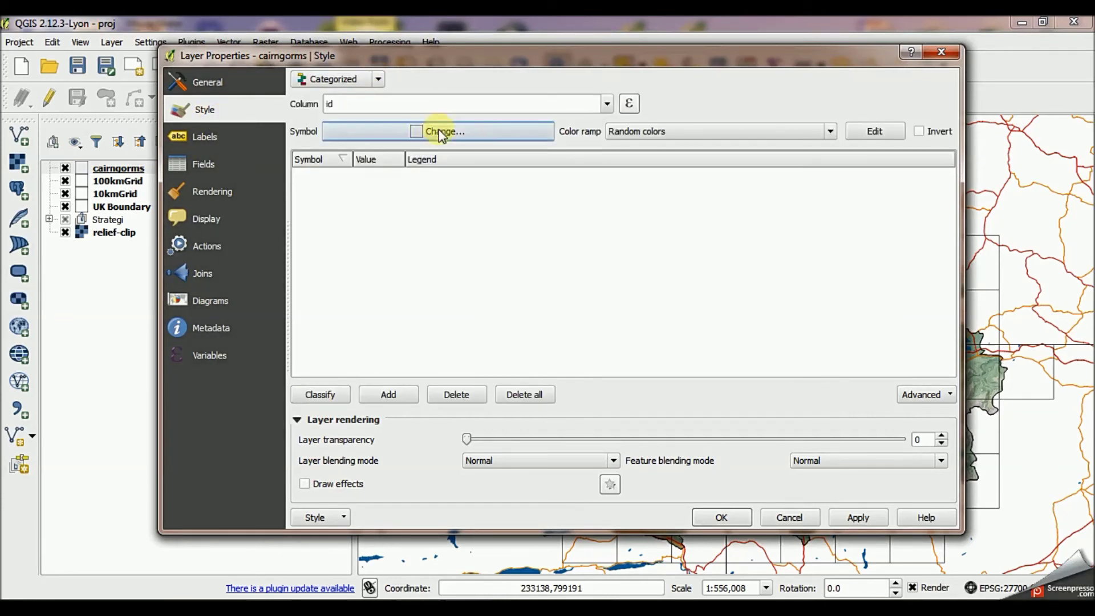
{"action": "left_click", "coordinate": [337, 398]}
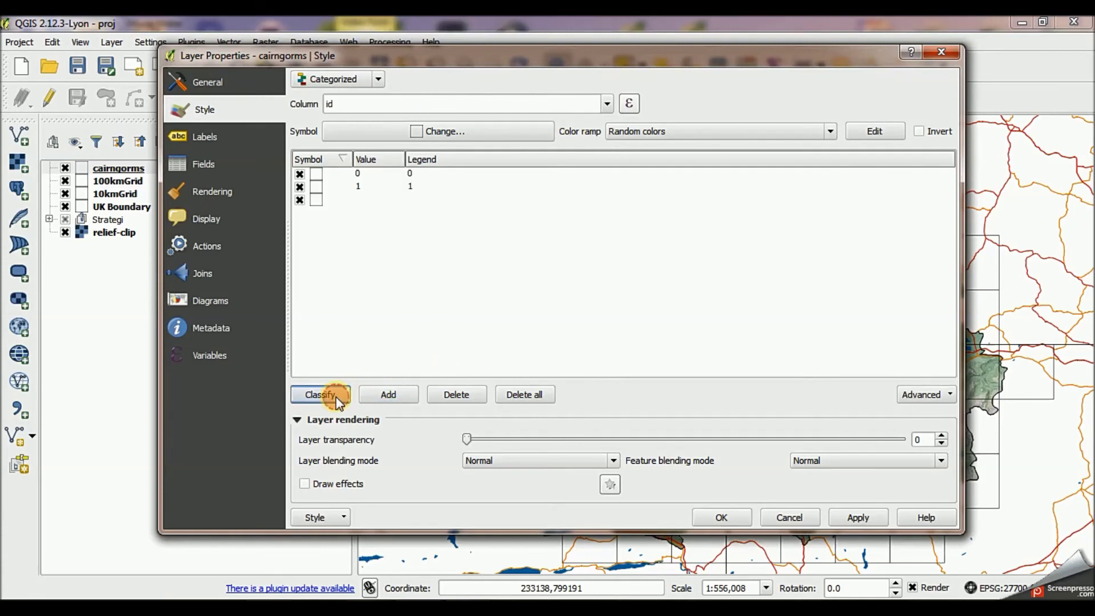
{"action": "left_click", "coordinate": [340, 200]}
{"action": "left_click", "coordinate": [459, 397]}
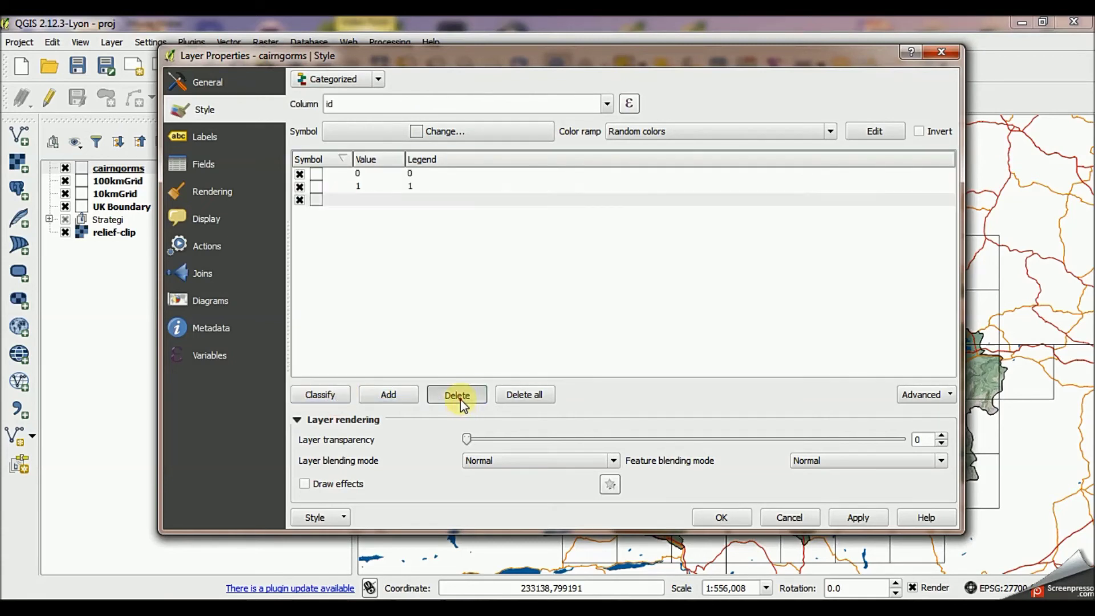
Set the class 1 symbol's border width to 0.46
{"action": "double_click", "coordinate": [321, 186]}
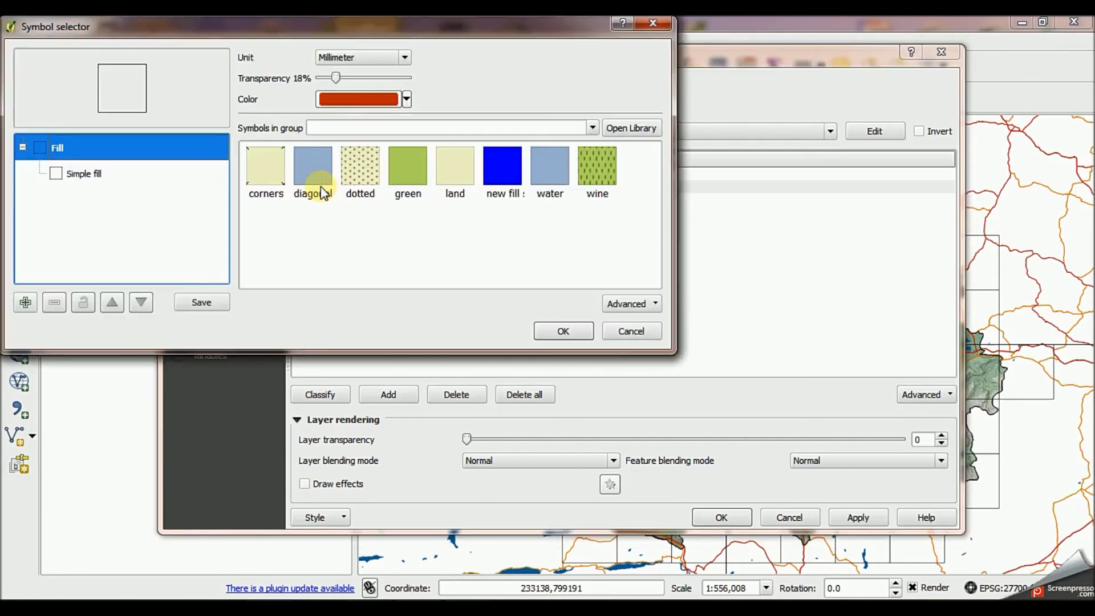
{"action": "left_click", "coordinate": [120, 174]}
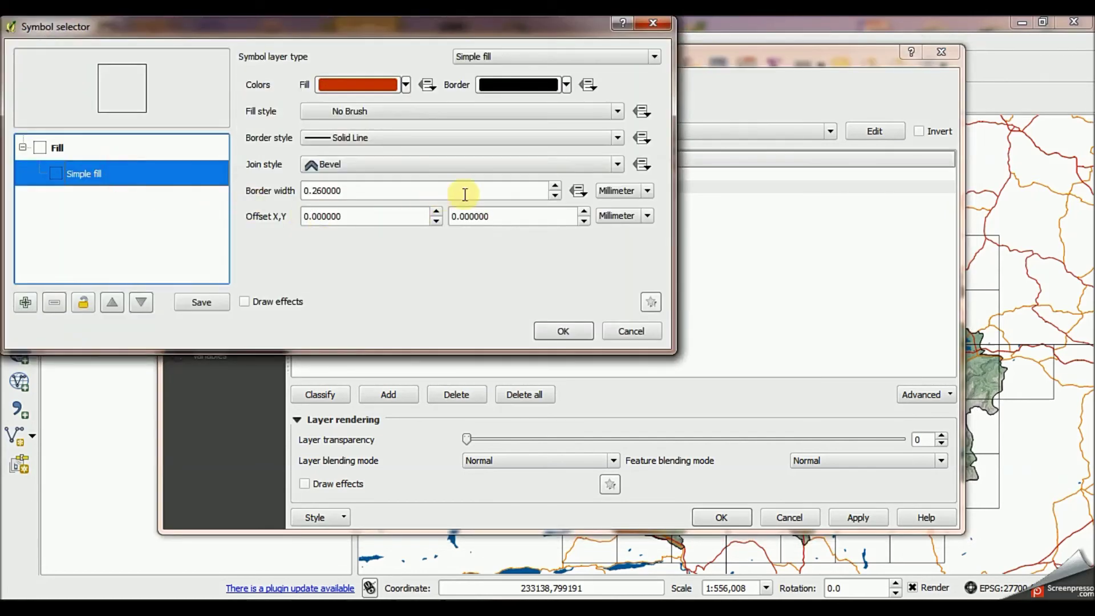
{"action": "left_click_drag", "start_coordinate": [487, 26], "coordinate": [685, 149]}
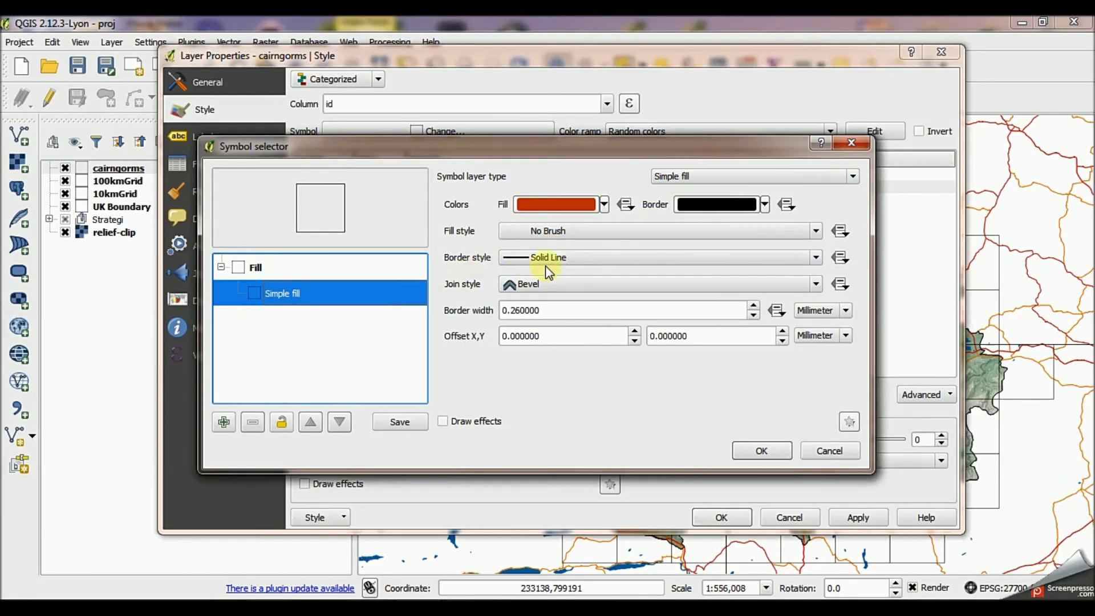
{"action": "left_click", "coordinate": [358, 268]}
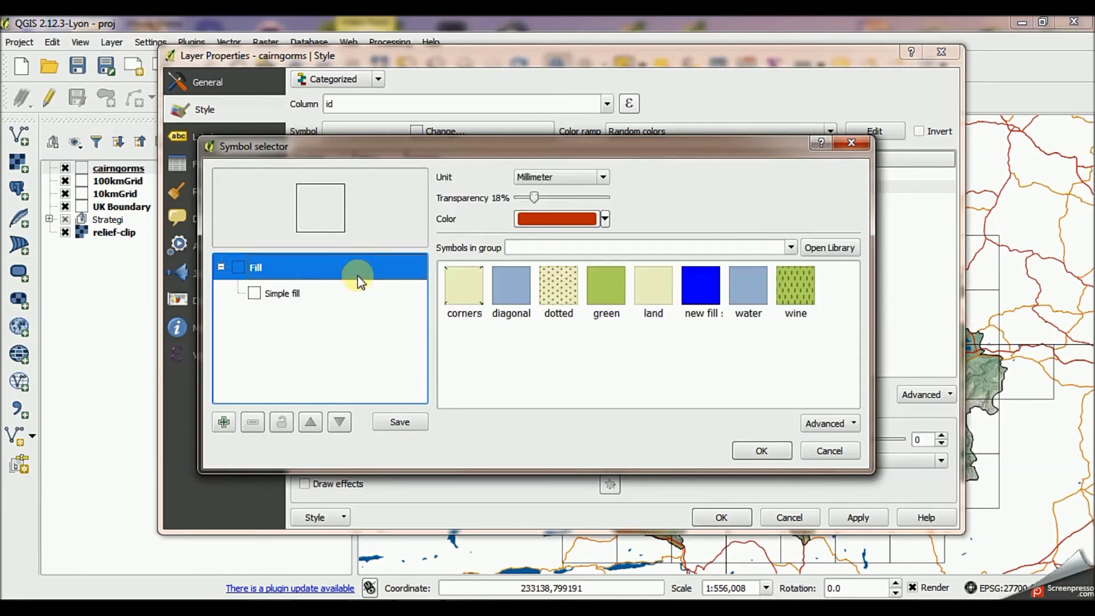
{"action": "left_click", "coordinate": [352, 293]}
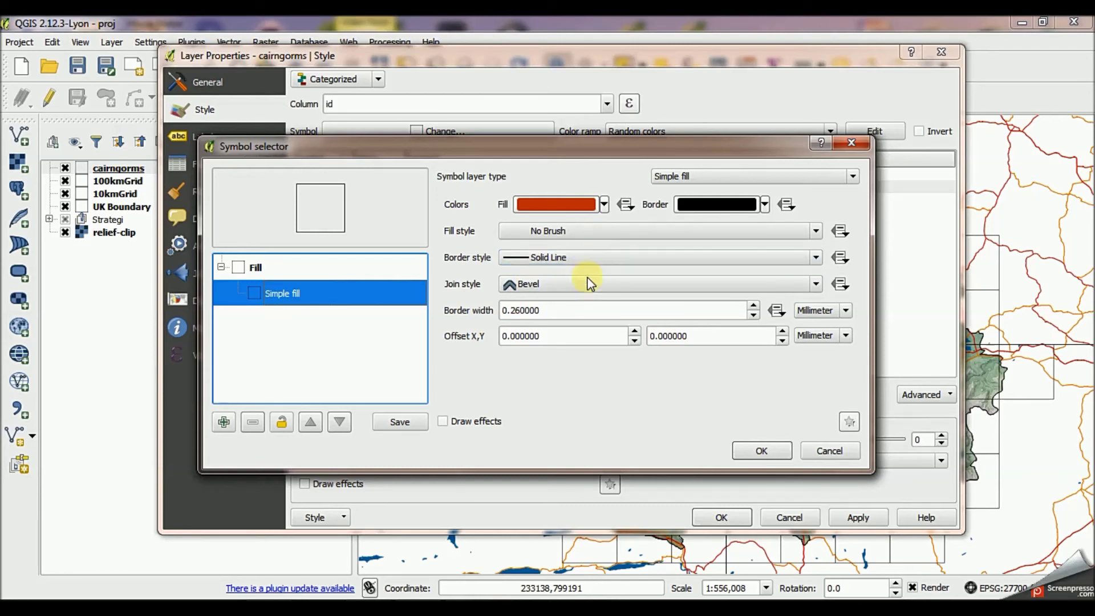
{"action": "left_click", "coordinate": [561, 311]}
{"action": "left_click", "coordinate": [754, 305]}
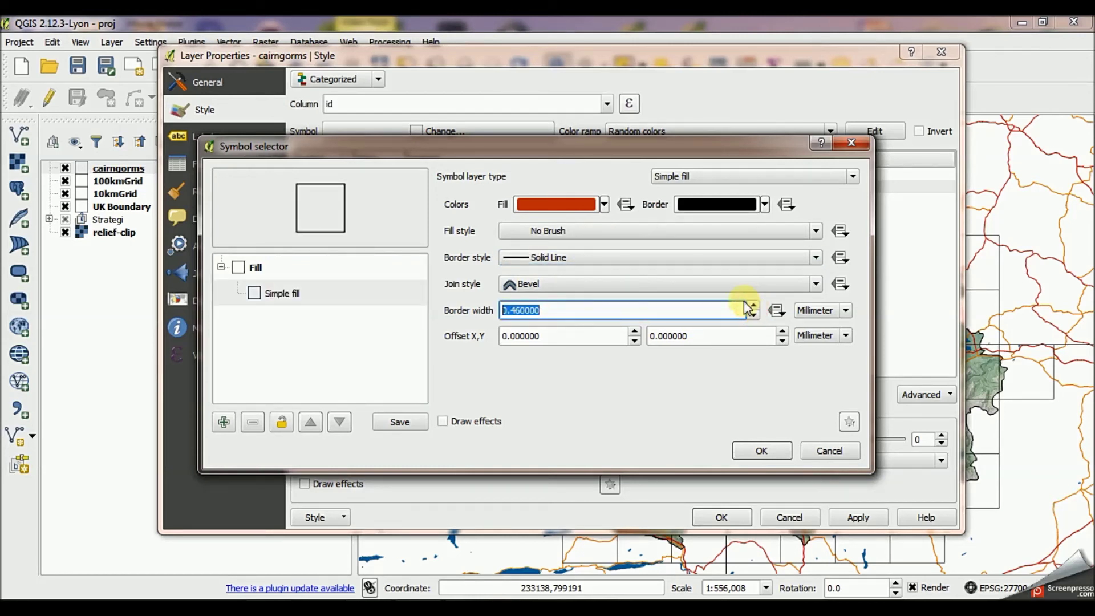
{"action": "left_click", "coordinate": [763, 453]}
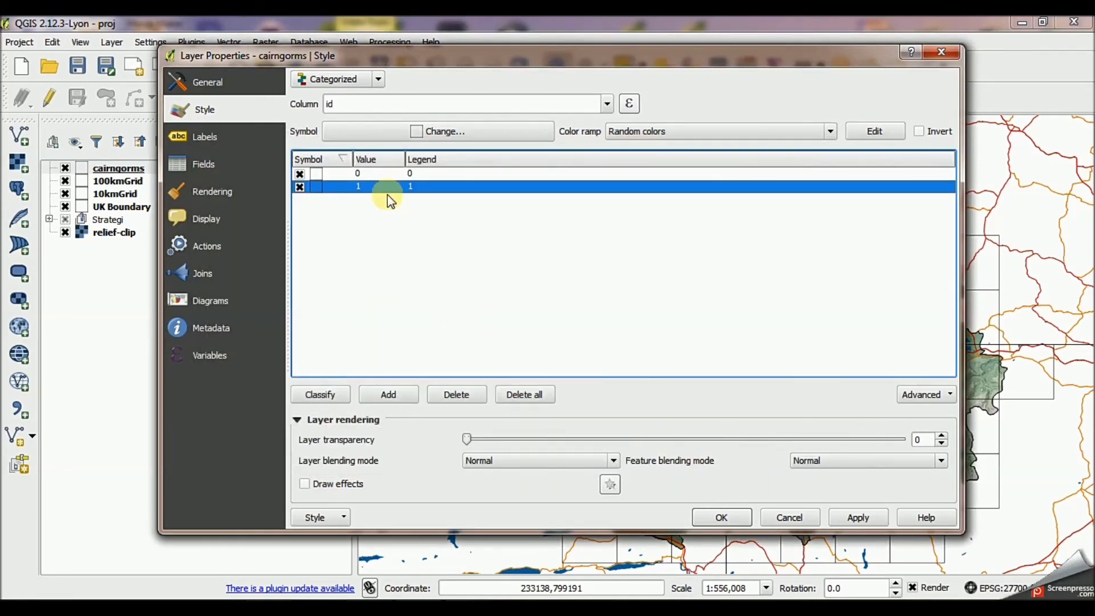
Give class 0 a more transparent grey fill with no border
{"action": "left_click", "coordinate": [342, 173]}
{"action": "double_click", "coordinate": [334, 174]}
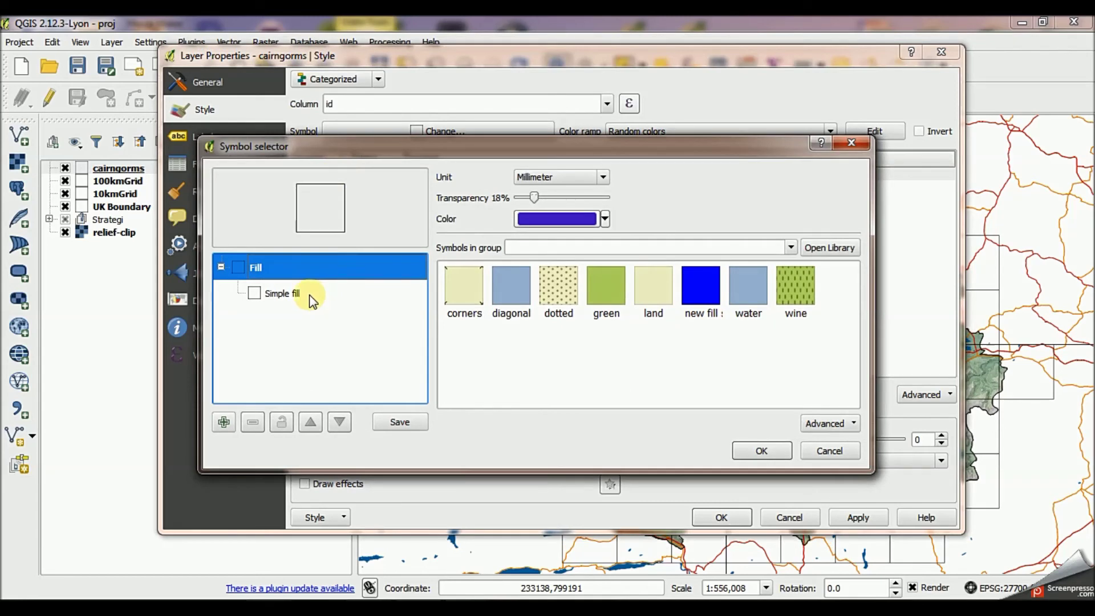
{"action": "left_click", "coordinate": [283, 294]}
{"action": "left_click", "coordinate": [300, 270]}
{"action": "left_click_drag", "start_coordinate": [536, 199], "coordinate": [552, 202]}
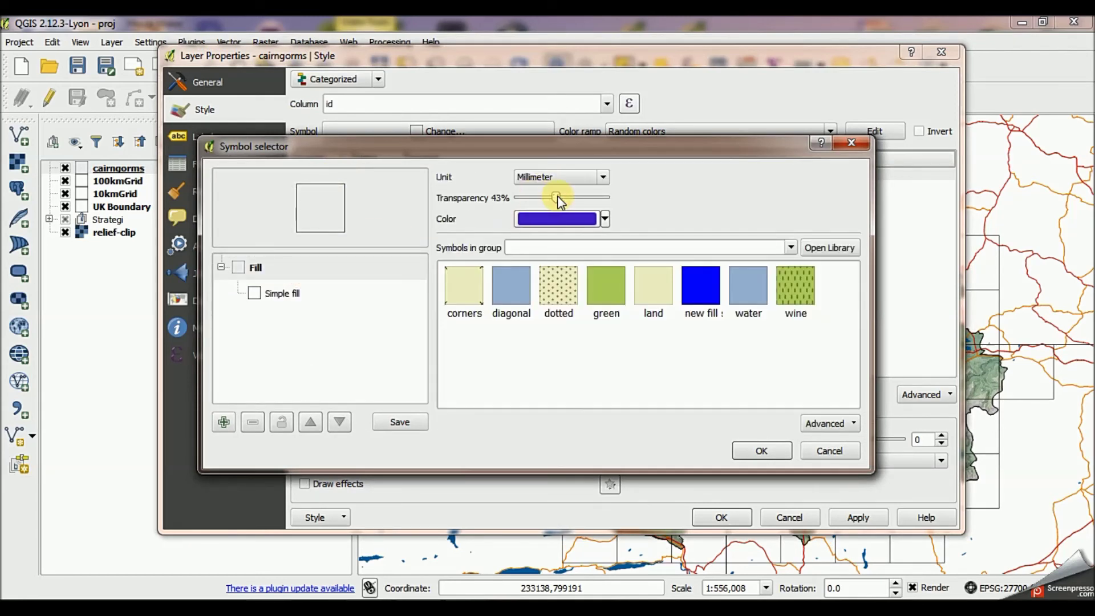
{"action": "left_click", "coordinate": [299, 293]}
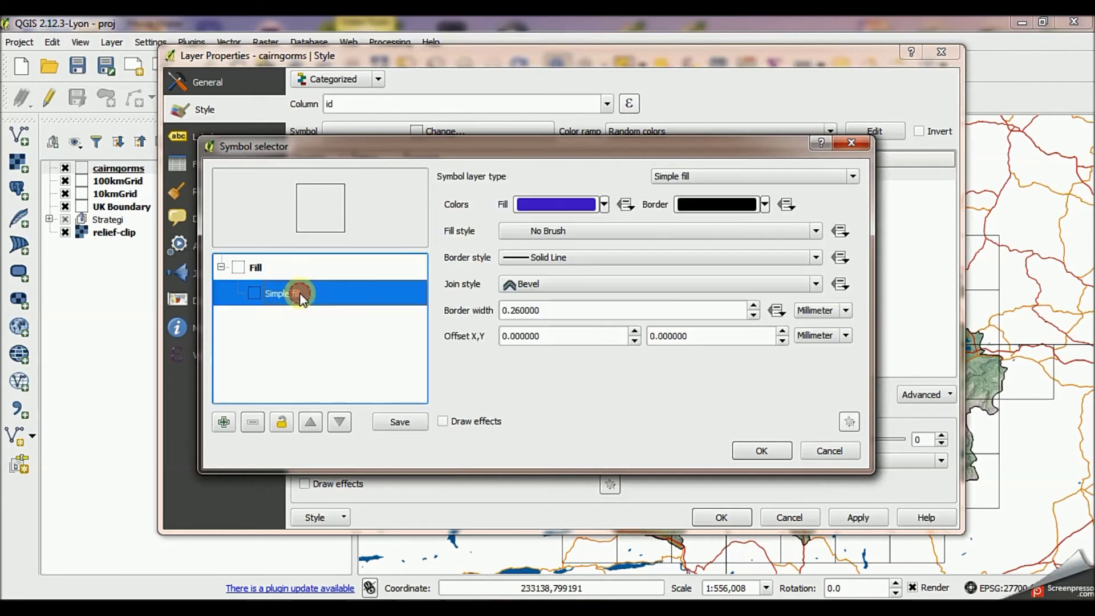
{"action": "left_click", "coordinate": [603, 205]}
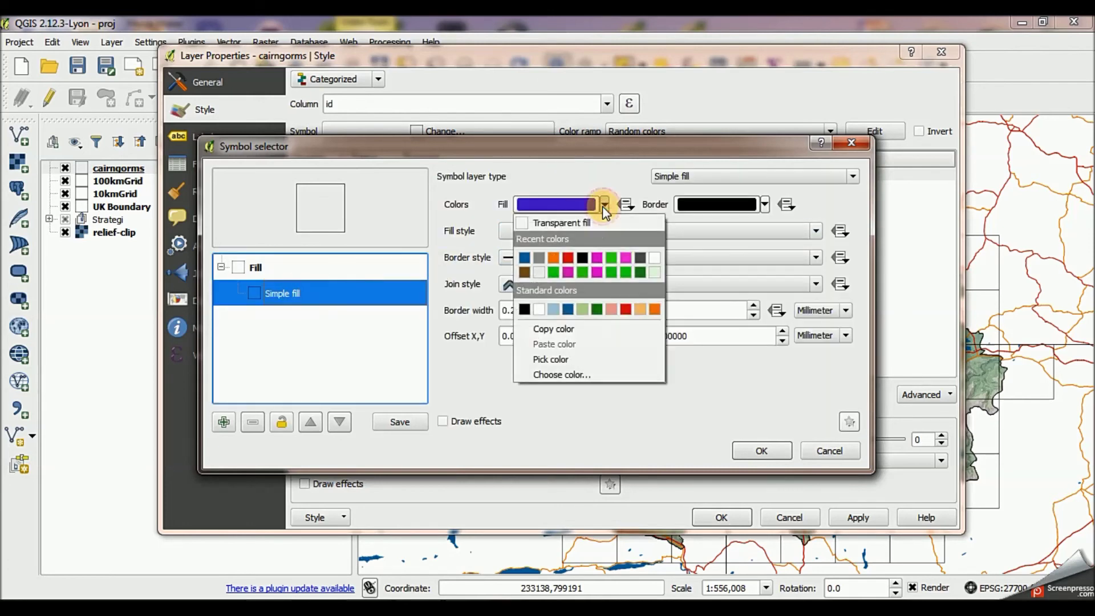
{"action": "left_click", "coordinate": [541, 259]}
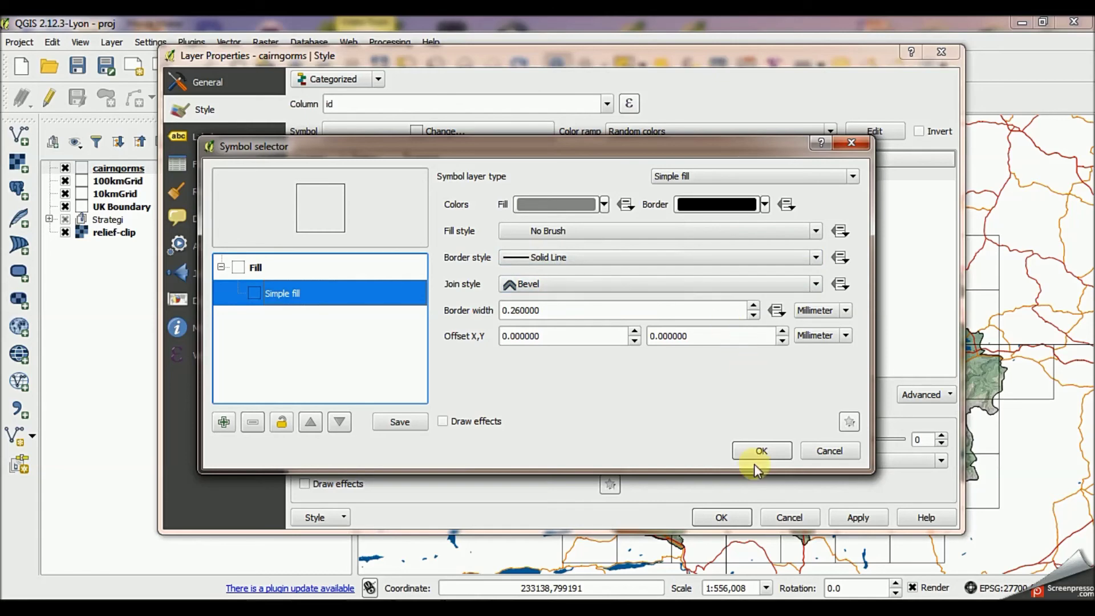
{"action": "left_click", "coordinate": [557, 256]}
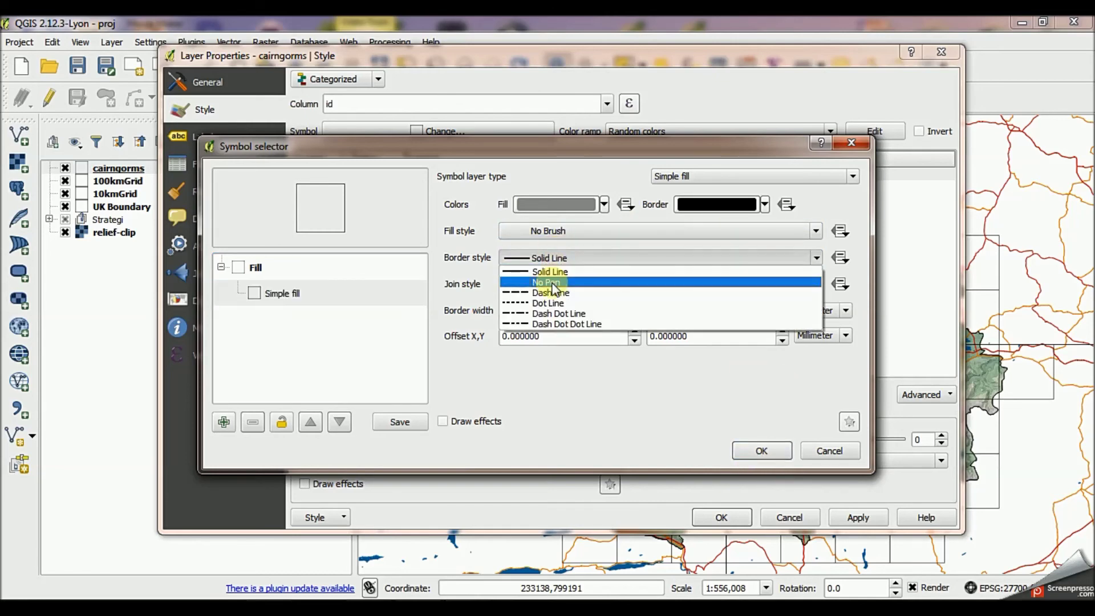
{"action": "left_click", "coordinate": [553, 284]}
{"action": "left_click", "coordinate": [761, 450]}
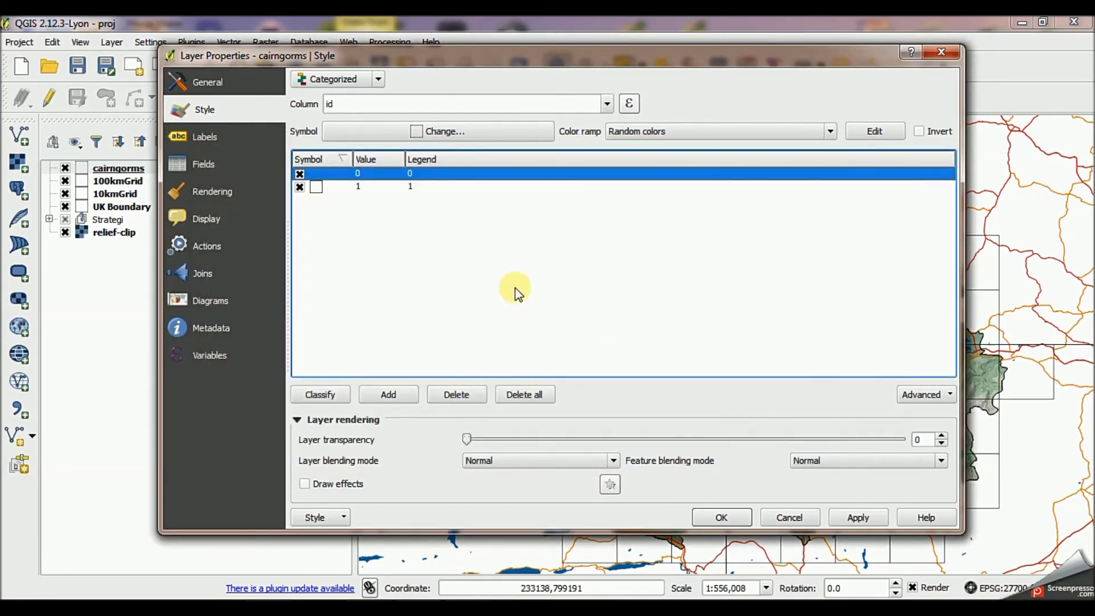
{"action": "left_click", "coordinate": [715, 517]}
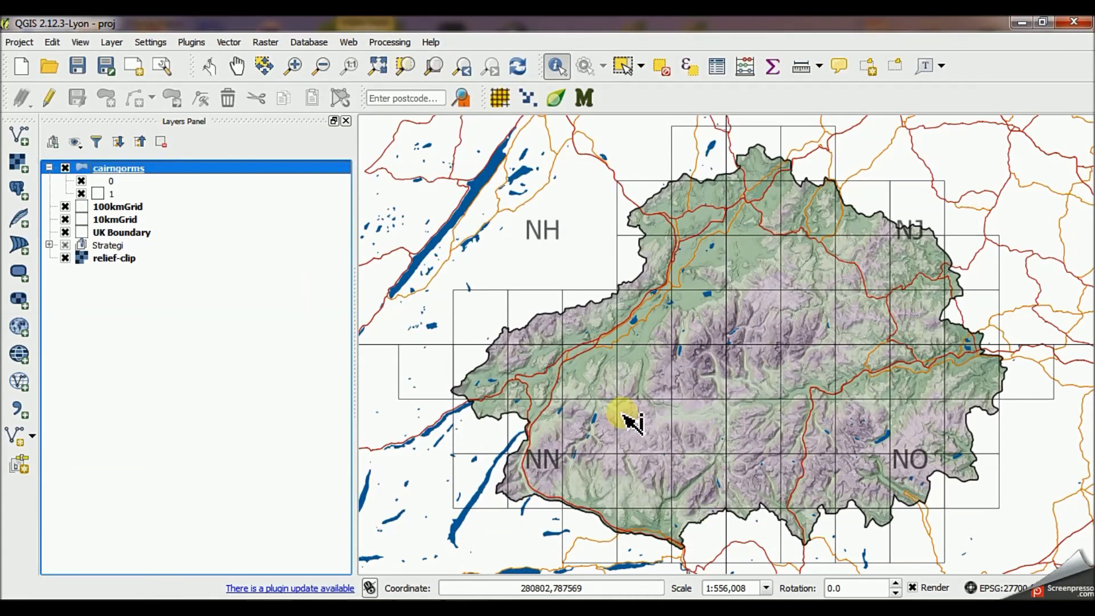
Change the class 0 mask's fill style to Solid
{"action": "left_click", "coordinate": [116, 181]}
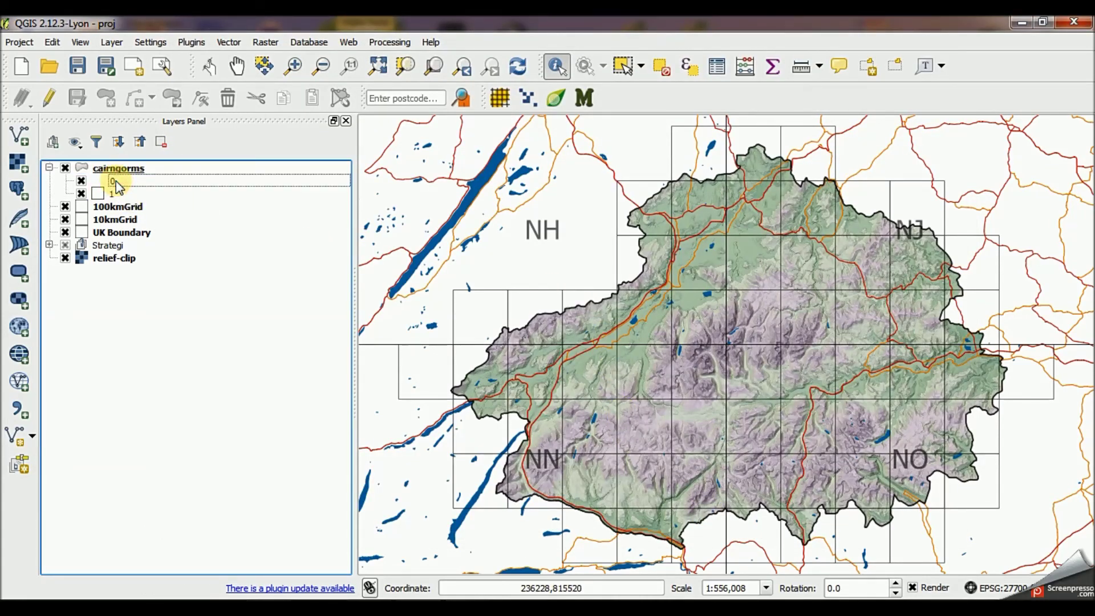
{"action": "double_click", "coordinate": [116, 180]}
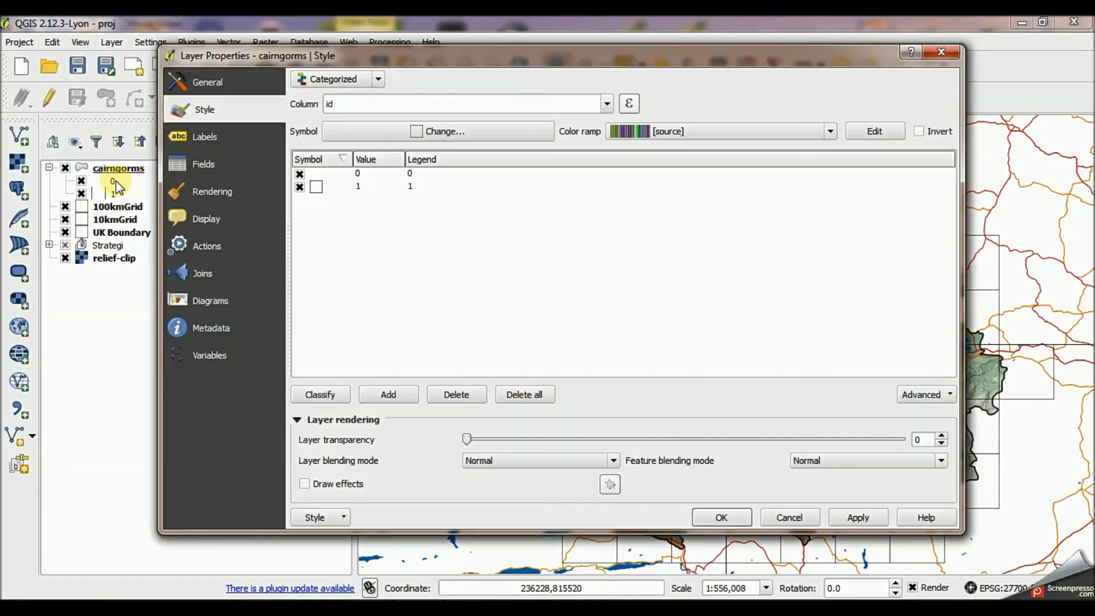
{"action": "double_click", "coordinate": [339, 173]}
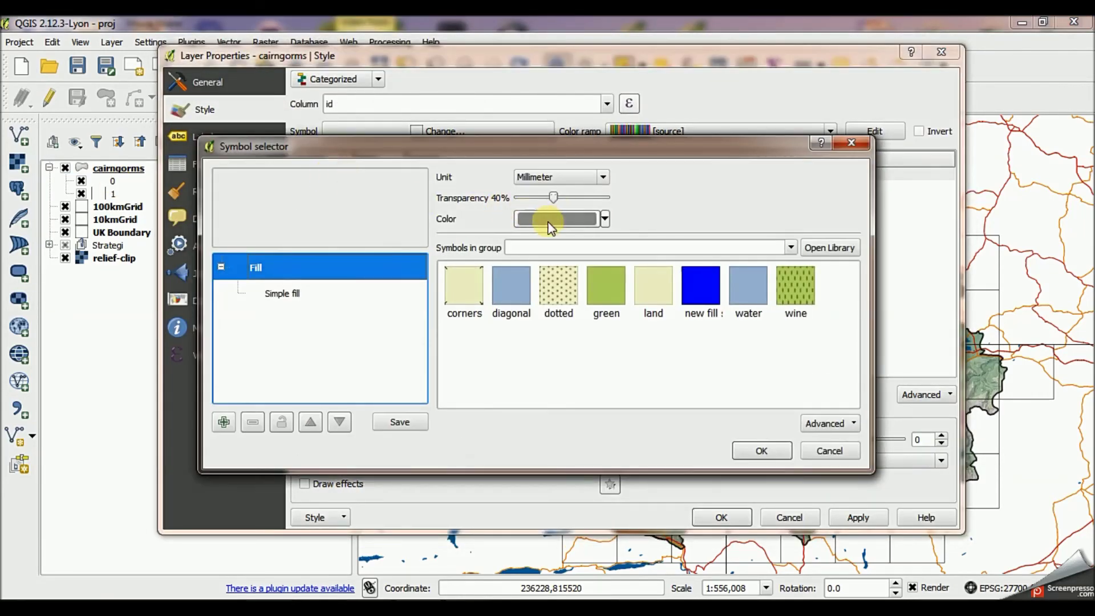
{"action": "left_click", "coordinate": [326, 288]}
{"action": "left_click", "coordinate": [561, 230]}
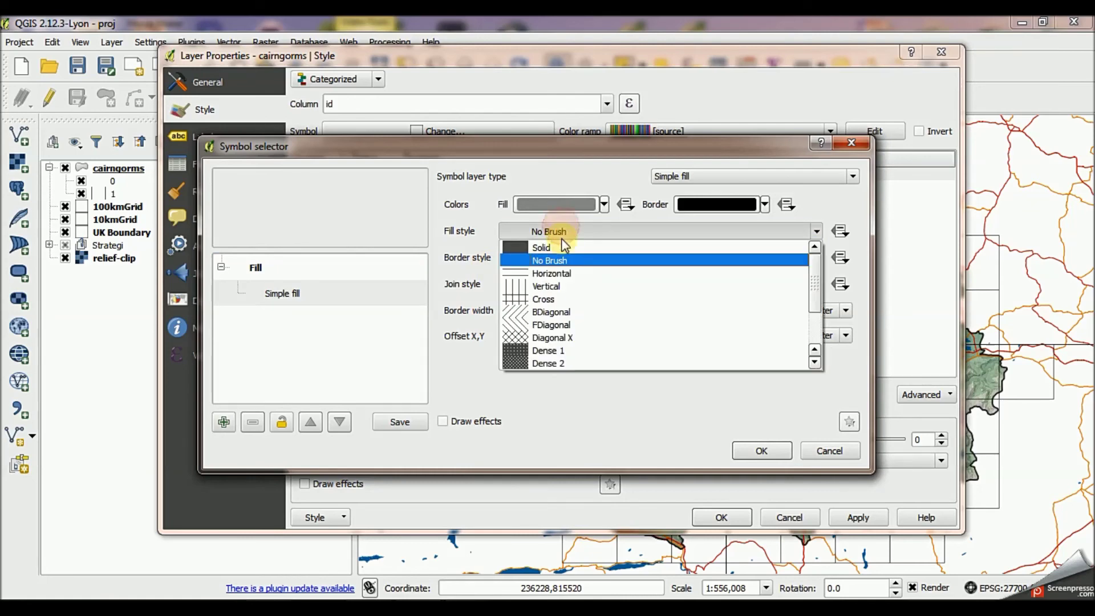
{"action": "left_click", "coordinate": [553, 246]}
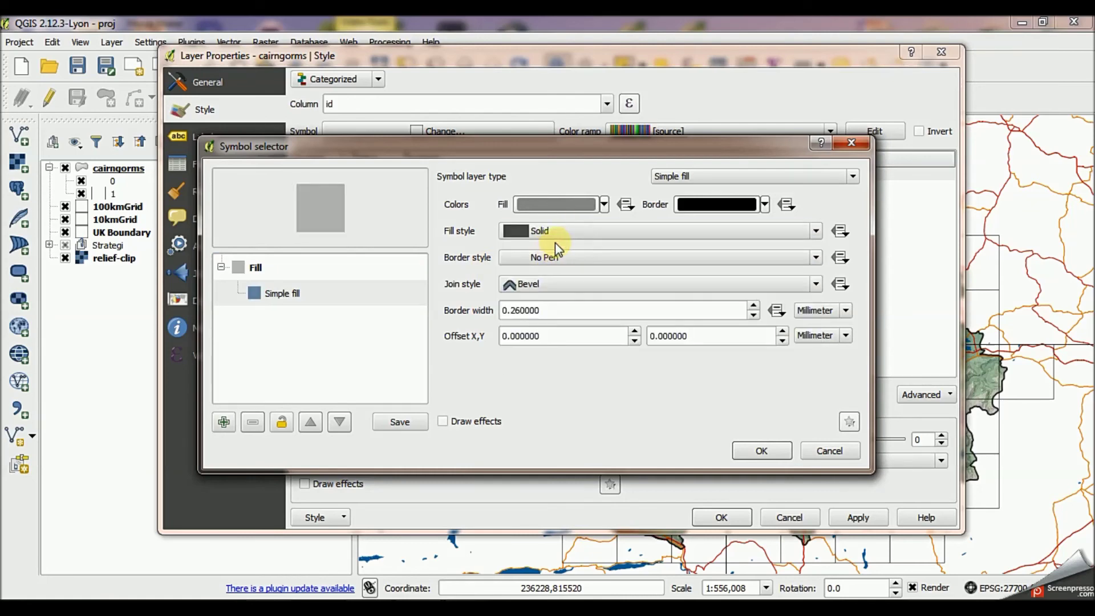
{"action": "left_click", "coordinate": [760, 451]}
{"action": "left_click", "coordinate": [721, 517]}
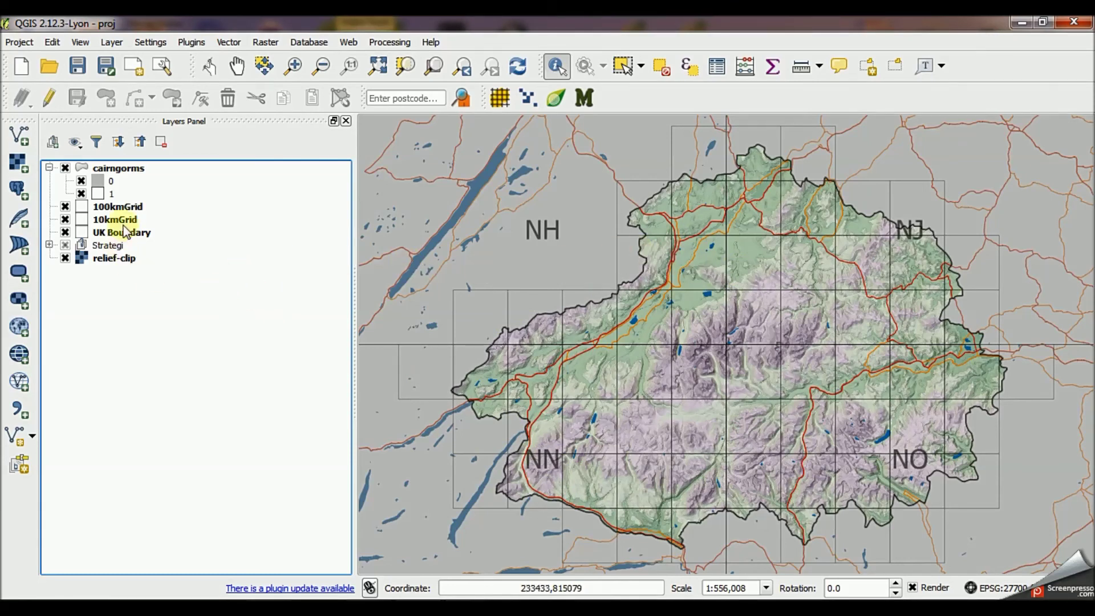
Set the class 0 grey mask to 31% transparency
{"action": "left_click", "coordinate": [118, 181]}
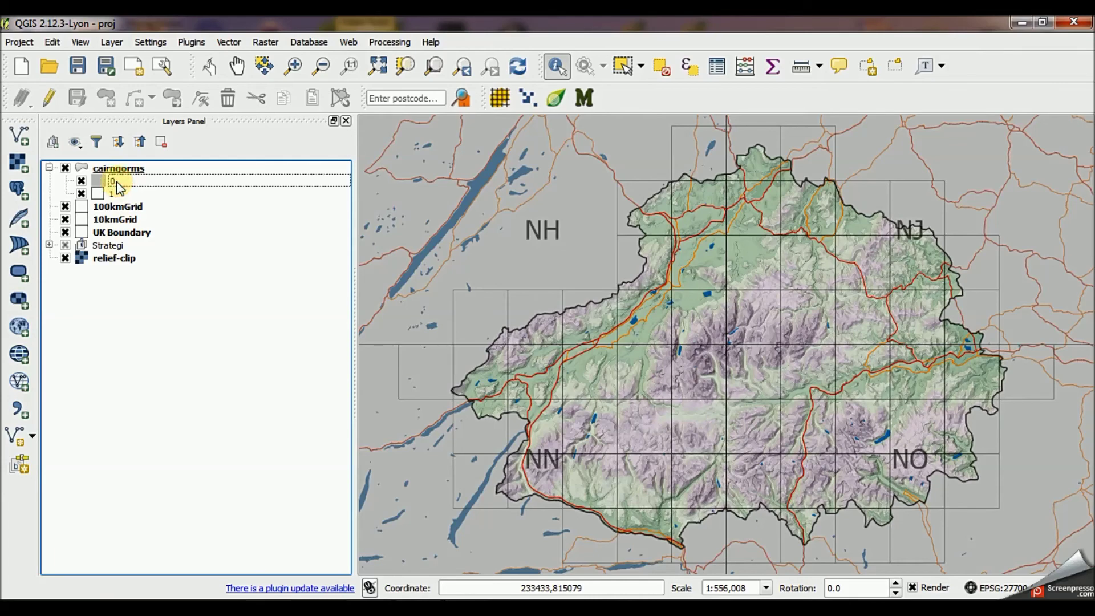
{"action": "double_click", "coordinate": [118, 183]}
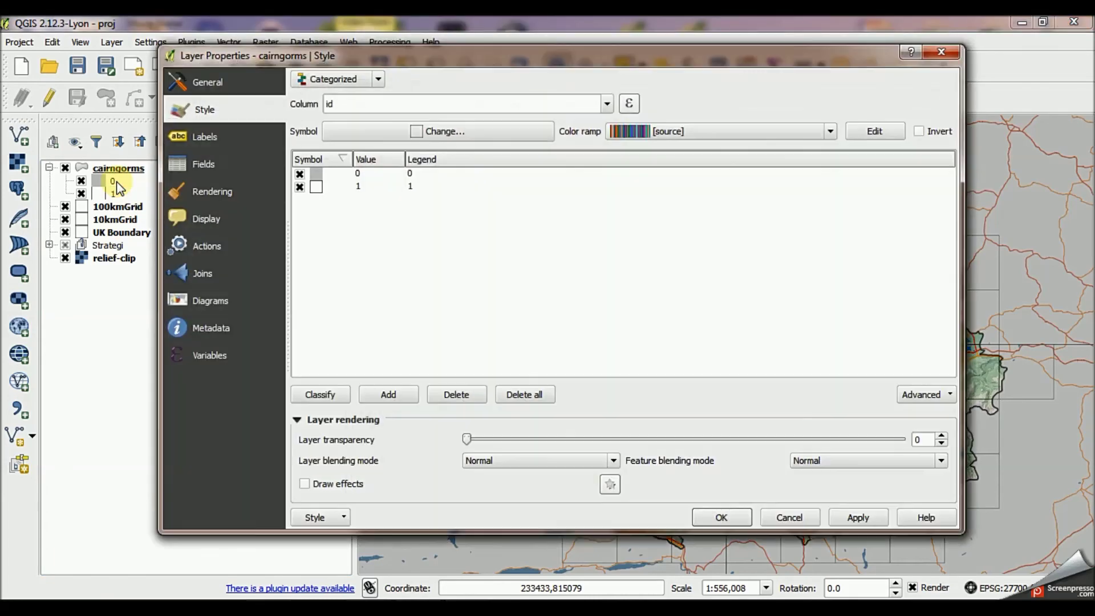
{"action": "double_click", "coordinate": [337, 175]}
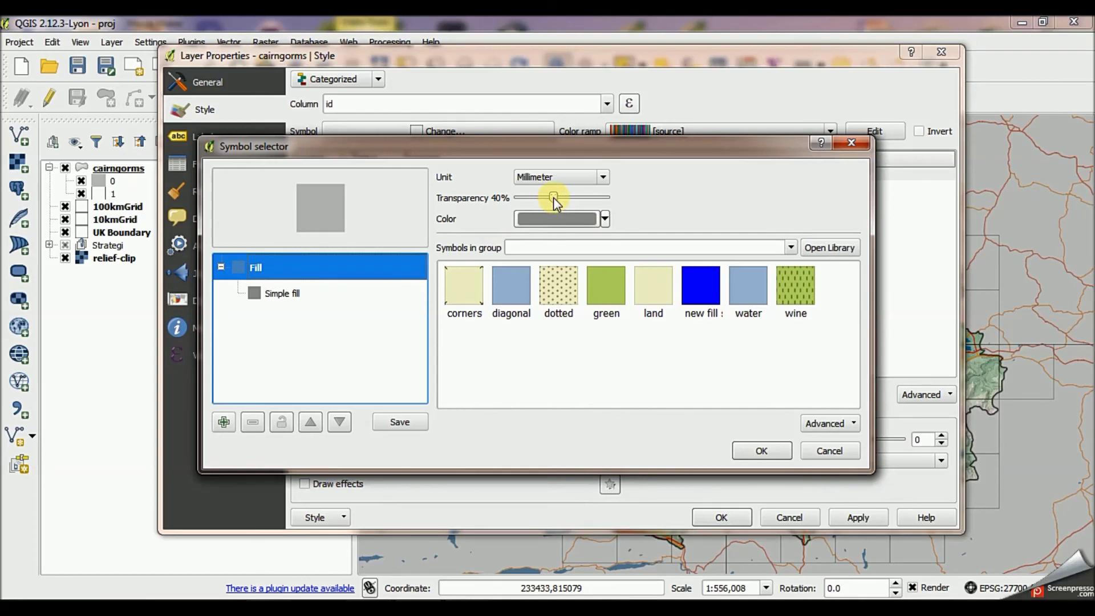
{"action": "left_click_drag", "start_coordinate": [553, 198], "coordinate": [545, 198]}
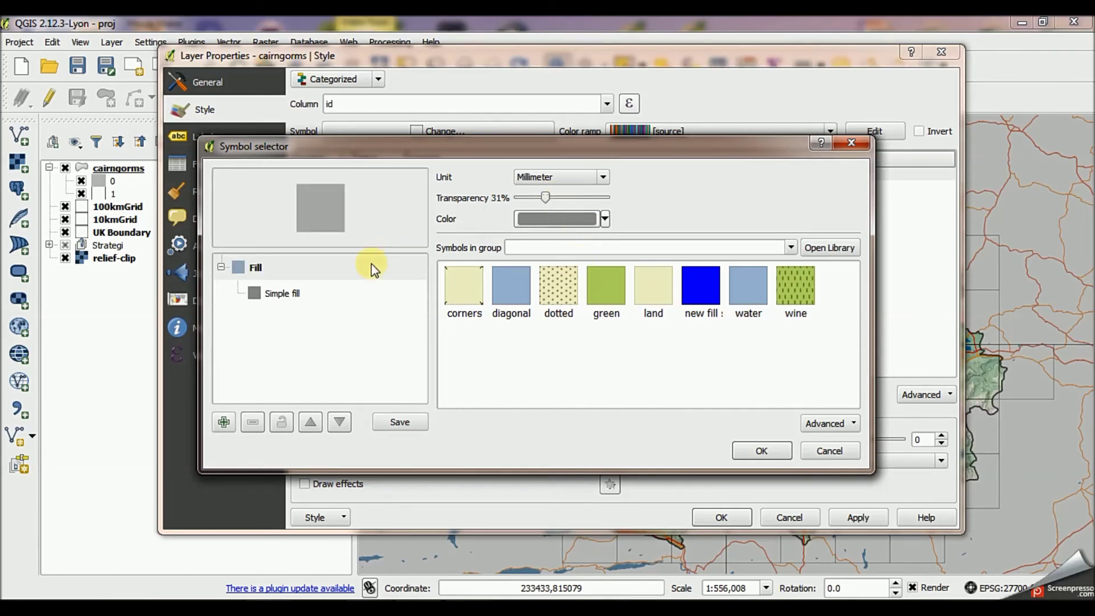
{"action": "left_click", "coordinate": [327, 272]}
{"action": "left_click", "coordinate": [333, 295]}
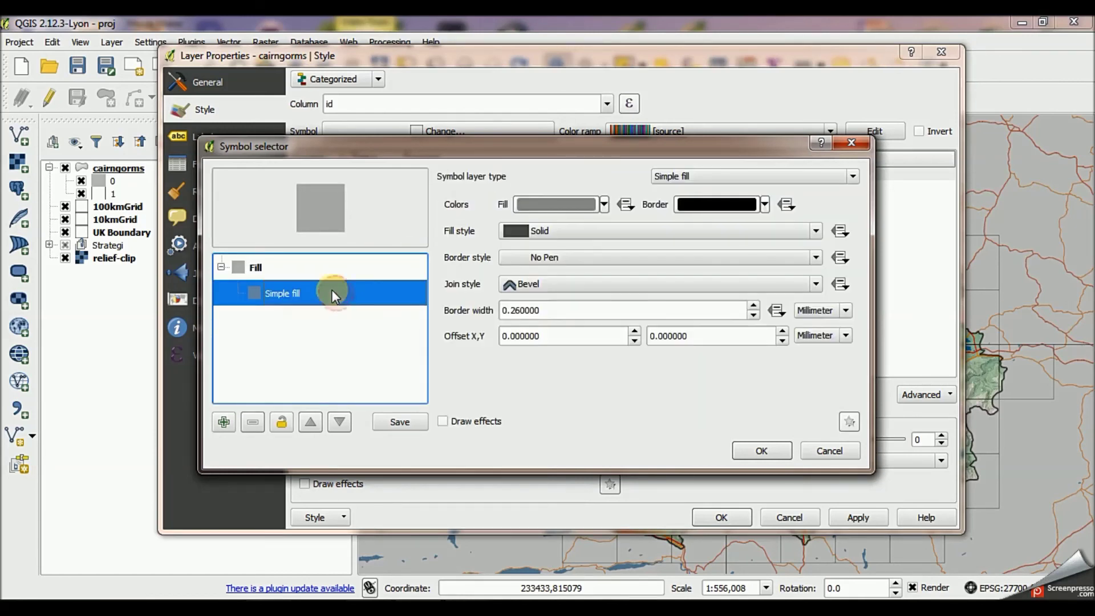
{"action": "left_click", "coordinate": [757, 451]}
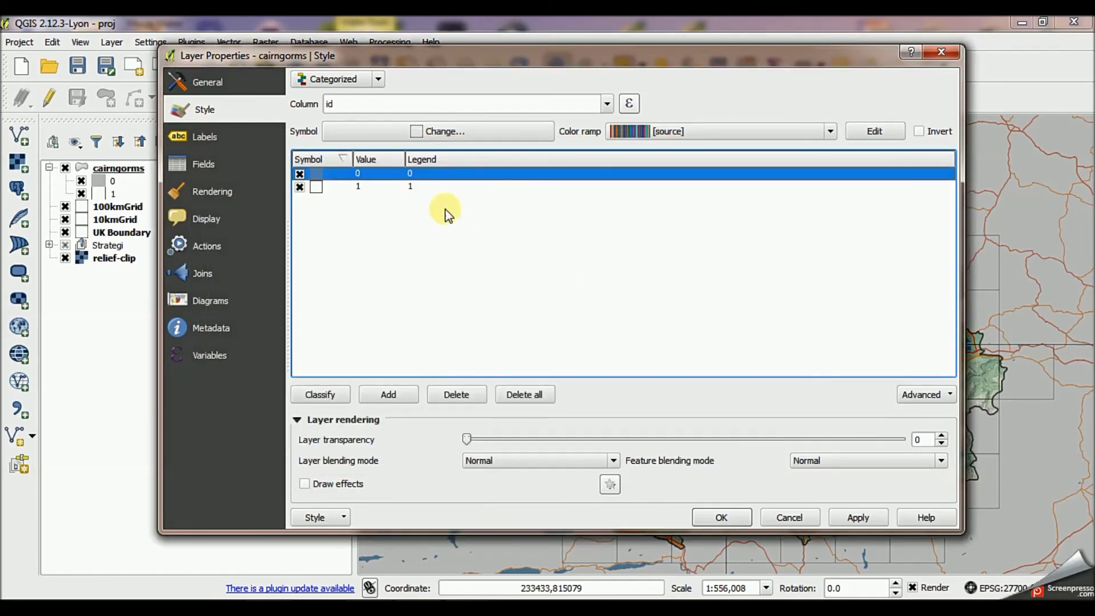
Make the class 1 park symbol fully opaque
{"action": "double_click", "coordinate": [357, 185]}
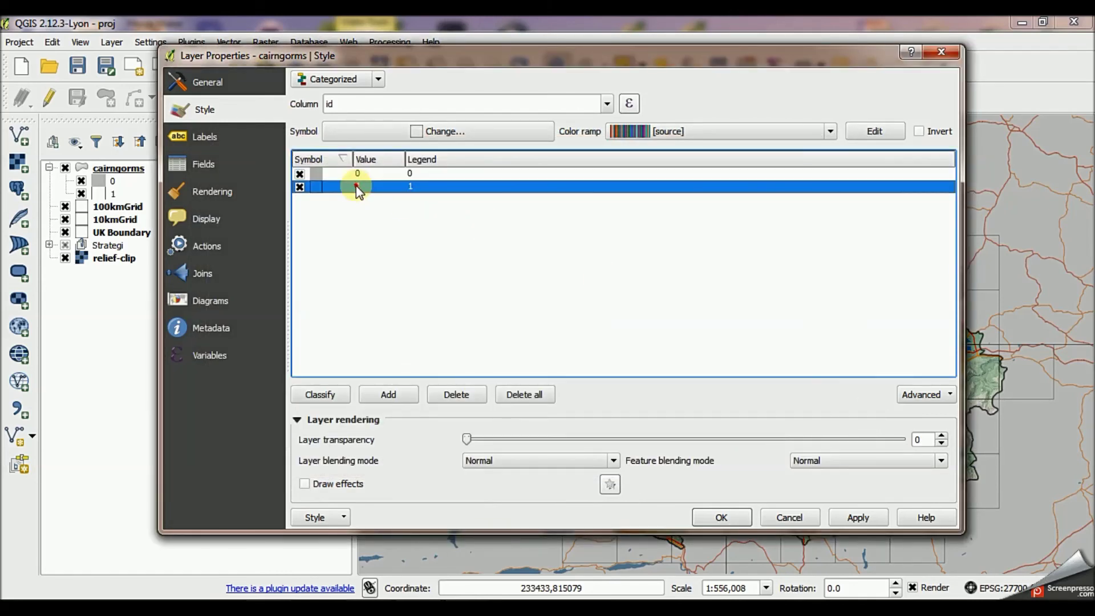
{"action": "double_click", "coordinate": [321, 187]}
{"action": "left_click_drag", "start_coordinate": [535, 197], "coordinate": [511, 201]}
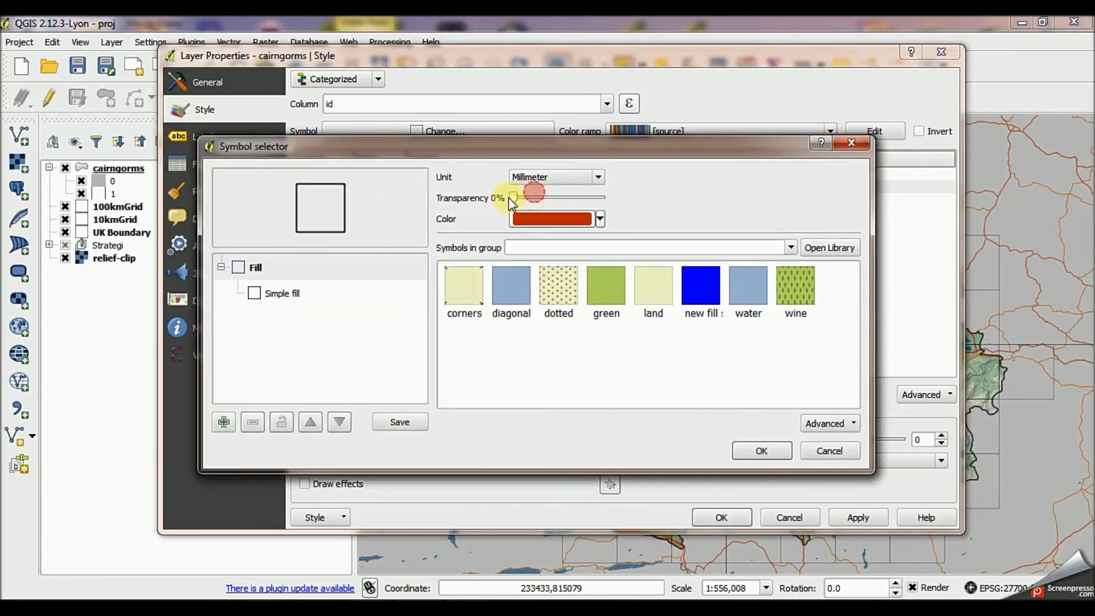
{"action": "left_click", "coordinate": [306, 292]}
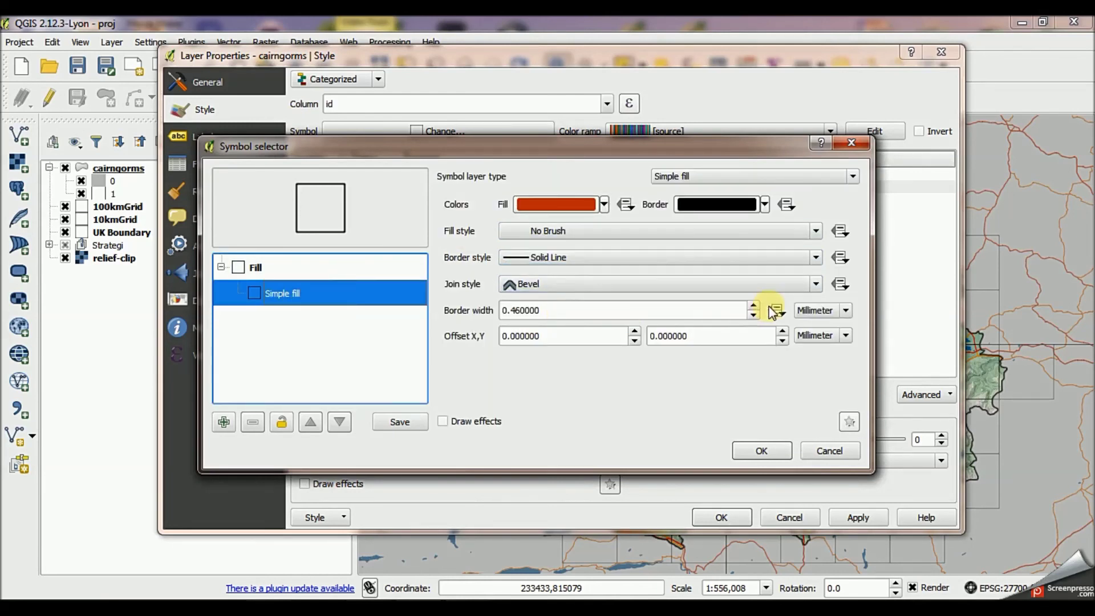
{"action": "left_click", "coordinate": [761, 452]}
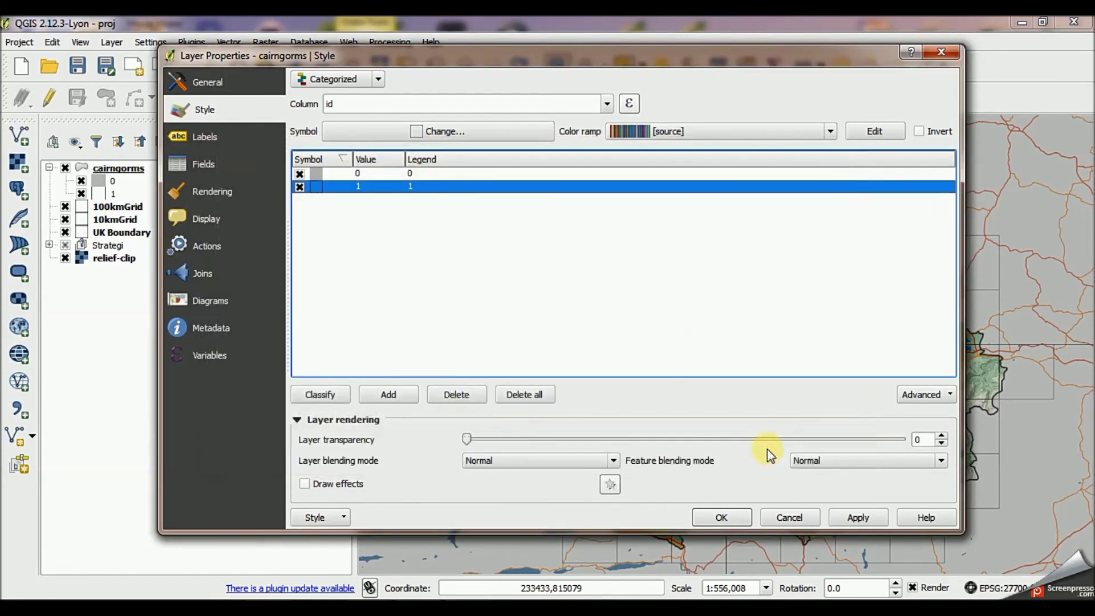
{"action": "left_click", "coordinate": [726, 519]}
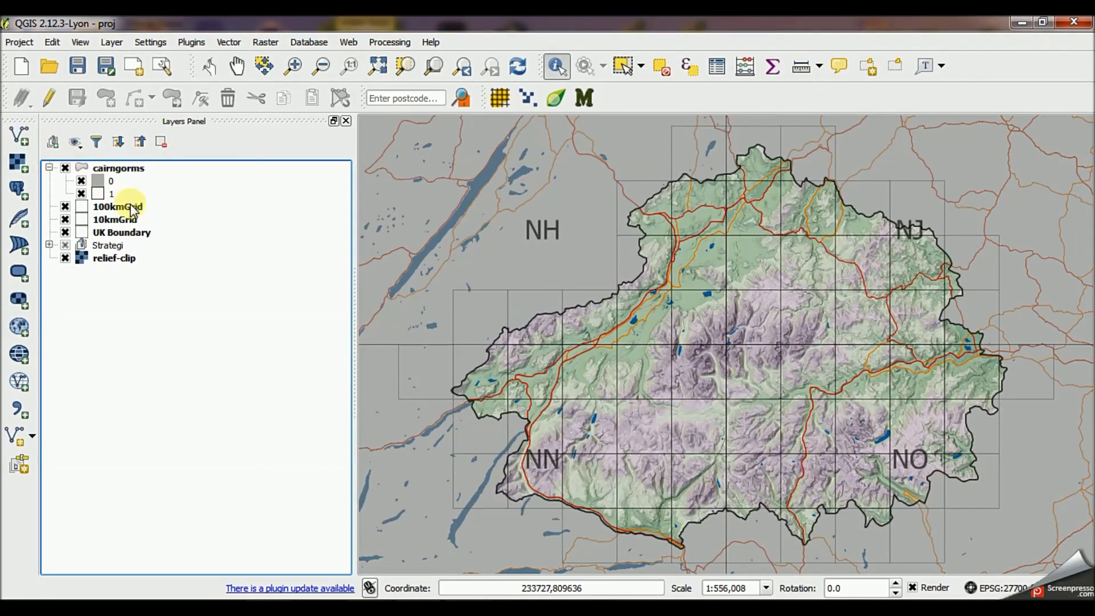
Collapse the cairngorms classes and drag 100kmGrid and 10kmGrid above cairngorms
{"action": "left_click", "coordinate": [49, 168]}
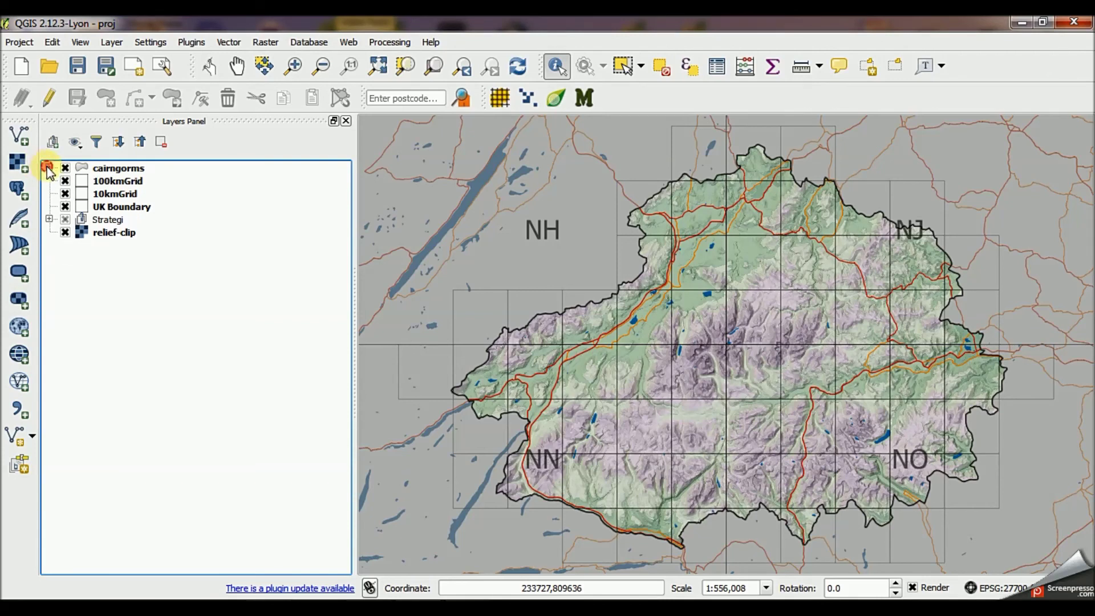
{"action": "left_click", "coordinate": [115, 180]}
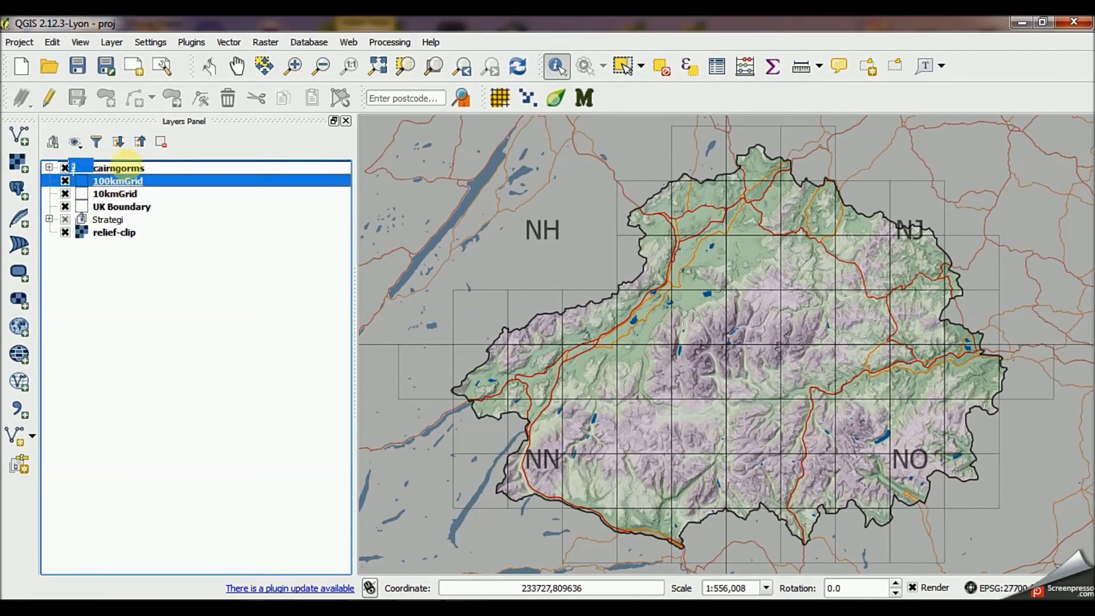
{"action": "left_click_drag", "start_coordinate": [116, 180], "coordinate": [115, 164]}
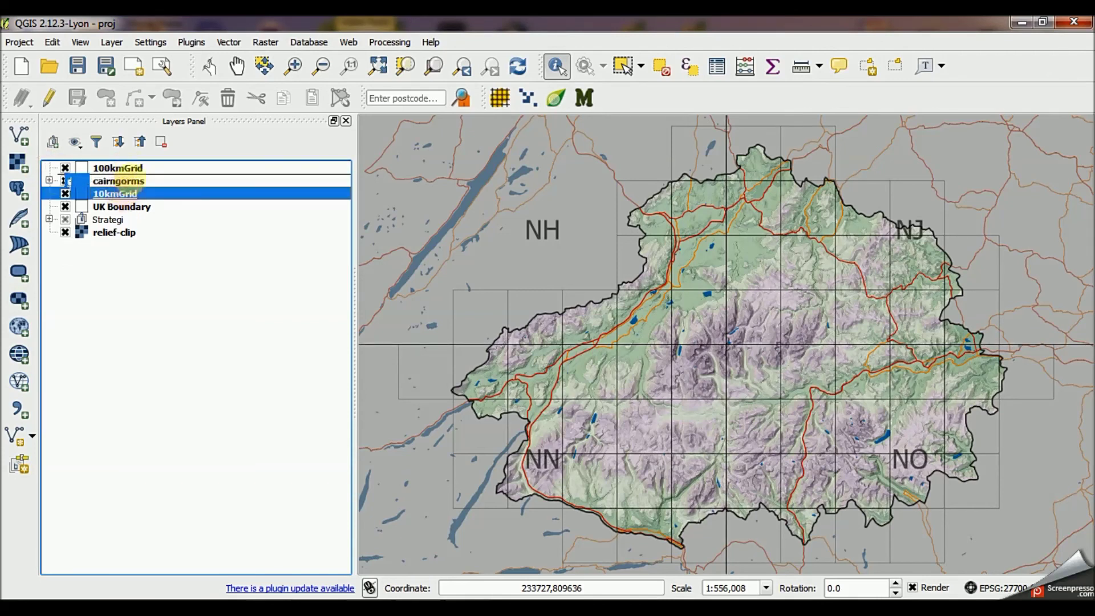
{"action": "left_click_drag", "start_coordinate": [127, 197], "coordinate": [131, 174]}
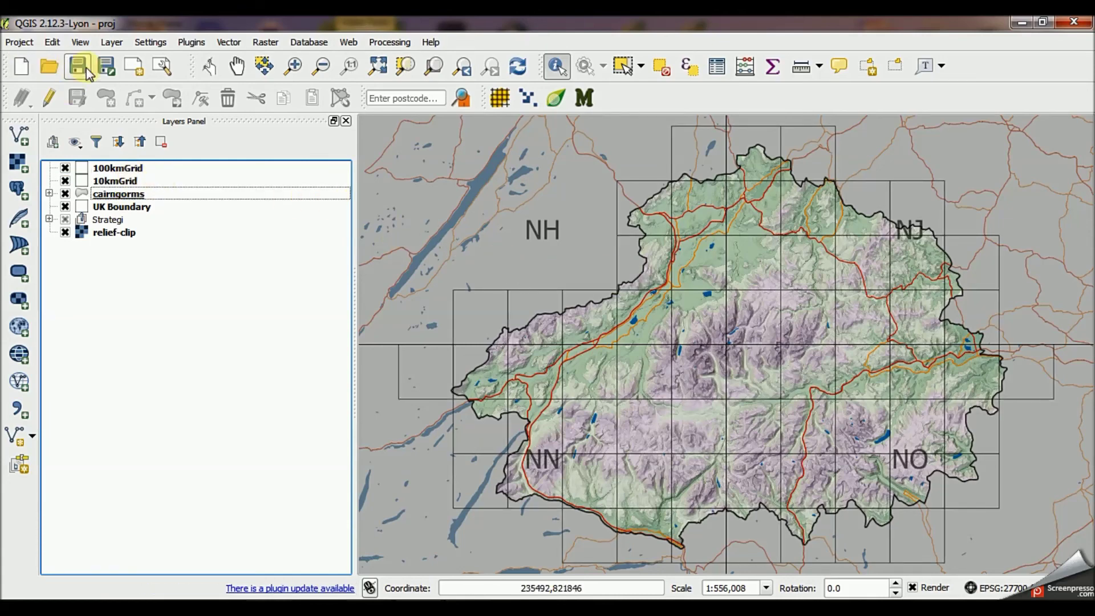
Save the project as proj.qgs in GIS > QGIS Data > Temp, overwriting the existing file
{"action": "left_click", "coordinate": [106, 67]}
{"action": "left_click", "coordinate": [256, 162]}
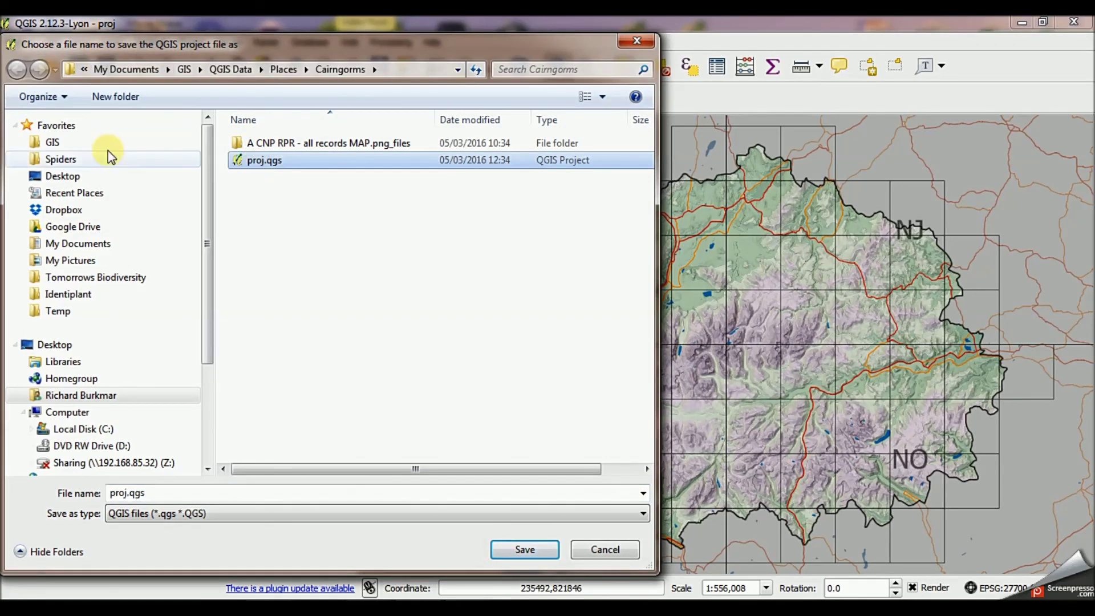
{"action": "left_click", "coordinate": [51, 143]}
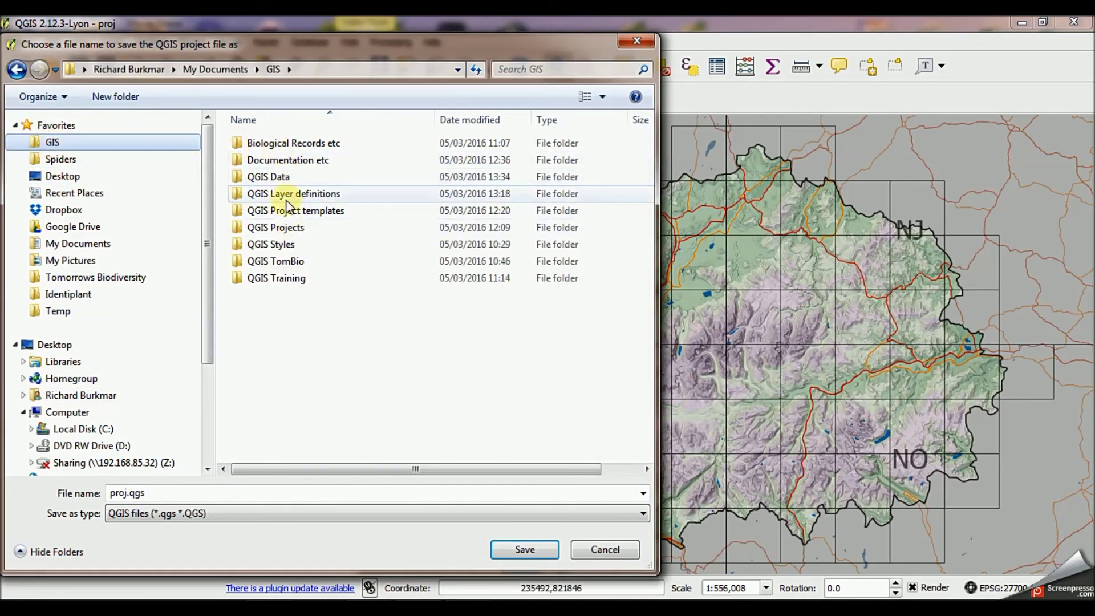
{"action": "double_click", "coordinate": [274, 178]}
{"action": "left_click", "coordinate": [268, 226]}
{"action": "double_click", "coordinate": [269, 226]}
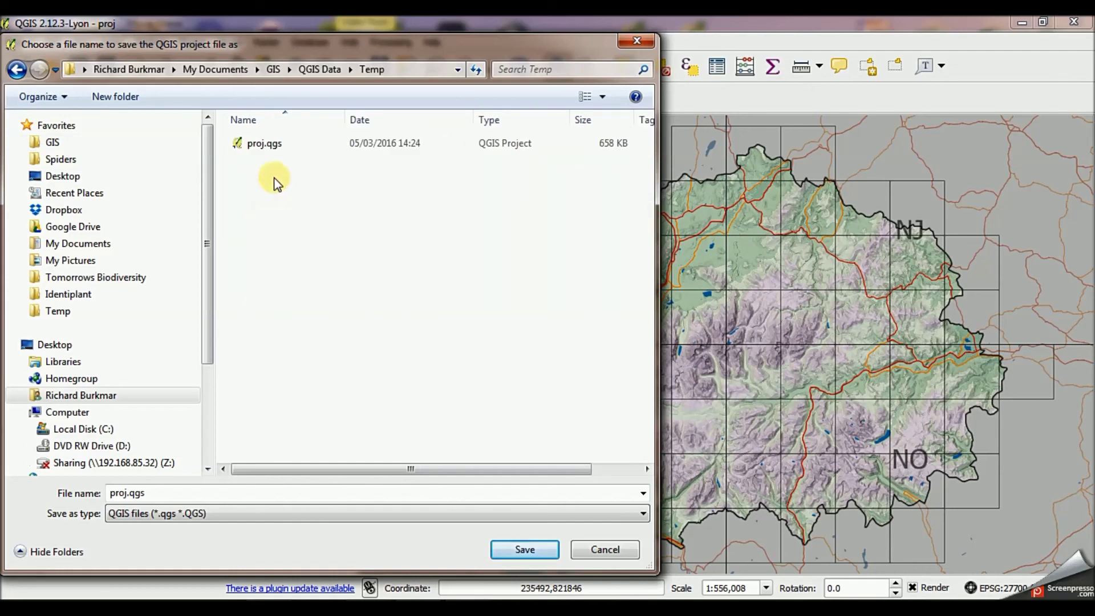
{"action": "left_click", "coordinate": [266, 145]}
{"action": "left_click", "coordinate": [517, 551]}
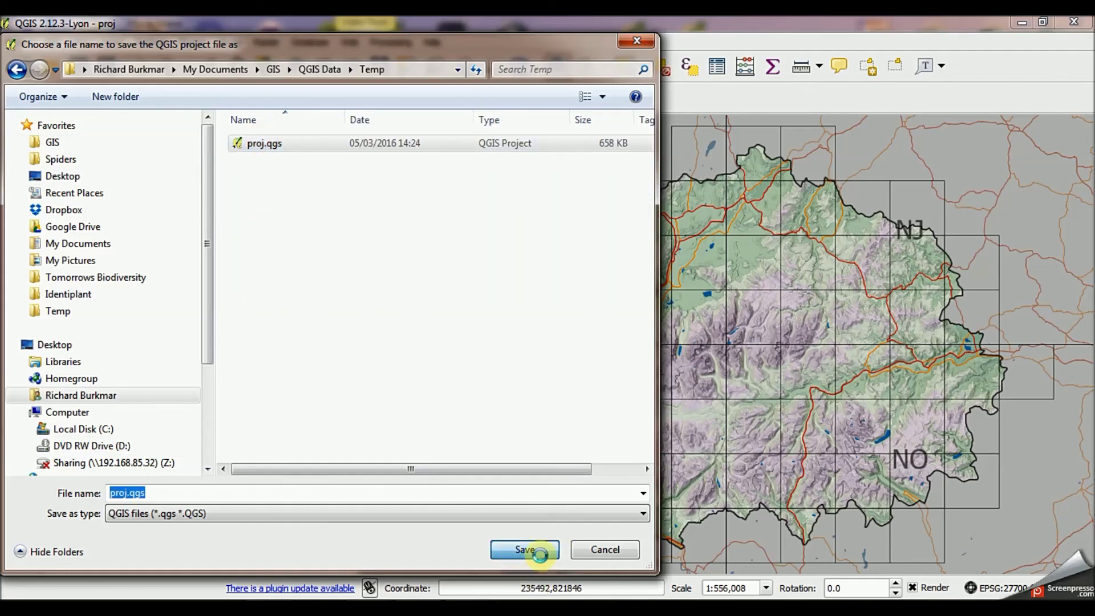
{"action": "left_click", "coordinate": [593, 319]}
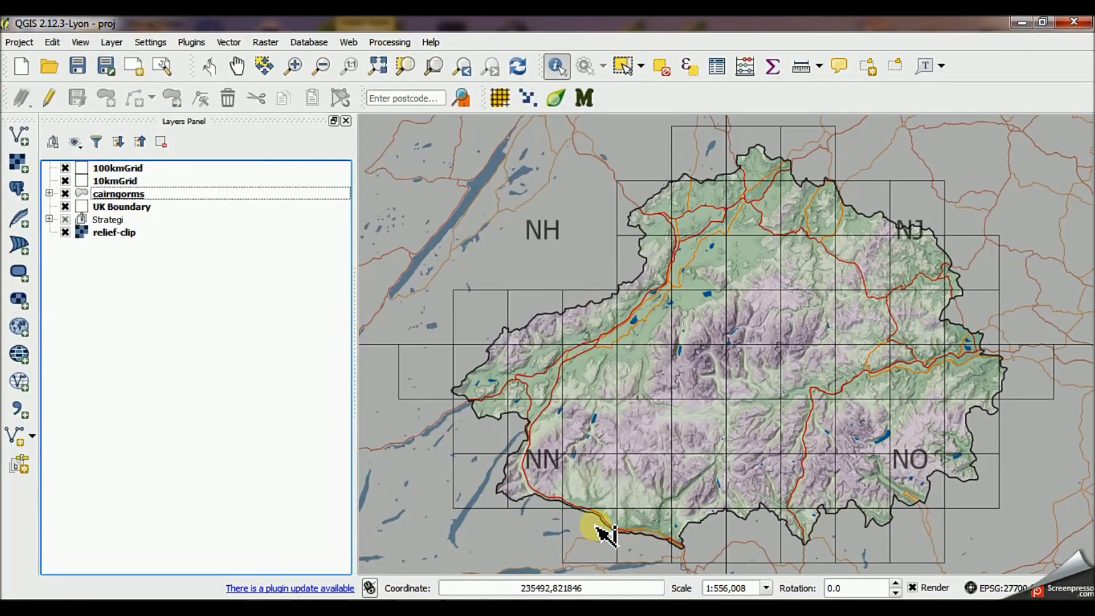
Start a blank project, then reopen the saved proj.qgs
{"action": "left_click", "coordinate": [22, 68]}
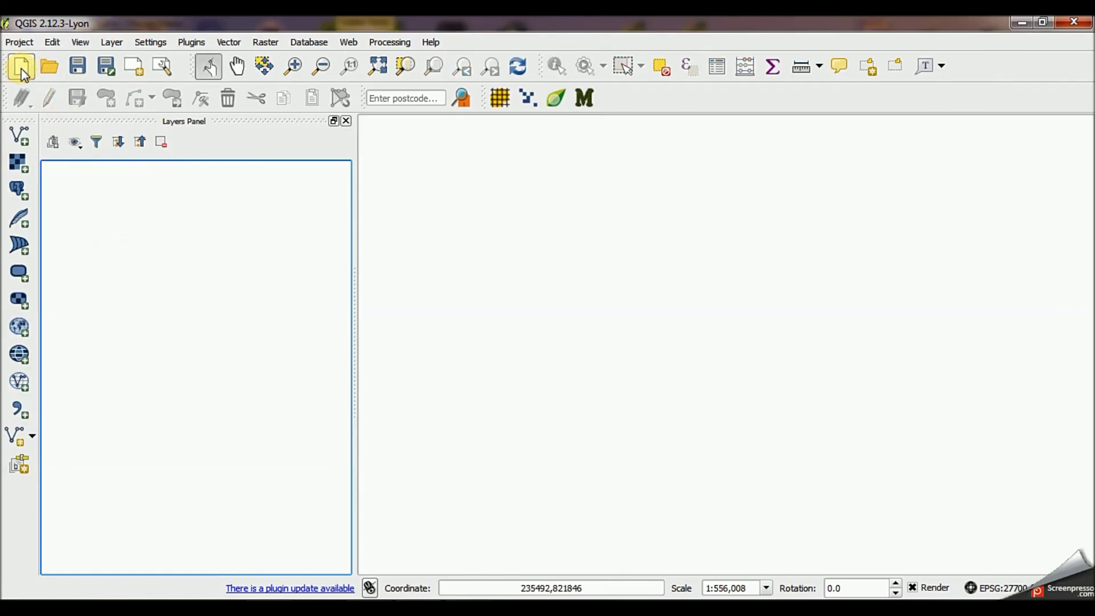
{"action": "left_click", "coordinate": [52, 69]}
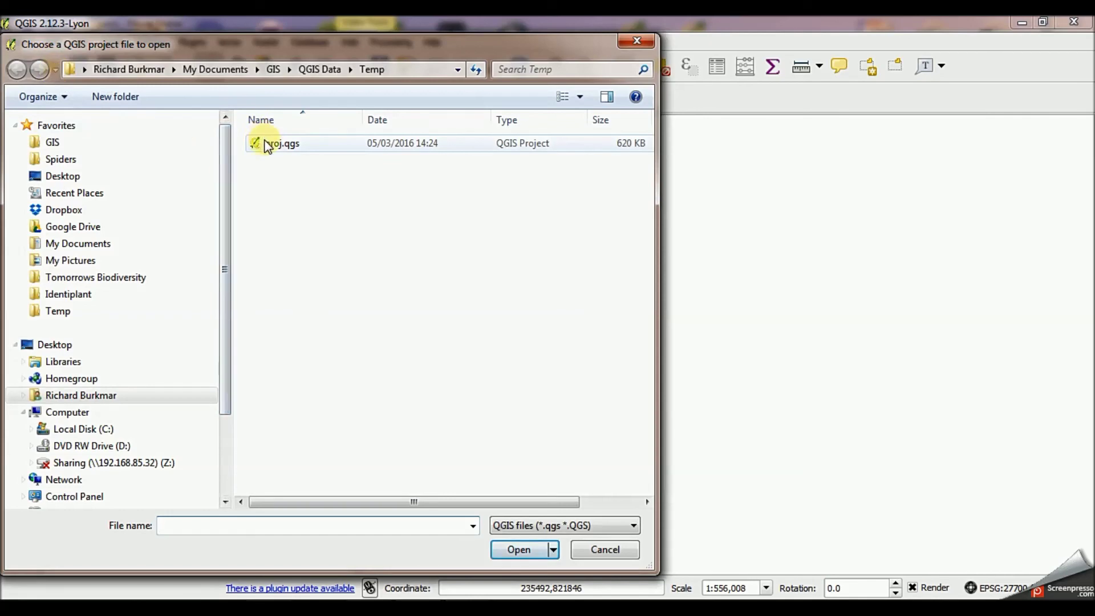
{"action": "double_click", "coordinate": [266, 148]}
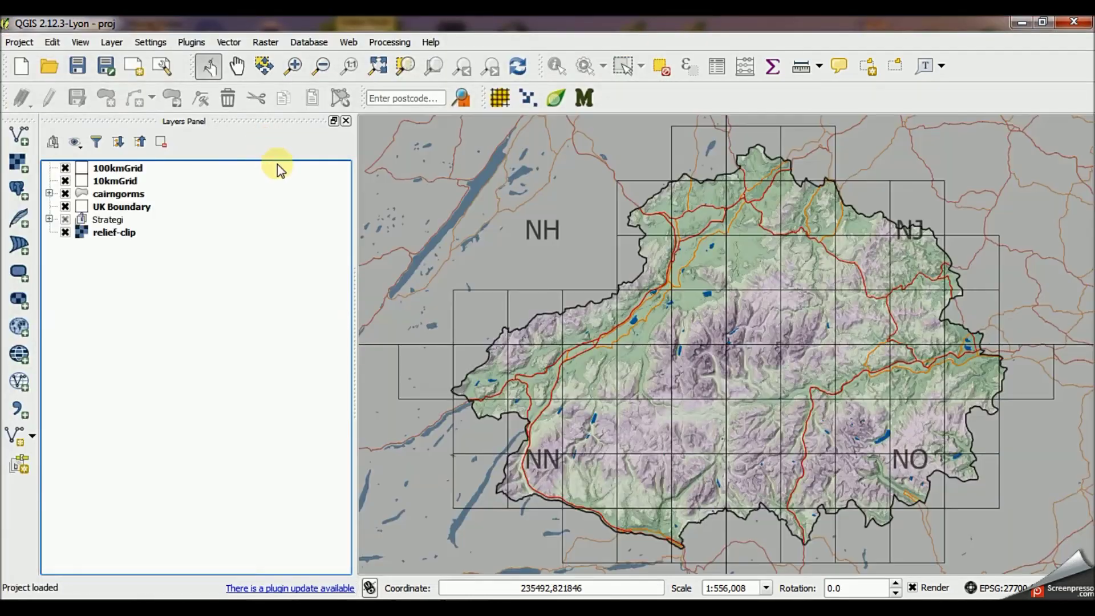
Zoom in near NH and onto the park's mountains to inspect the restored map
{"action": "left_click", "coordinate": [293, 66]}
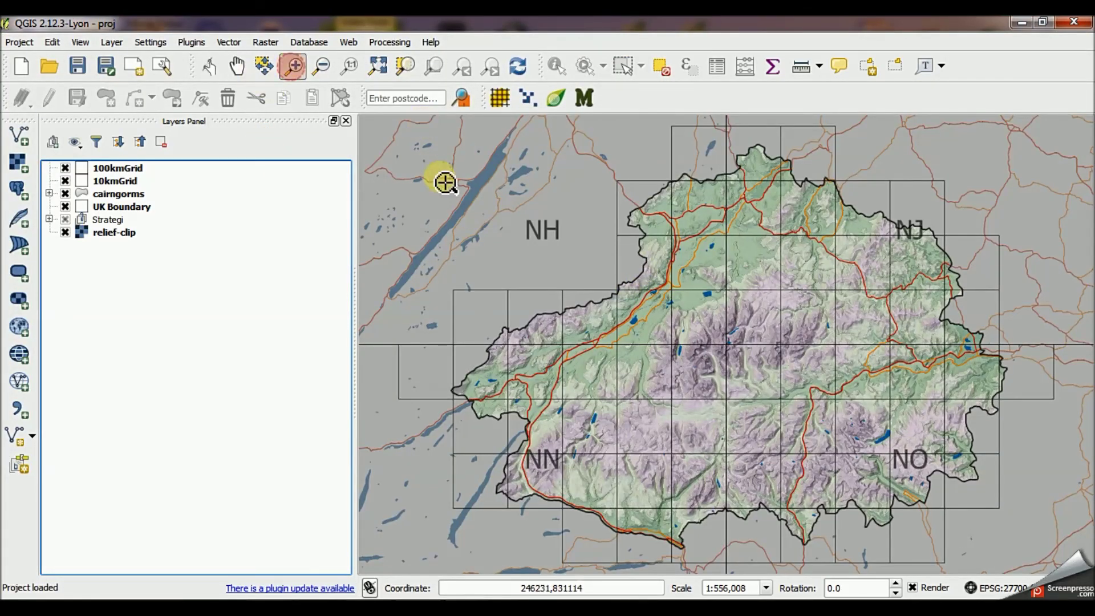
{"action": "left_click_drag", "start_coordinate": [544, 212], "coordinate": [822, 406]}
{"action": "left_click", "coordinate": [724, 356]}
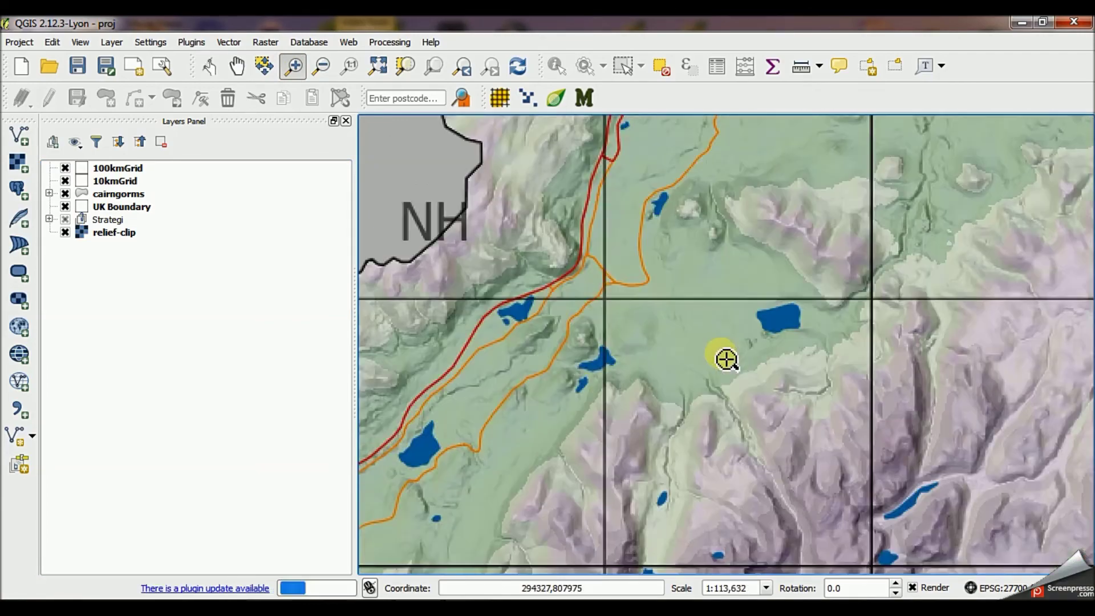
{"action": "scroll", "coordinate": [626, 351], "scroll_direction": "down", "scroll_amount": 1}
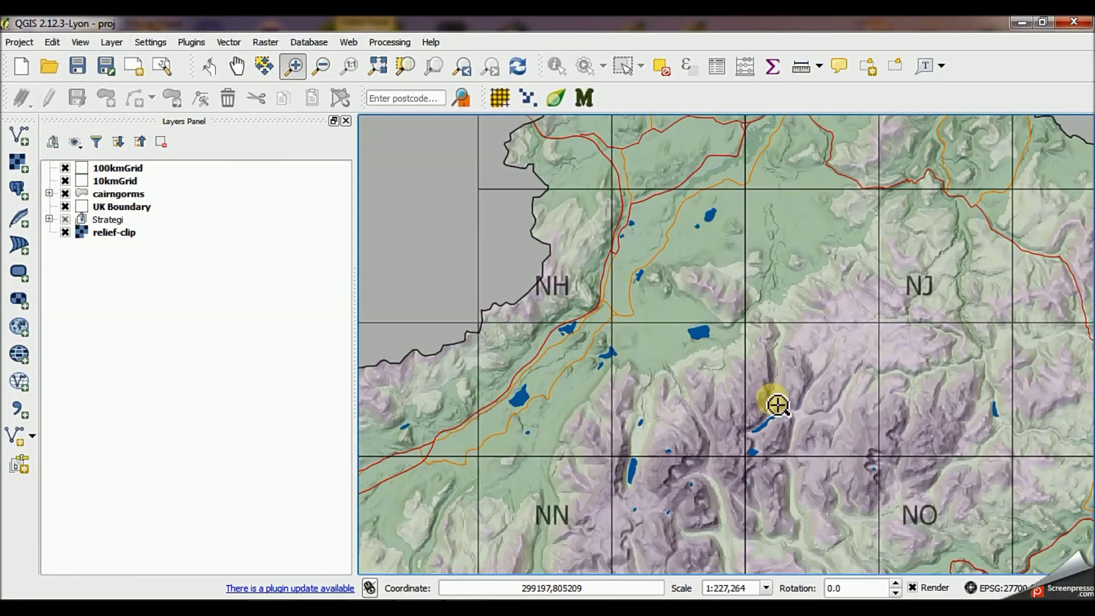
{"action": "left_click_drag", "start_coordinate": [891, 437], "coordinate": [721, 369]}
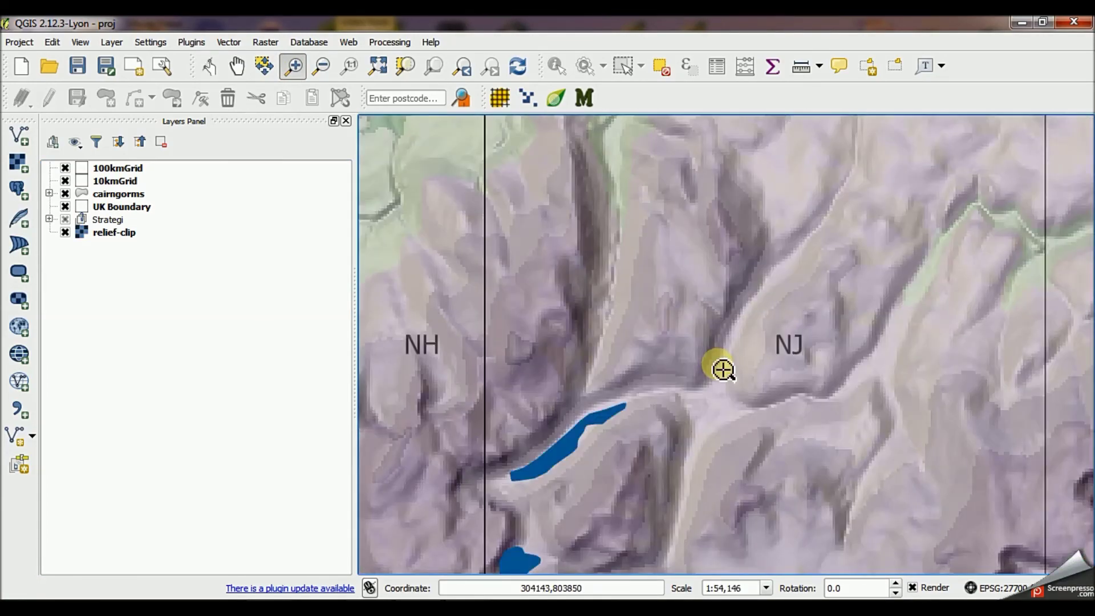
{"action": "scroll", "coordinate": [719, 368], "scroll_direction": "down", "scroll_amount": 2}
{"action": "scroll", "coordinate": [718, 363], "scroll_direction": "down", "scroll_amount": 2}
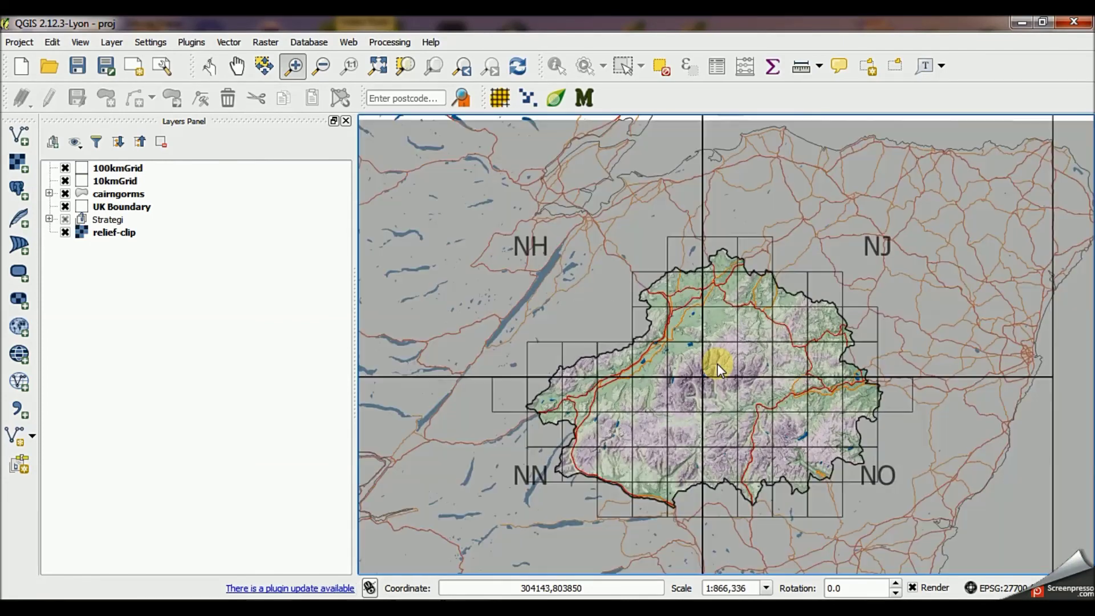